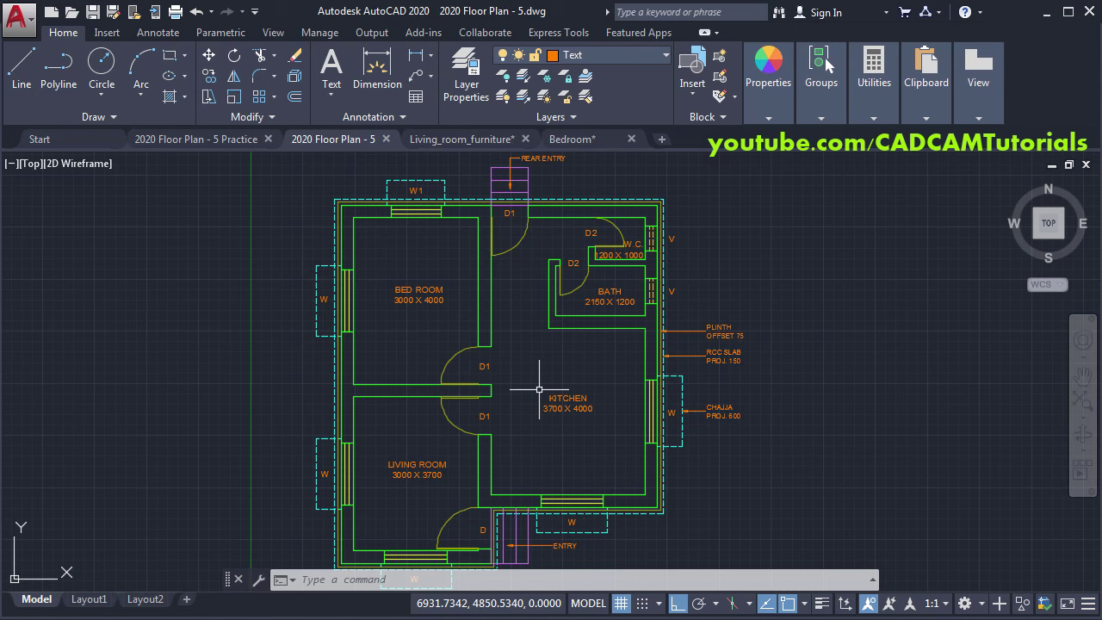
Step: Switch from the floor plan to the Living_room_furniture drawing
middle_drag(512, 447, 559, 354)
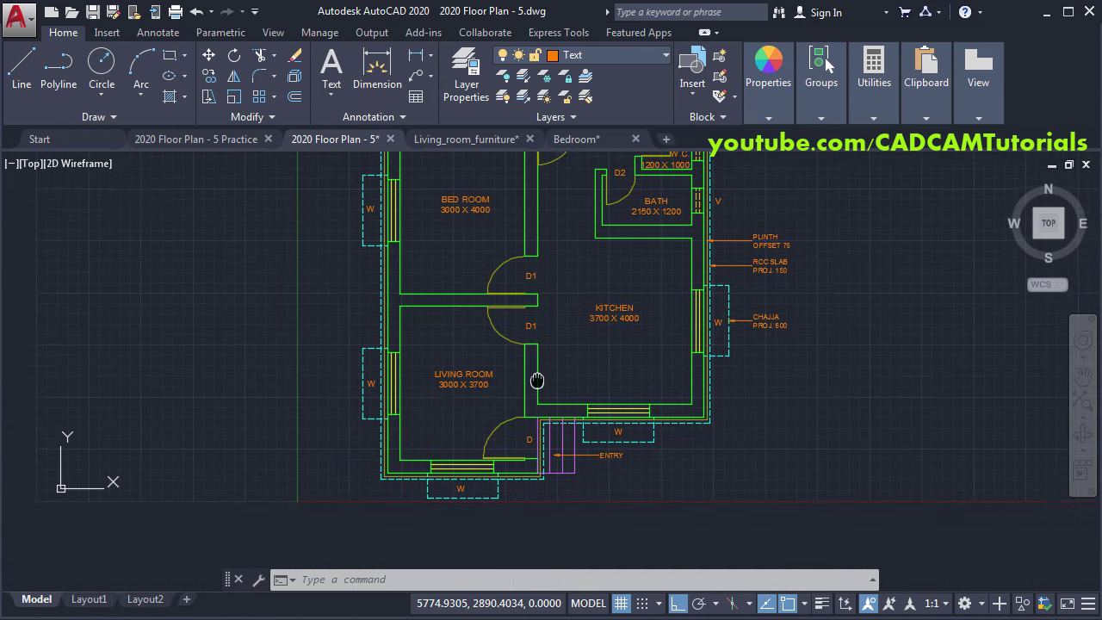
scroll(463, 398, up, 2)
scroll(464, 398, up, 3)
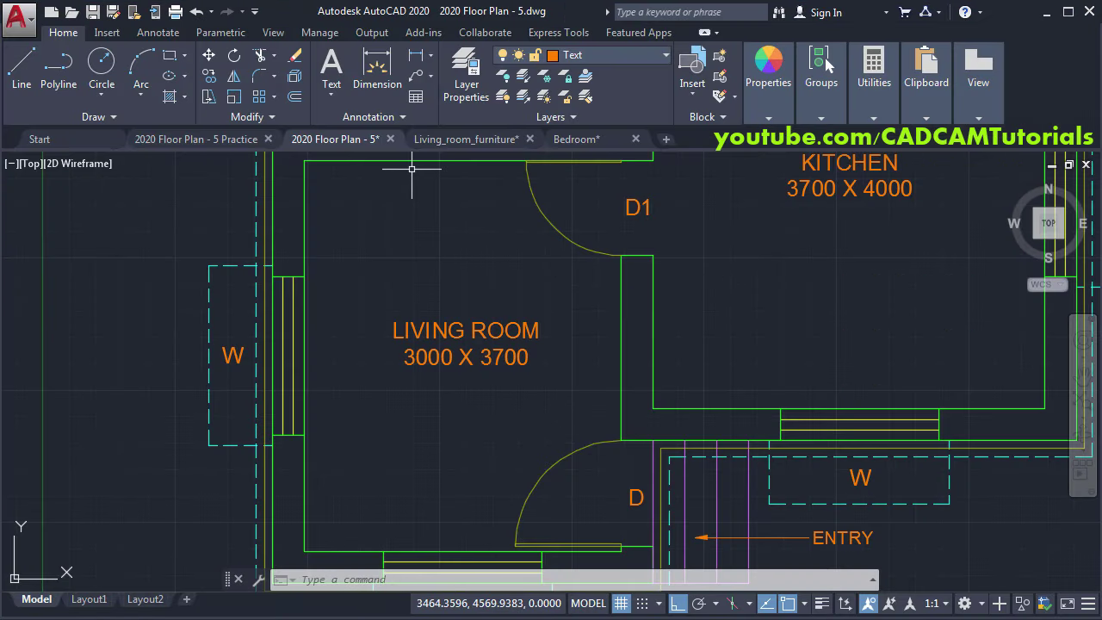
click(469, 141)
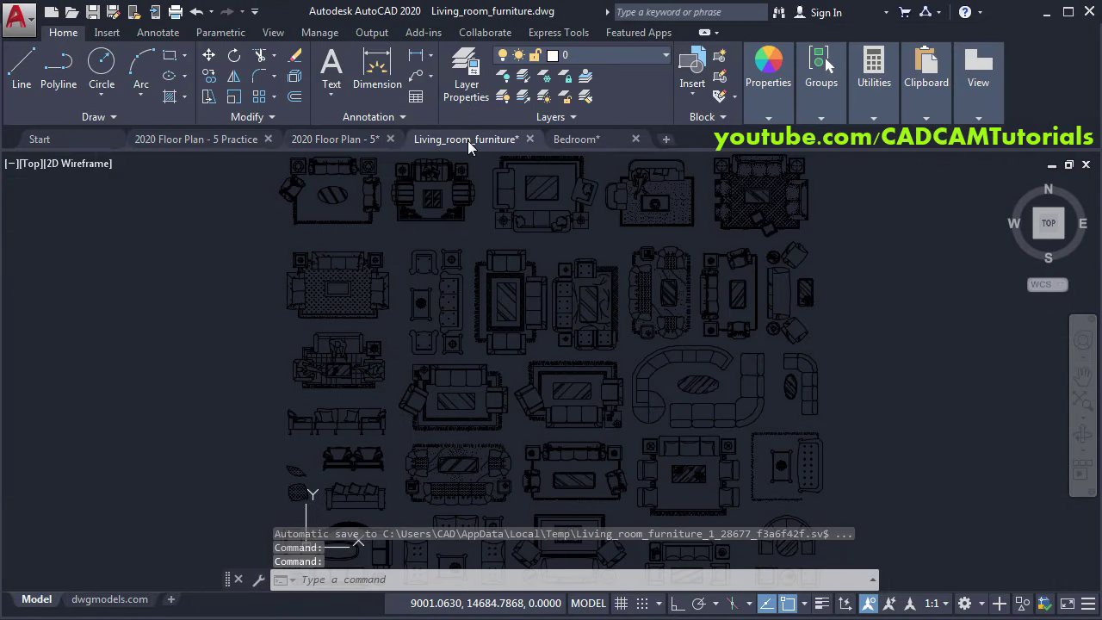
scroll(405, 267, down, 2)
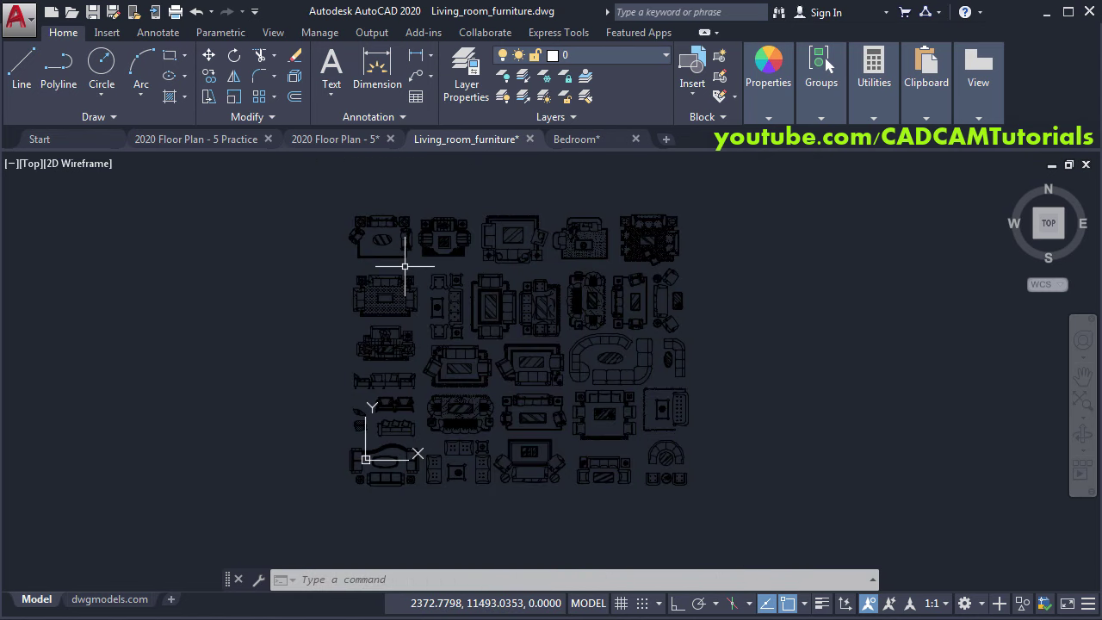
middle_drag(455, 315, 438, 315)
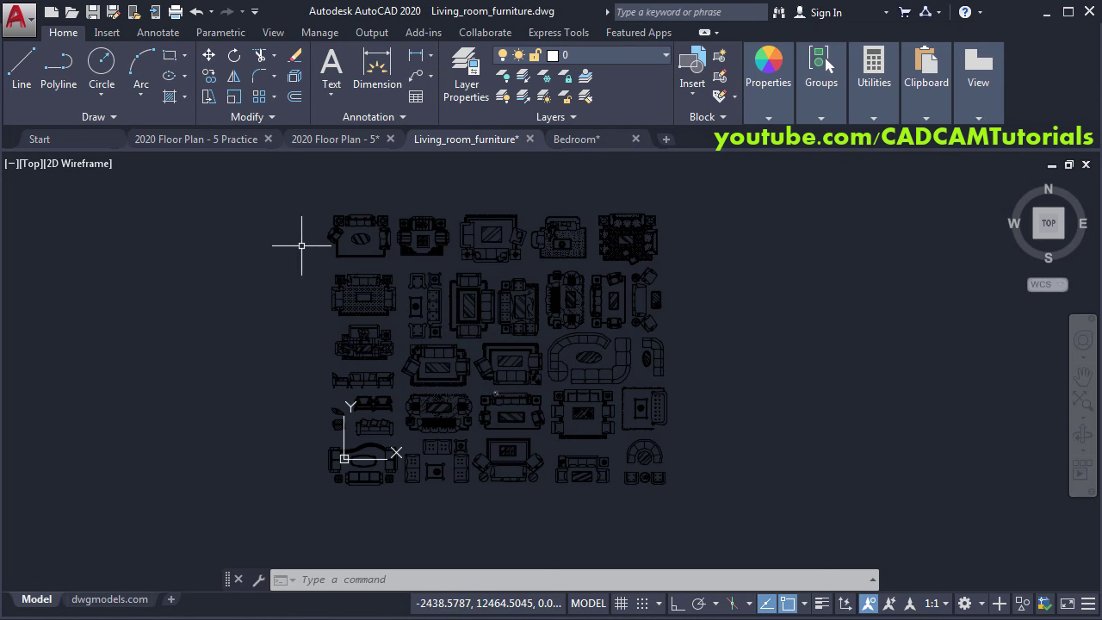
Step: Select all the furniture in the drawing, set its object color to ByLayer and clear the selection
click(304, 190)
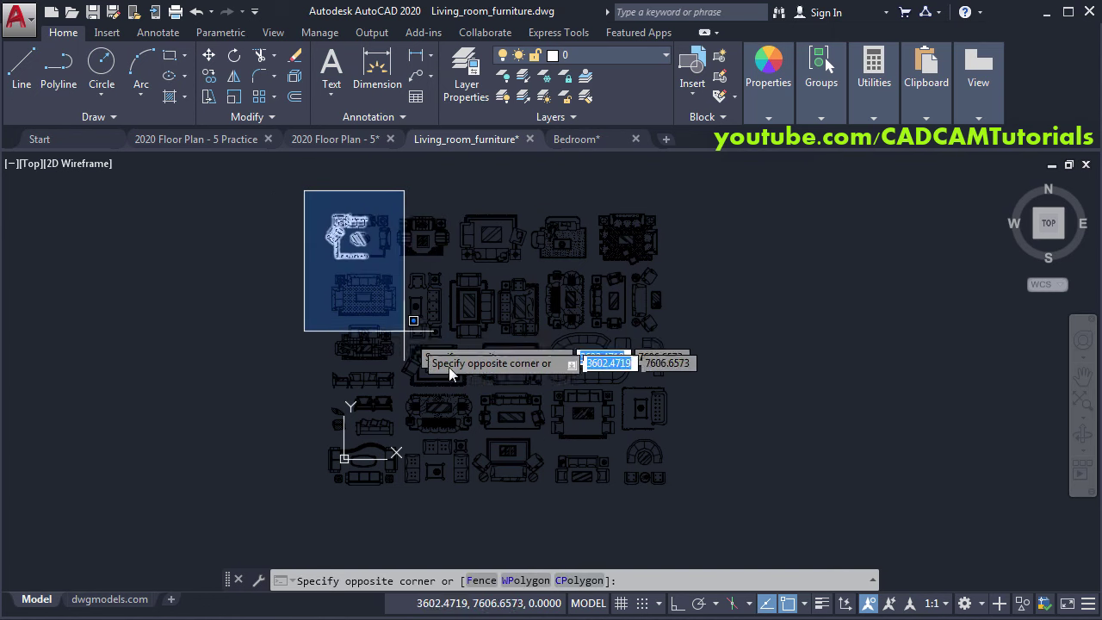
click(695, 509)
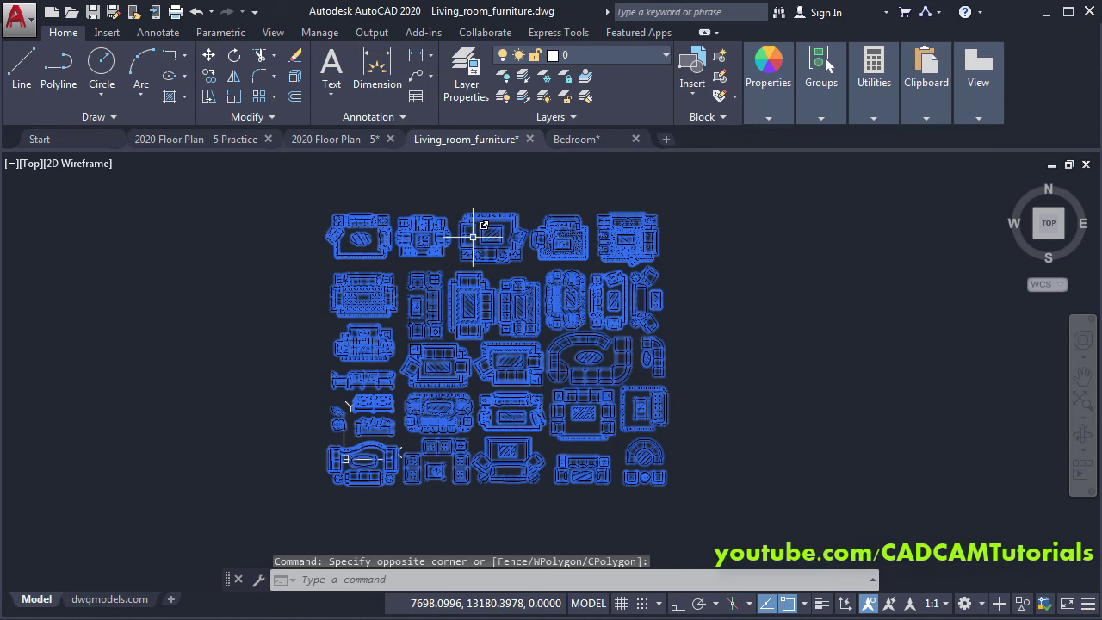
click(768, 108)
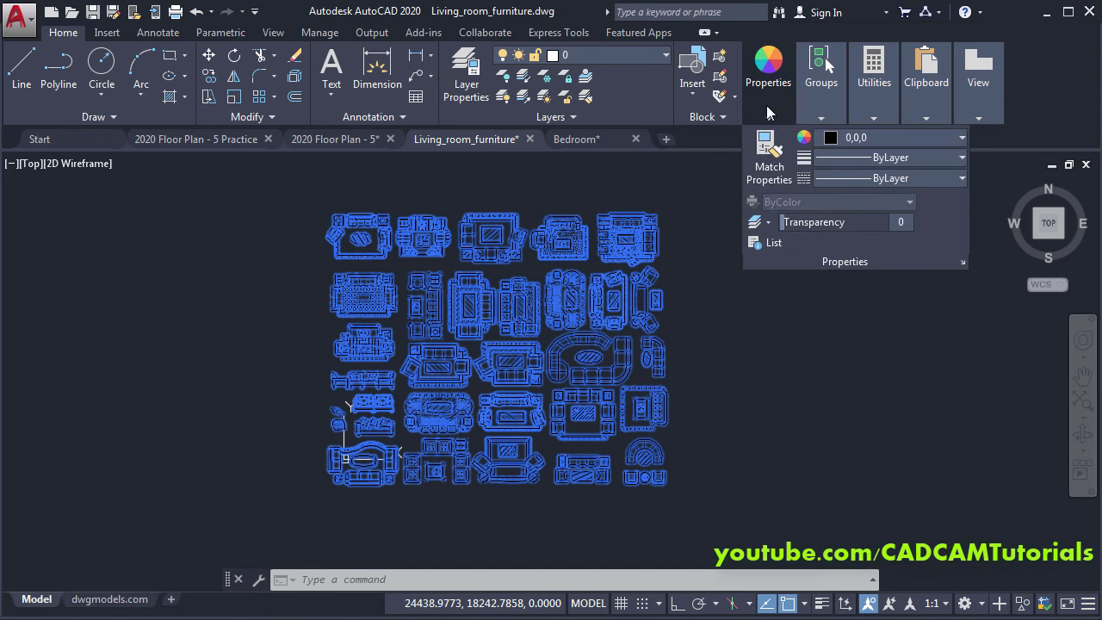
click(866, 139)
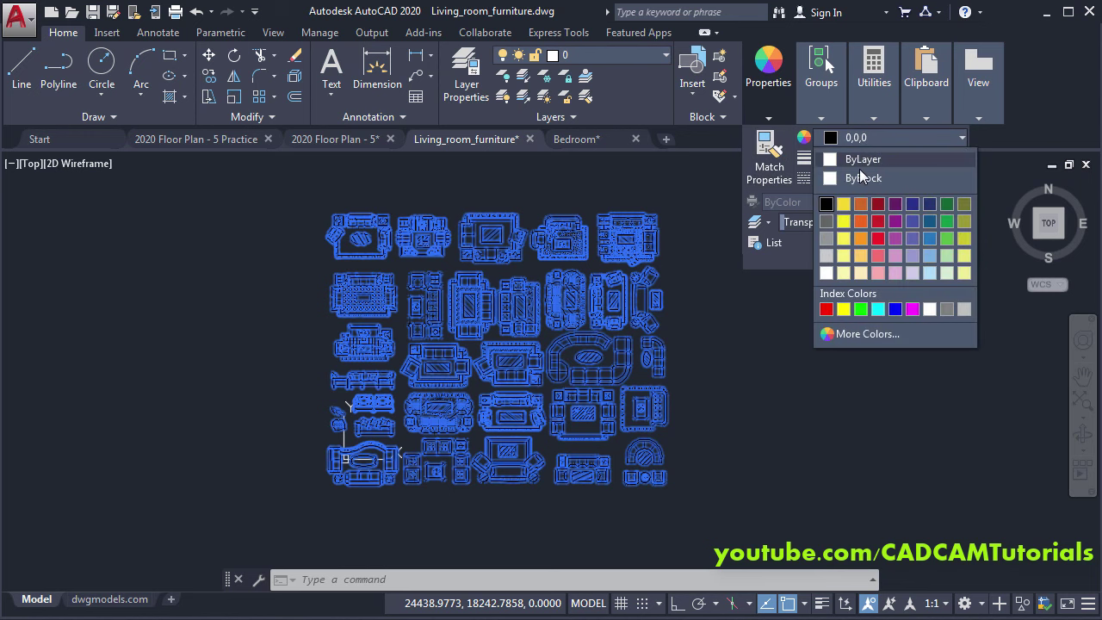
click(860, 169)
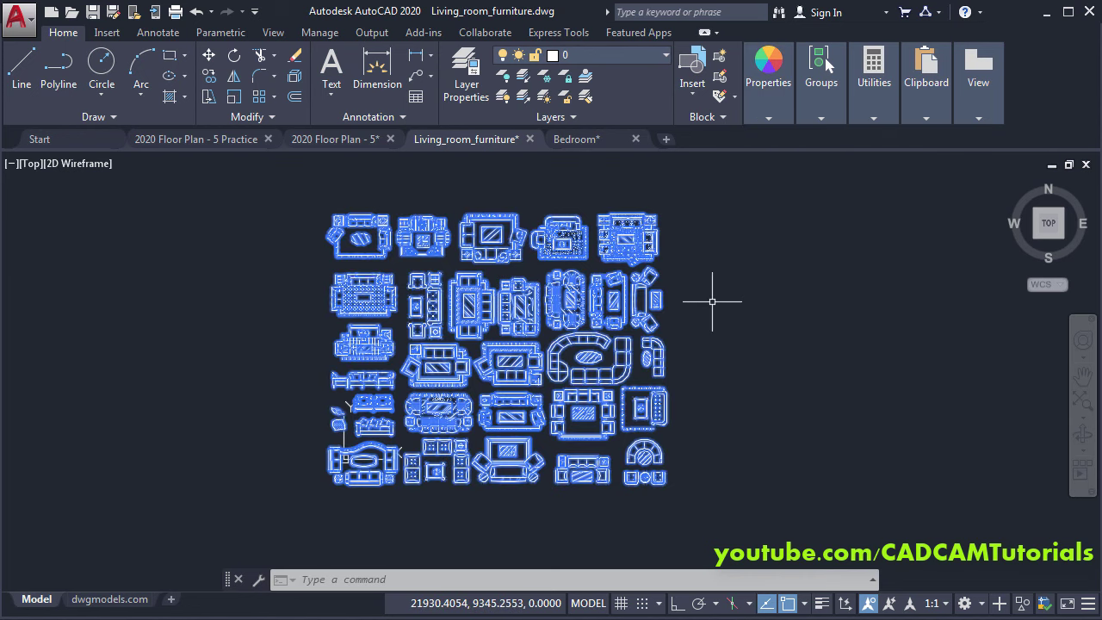
key(Escape)
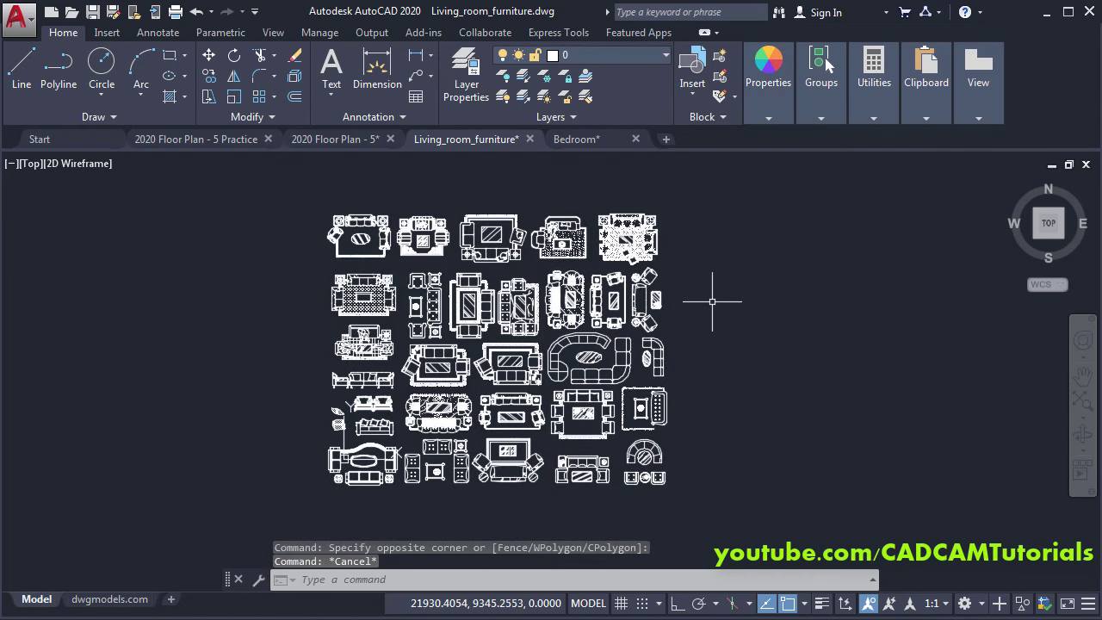
Step: Examine the available furniture layouts, ending with the upper-left sofa set that has an oval coffee table
scroll(305, 219, up, 2)
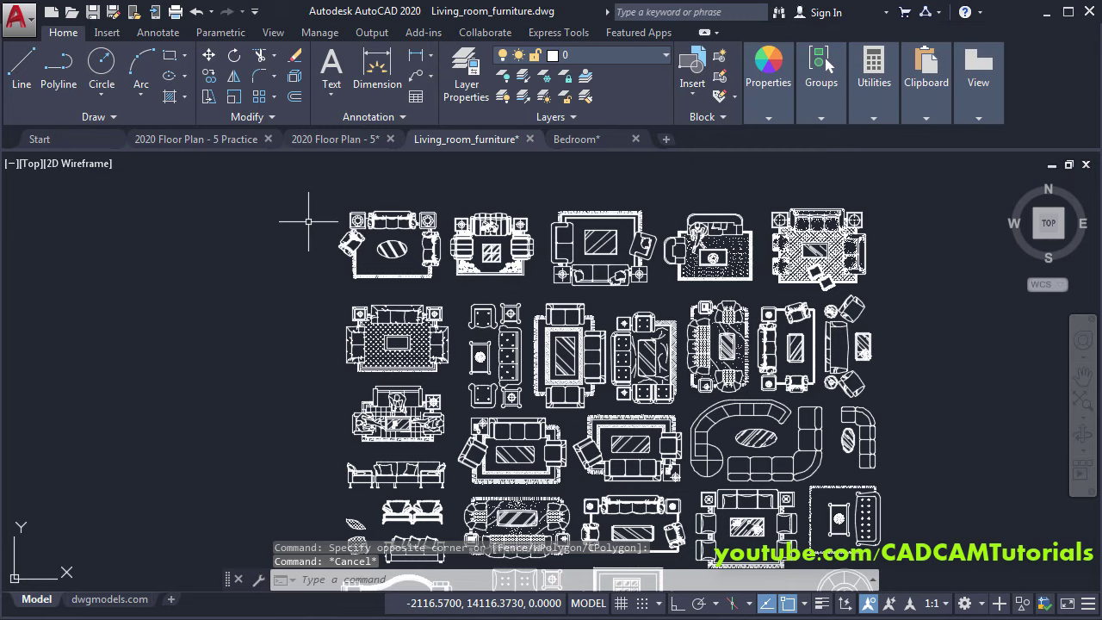
scroll(308, 216, up, 2)
mouse_move(688, 403)
middle_down()
mouse_move(669, 451)
mouse_move(776, 443)
middle_up()
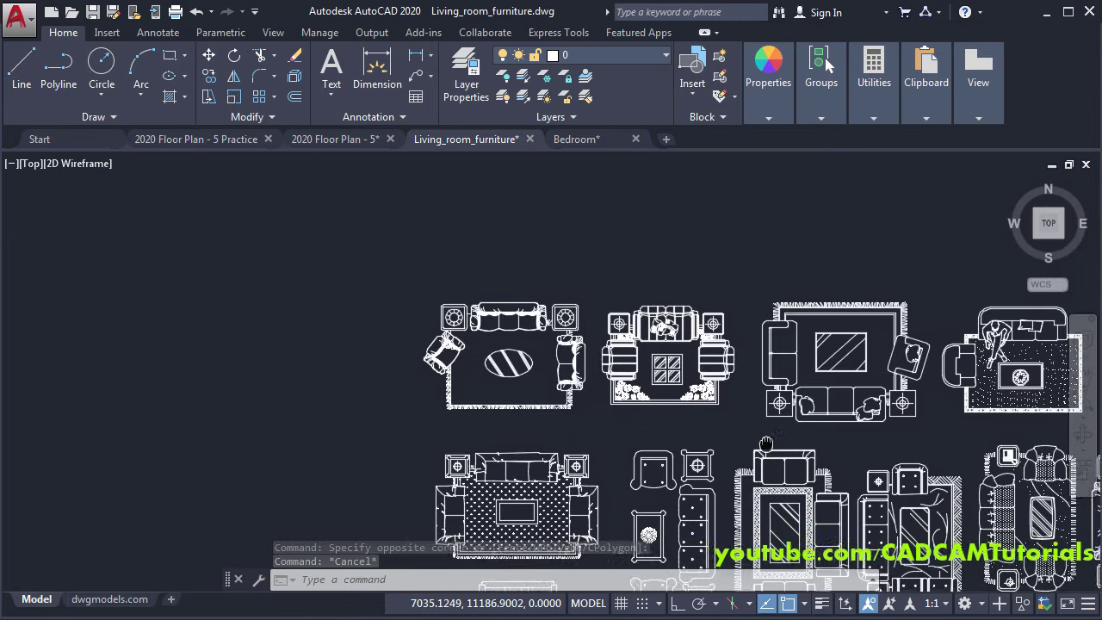
scroll(487, 412, up, 2)
middle_click(647, 493)
middle_click(647, 493)
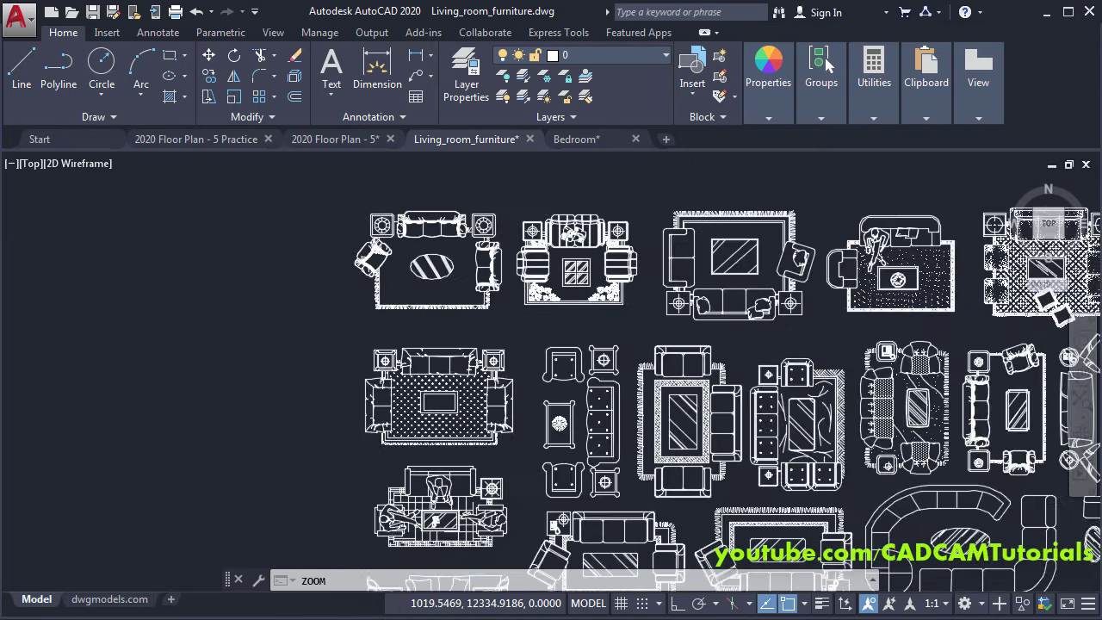
mouse_move(647, 493)
middle_down()
mouse_move(633, 403)
mouse_move(666, 490)
middle_up()
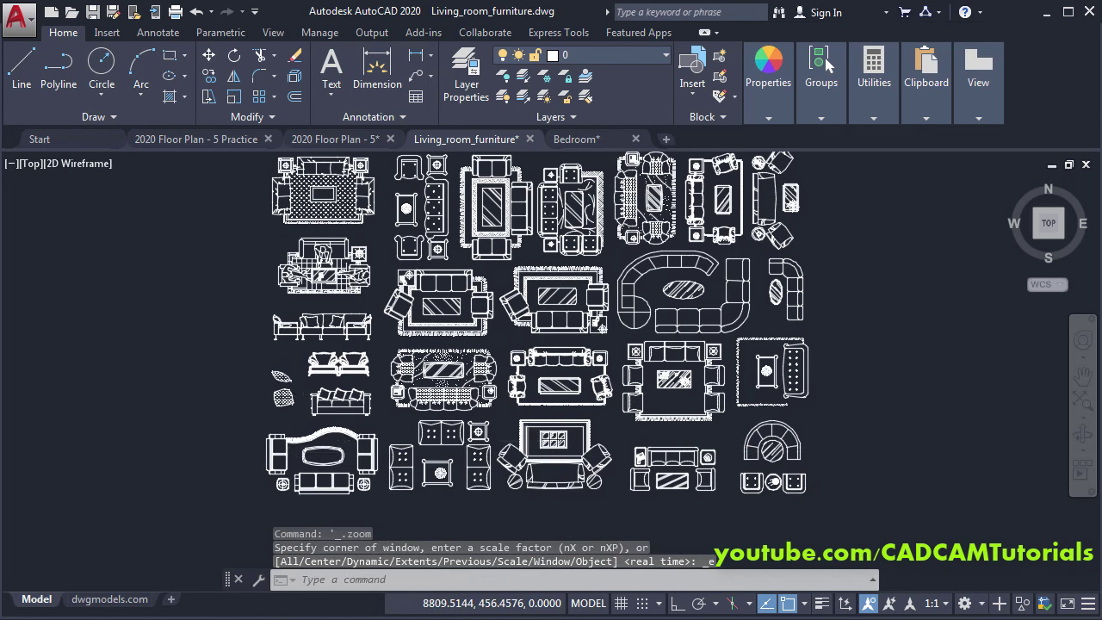
scroll(367, 318, up, 3)
scroll(367, 318, down, 3)
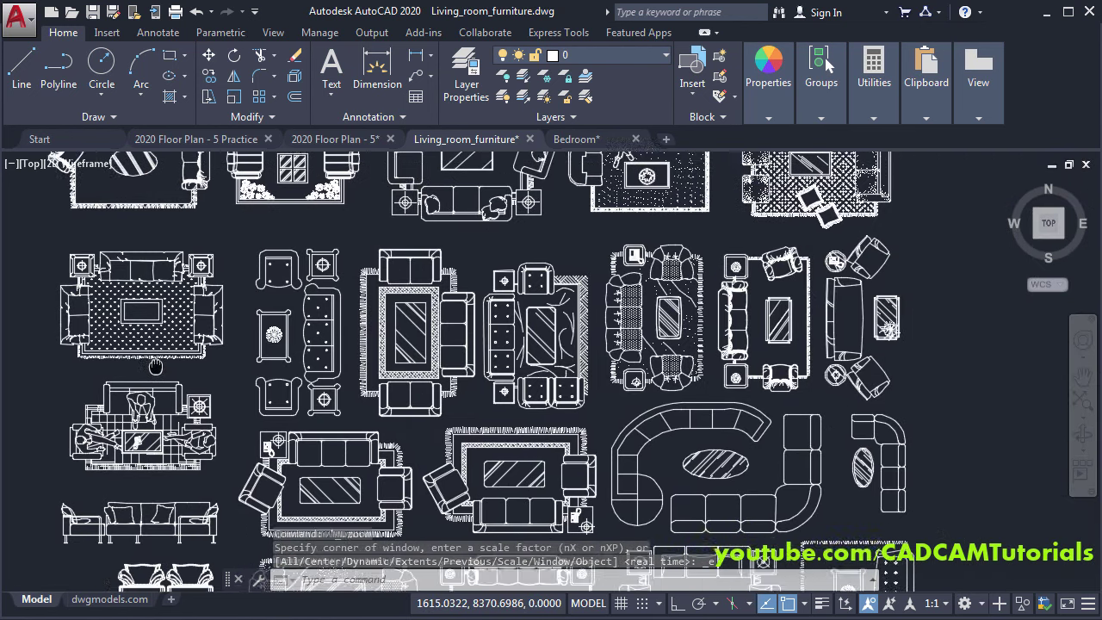
scroll(371, 259, up, 3)
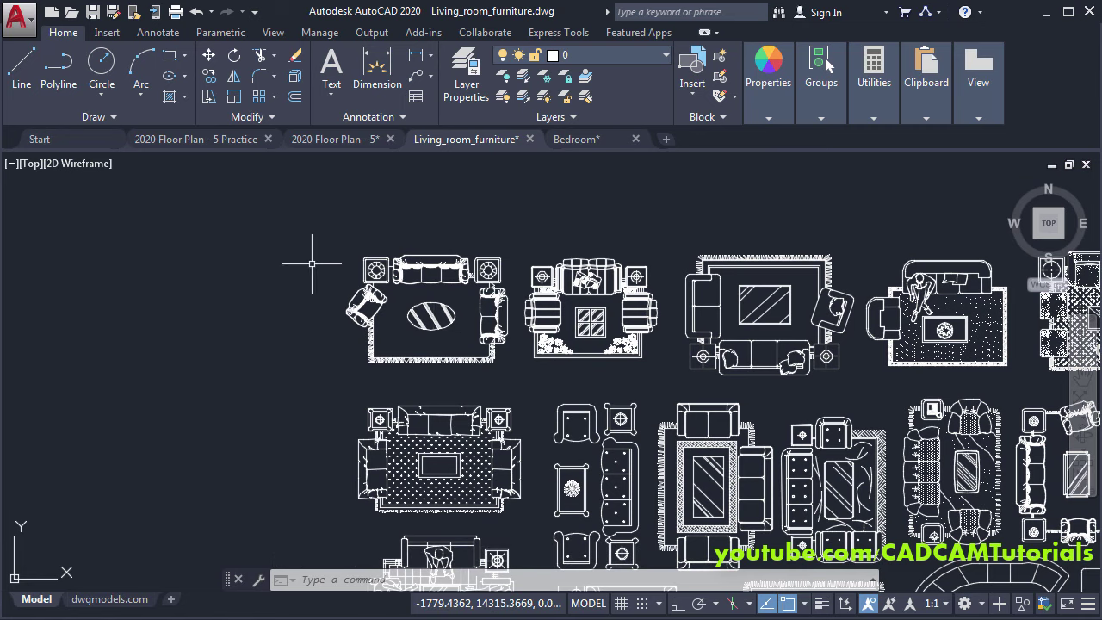
scroll(312, 261, up, 4)
middle_drag(490, 377, 406, 363)
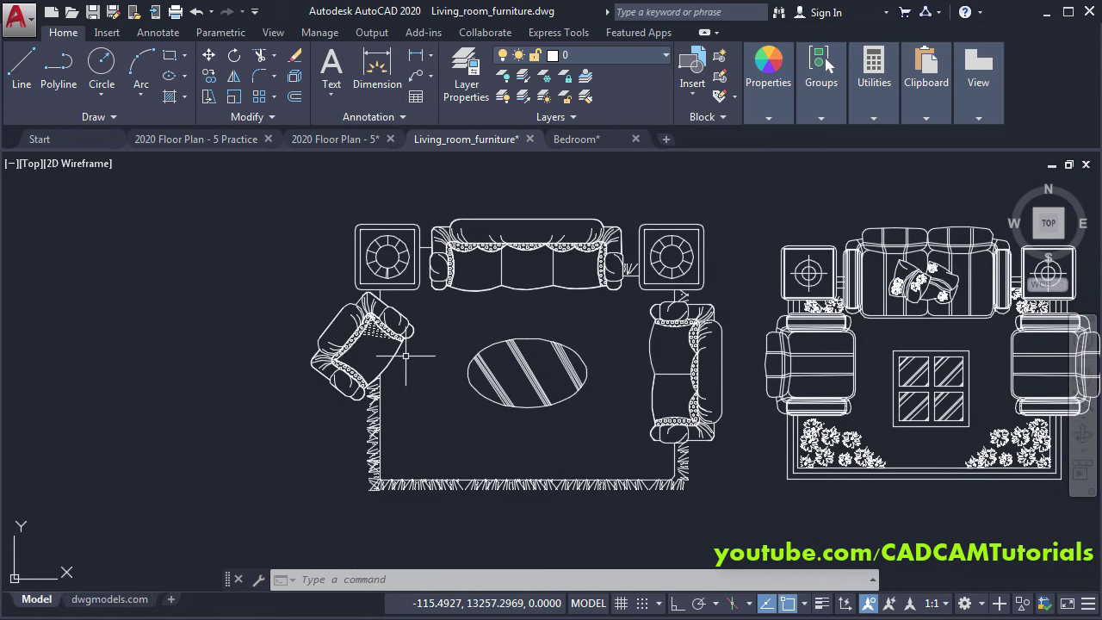
mouse_move(586, 394)
middle_down()
mouse_move(508, 422)
mouse_move(523, 392)
mouse_move(503, 408)
middle_up()
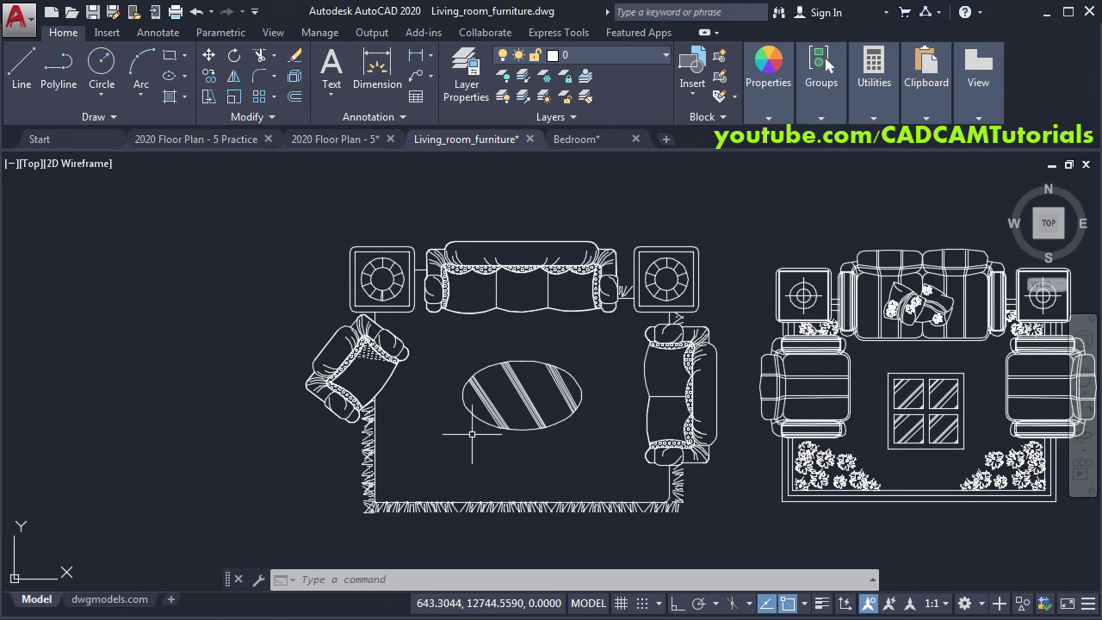
Step: Measure the overall width of the oval-table sofa set, from the angled armchair to the back of the two-seat sofa
text(DI)
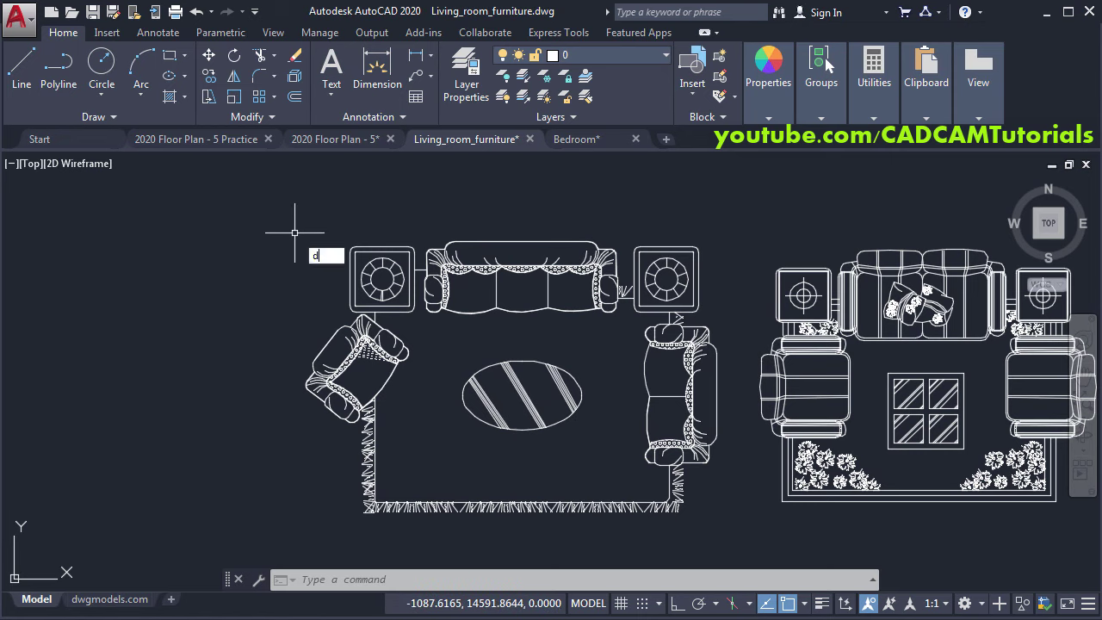
key(Return)
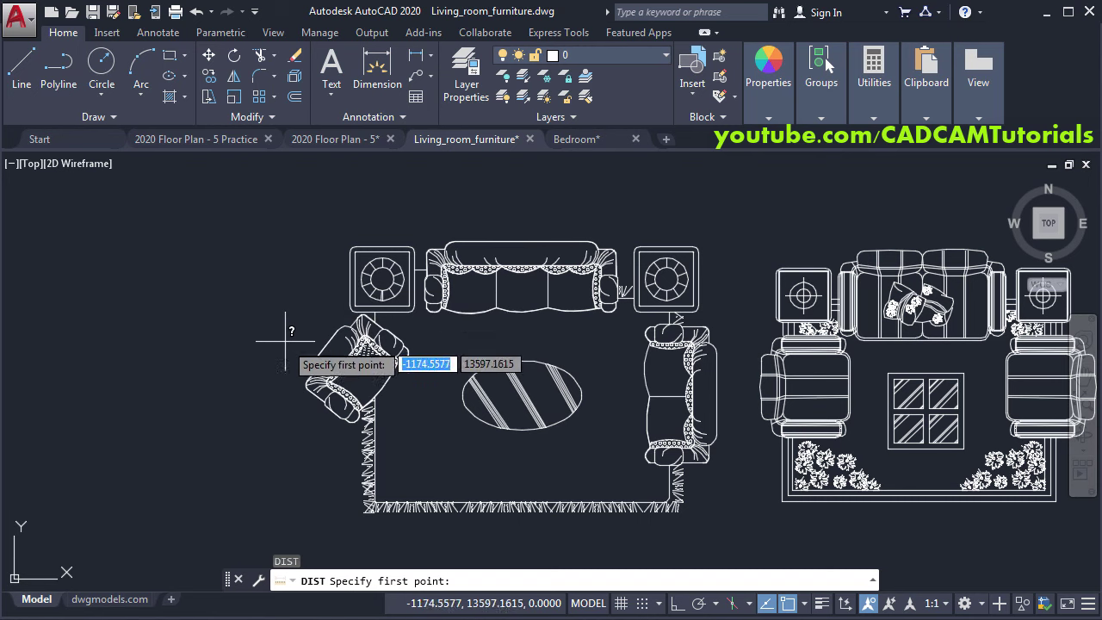
click(309, 388)
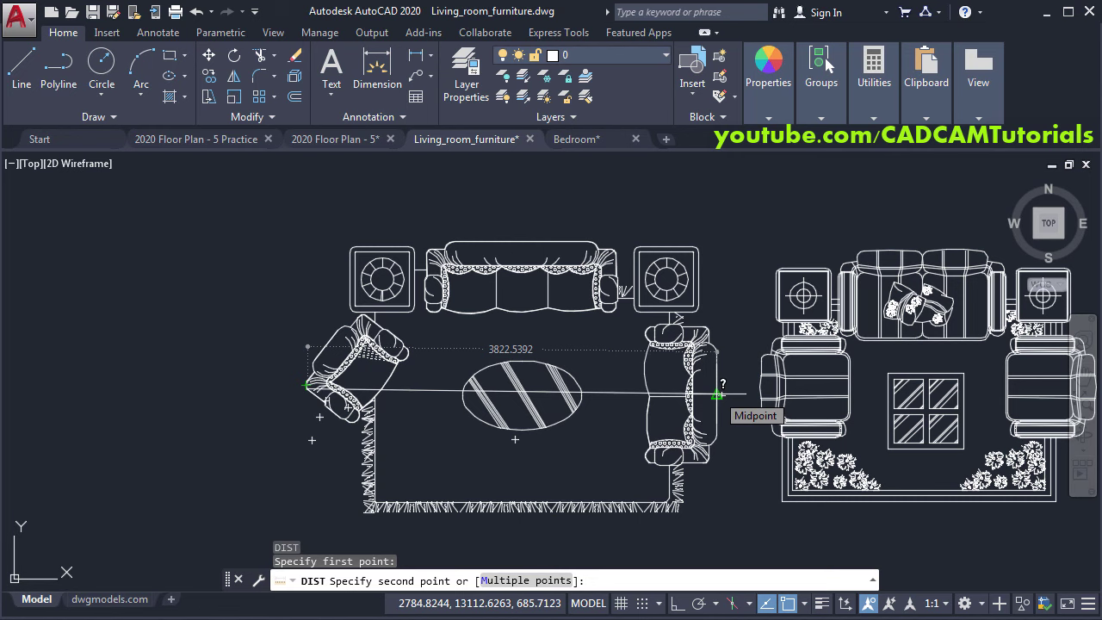
key(Escape)
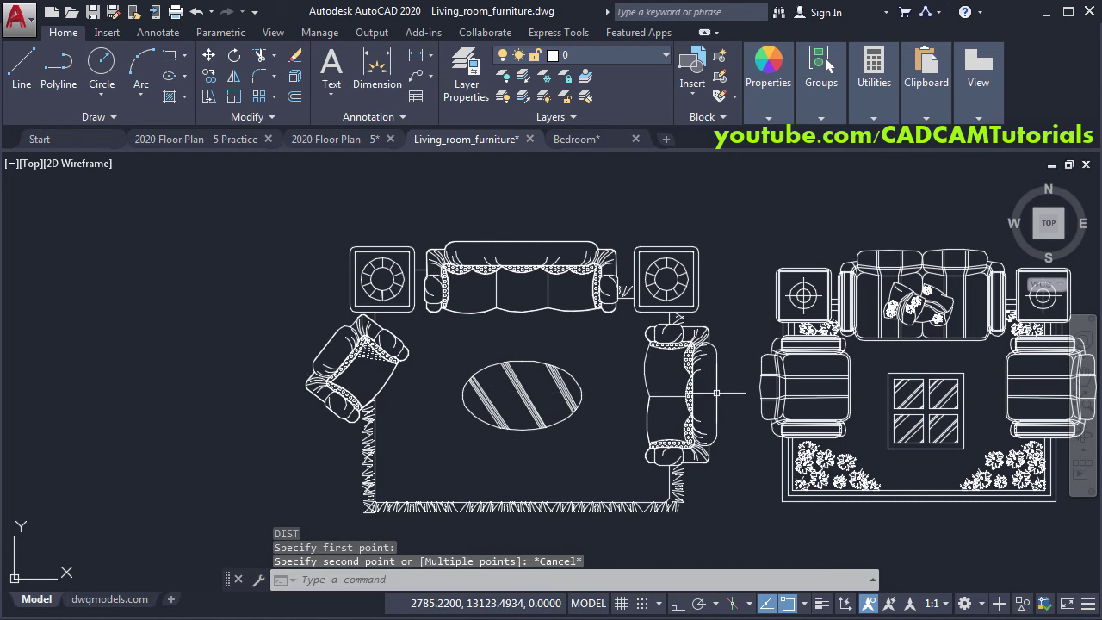
Step: Copy the whole oval-table sofa set with a base point at the upper edge of the coffee table
middle_drag(272, 241, 284, 230)
click(290, 202)
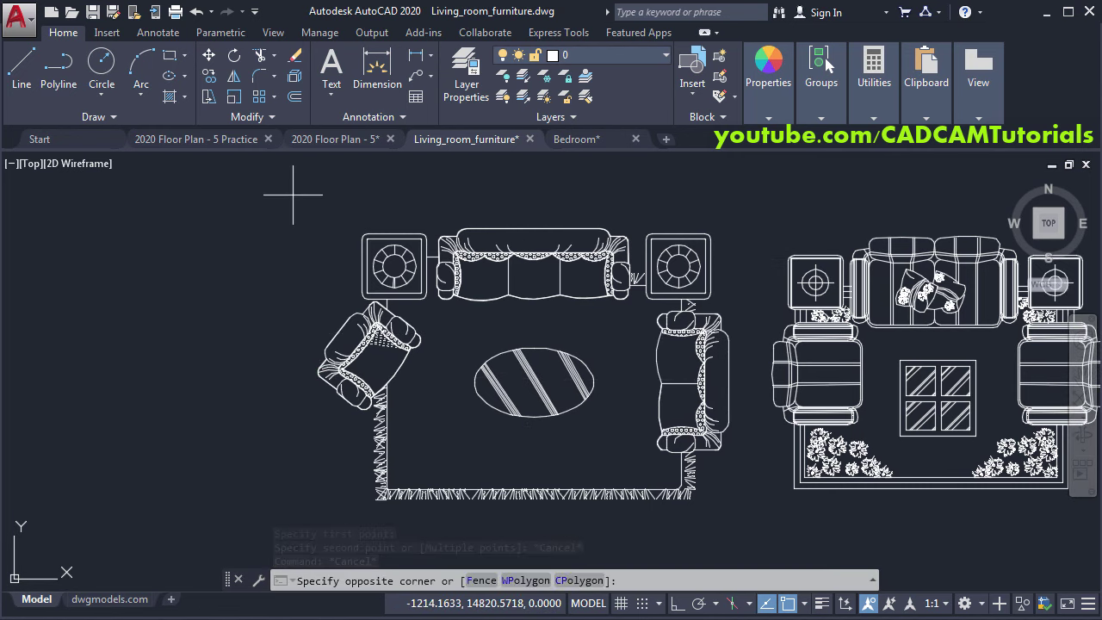
click(751, 524)
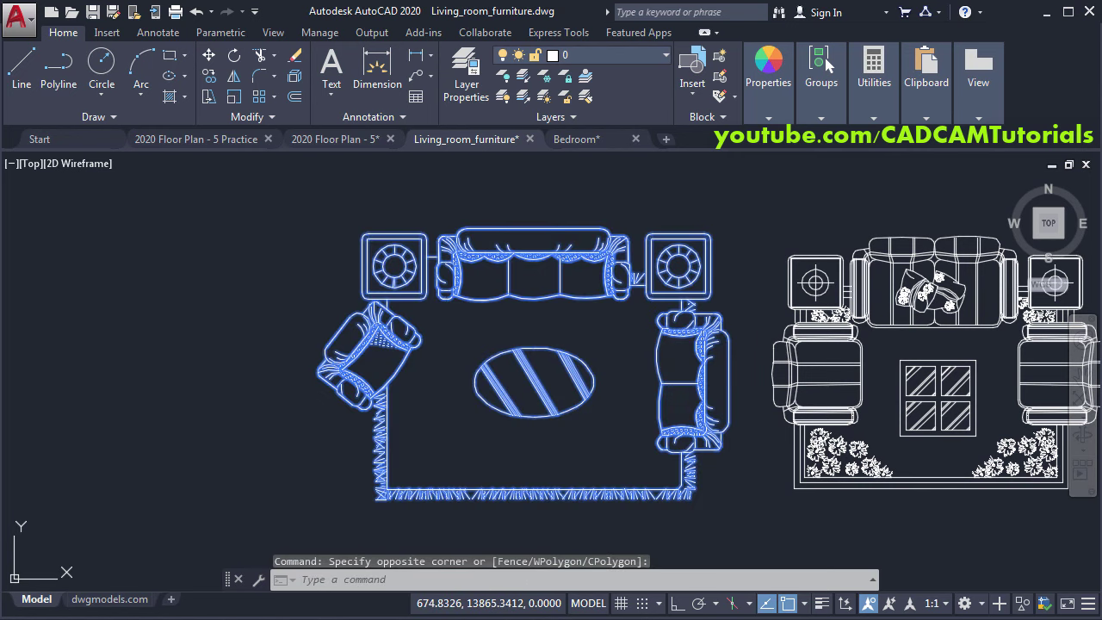
right_click(498, 299)
mouse_move(560, 321)
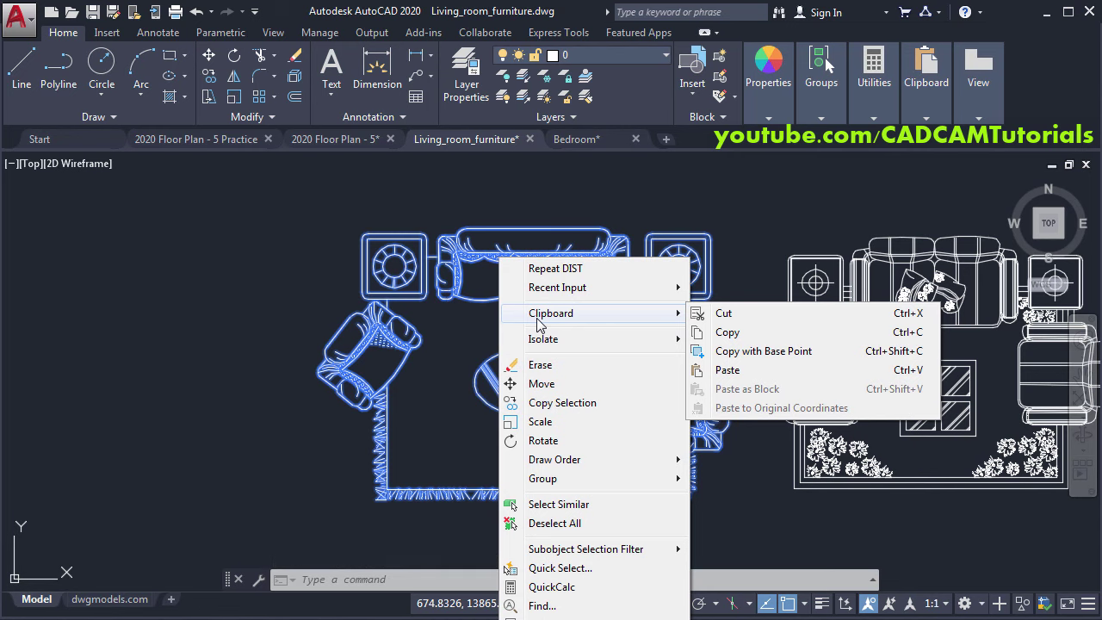
click(754, 353)
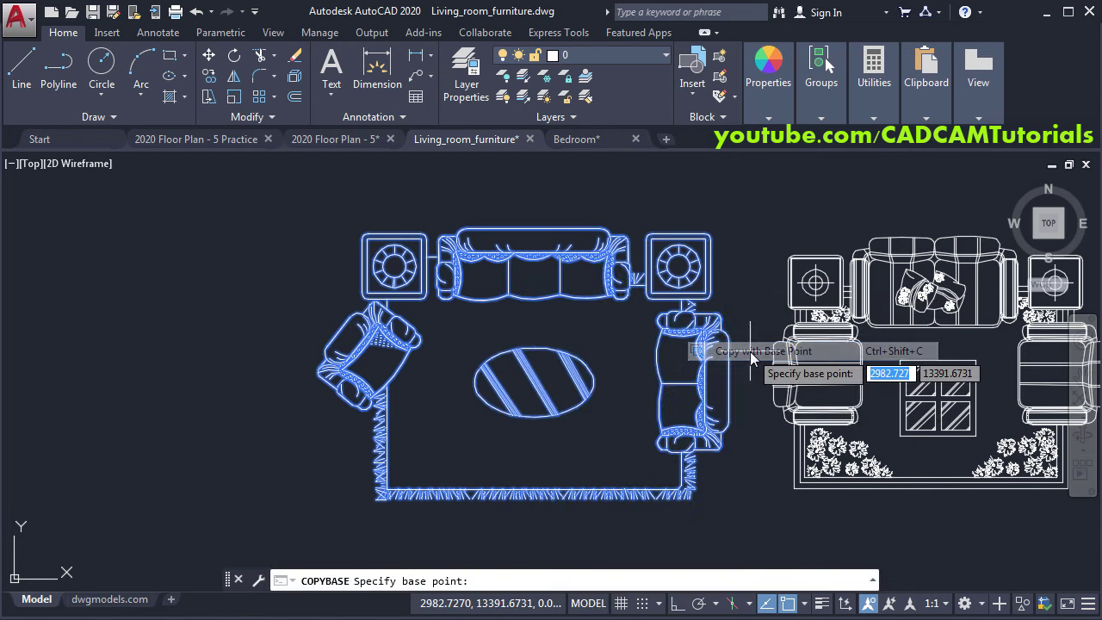
click(534, 349)
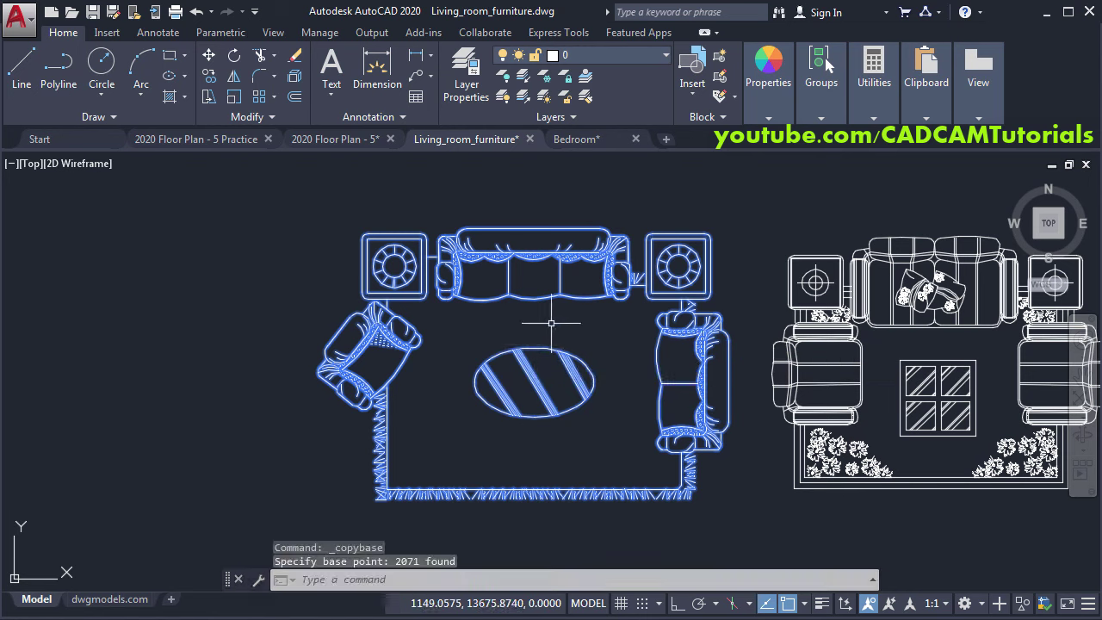
key(Escape)
key(Escape)
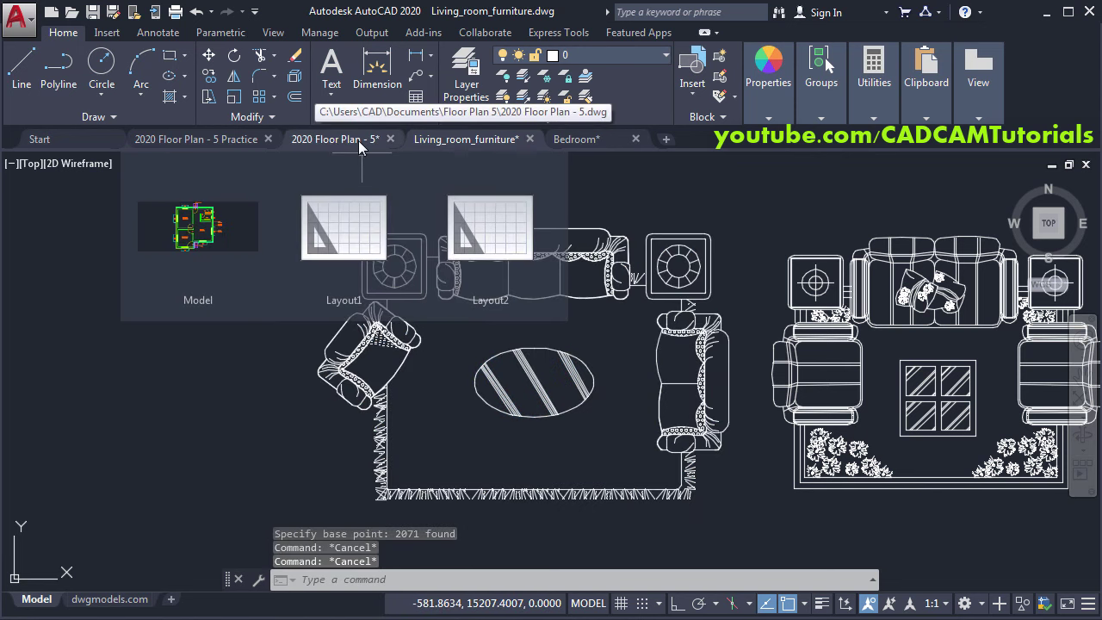
Step: Paste the copied sofa set into the 2020 Floor Plan - 5 drawing, in the empty area outside the living room's window wall
click(334, 141)
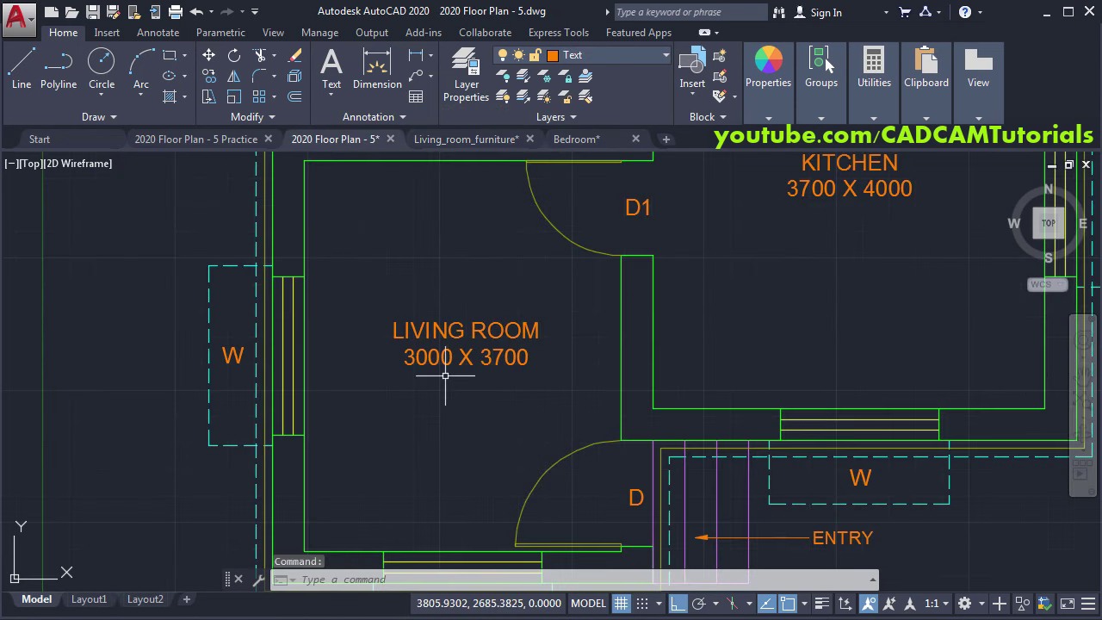
right_click(405, 248)
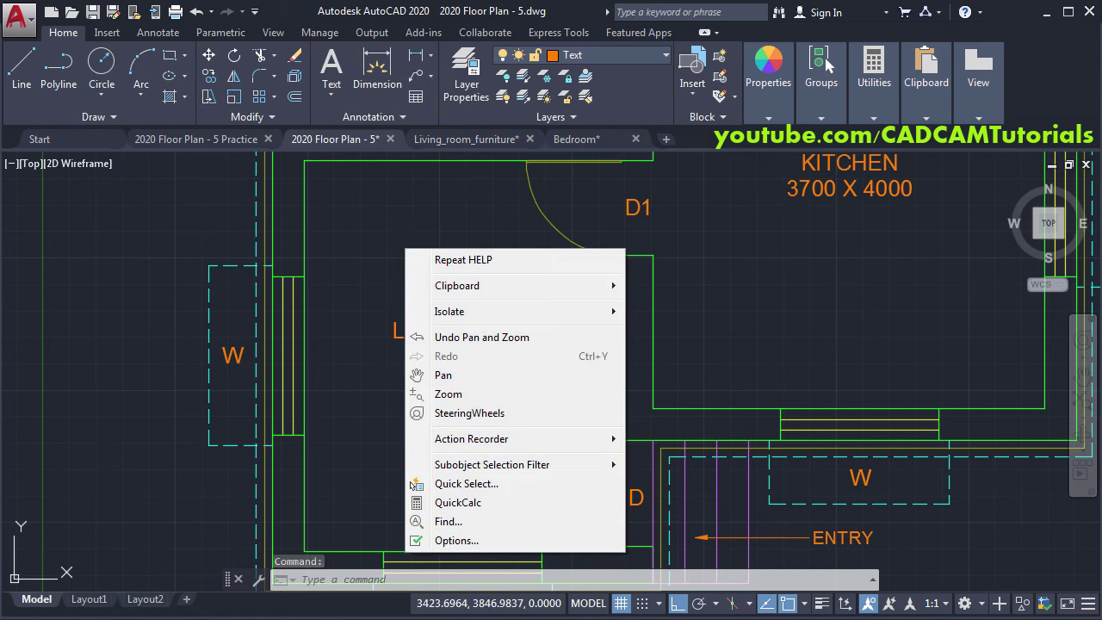
mouse_move(459, 286)
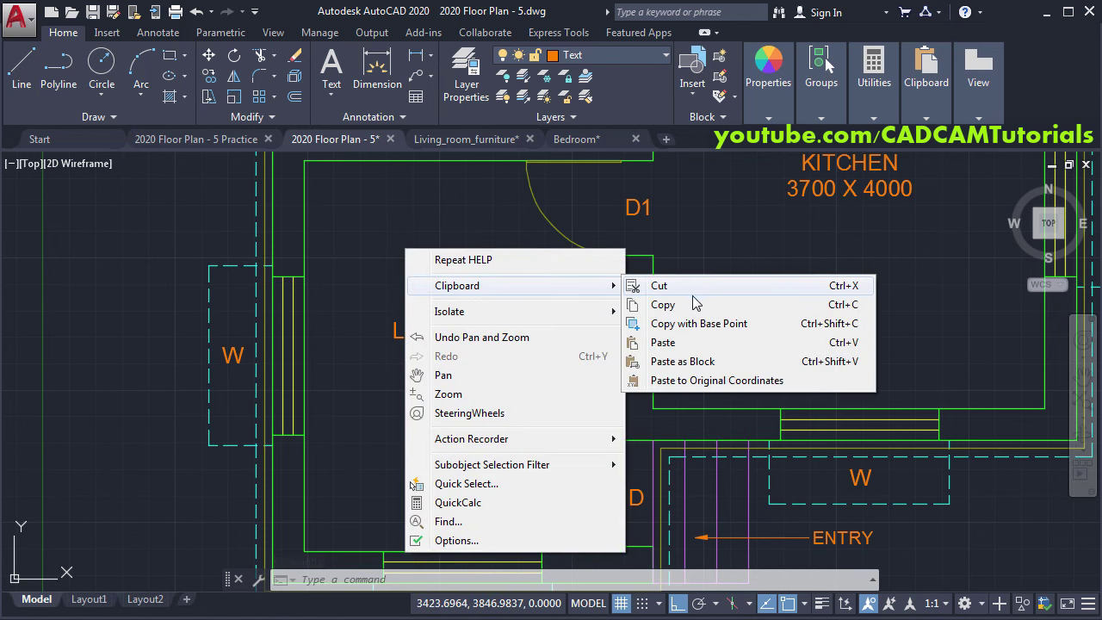
click(680, 343)
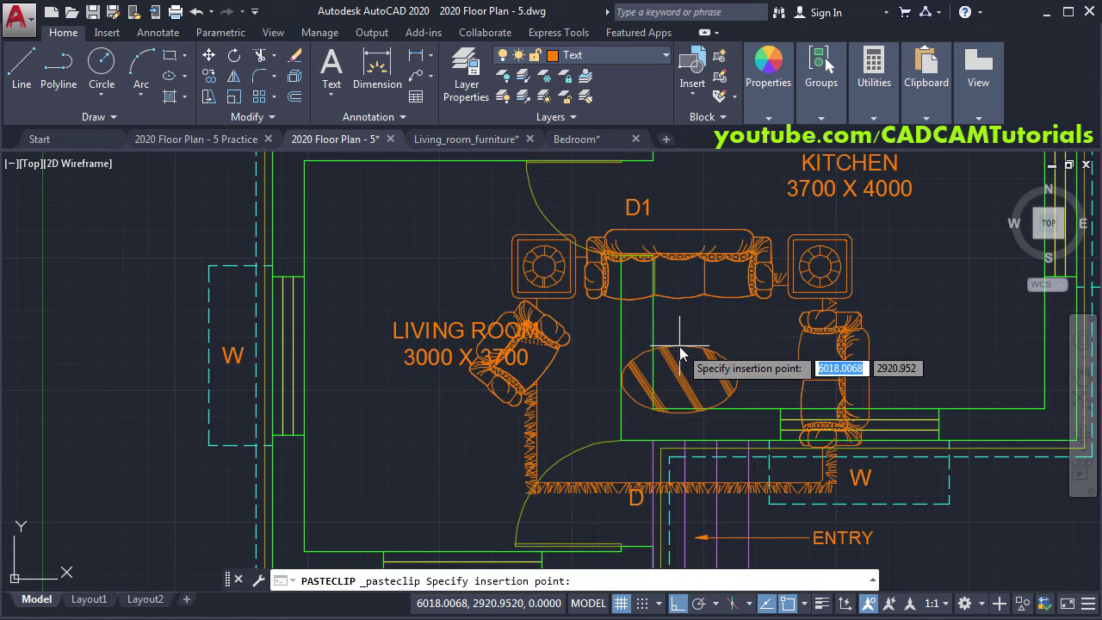
scroll(543, 338, down, 4)
middle_drag(541, 343, 597, 369)
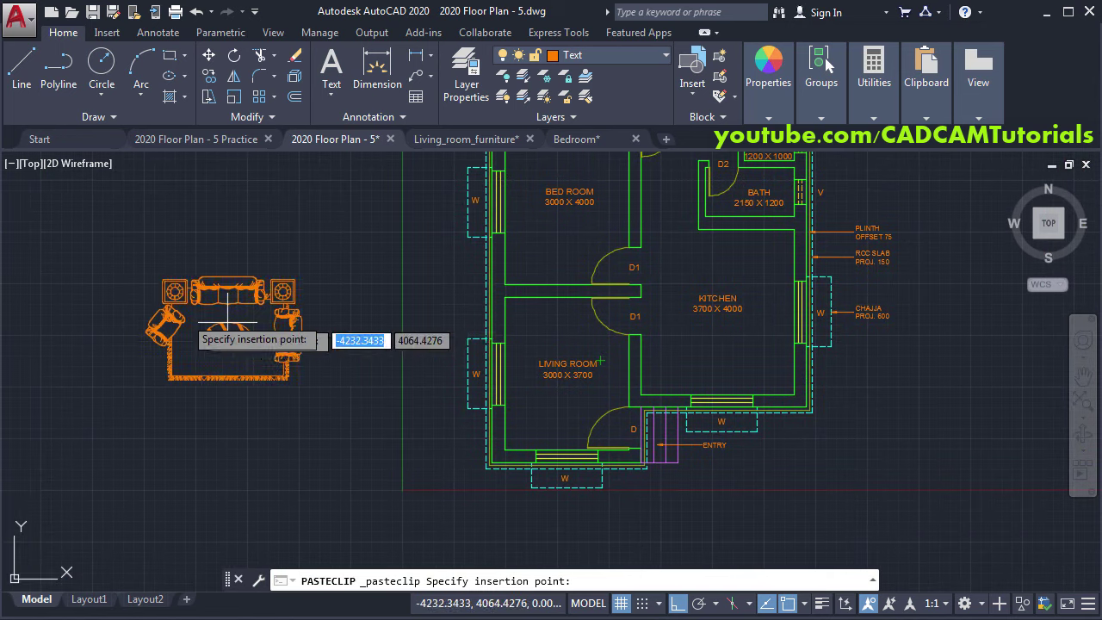
click(307, 362)
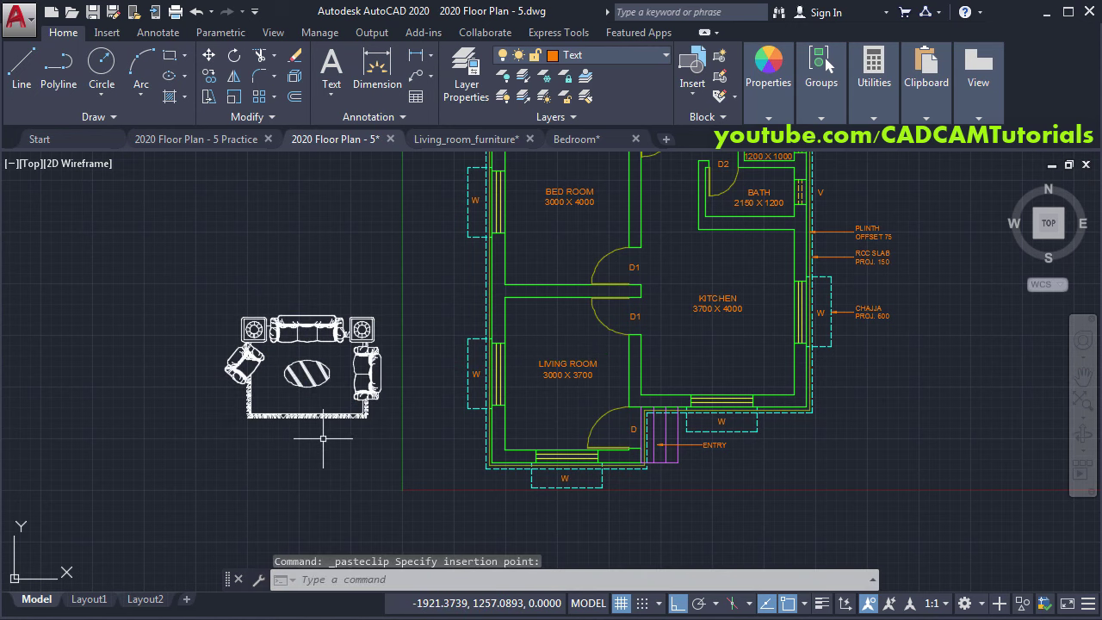
Step: Create a layer named Furniture with colour 111 and make it the current layer
middle_drag(323, 438, 396, 450)
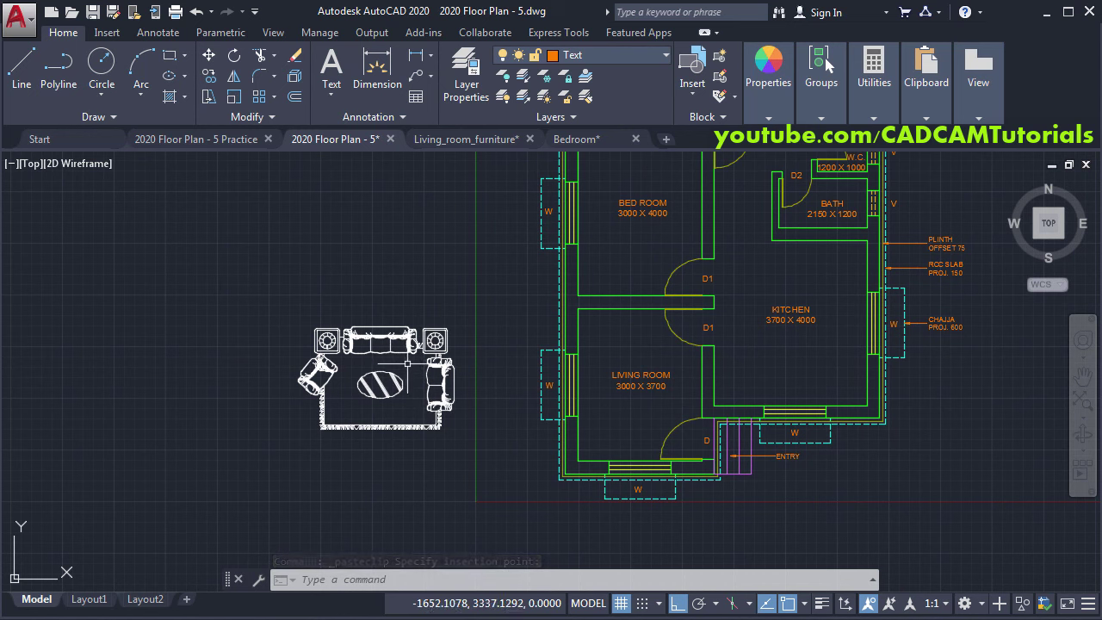
click(470, 91)
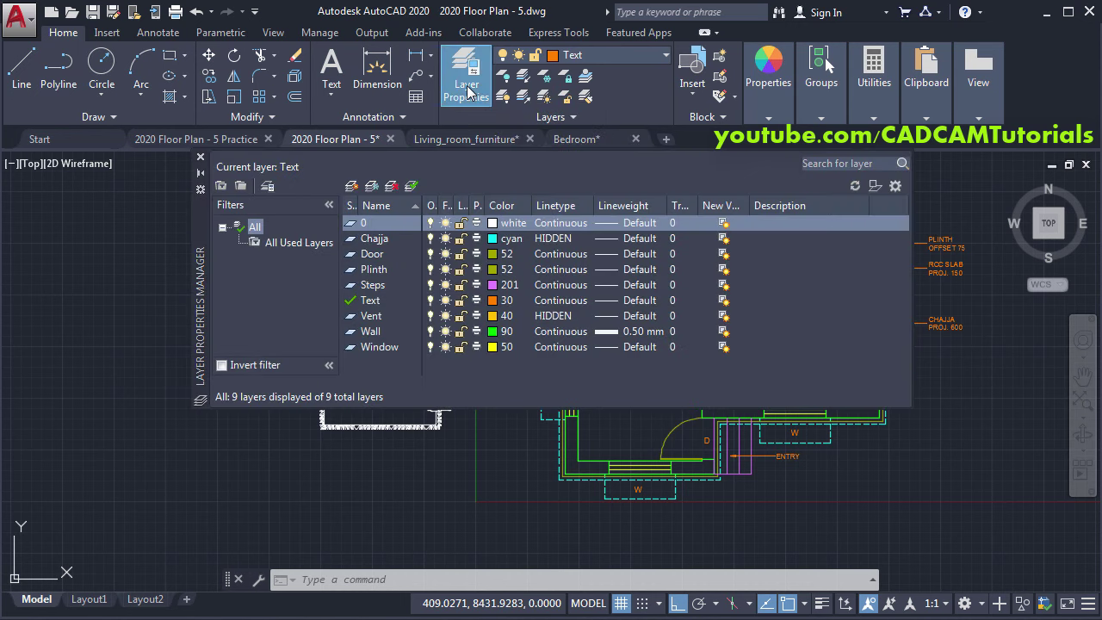
click(353, 187)
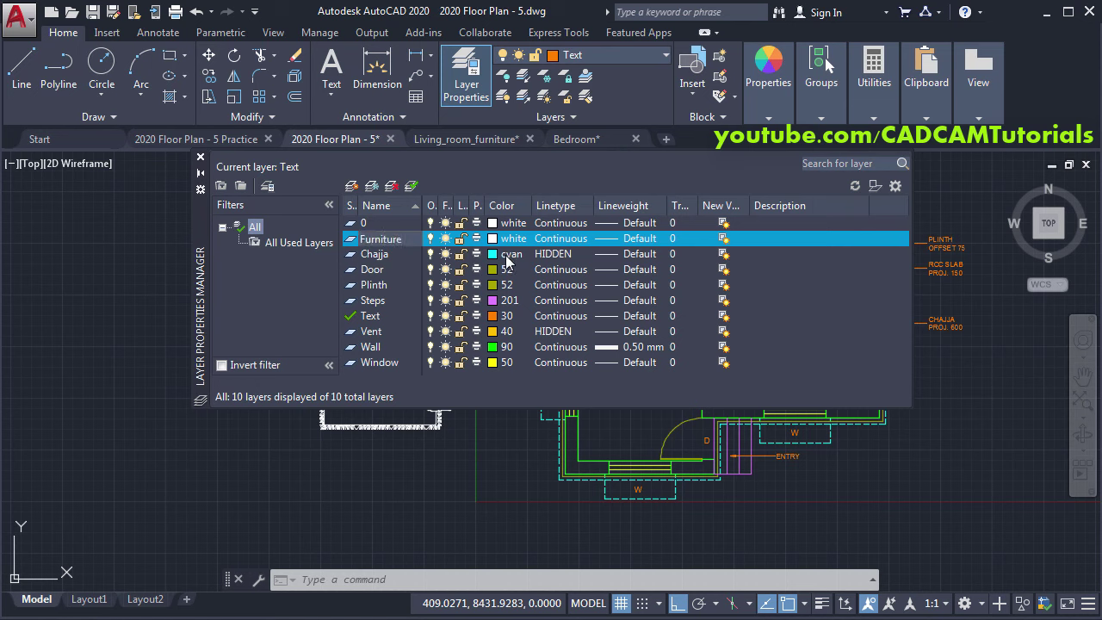
click(493, 239)
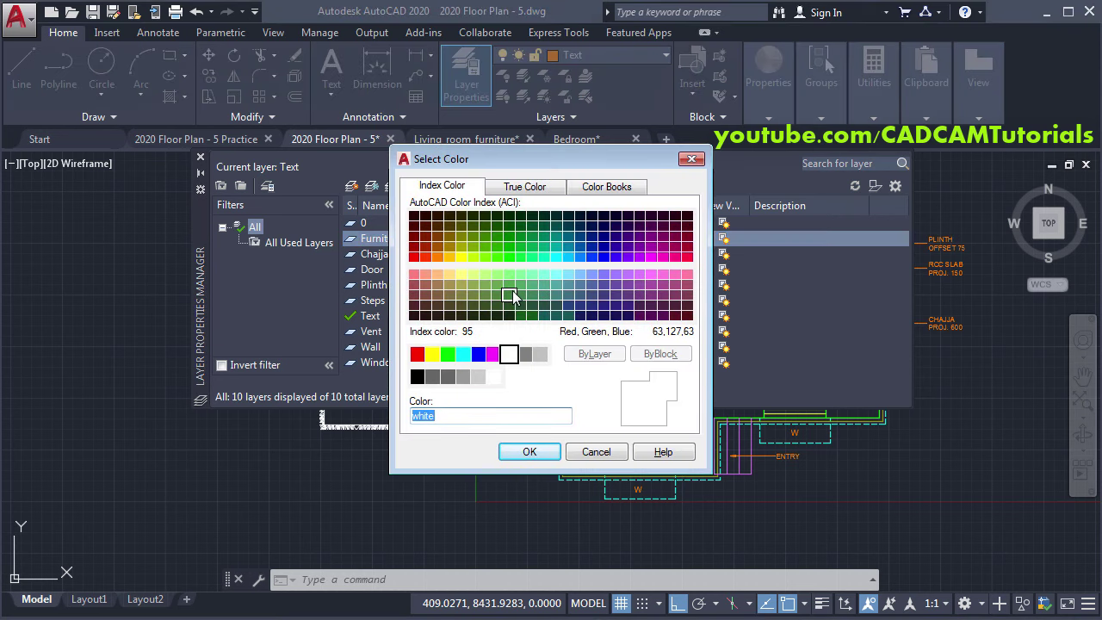
click(535, 275)
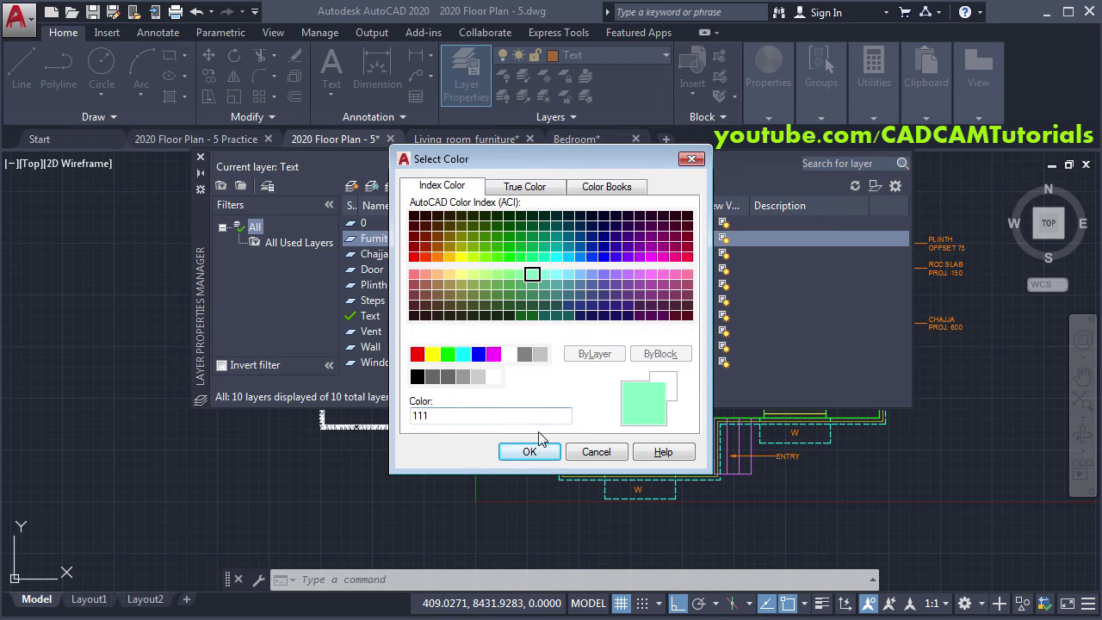
click(528, 451)
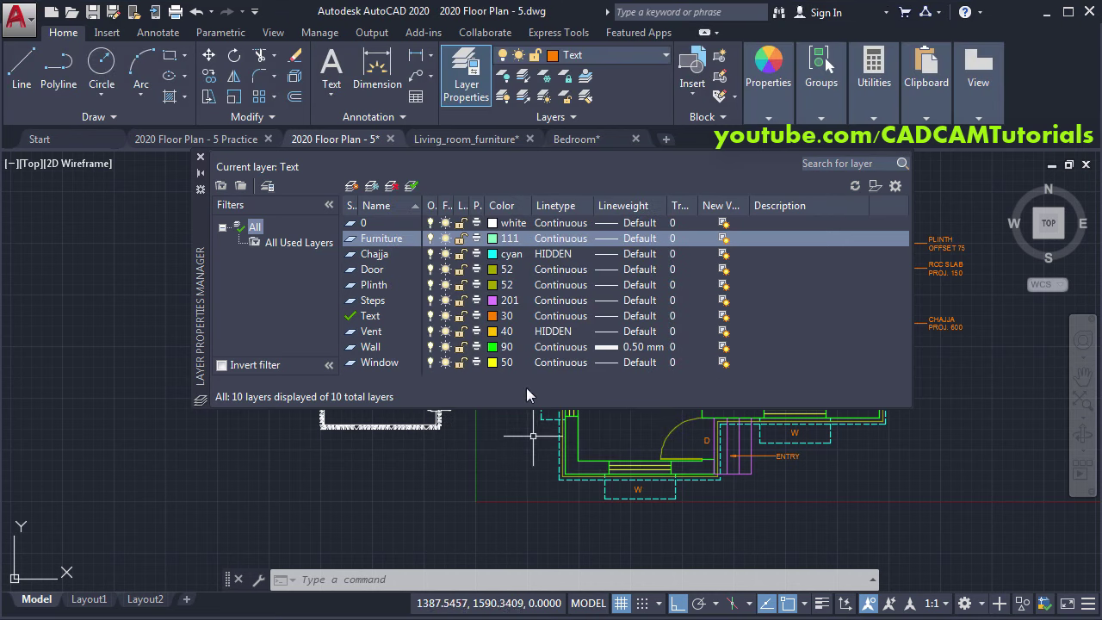
click(200, 159)
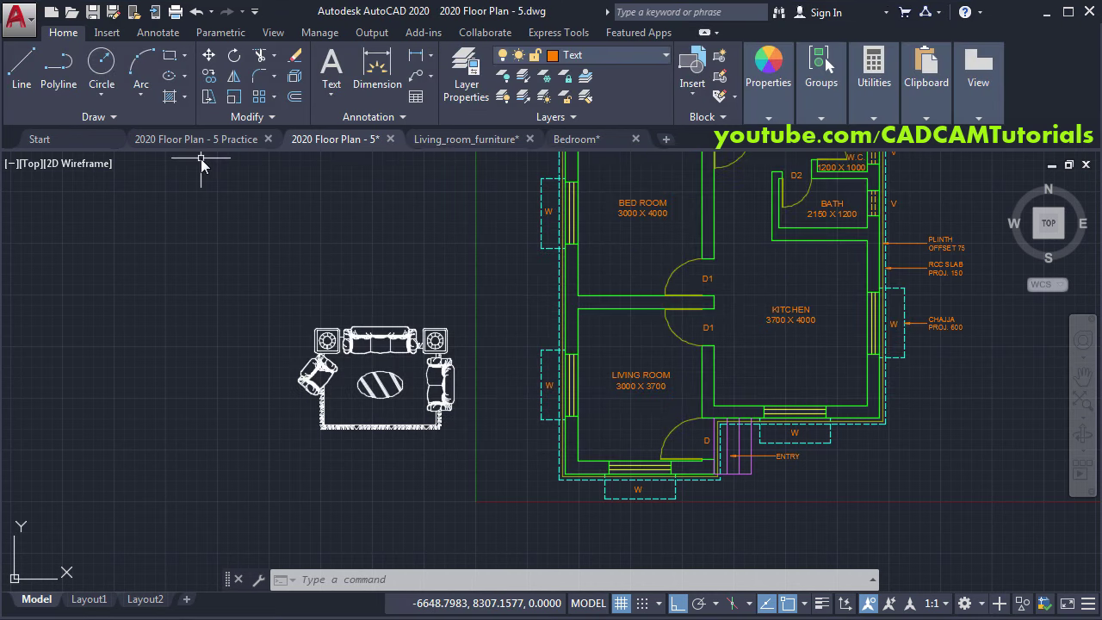
click(605, 54)
click(594, 136)
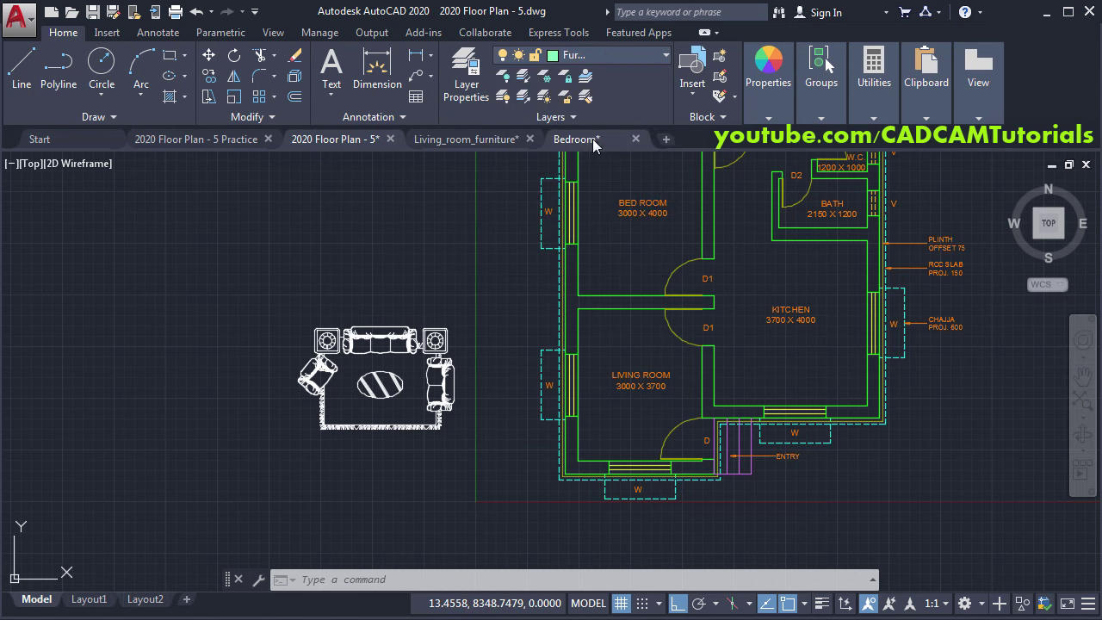
Step: Assign the entire pasted sofa set outside the living room to the Furniture layer
click(491, 303)
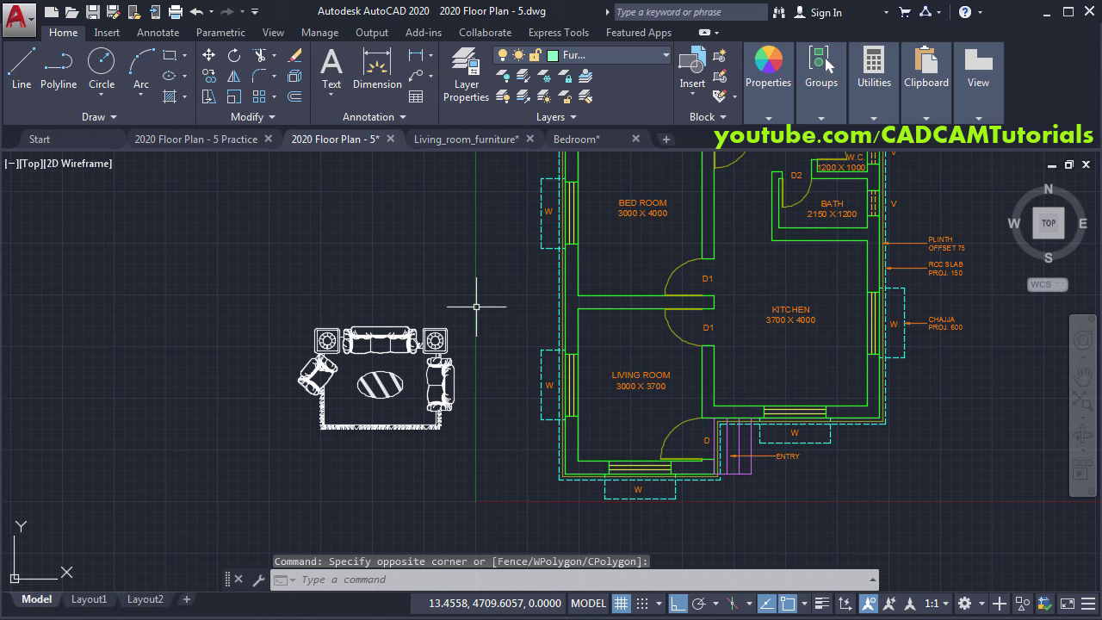
click(273, 457)
click(596, 54)
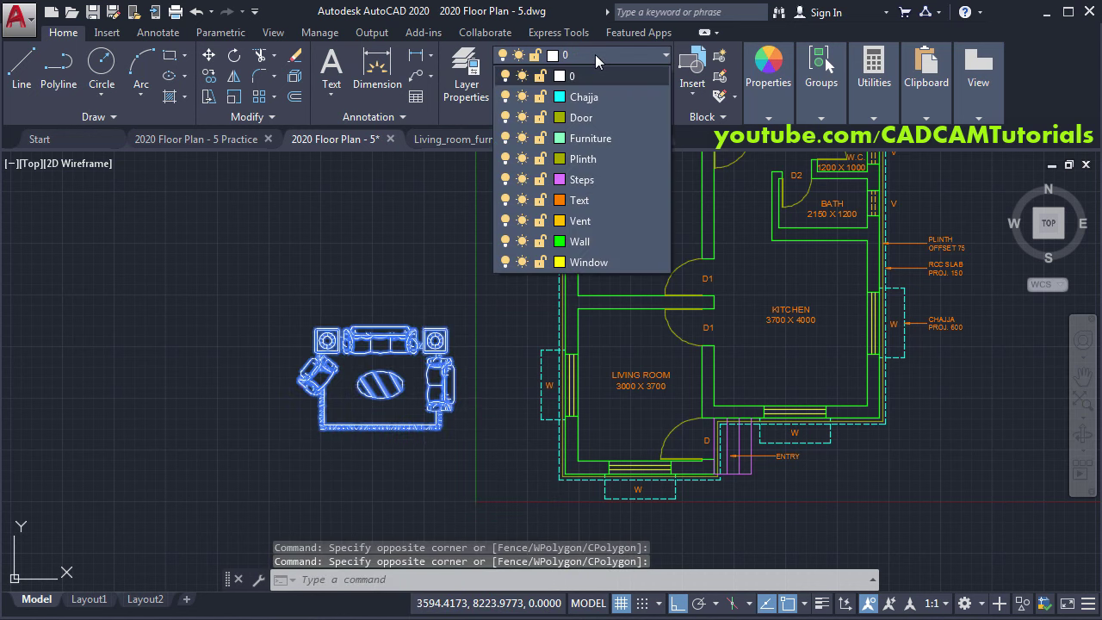
click(569, 139)
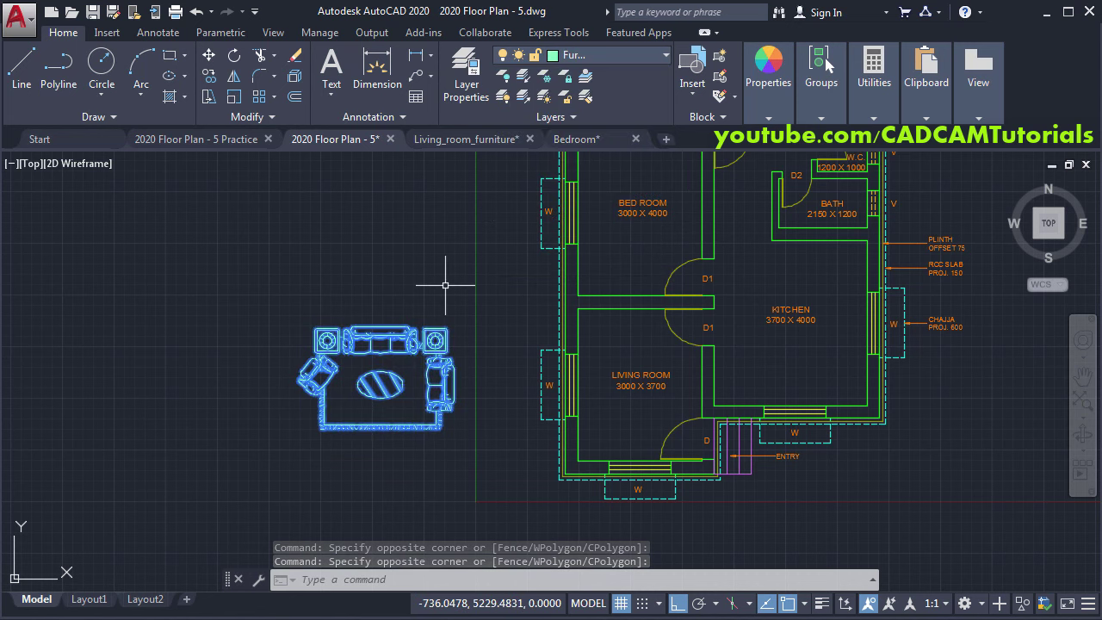
key(Escape)
key(Escape)
Step: Rotate the whole sofa set 90 degrees counterclockwise about the centre of the oval coffee table
scroll(383, 395, up, 2)
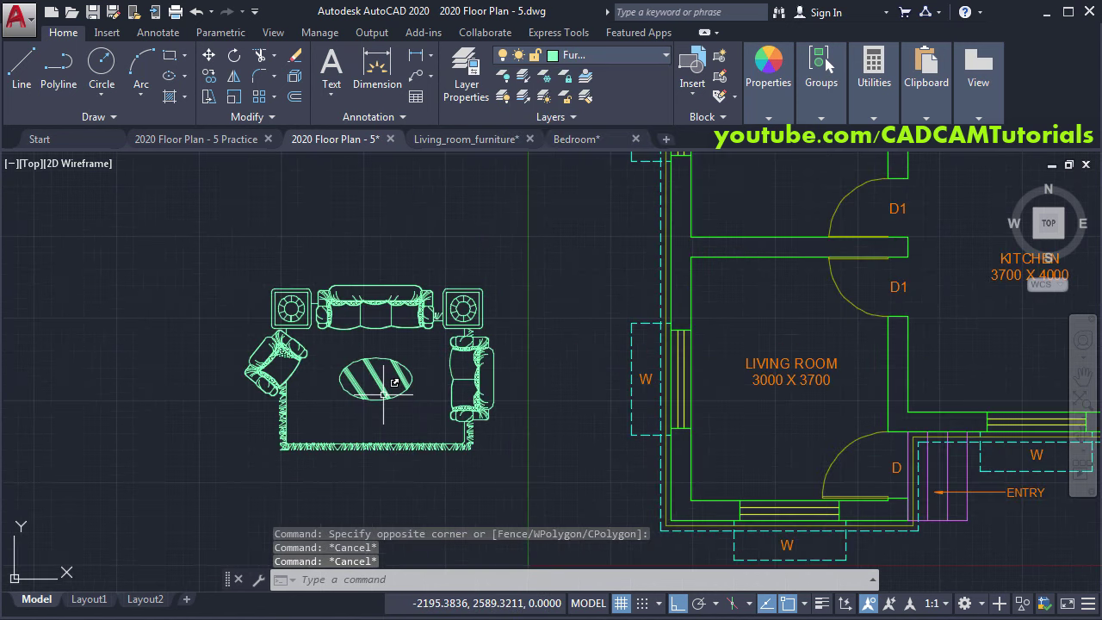
middle_drag(542, 406, 550, 384)
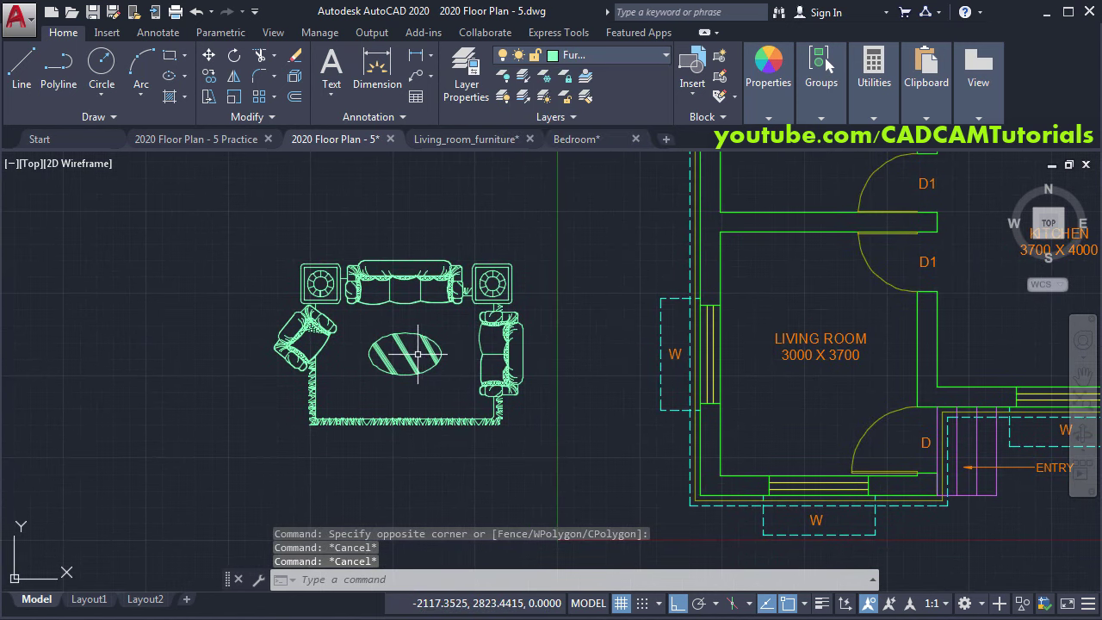
click(234, 55)
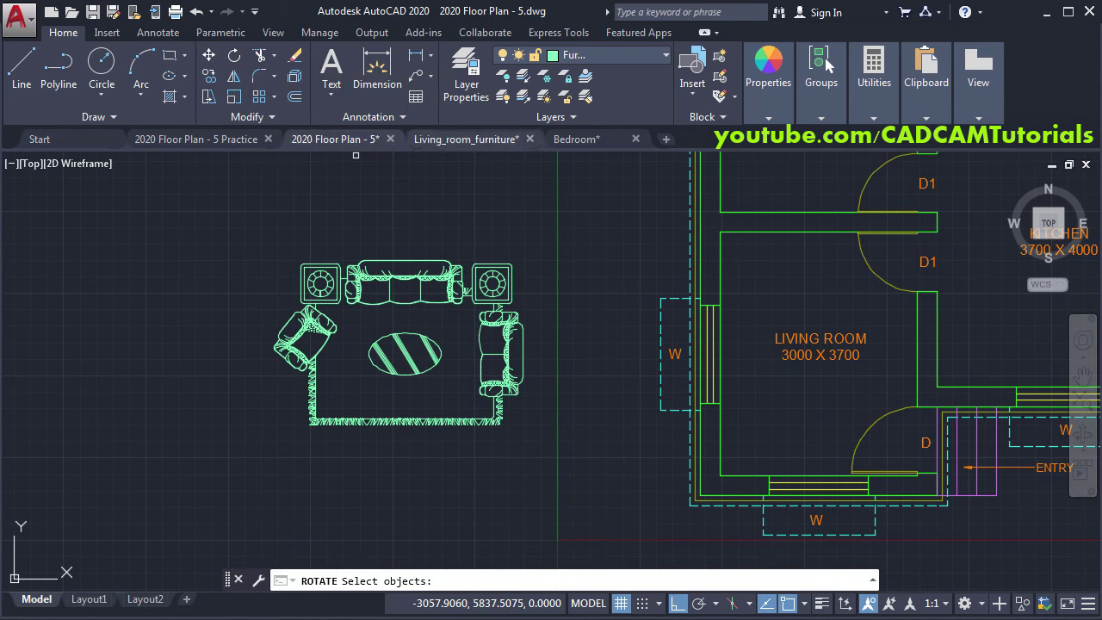
click(238, 222)
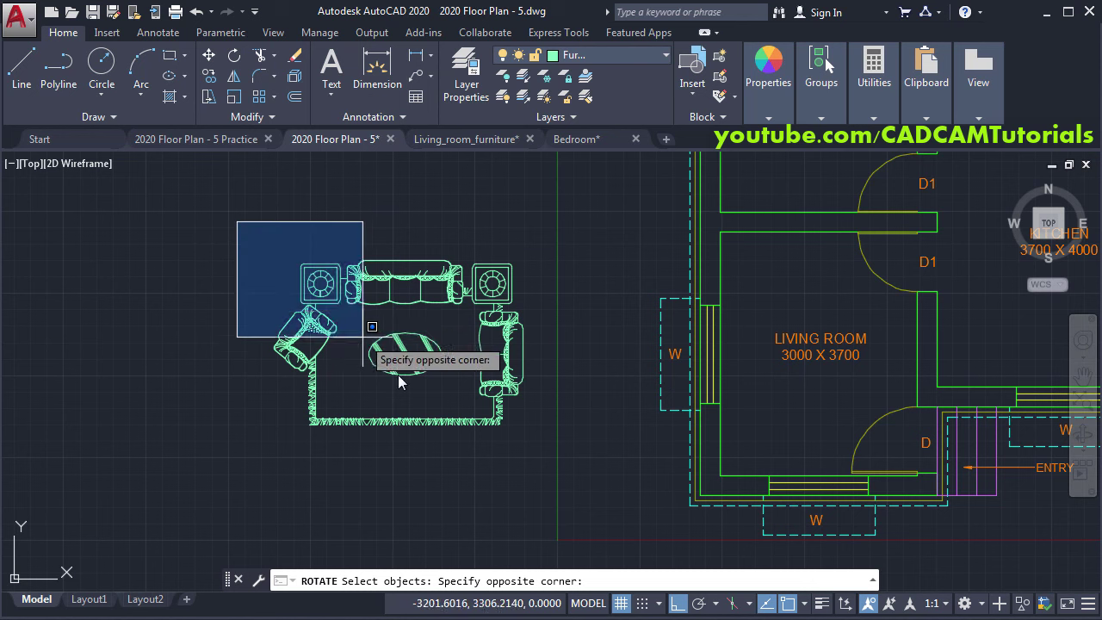
click(540, 465)
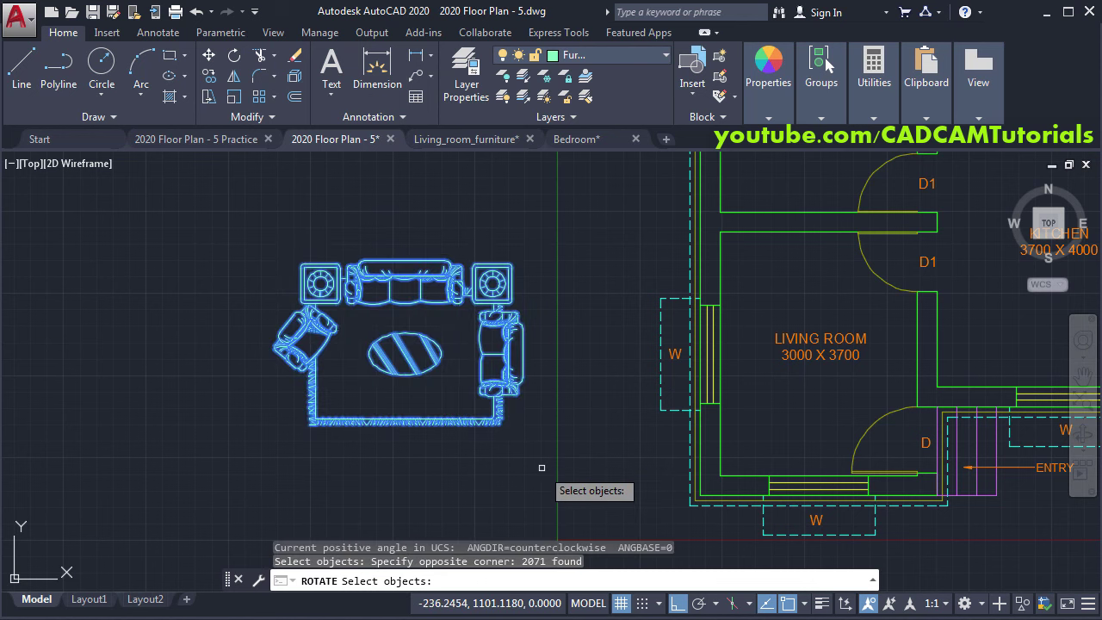
click(406, 353)
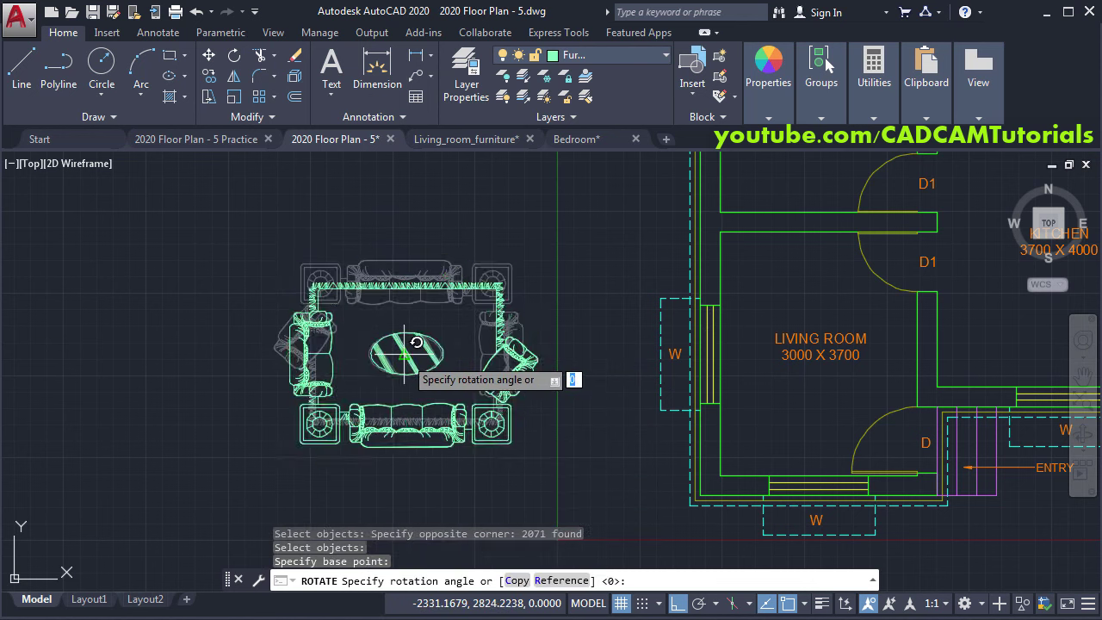
click(410, 204)
Step: Move the sofa set from the corner where both sofas' back lines meet to the living room's upper-left inner wall corner
middle_drag(518, 408, 474, 395)
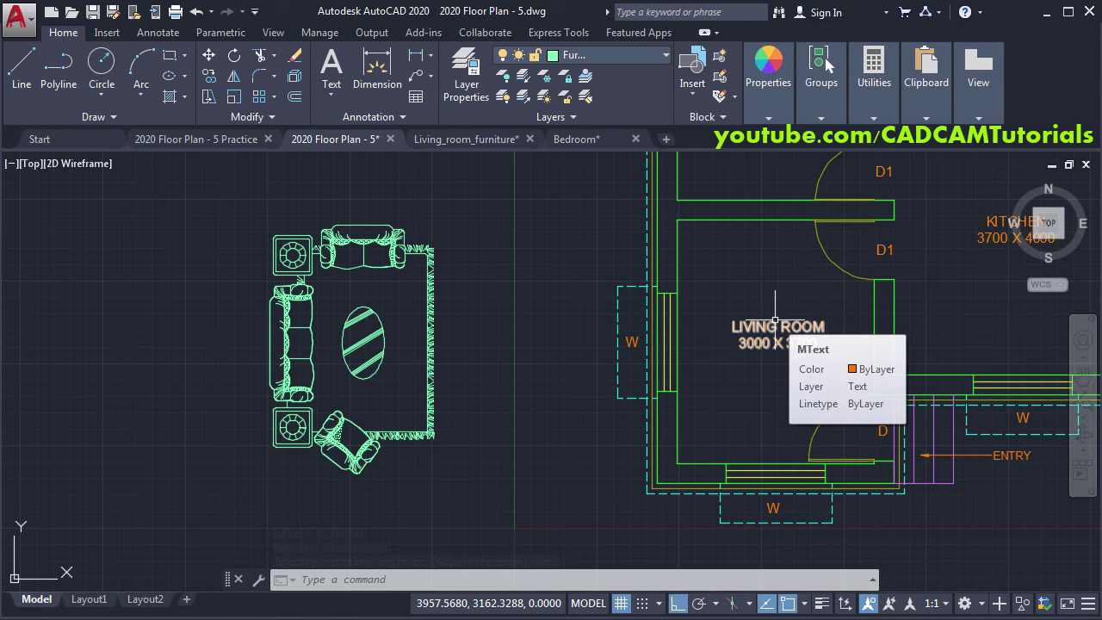
click(208, 57)
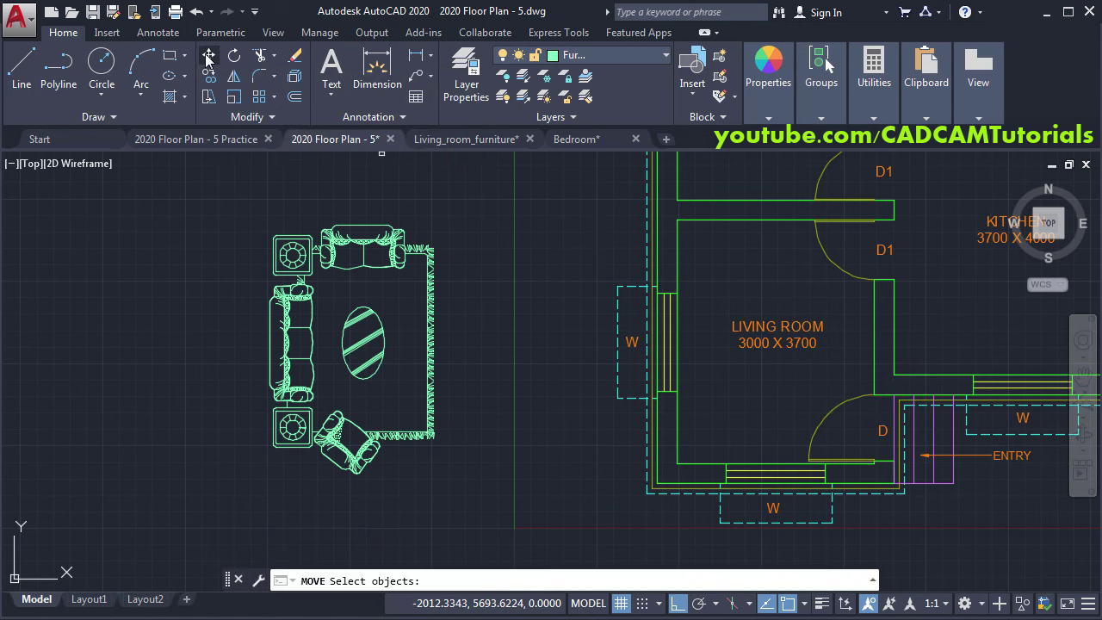
click(225, 195)
click(522, 532)
key(Return)
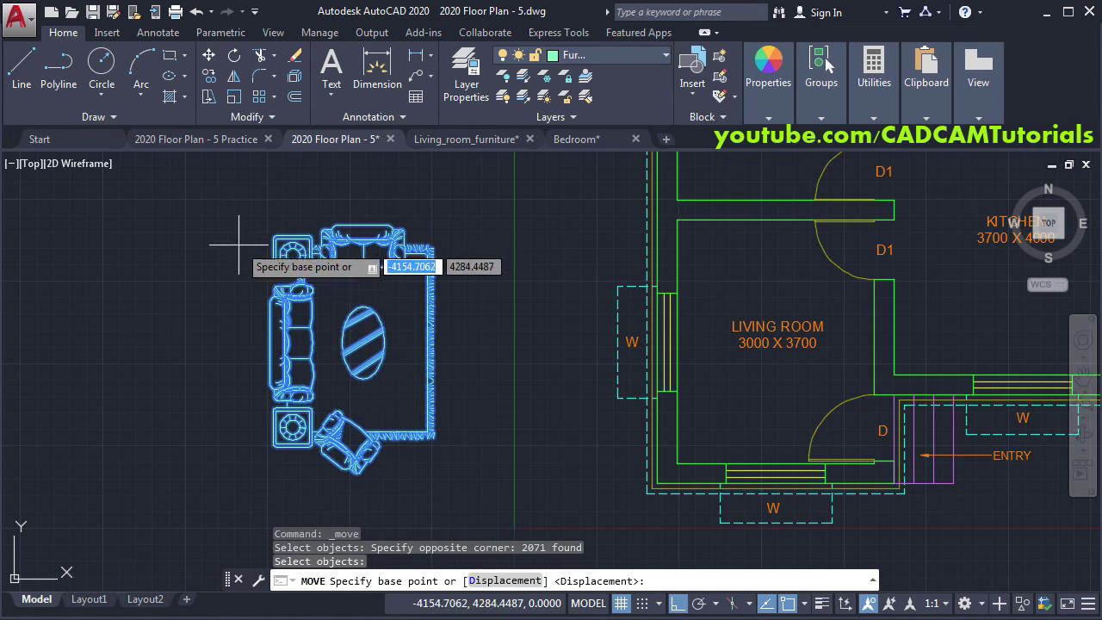
scroll(226, 228, up, 4)
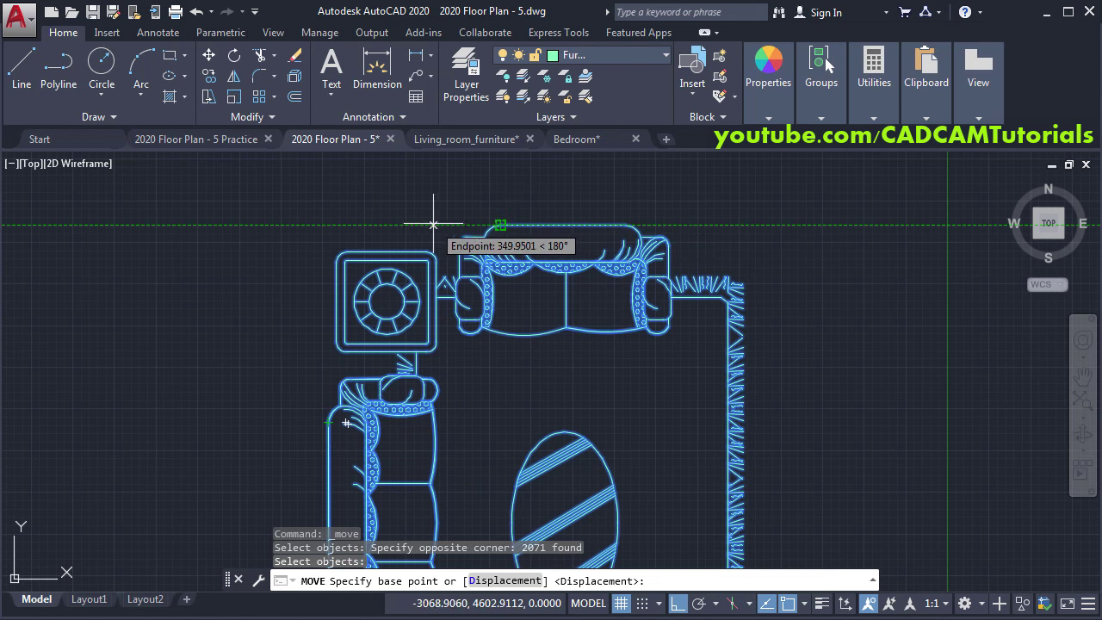
click(328, 224)
scroll(319, 198, down, 5)
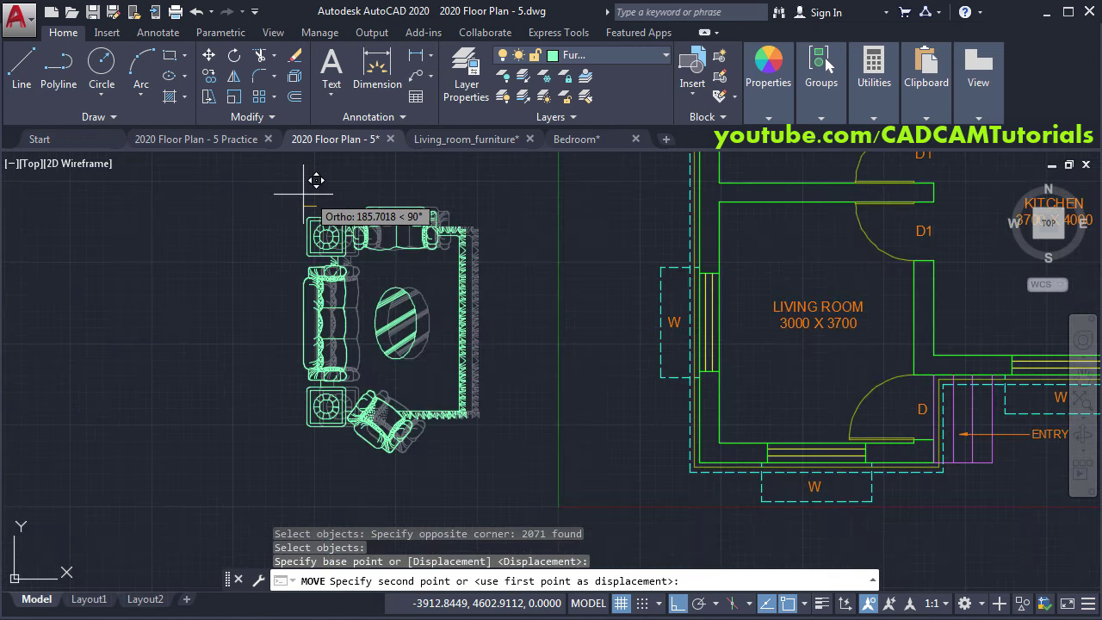
scroll(430, 296, up, 4)
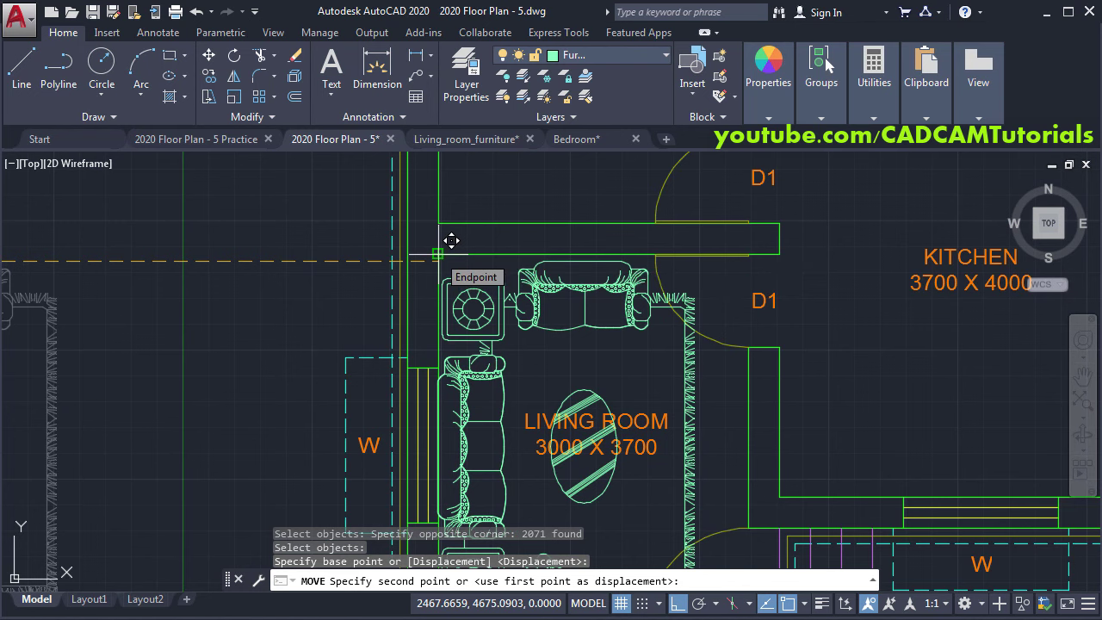
click(452, 241)
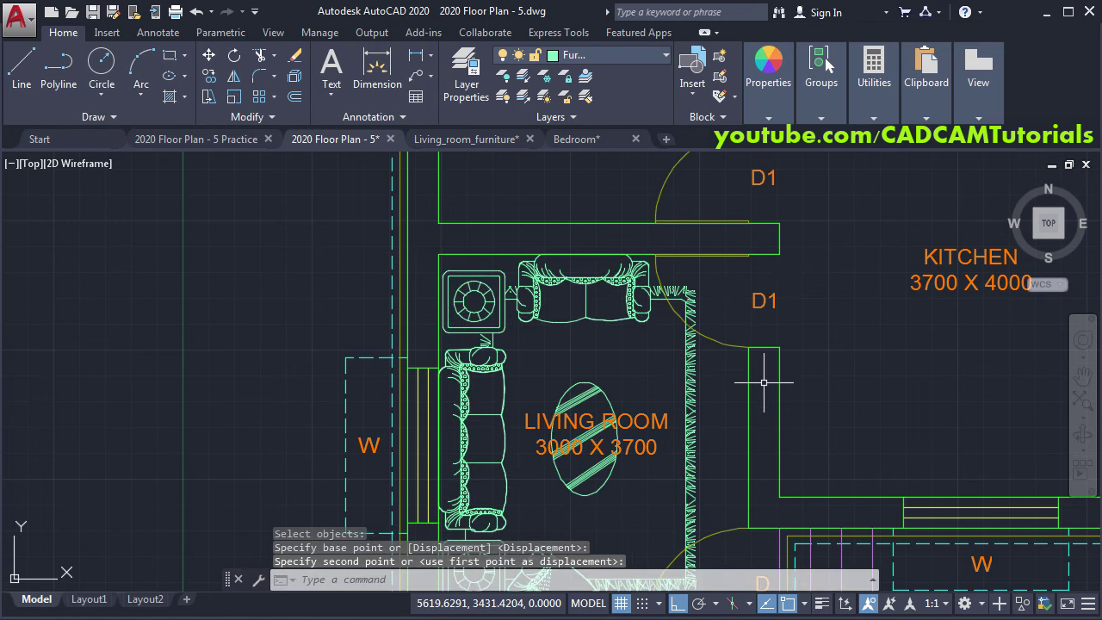
Step: Rotate the entire corner armchair slightly counterclockwise with Ortho off, about the point where the carpet edge meets its side, clearing the window wall
middle_drag(764, 382, 739, 305)
scroll(739, 305, down, 2)
middle_drag(767, 363, 725, 422)
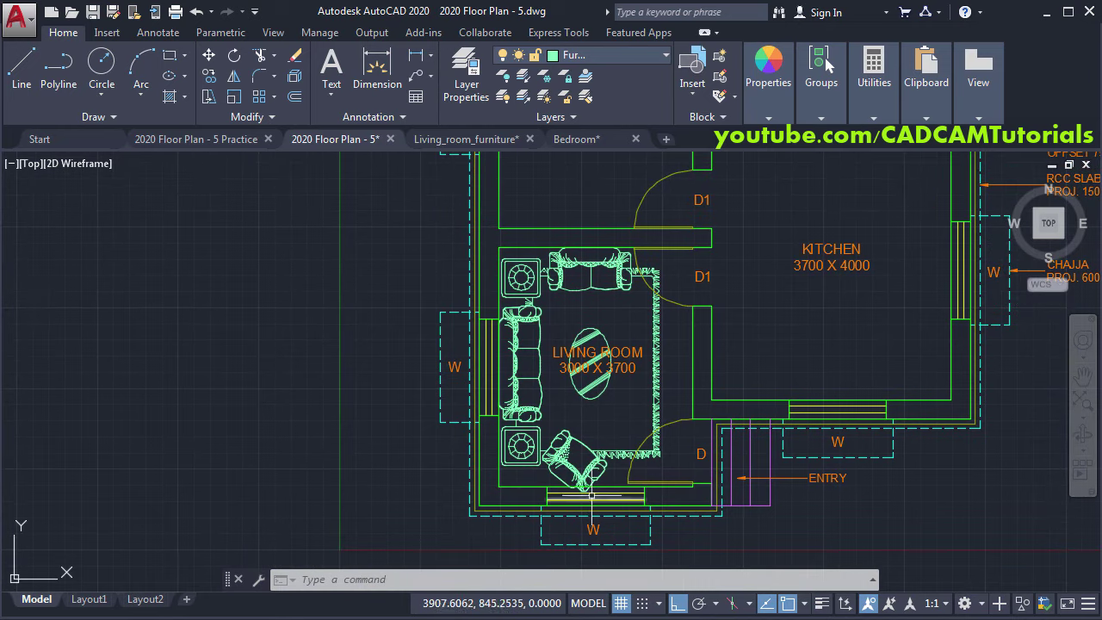
scroll(592, 495, up, 6)
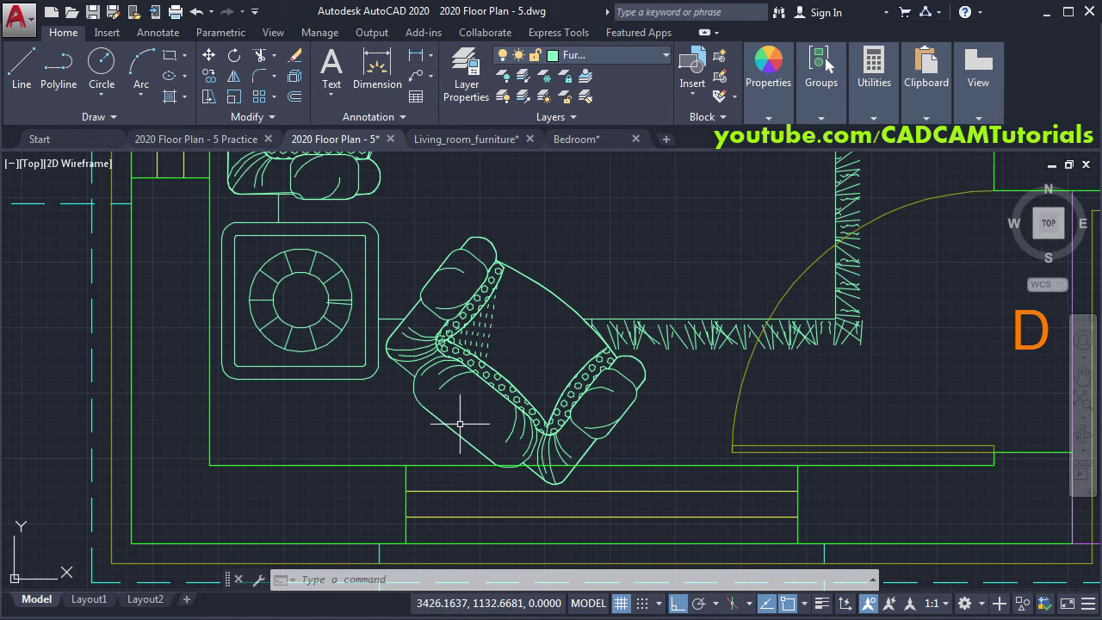
middle_drag(659, 349, 654, 320)
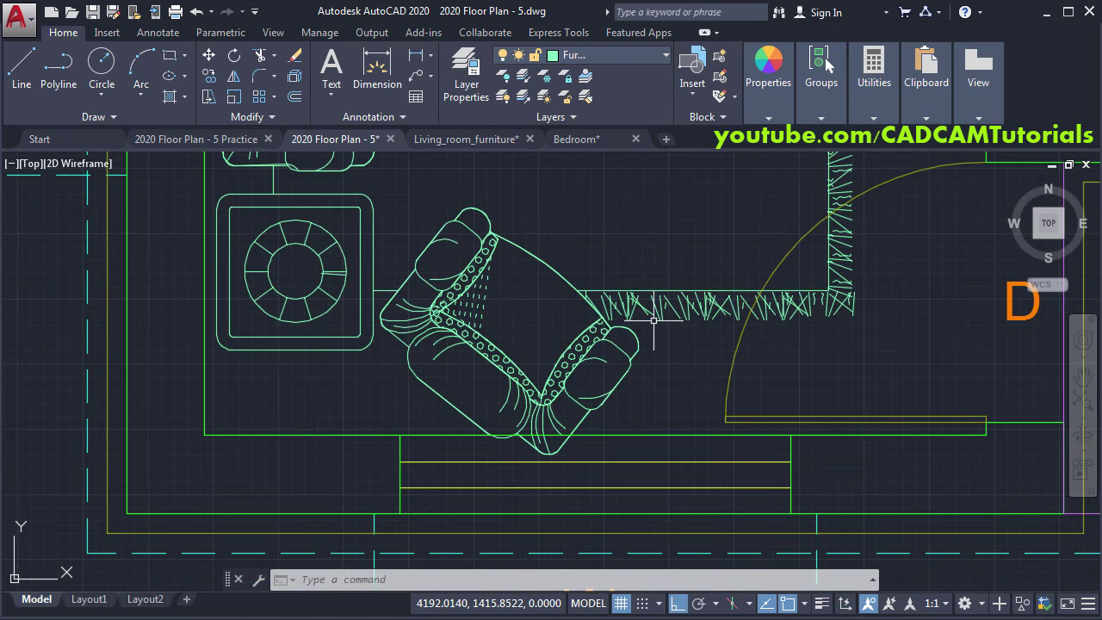
click(237, 61)
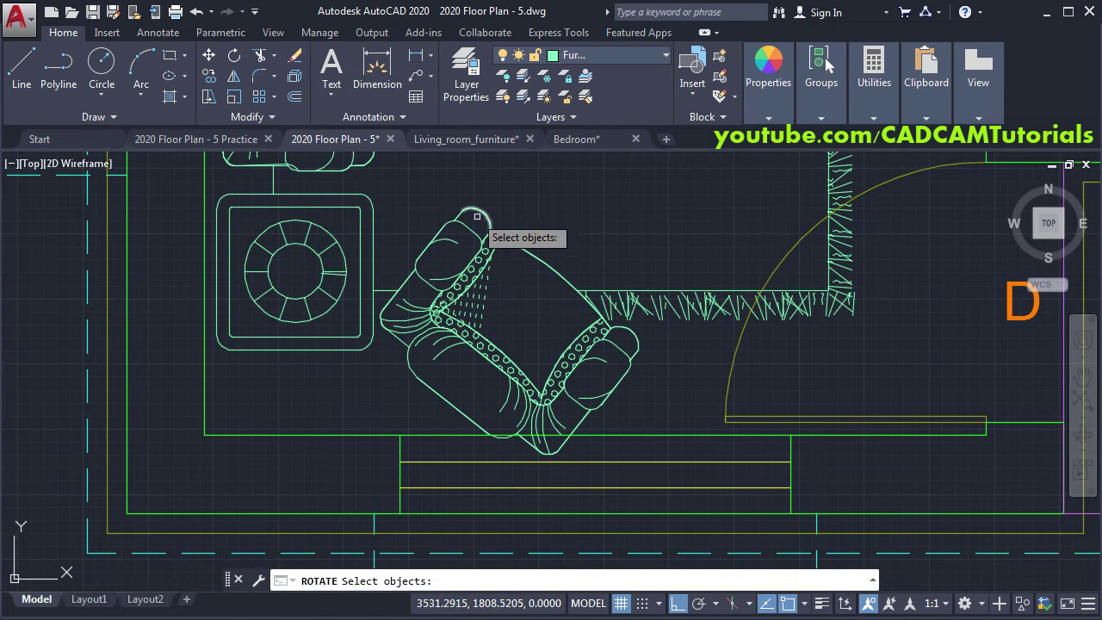
click(382, 183)
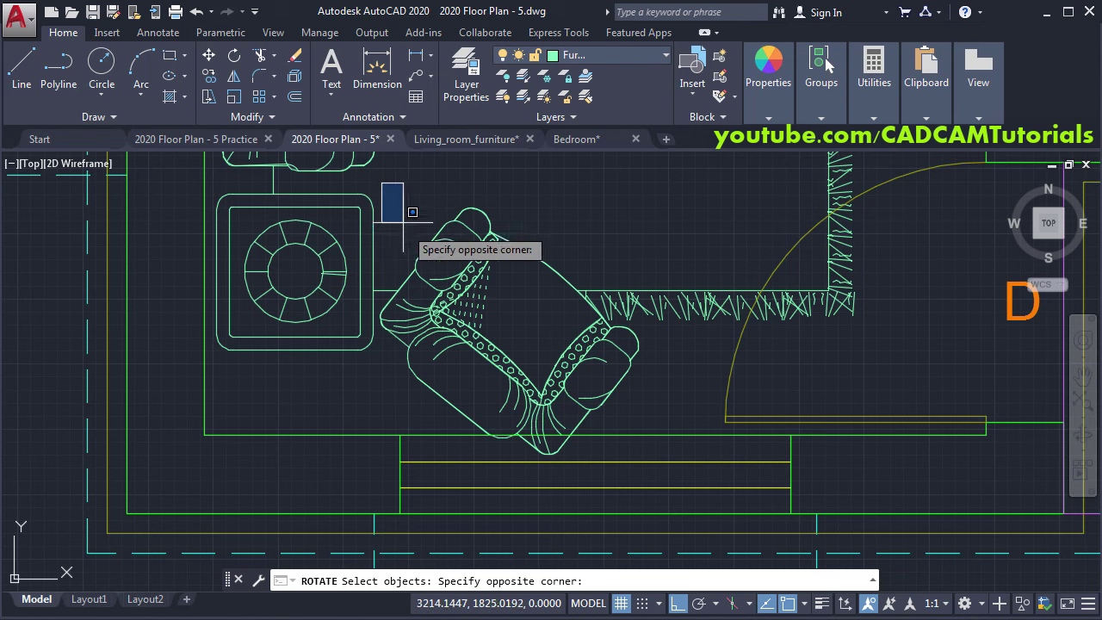
click(667, 453)
scroll(368, 327, up, 8)
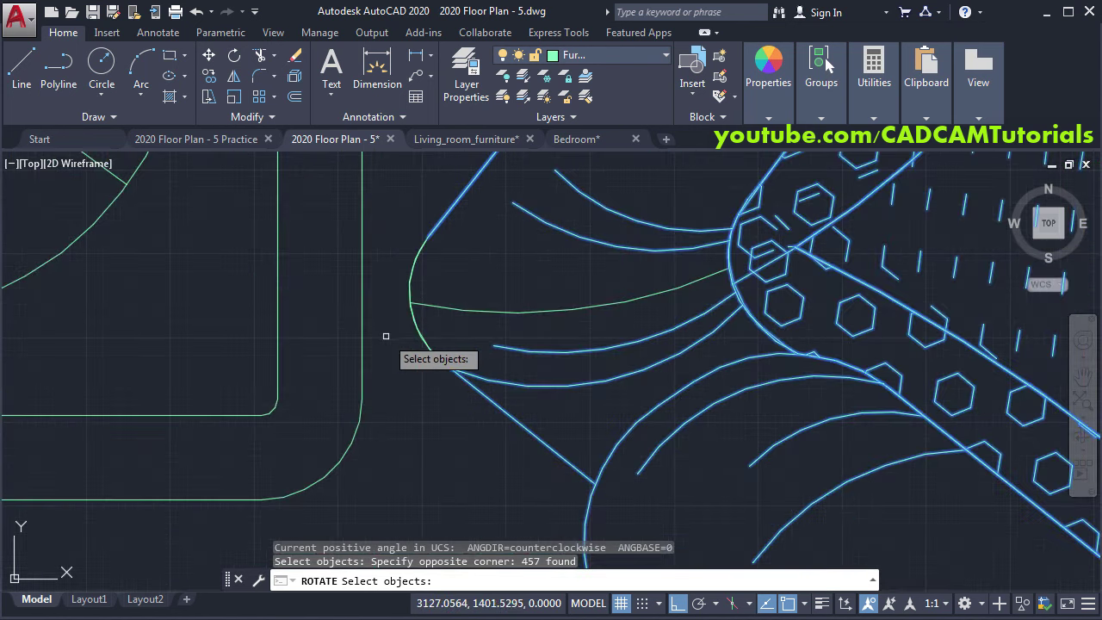
click(446, 277)
click(402, 318)
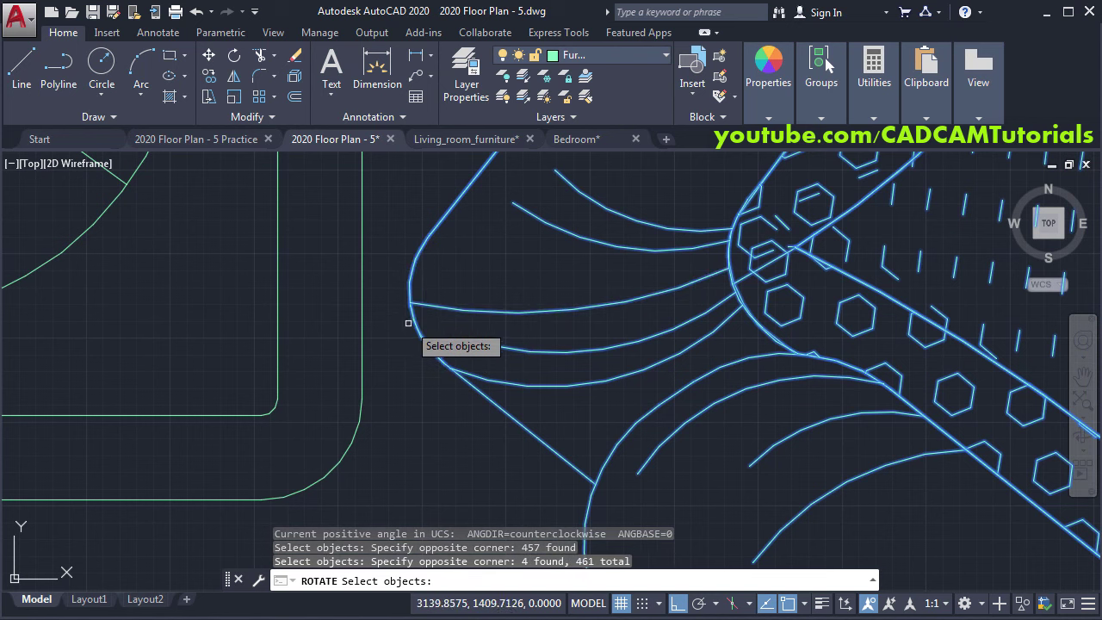
scroll(391, 265, down, 5)
scroll(391, 265, down, 5)
scroll(492, 287, up, 1)
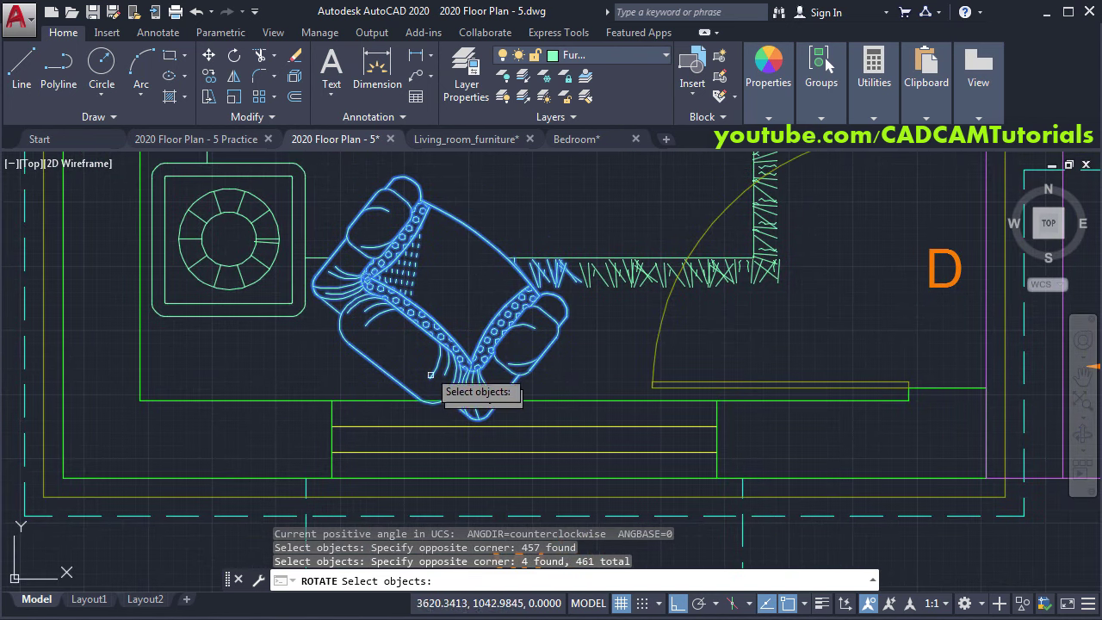
key(Return)
scroll(336, 282, up, 4)
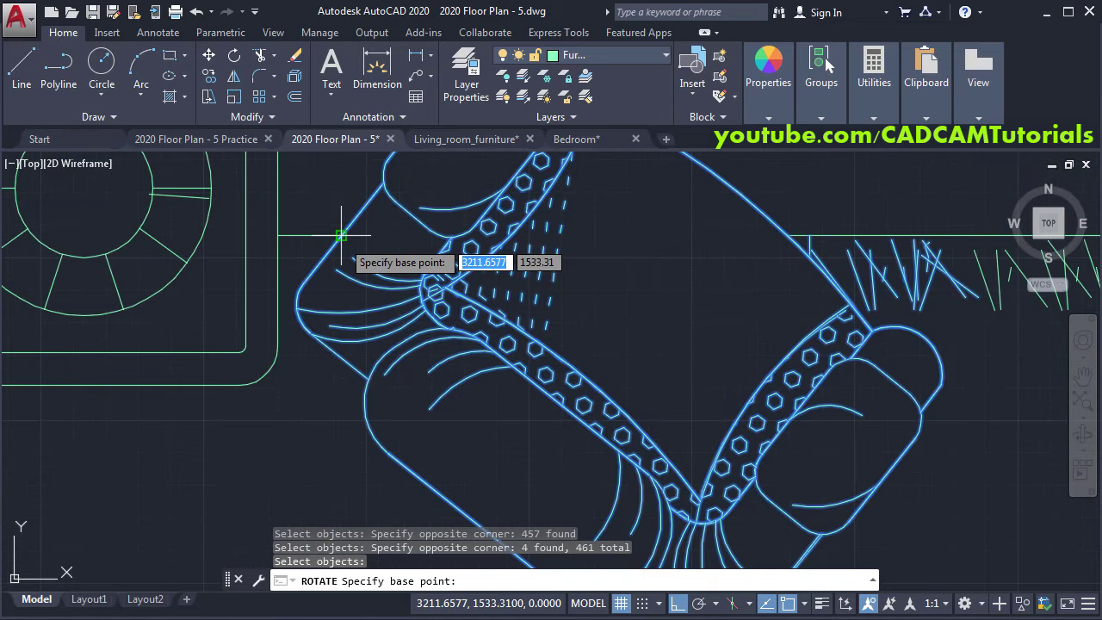
click(341, 234)
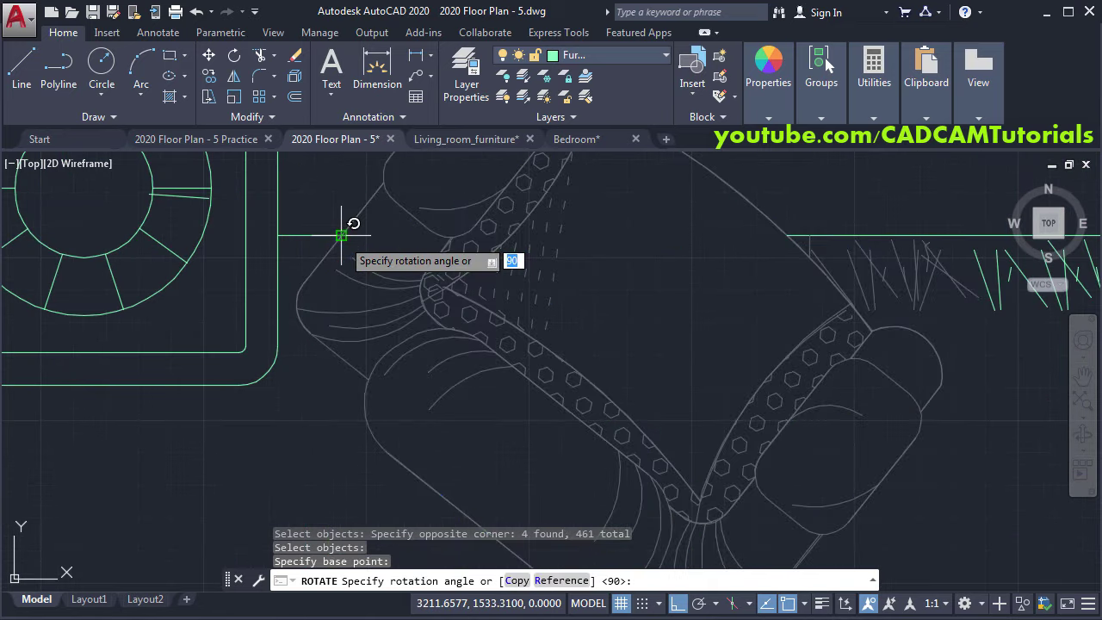
scroll(349, 228, down, 4)
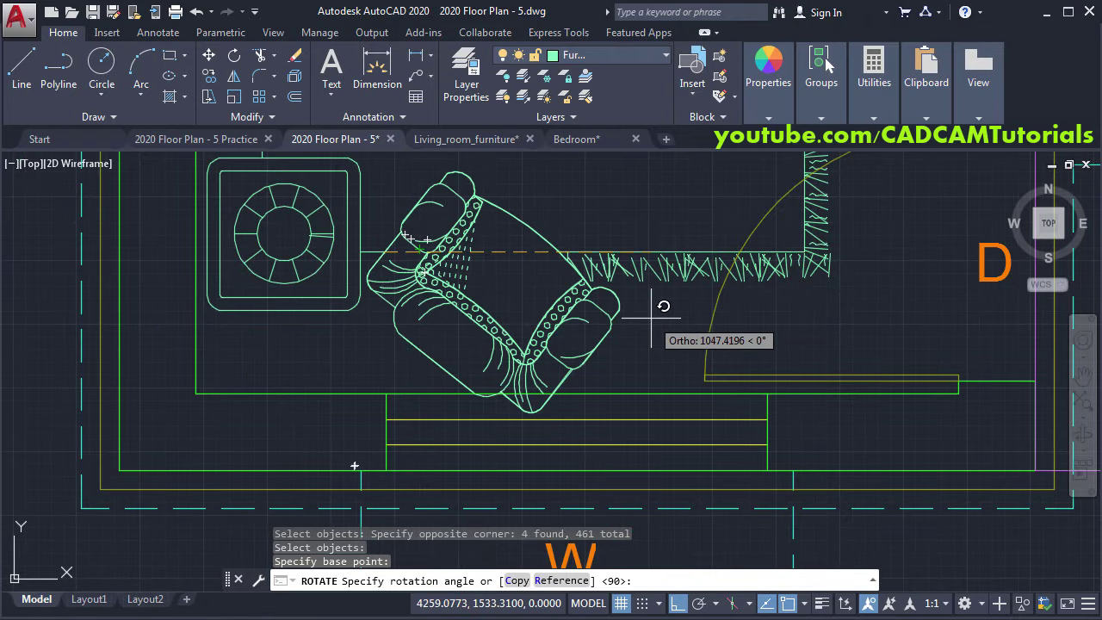
click(679, 604)
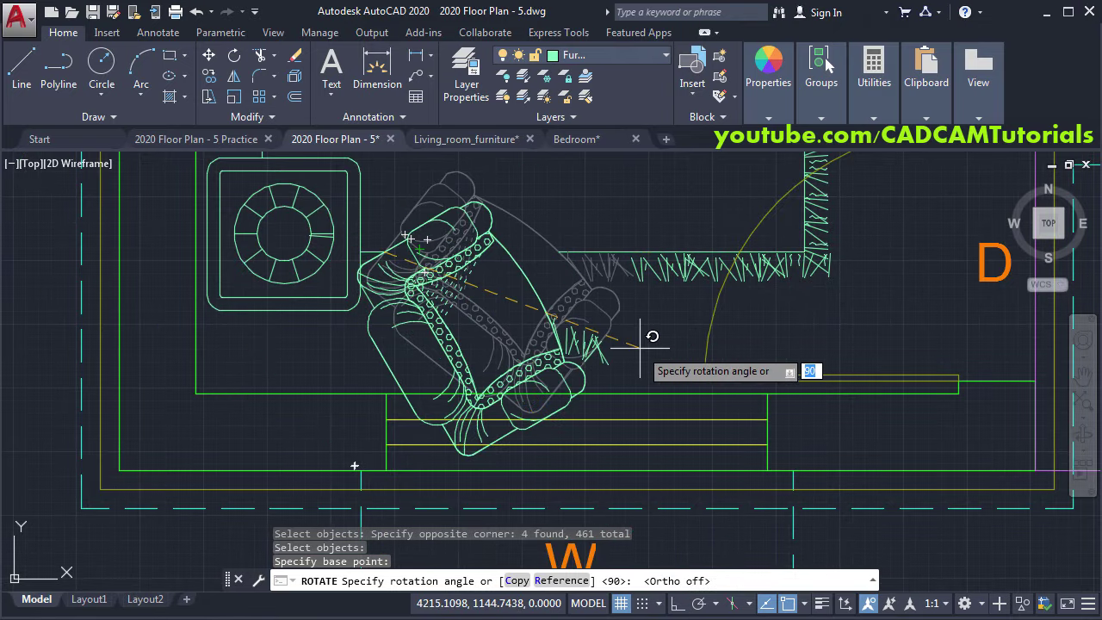
click(645, 205)
Step: Erase the stray carpet fringe lines that were rotated along with the armchair, above its right arm
scroll(652, 315, up, 5)
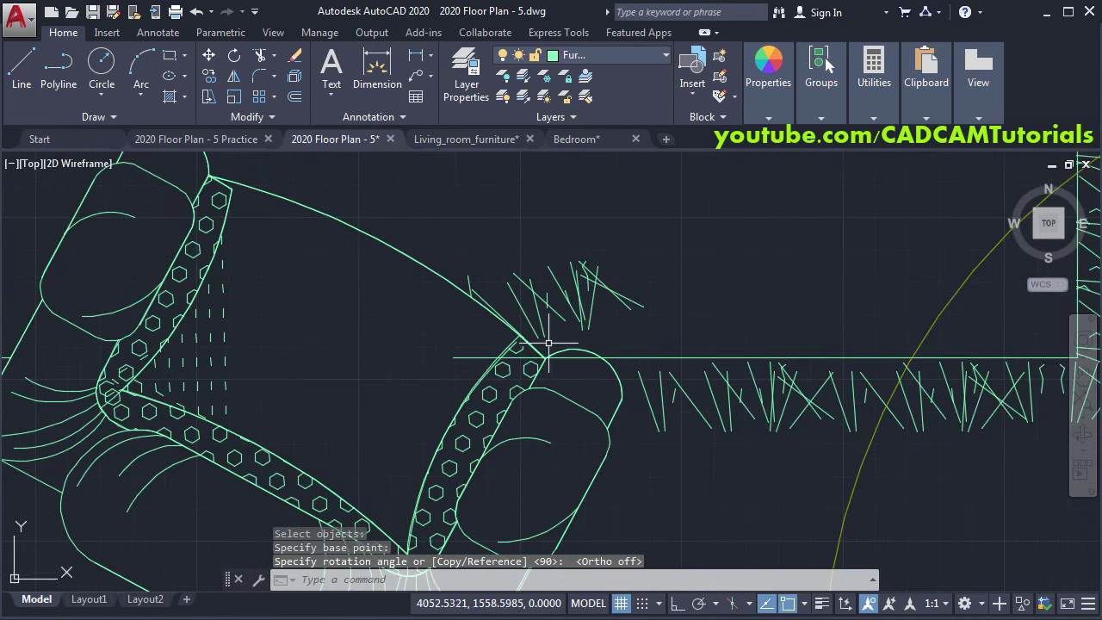
scroll(548, 343, up, 4)
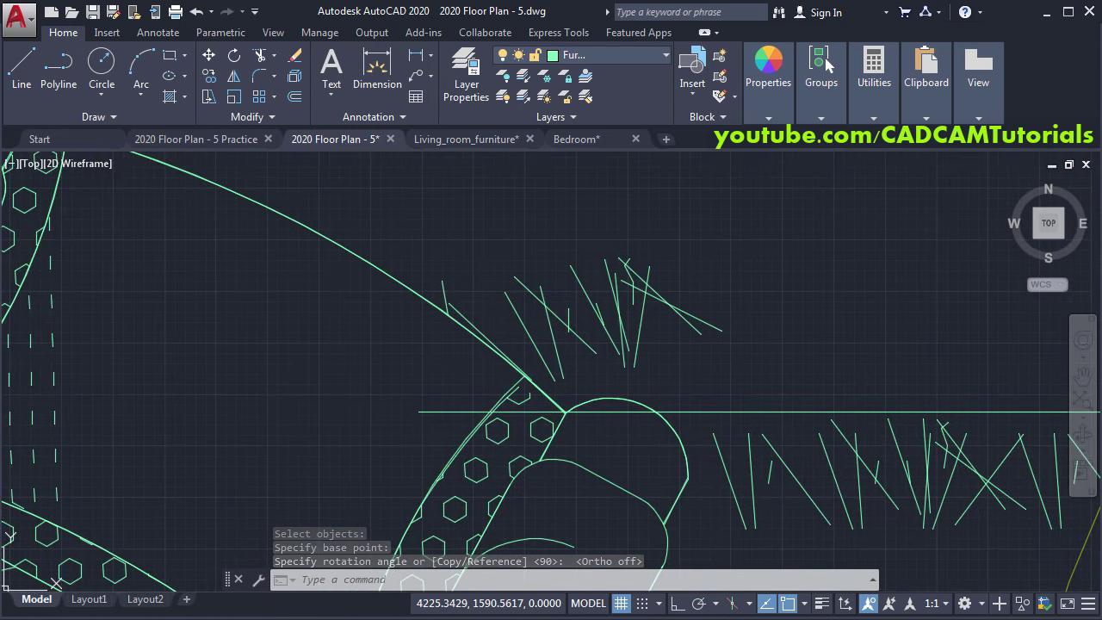
text(E)
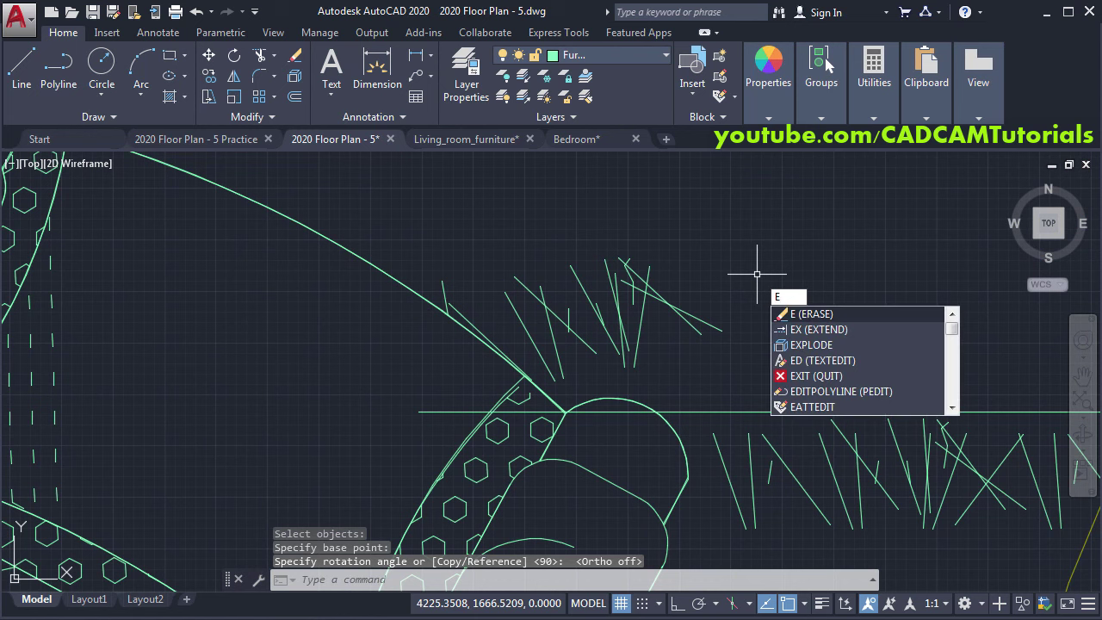
key(Return)
click(713, 247)
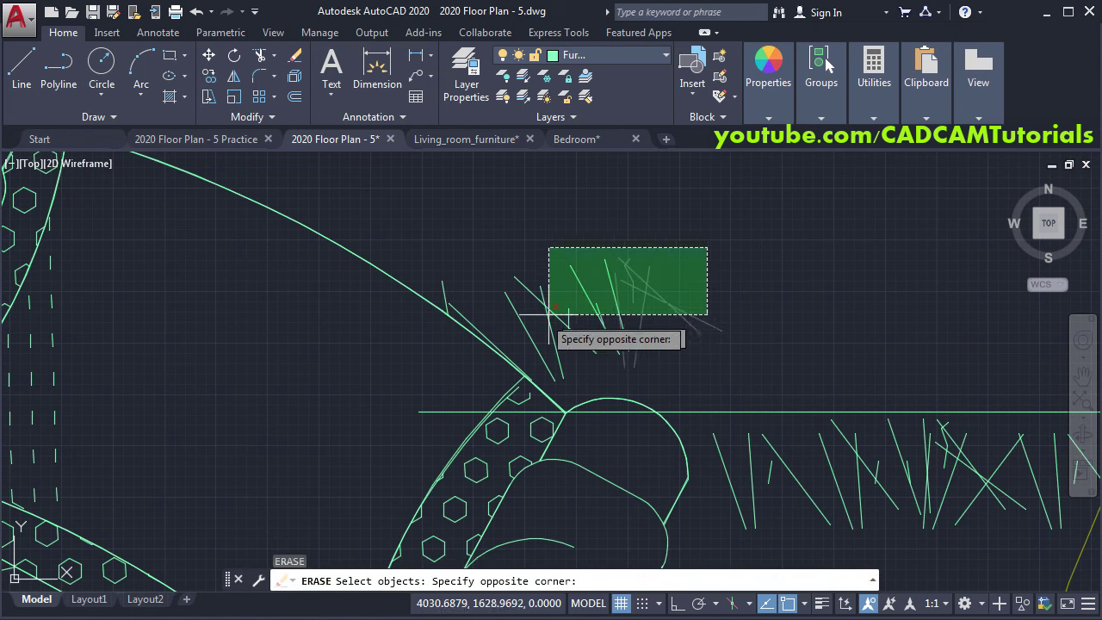
click(509, 329)
click(470, 320)
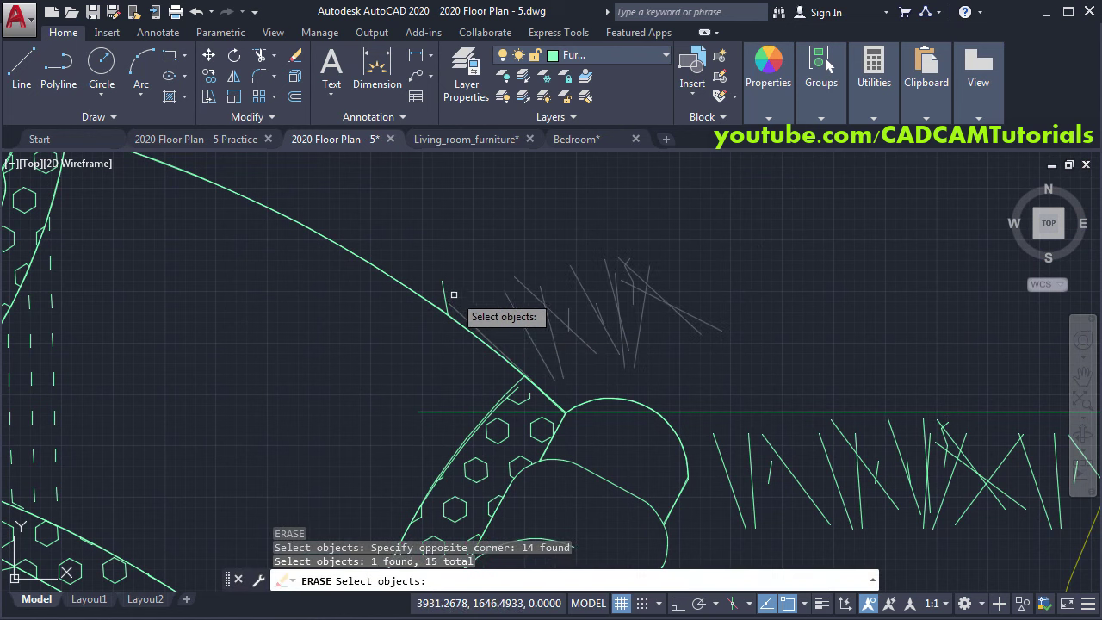
click(446, 288)
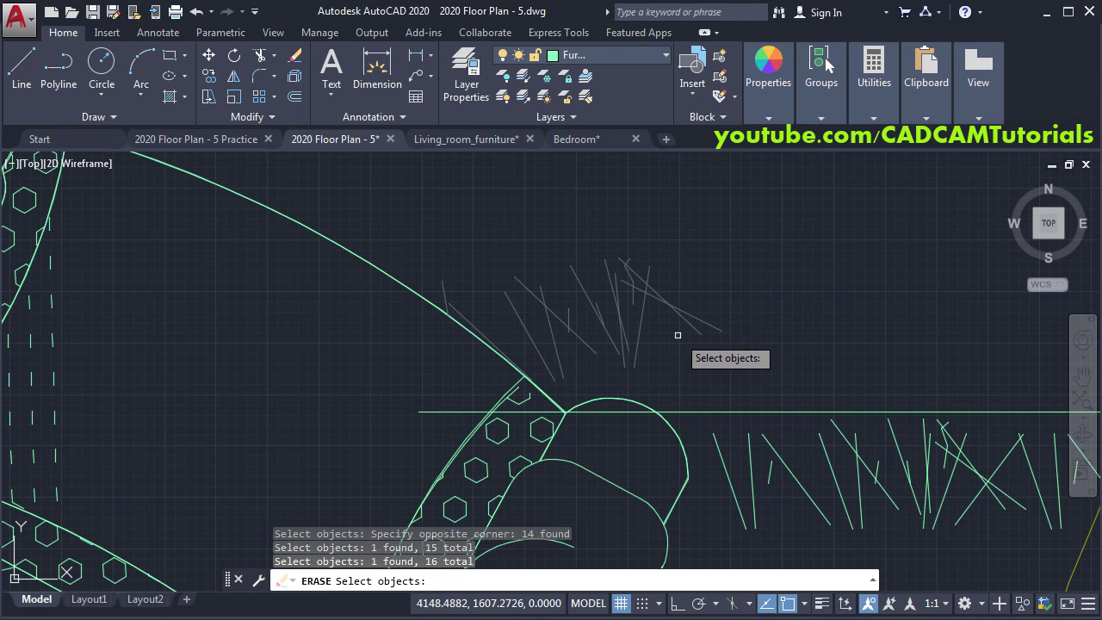
key(Return)
Step: Trim the carpet edge line crossing the armchair, using the curved end of its right arm as the cutting edge
middle_drag(651, 460, 684, 415)
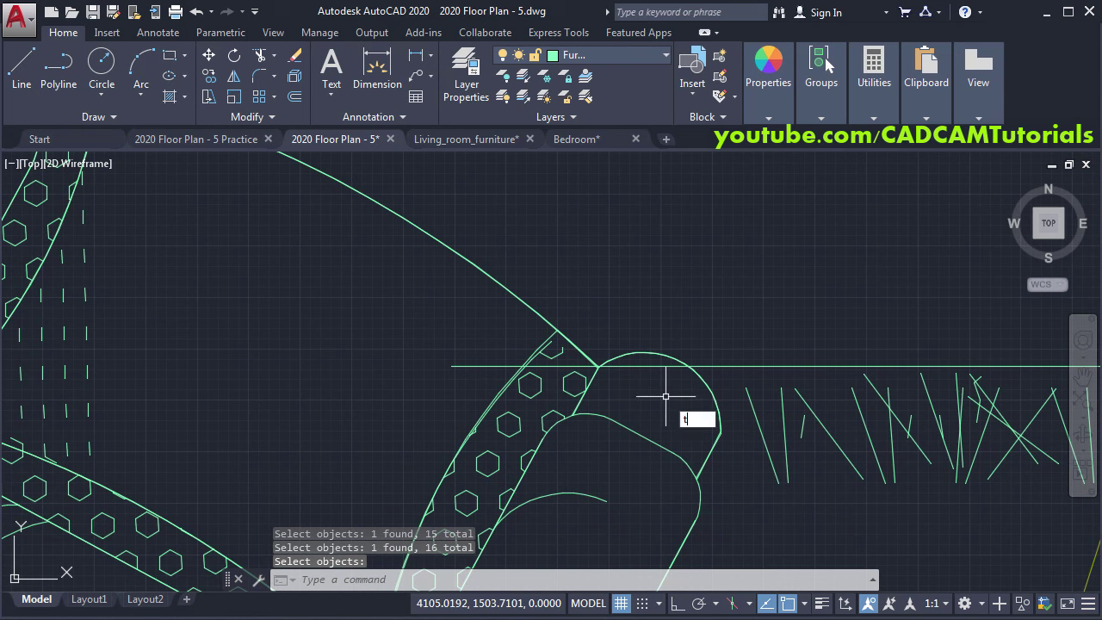
key(Return)
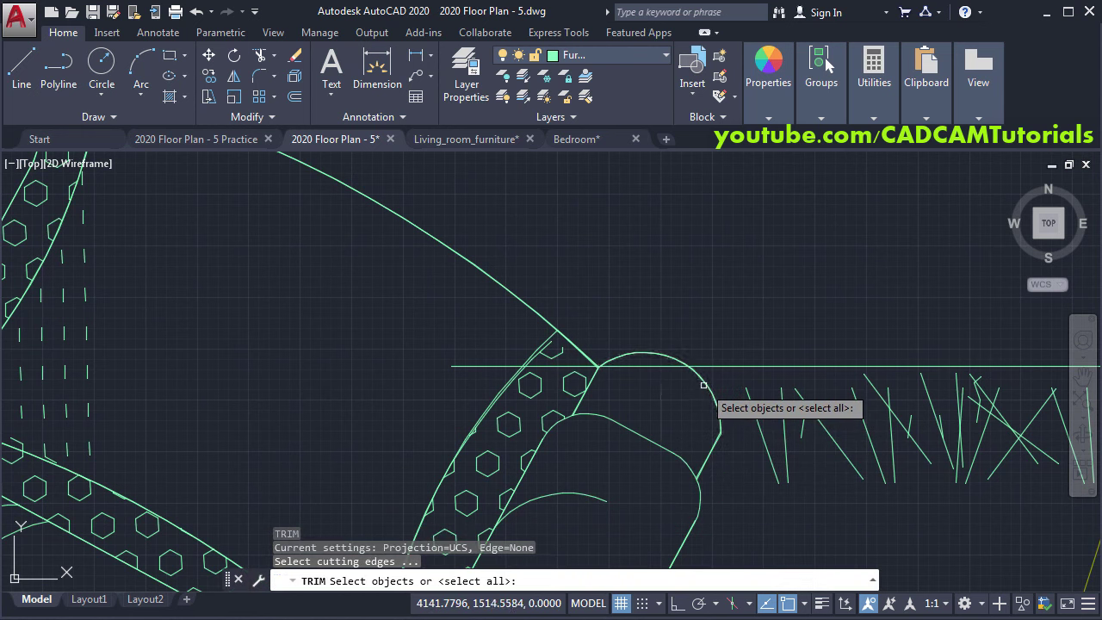
click(703, 385)
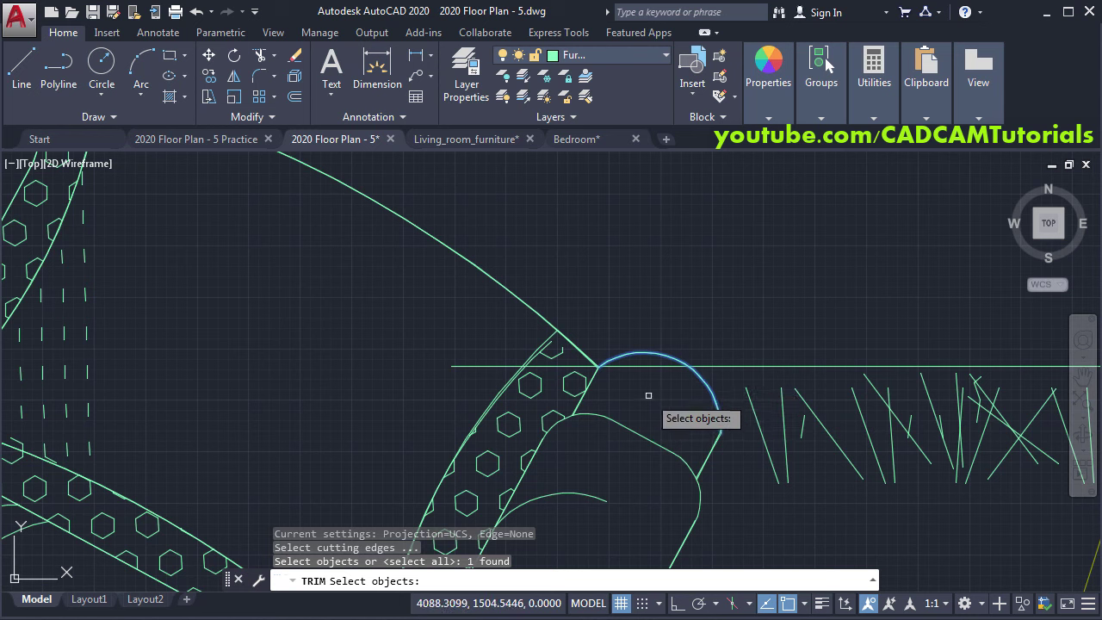
key(Return)
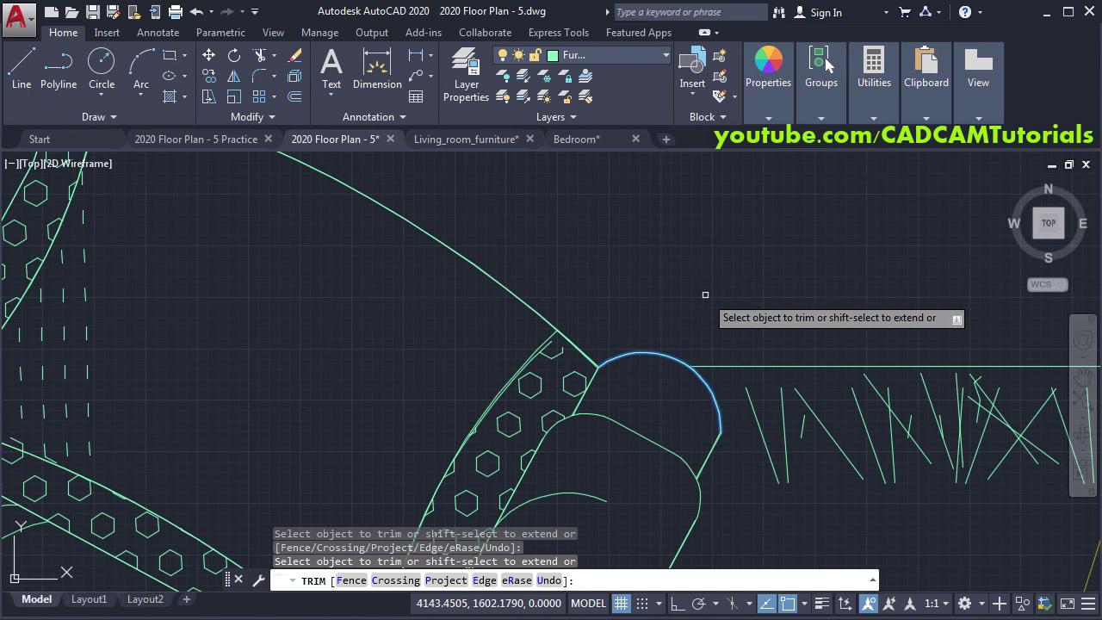
key(Return)
Step: Move the LIVING ROOM 3000 X 3700 label up into the free space between the upper sofa and the oval coffee table
scroll(662, 294, down, 6)
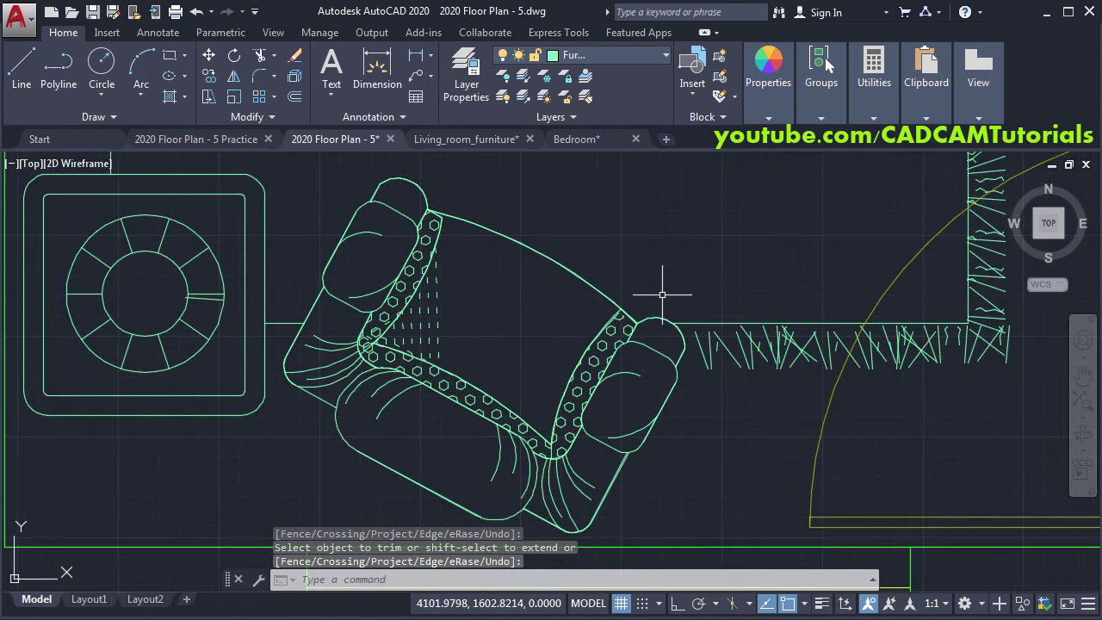
scroll(701, 329, up, 2)
scroll(701, 330, down, 5)
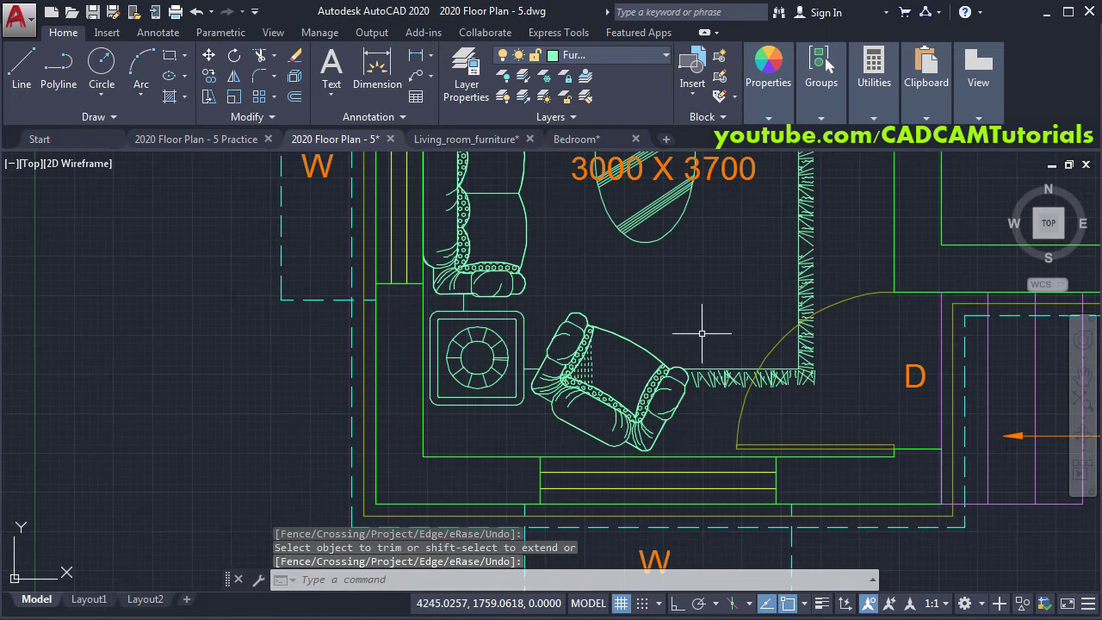
middle_drag(745, 345, 732, 413)
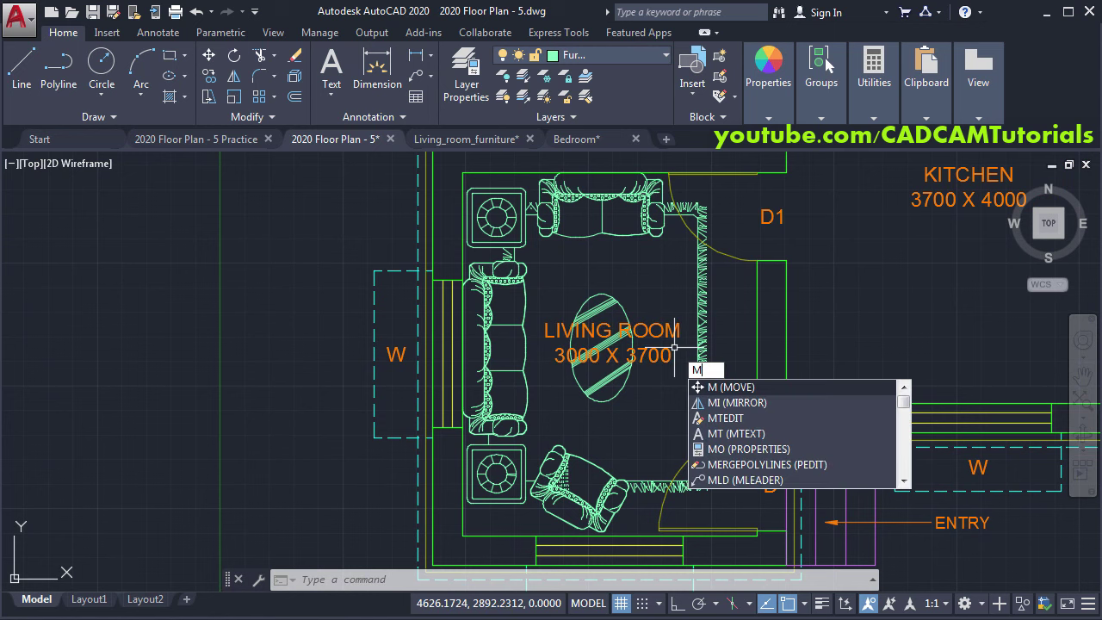
key(Return)
click(660, 354)
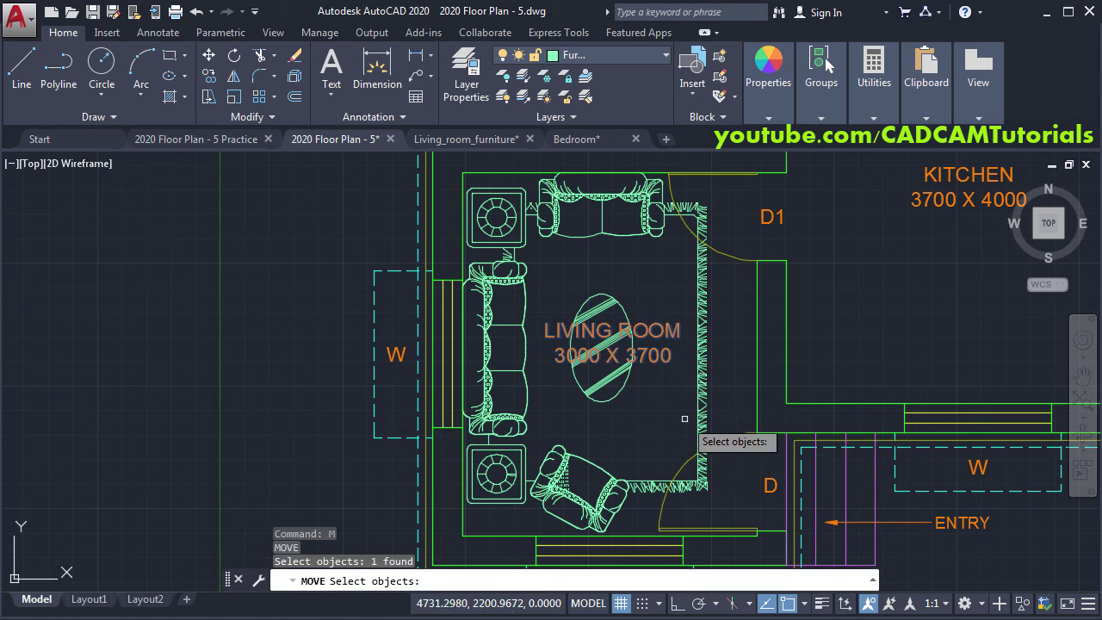
key(Return)
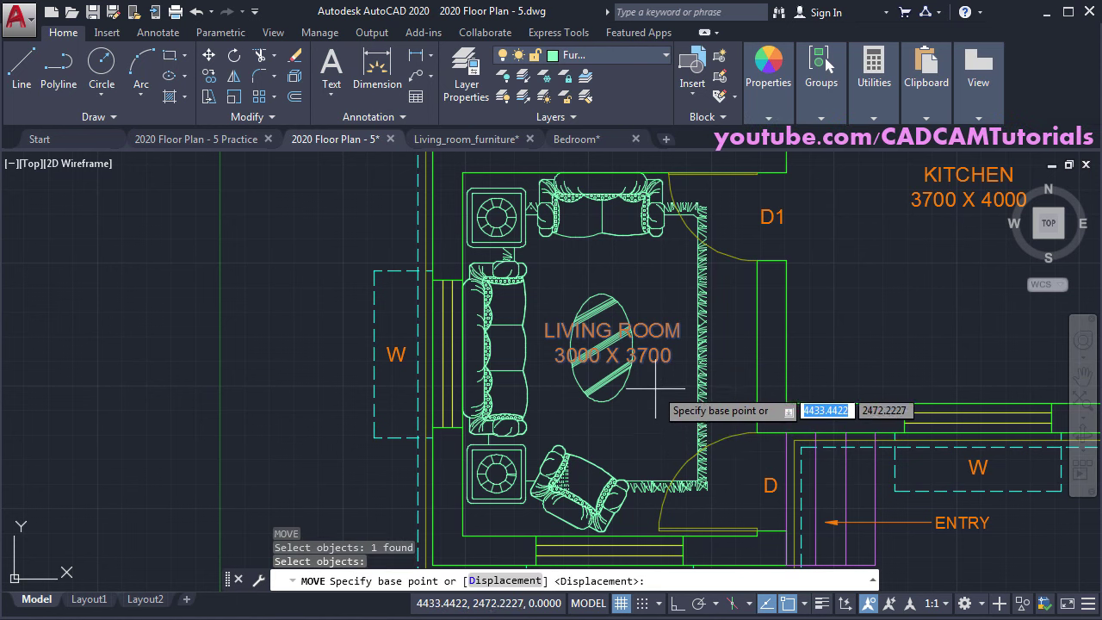
click(674, 391)
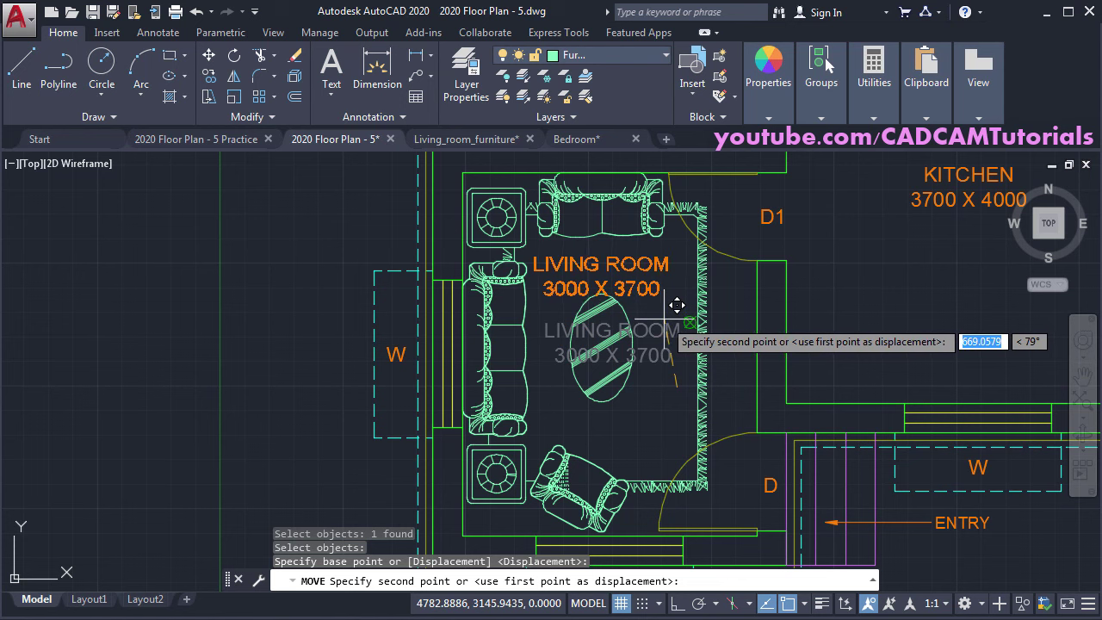
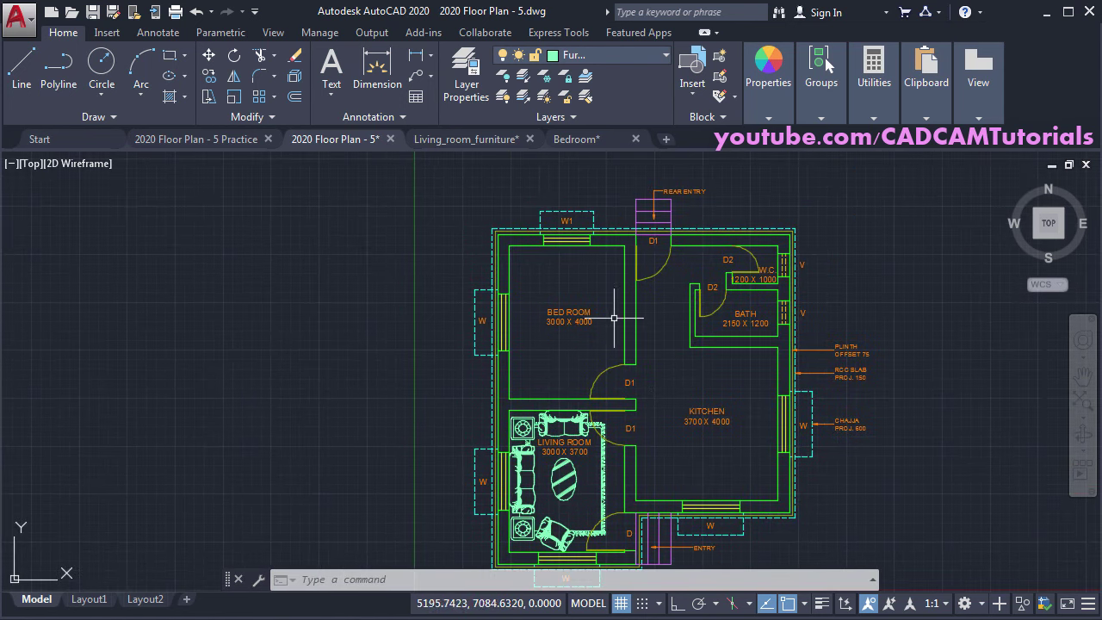
Step: Switch to the Bedroom drawing and set the colour of all its objects to ByLayer
scroll(612, 310, up, 2)
middle_drag(611, 316, 706, 342)
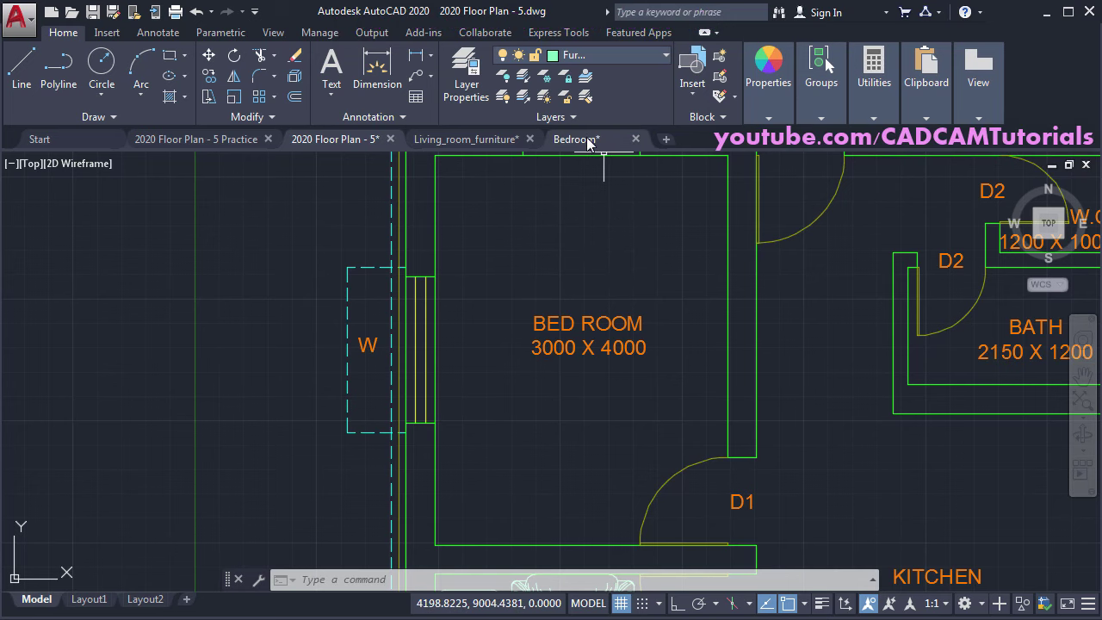
click(592, 141)
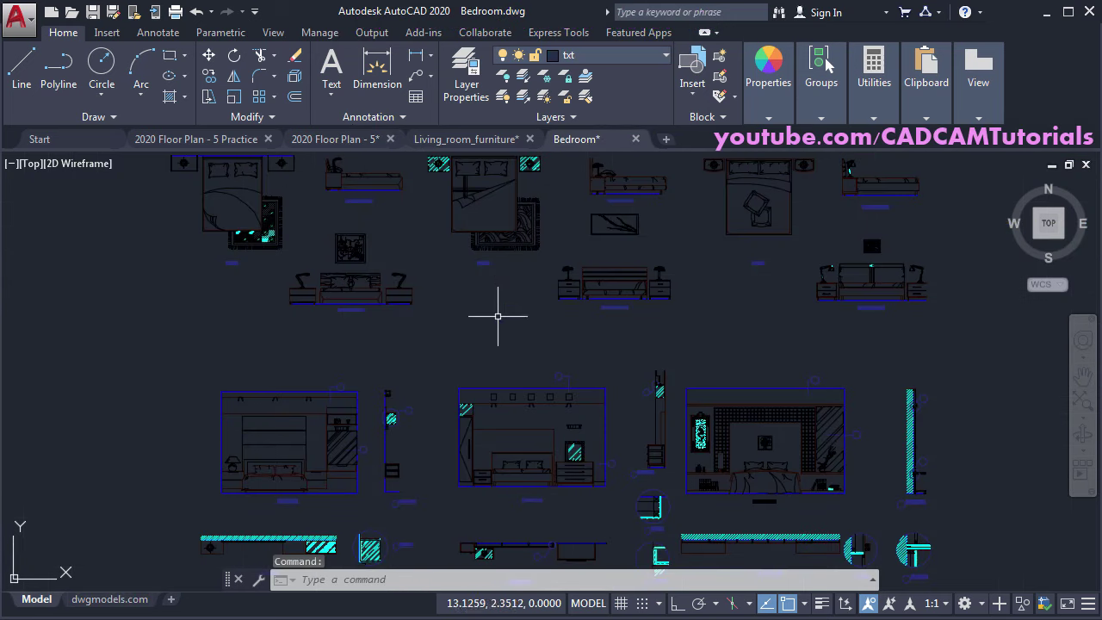
scroll(417, 303, down, 2)
middle_drag(417, 305, 468, 315)
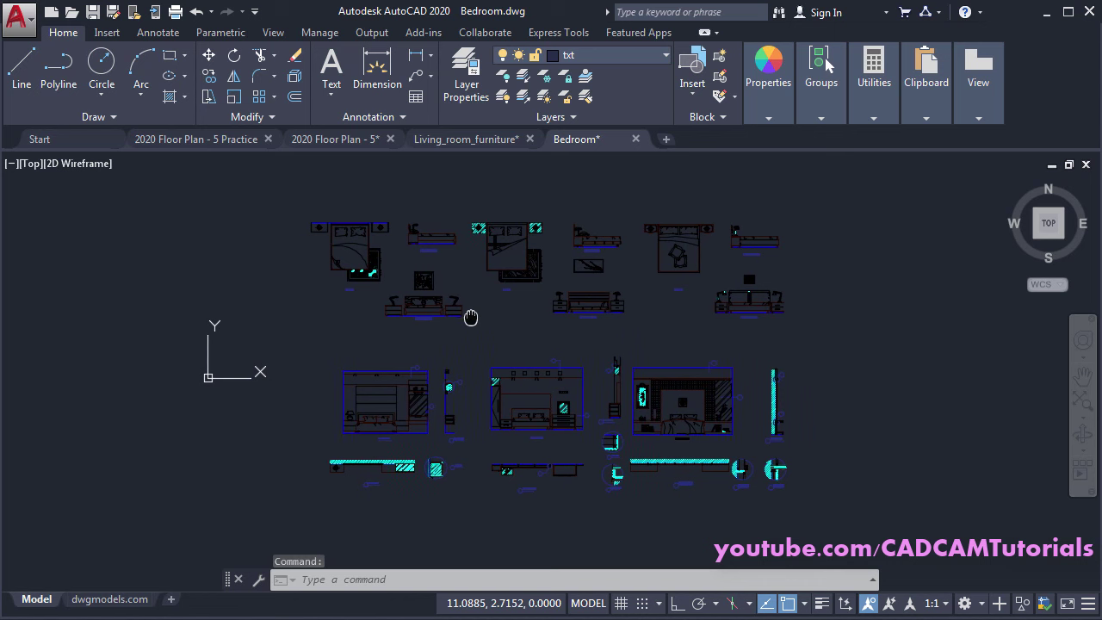
click(274, 181)
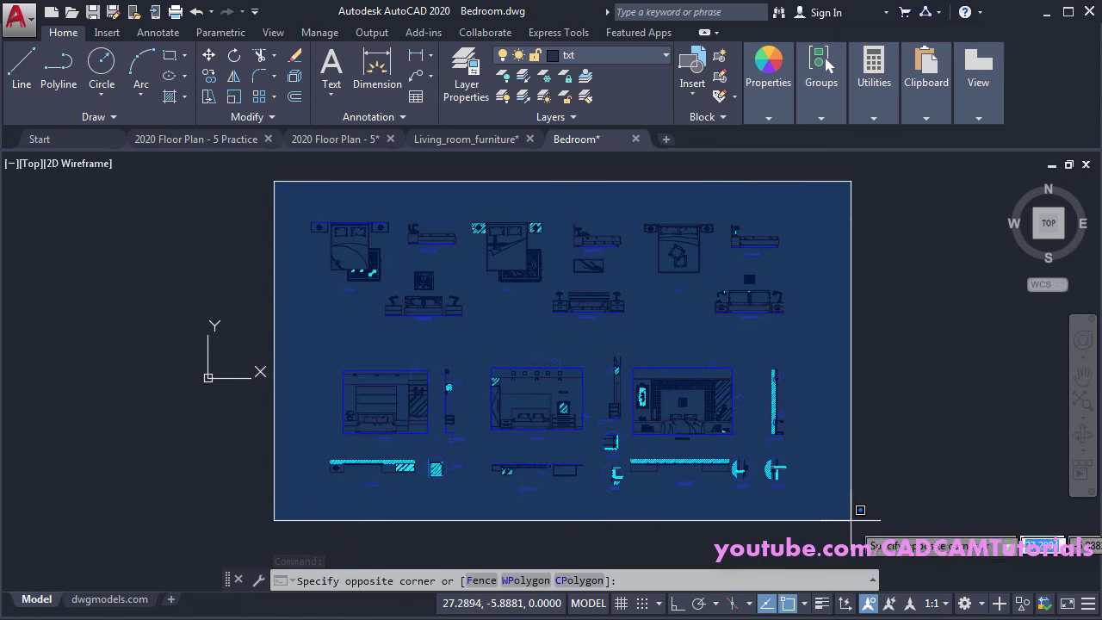
click(854, 520)
click(771, 110)
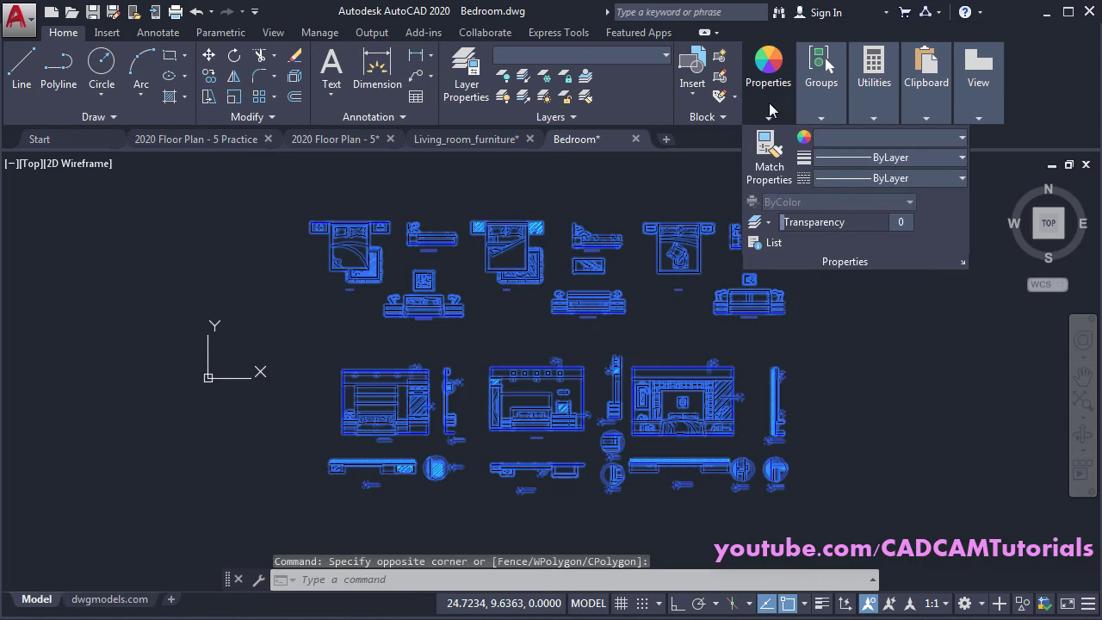
click(853, 140)
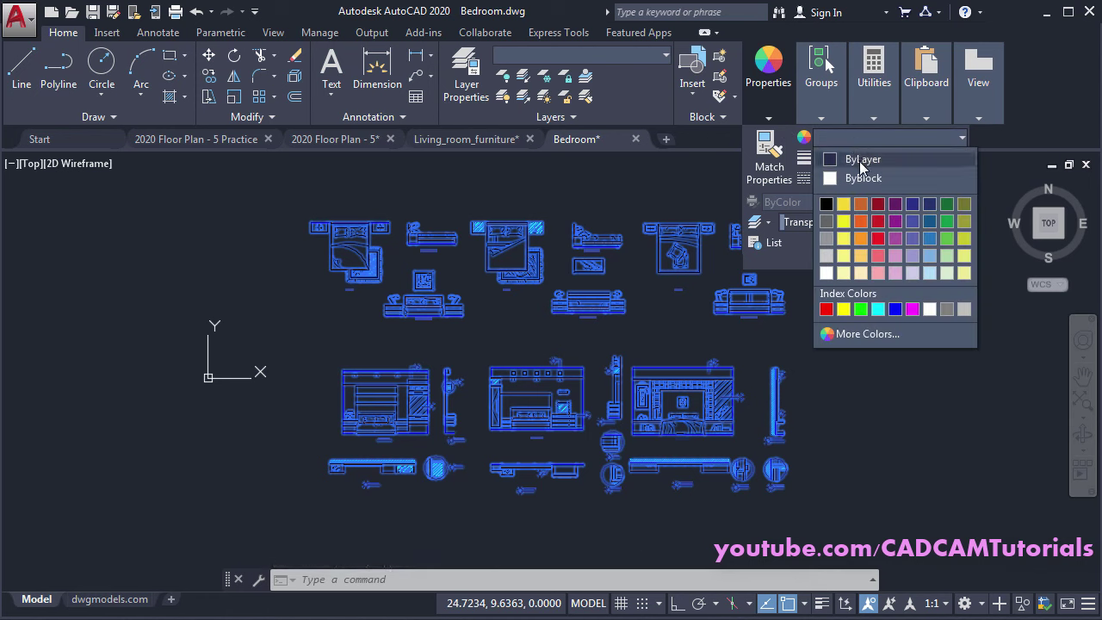
click(860, 162)
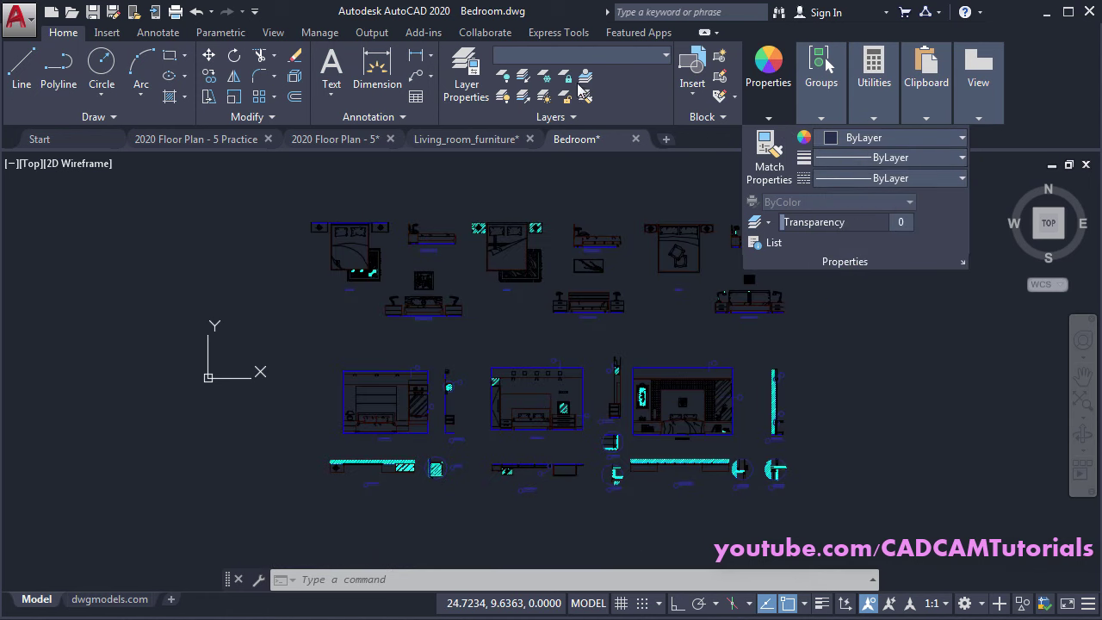
Step: Put all the selected bedroom library objects on layer 0 and clear the selection
click(577, 55)
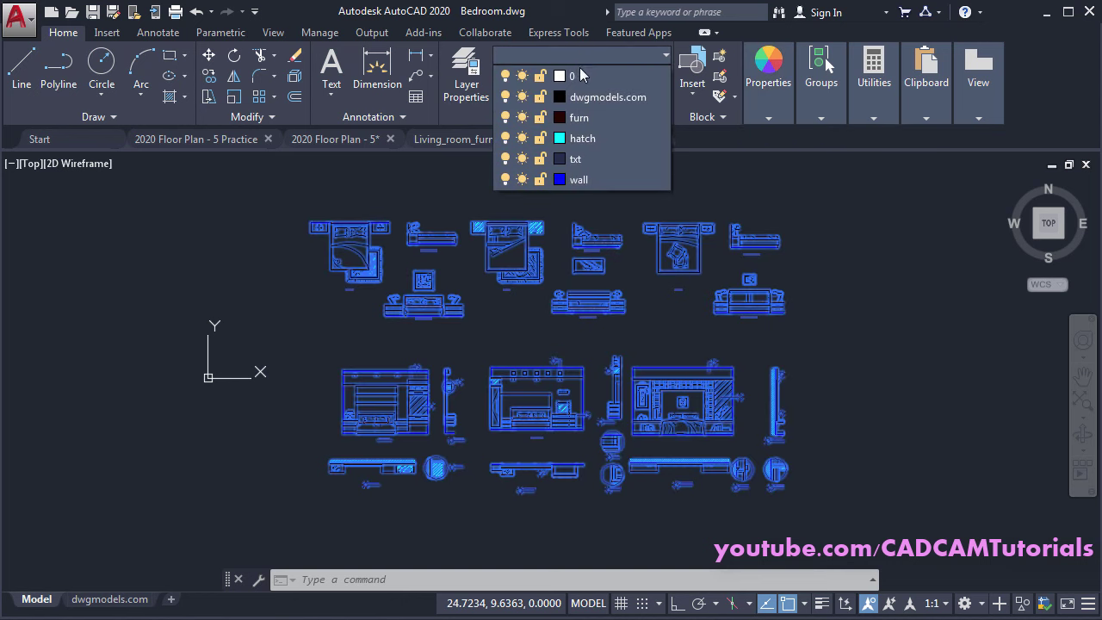
click(579, 76)
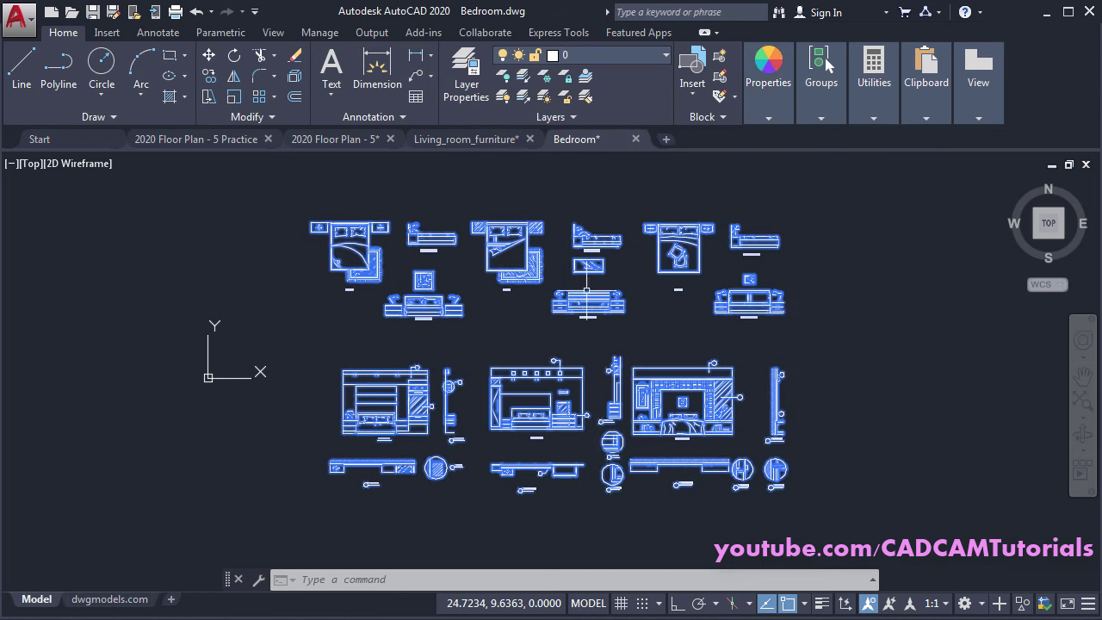
key(Escape)
key(Escape)
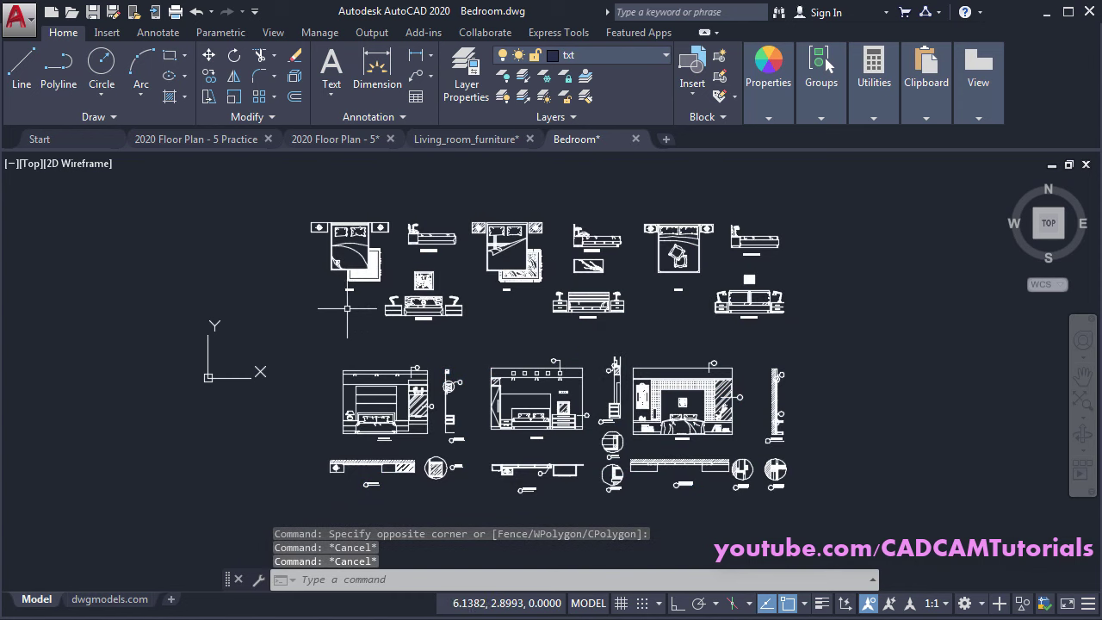
Step: Measure the width of the first plan-view bed across its headboard, from corner to corner
scroll(368, 358, up, 4)
scroll(368, 358, up, 3)
middle_drag(379, 345, 366, 375)
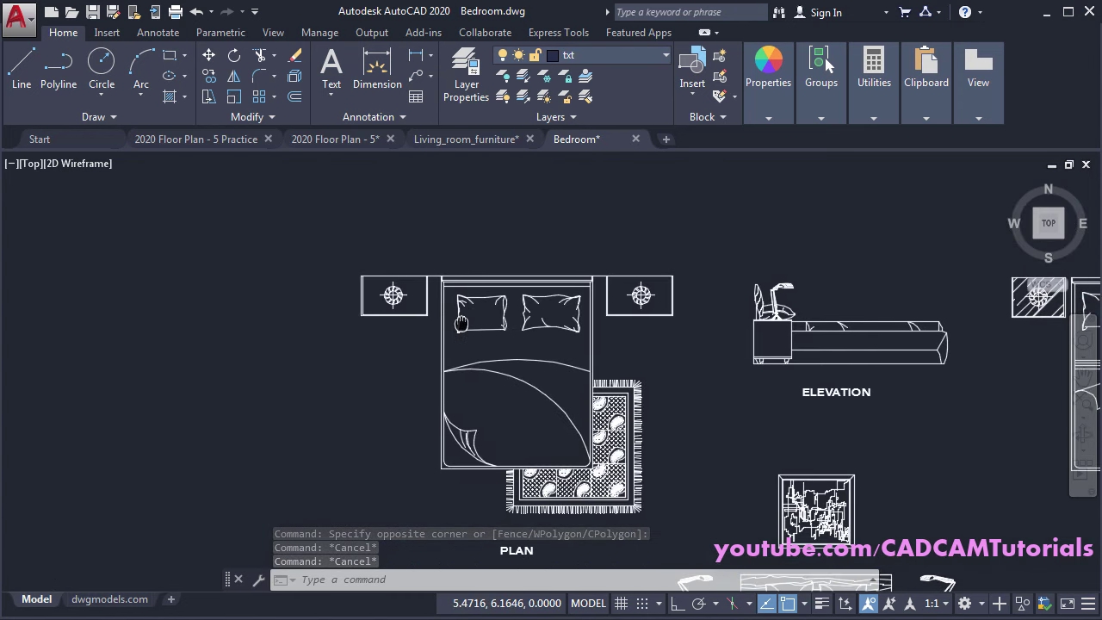
scroll(391, 313, up, 4)
middle_drag(391, 313, 556, 293)
text(D)
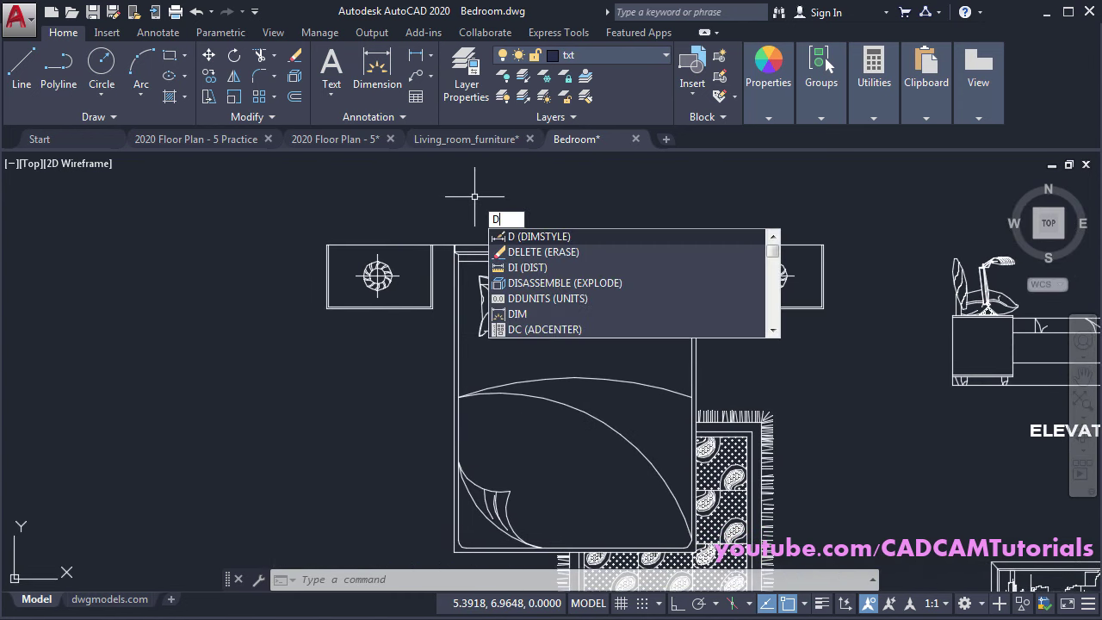
text(I)
key(Return)
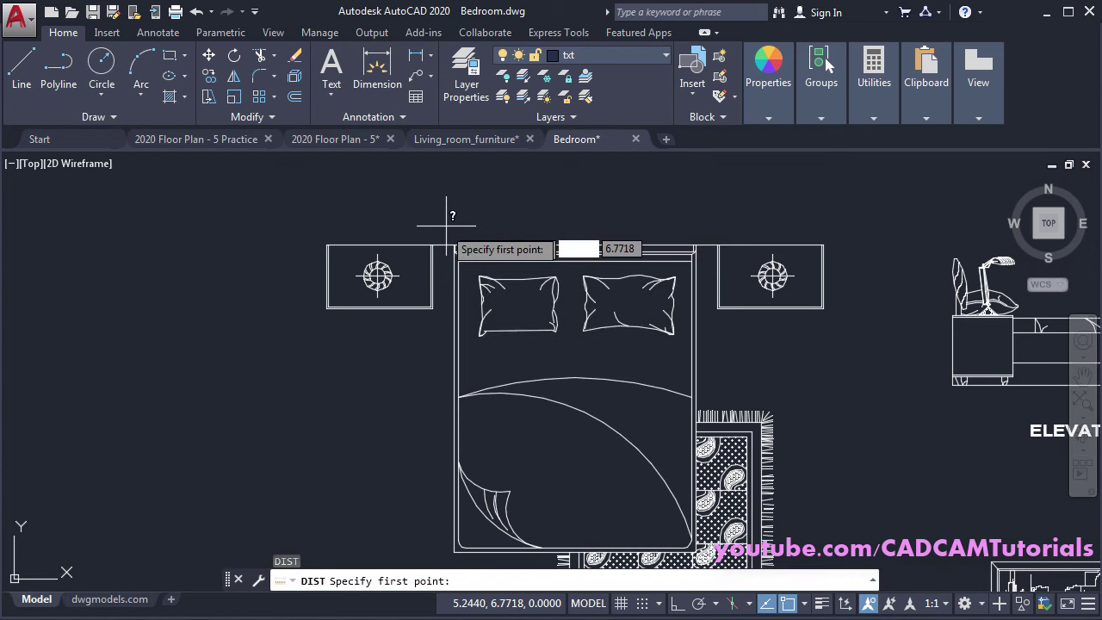
scroll(468, 226, up, 2)
click(461, 252)
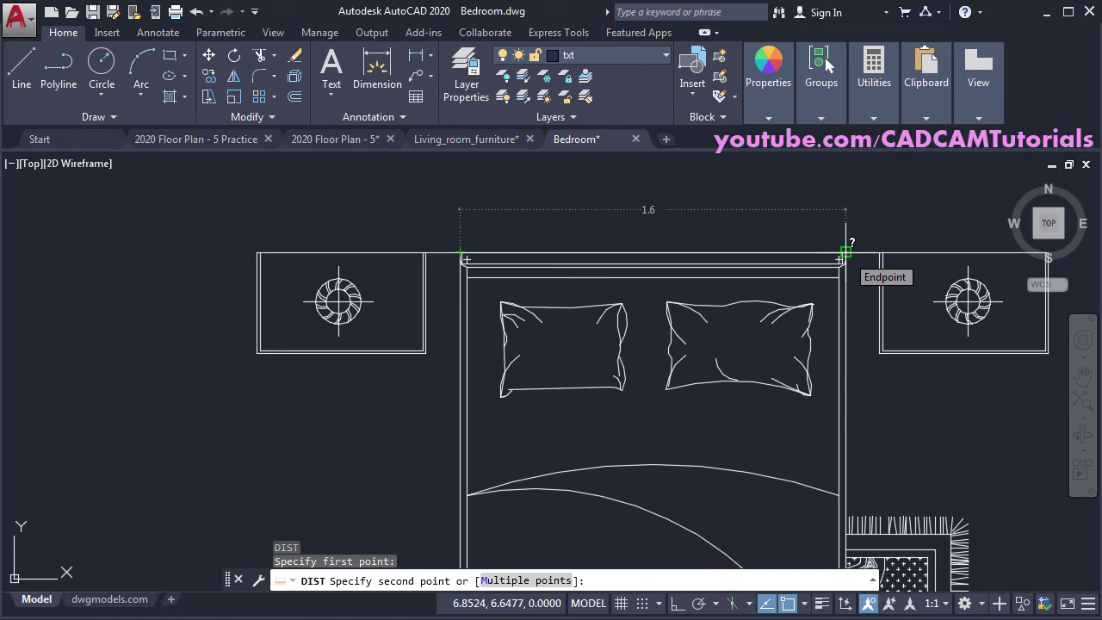
key(Escape)
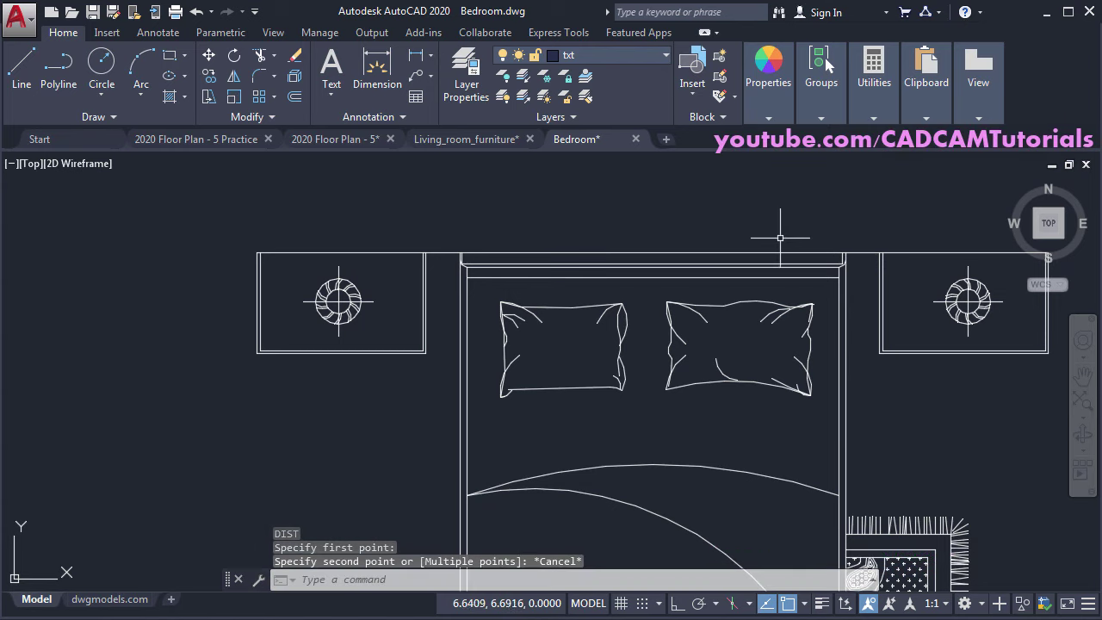
Step: Copy the first plan-view bed with its two side tables and rug to the clipboard, with a base point on the blanket's upper edge
scroll(647, 201, down, 4)
middle_drag(801, 310, 704, 314)
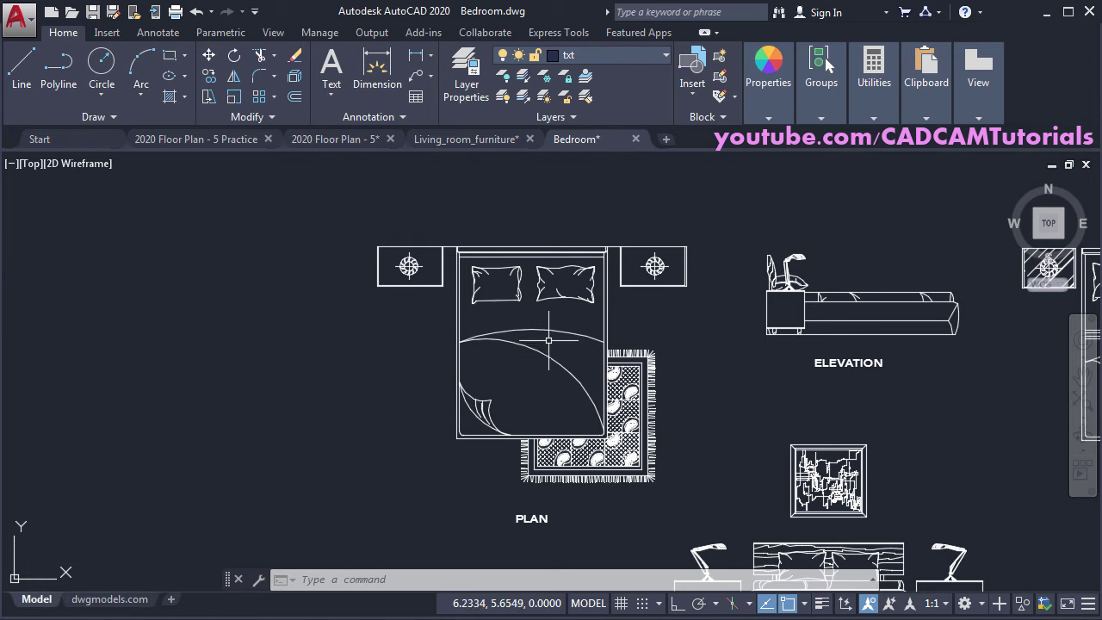
click(354, 214)
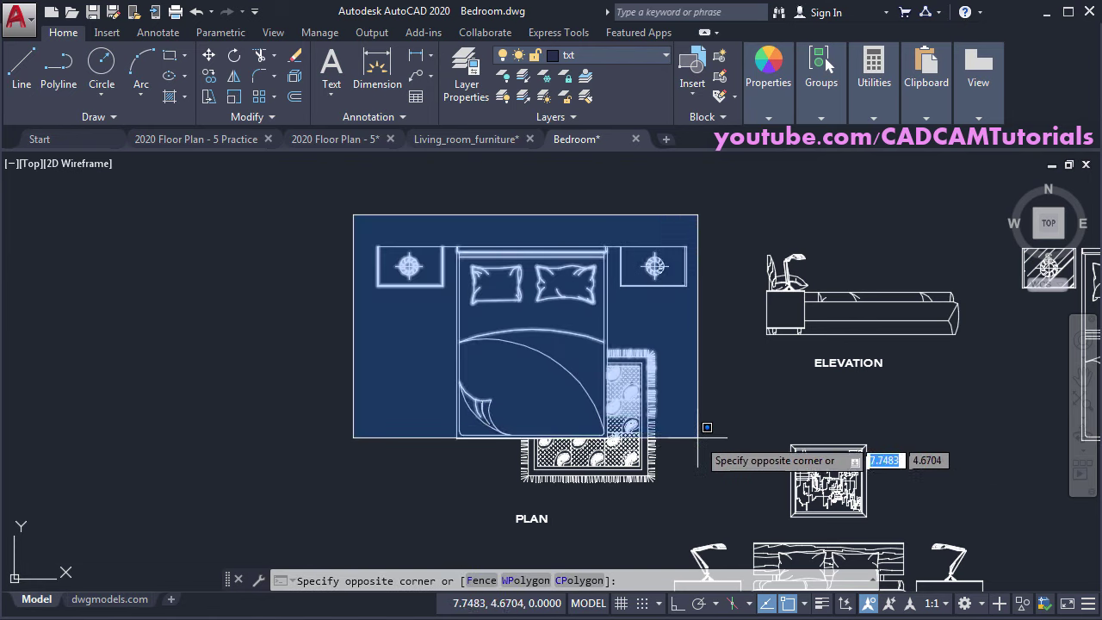
click(730, 484)
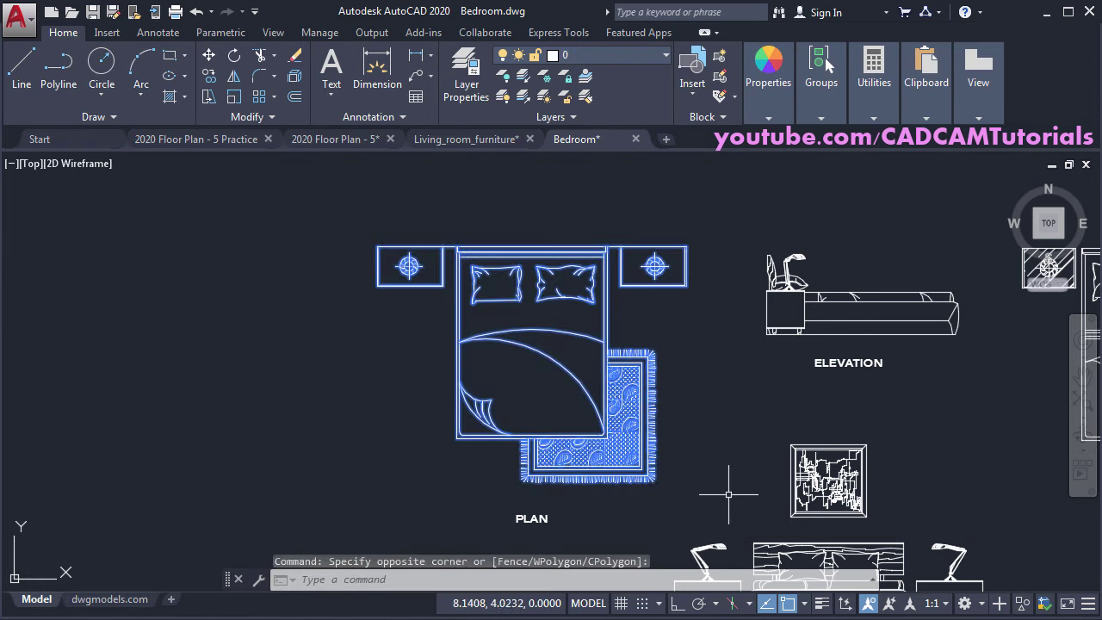
right_click(526, 330)
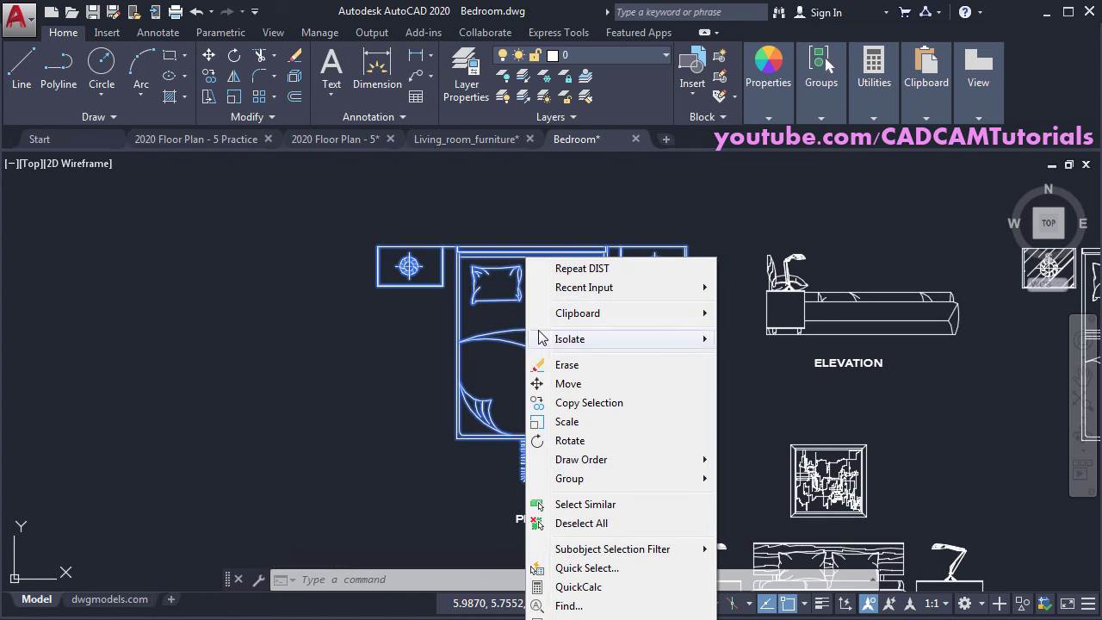
mouse_move(577, 323)
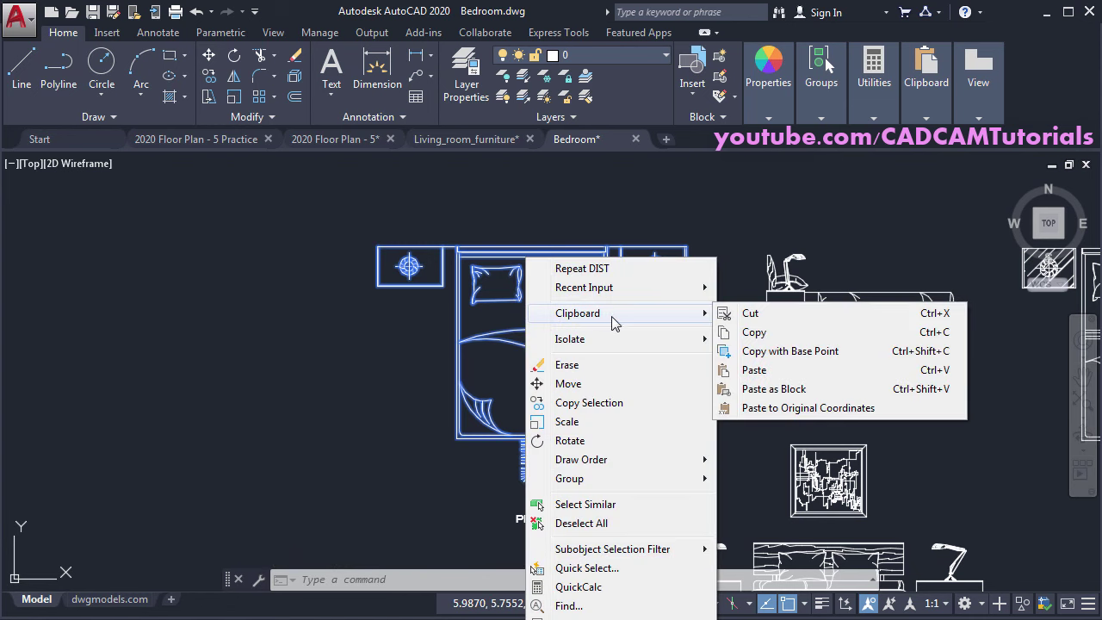
click(818, 354)
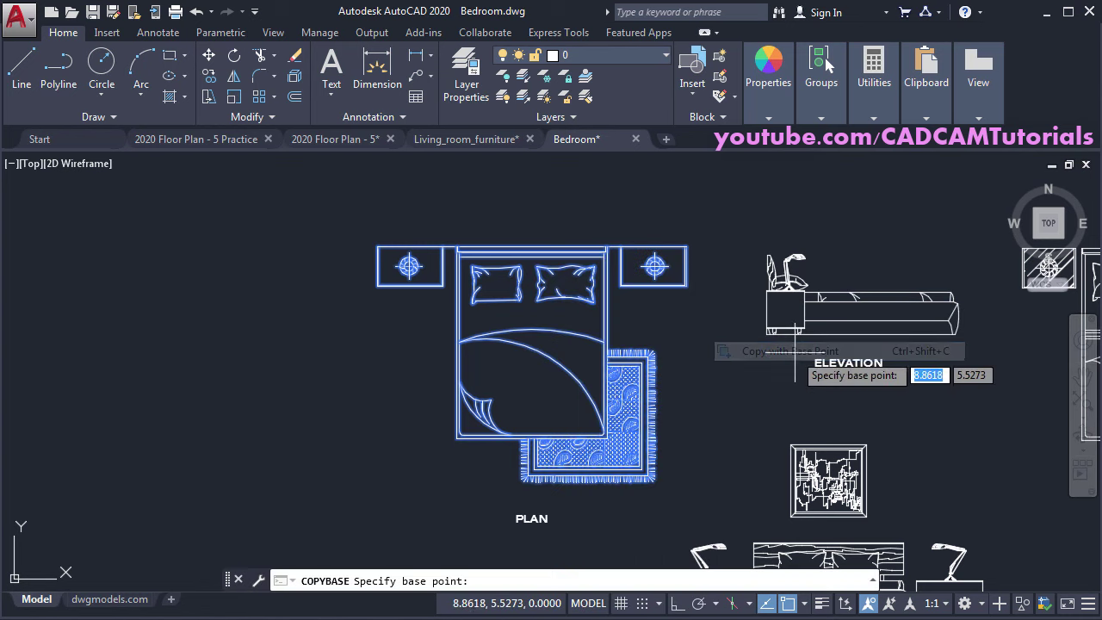
click(531, 330)
key(Escape)
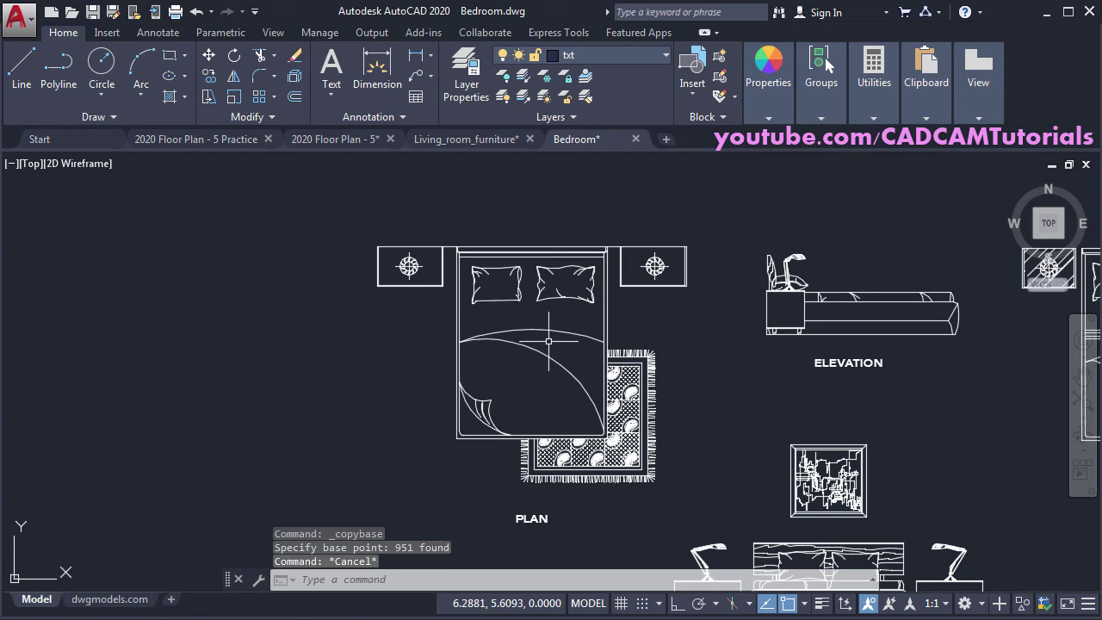
Step: Paste the copied bed set into the 2020 Floor Plan - 5 drawing, in the empty space beside the bedroom's outer window wall
click(341, 143)
scroll(585, 332, down, 2)
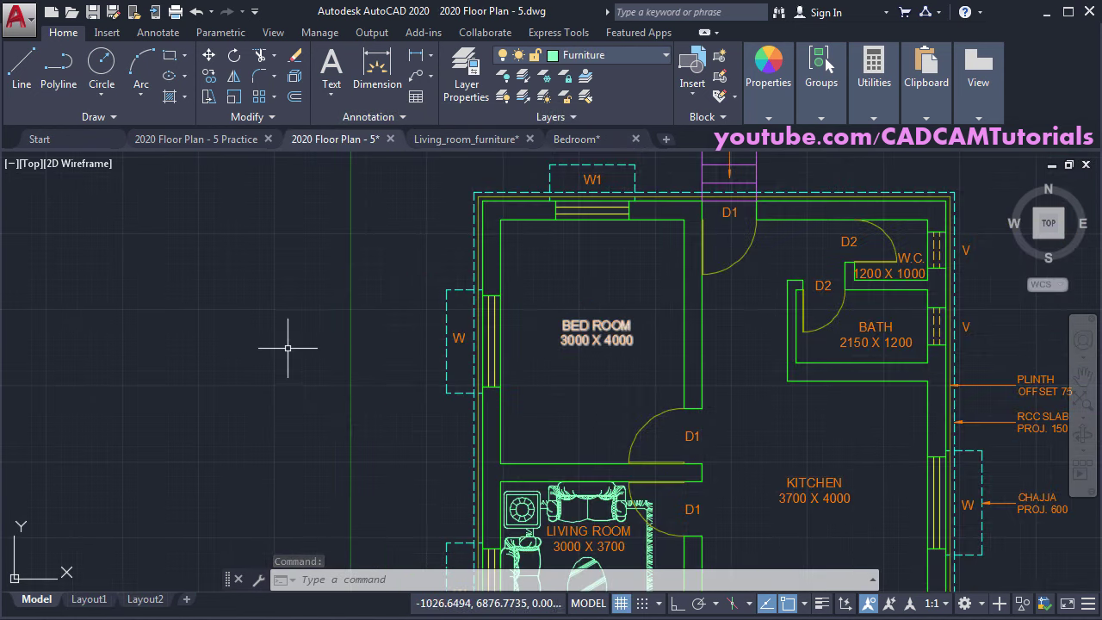
middle_drag(291, 336, 475, 330)
right_click(475, 329)
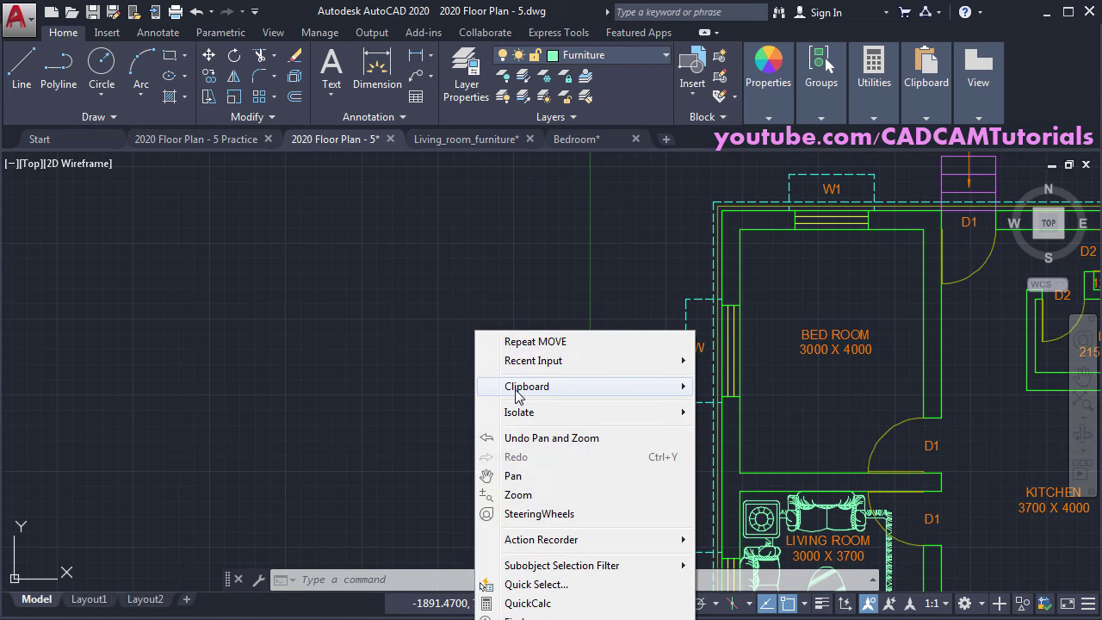
mouse_move(571, 391)
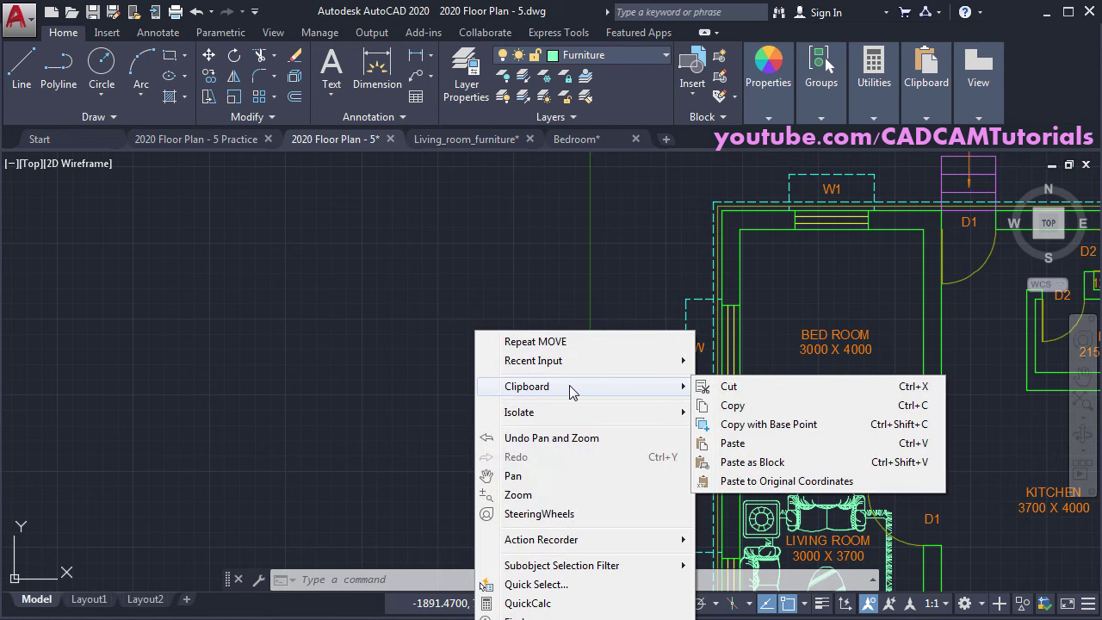
click(739, 443)
click(463, 344)
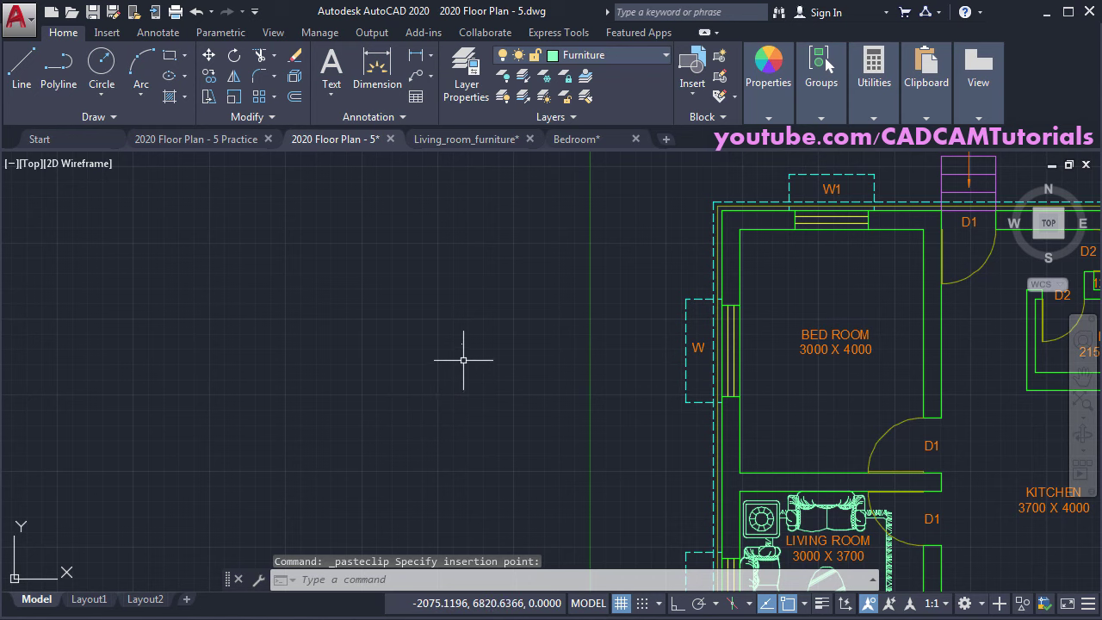
Step: Scale the entire pasted bed set by a factor of 1000 about the bed's foot corner that overlaps the rug
scroll(463, 360, up, 5)
scroll(496, 331, up, 8)
middle_drag(434, 329, 545, 329)
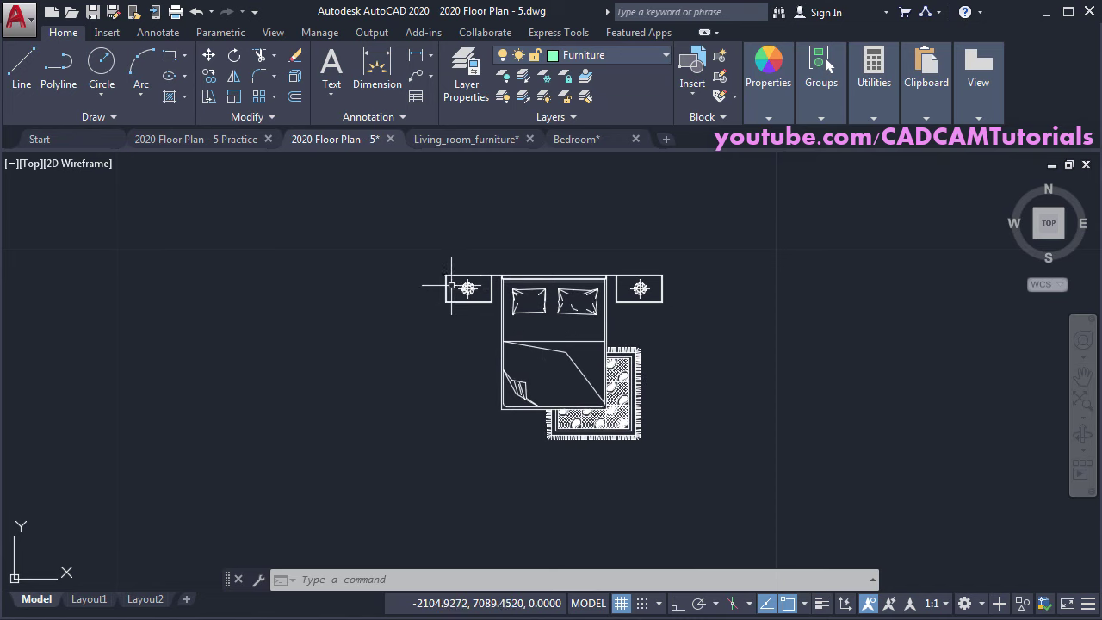
click(234, 98)
click(435, 239)
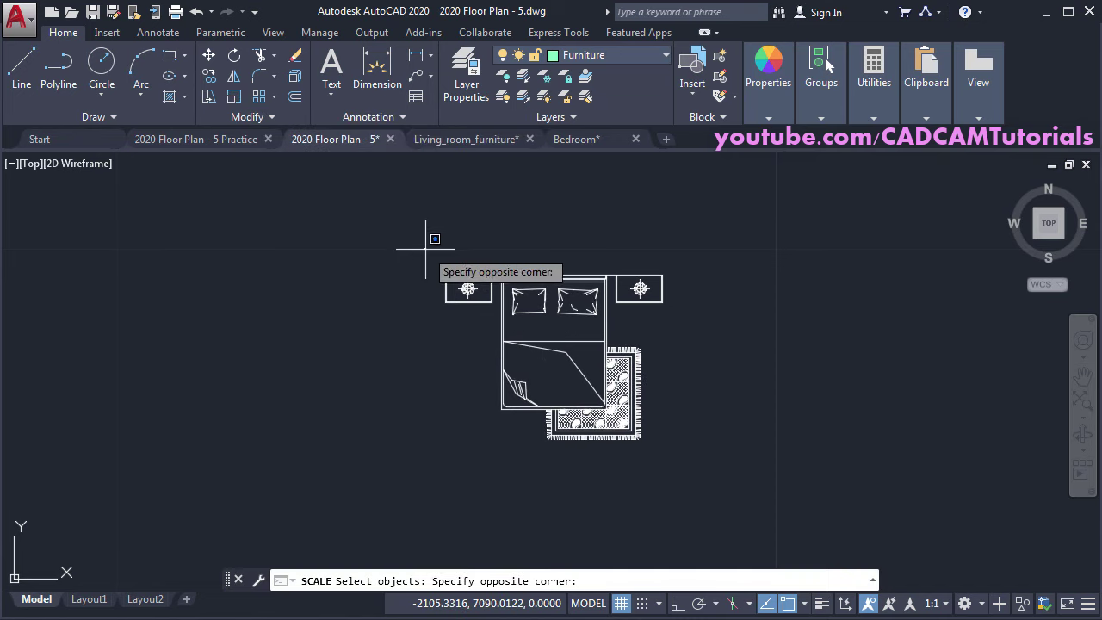
click(732, 508)
key(Return)
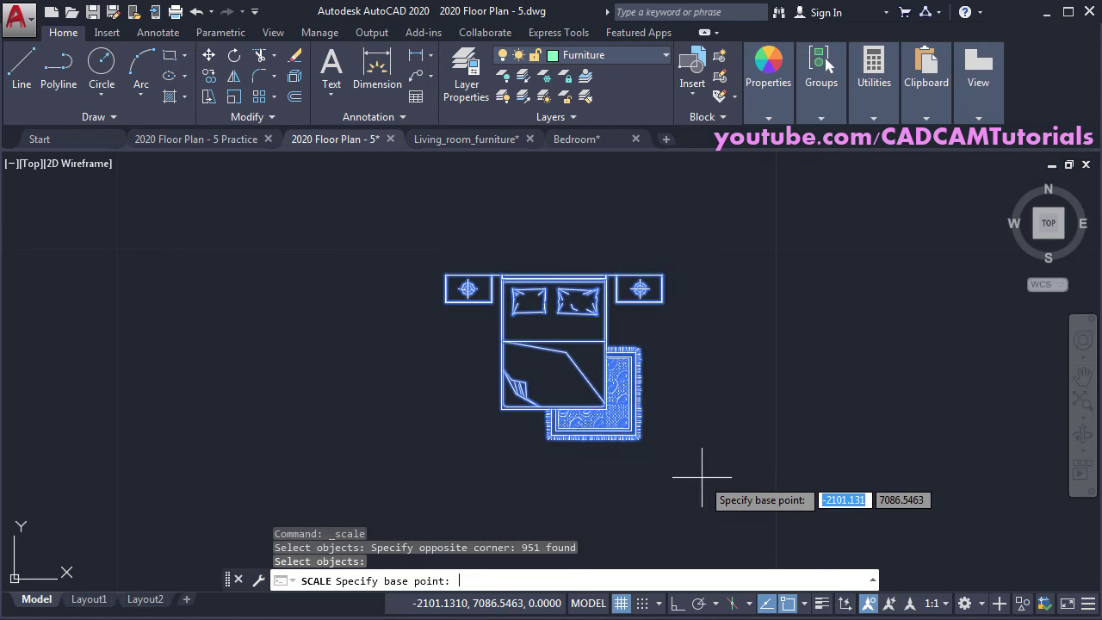
click(601, 422)
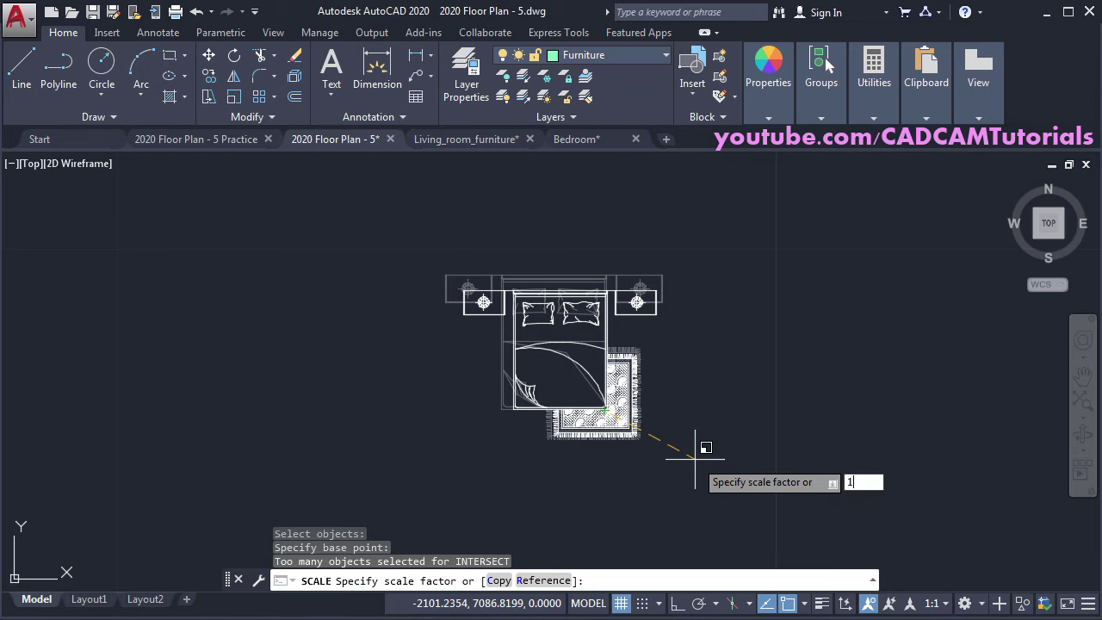
key(Return)
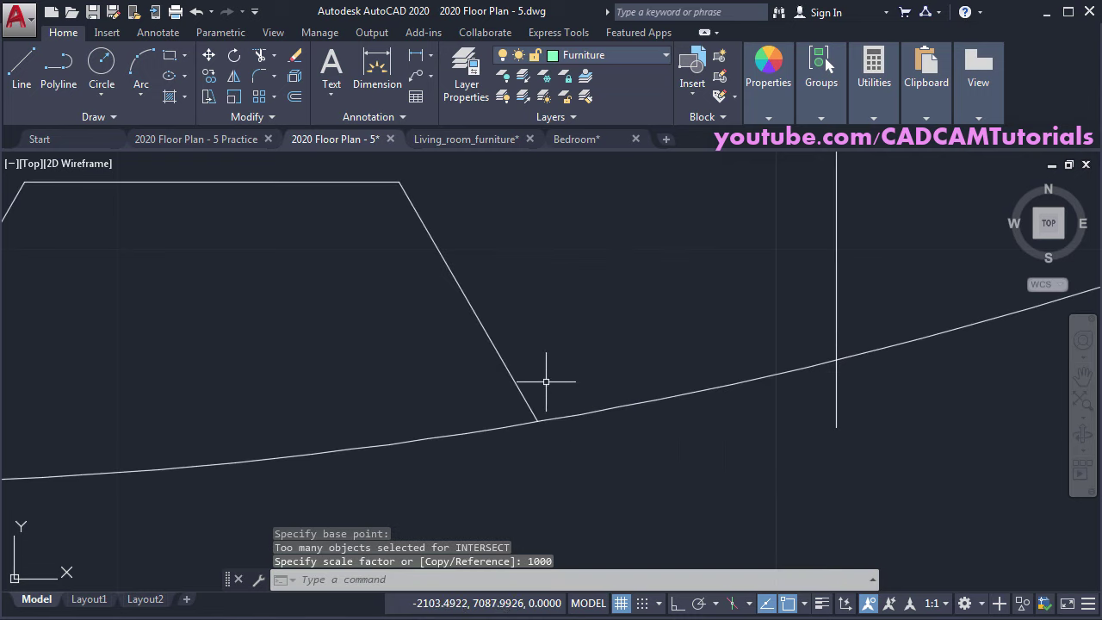
Step: Assign the entire scaled bed set, with its side tables and rug, to the Furniture layer
middle_click(479, 339)
middle_click(479, 338)
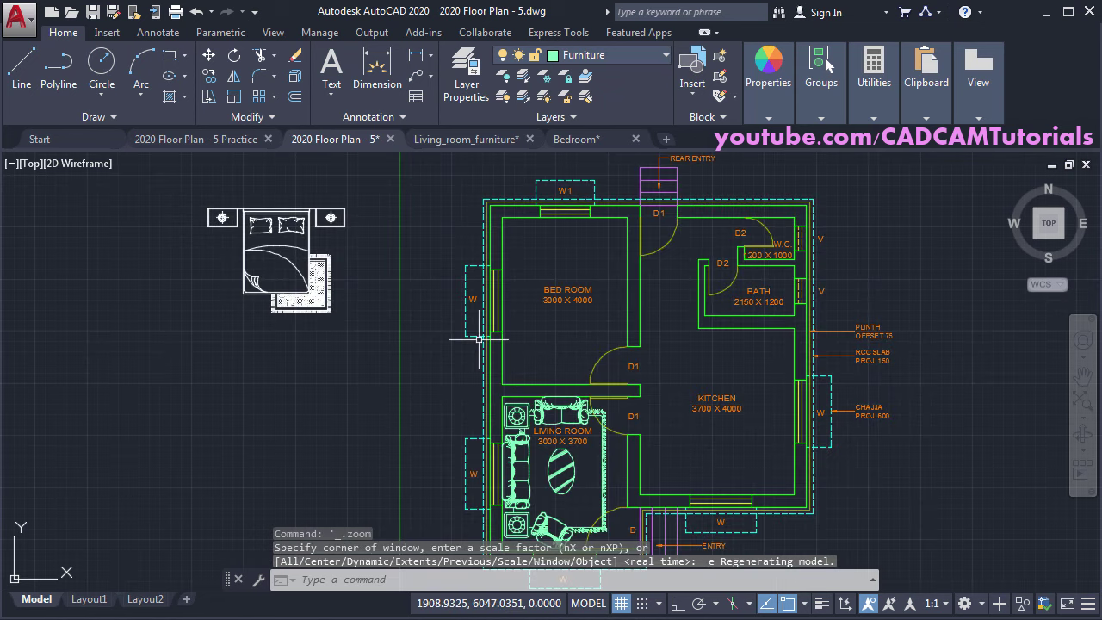
mouse_move(335, 336)
middle_down()
mouse_move(431, 386)
mouse_move(454, 418)
middle_up()
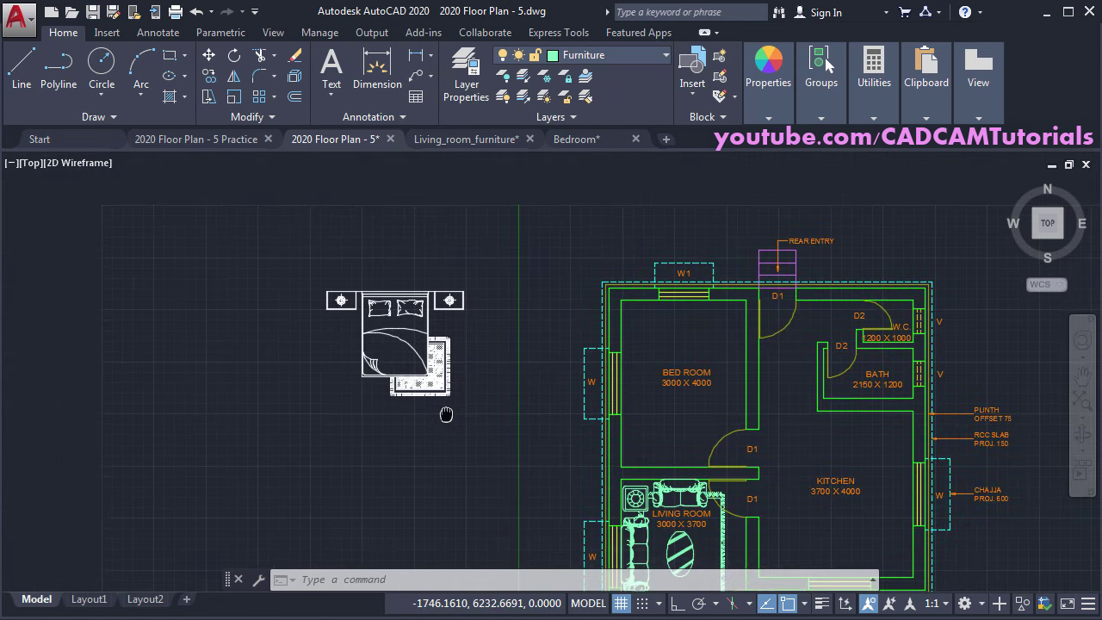
click(307, 277)
click(500, 426)
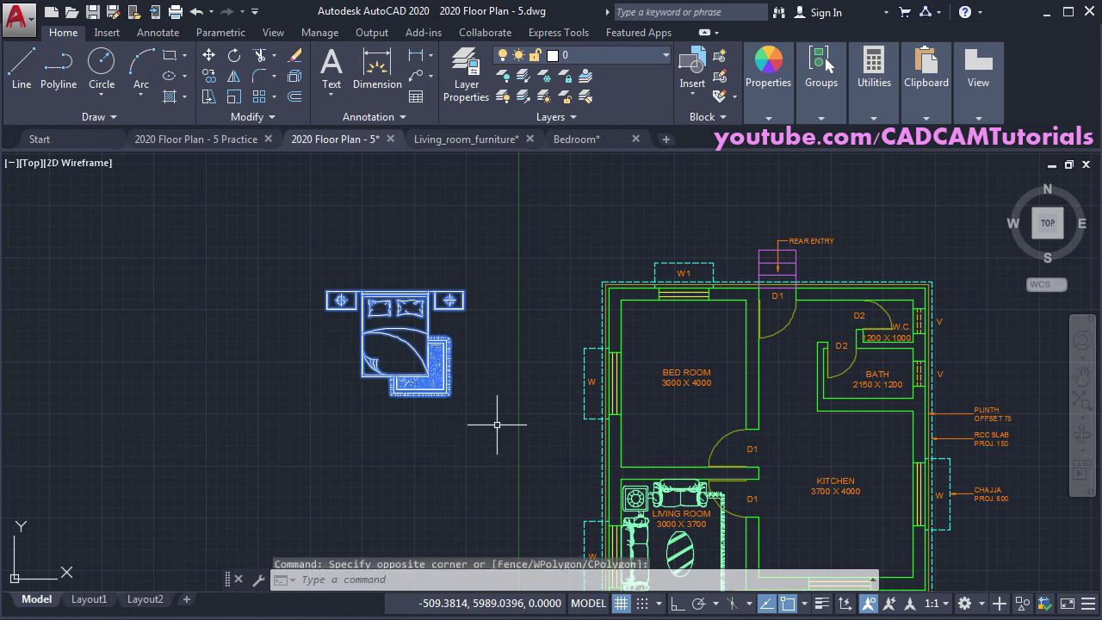
click(579, 54)
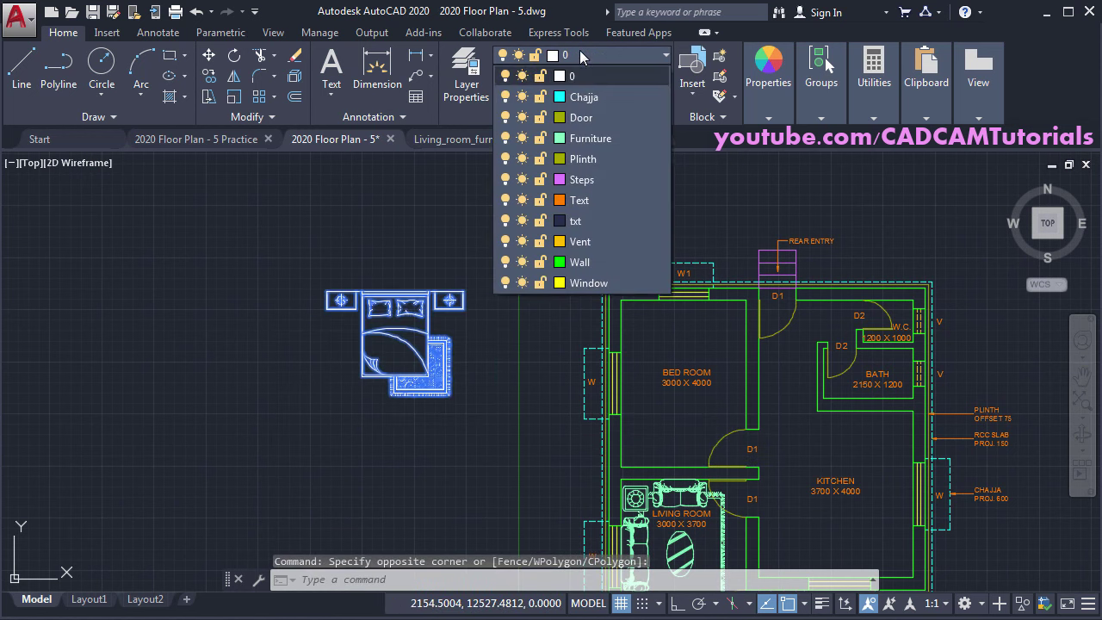
click(588, 141)
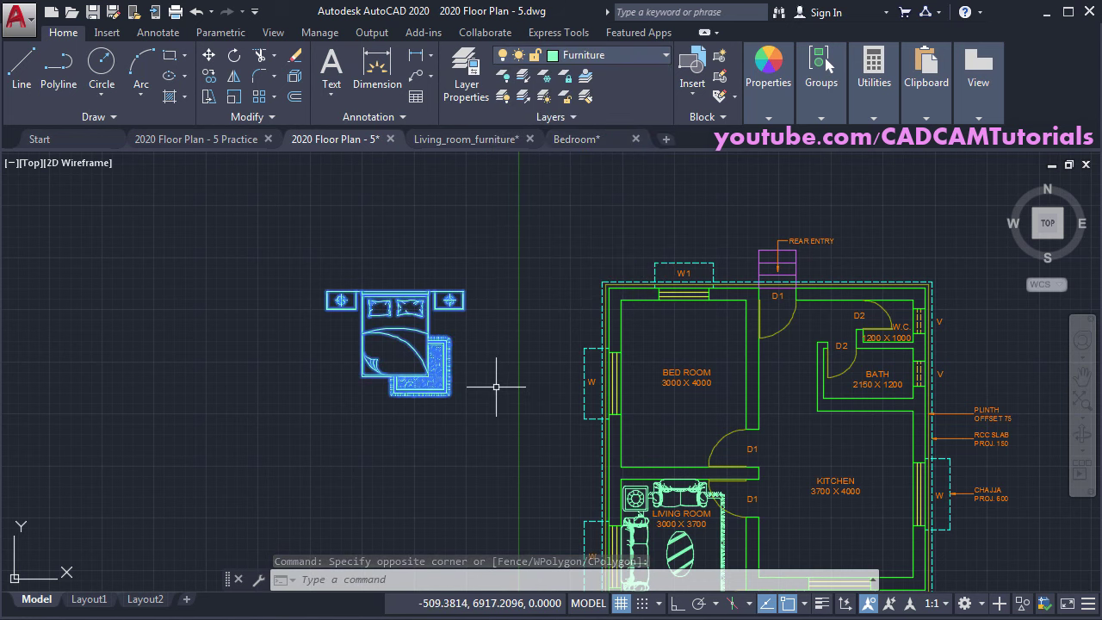
key(Escape)
key(Escape)
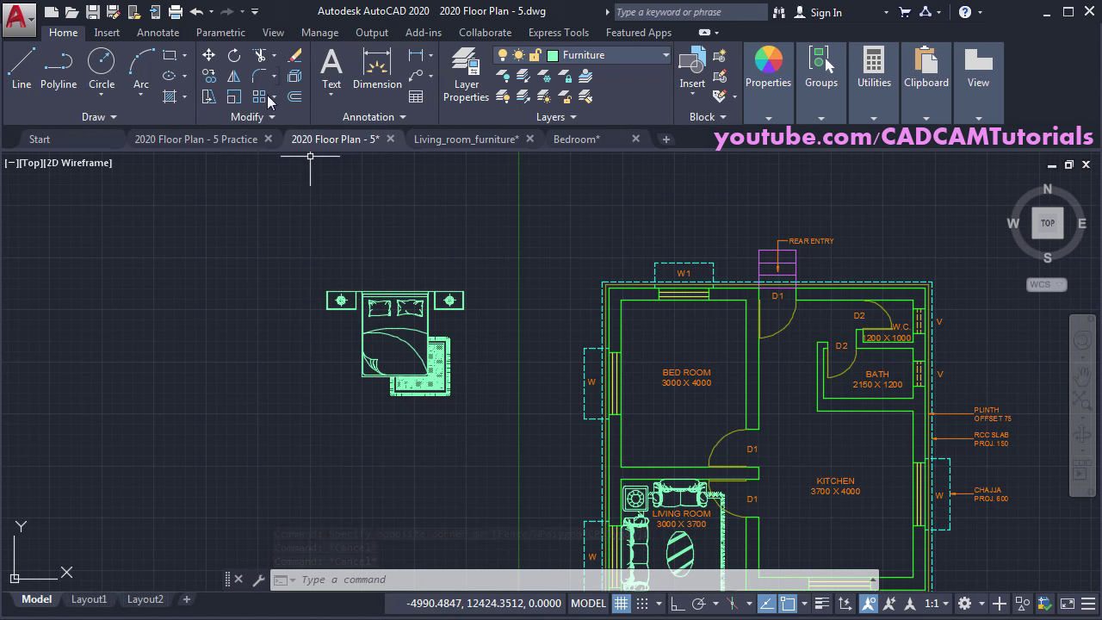
Step: Rotate the whole bed set 90 degrees counterclockwise about the midpoint of its headboard, with Ortho on
click(235, 58)
click(312, 261)
click(488, 395)
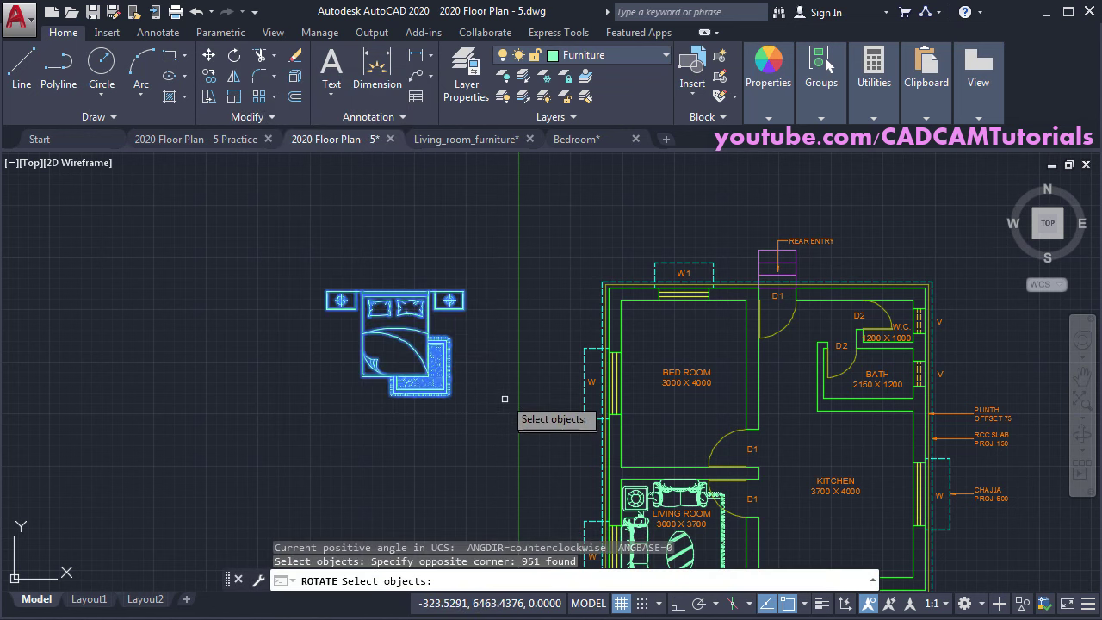
key(Return)
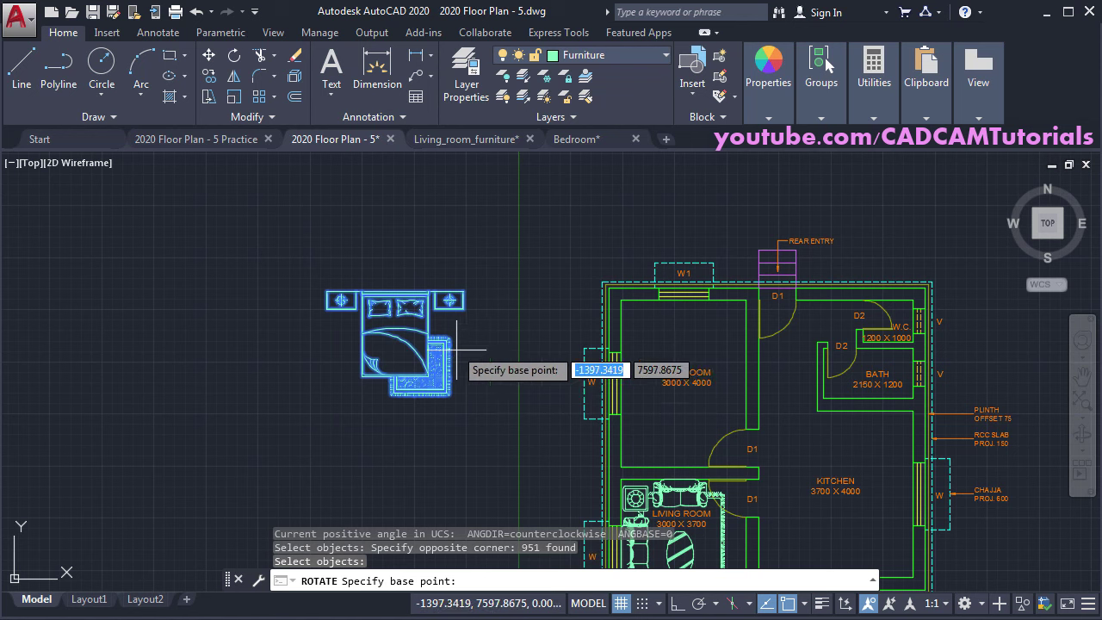
click(393, 291)
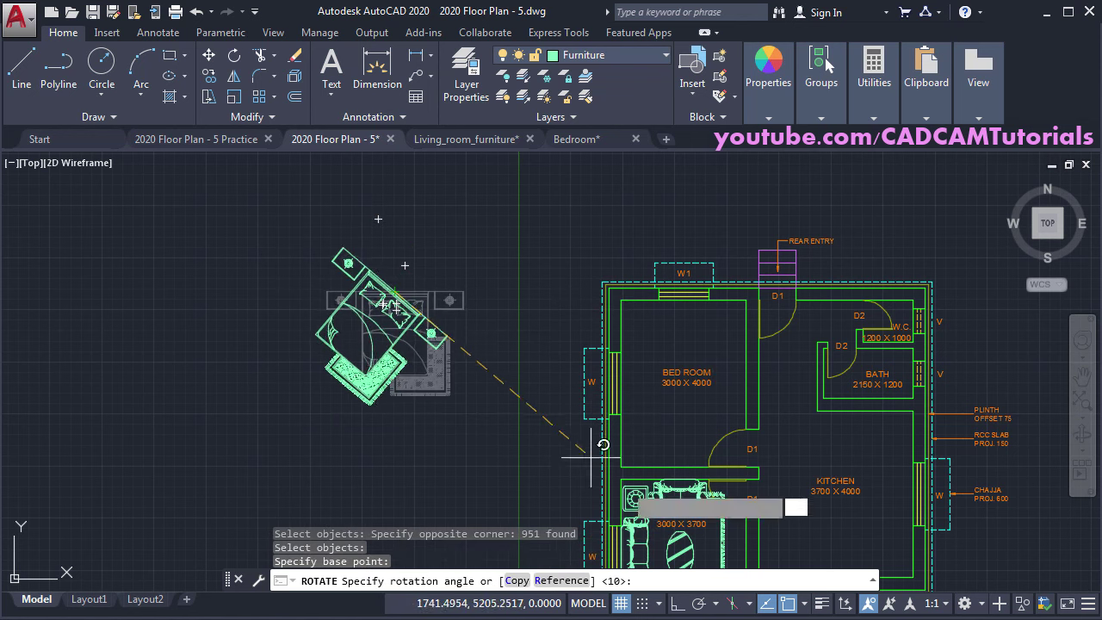
click(679, 606)
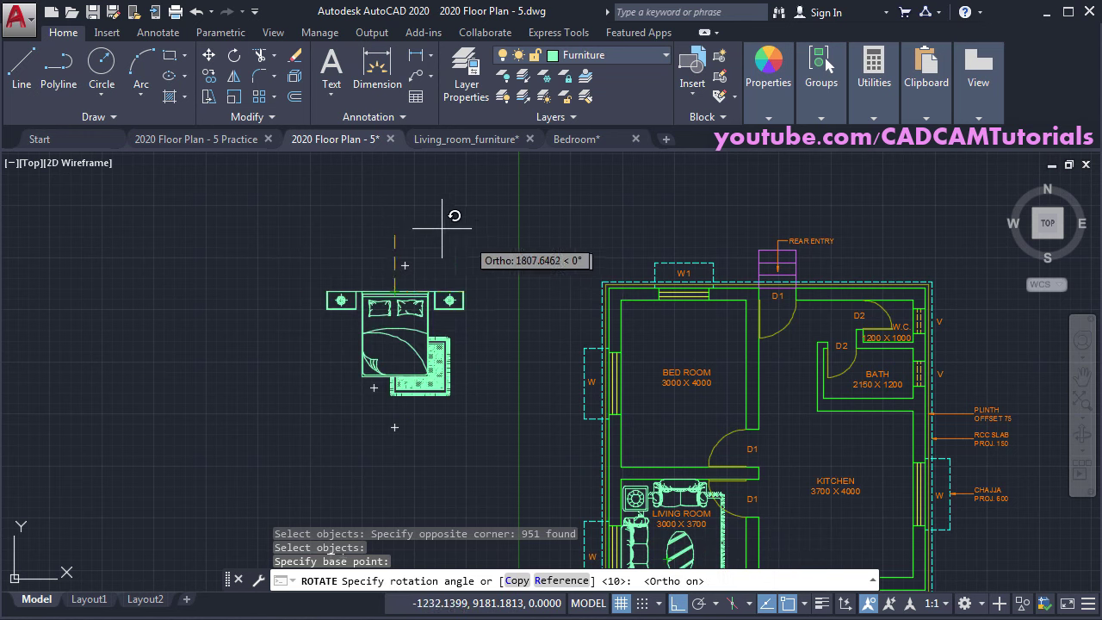
click(415, 193)
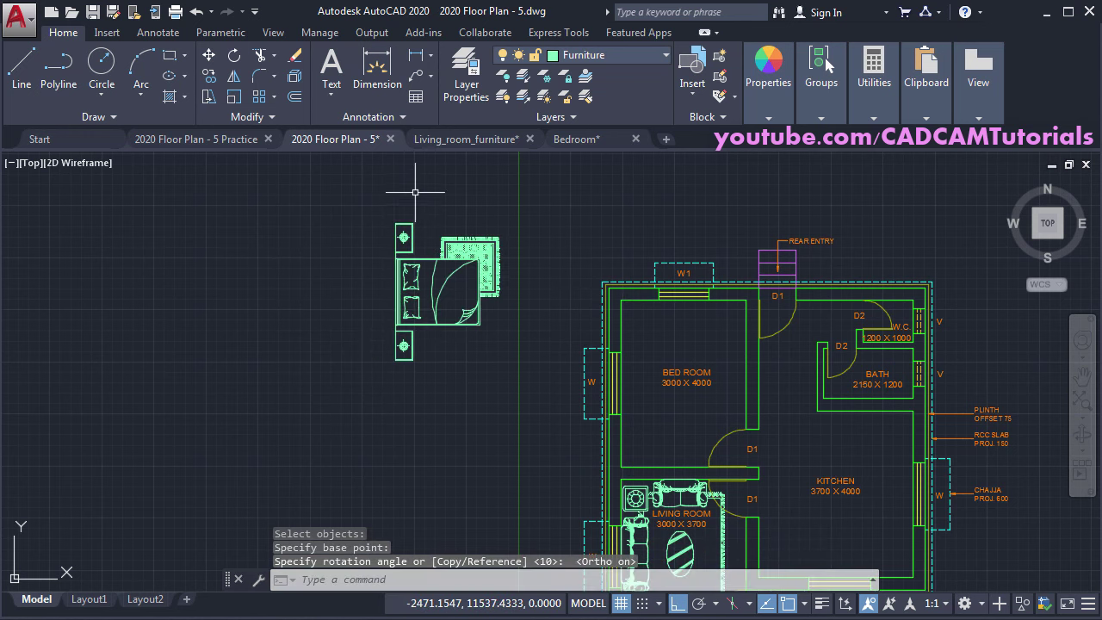
Step: Move the bed set by its headboard midpoint into the bedroom, against the outer wall and centred on the window, with Ortho off
middle_drag(512, 306, 413, 310)
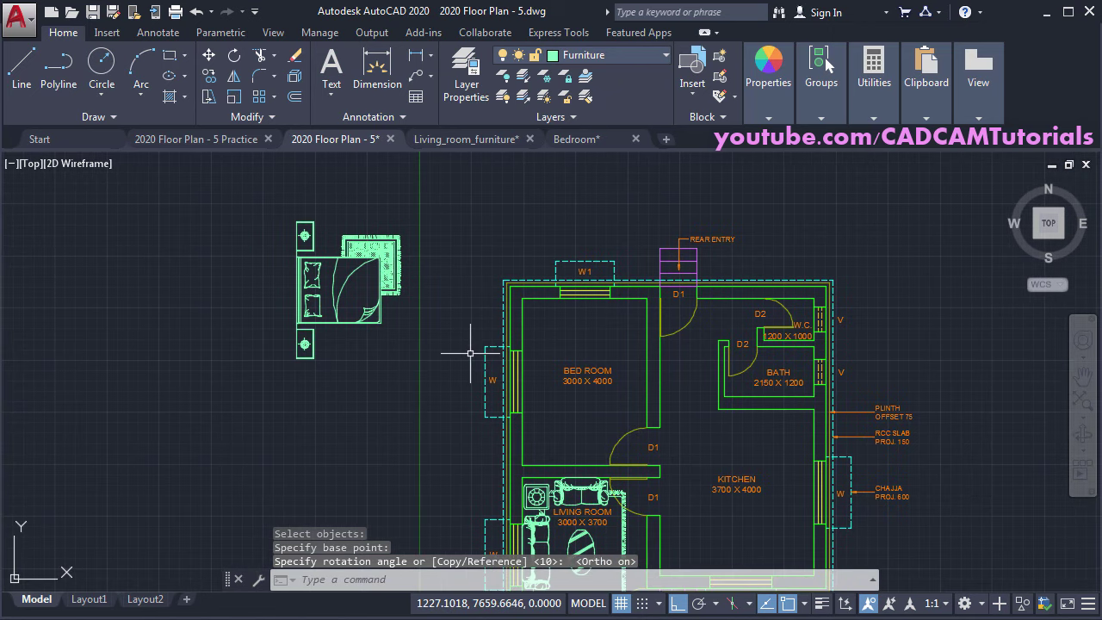
click(208, 58)
click(227, 203)
click(401, 379)
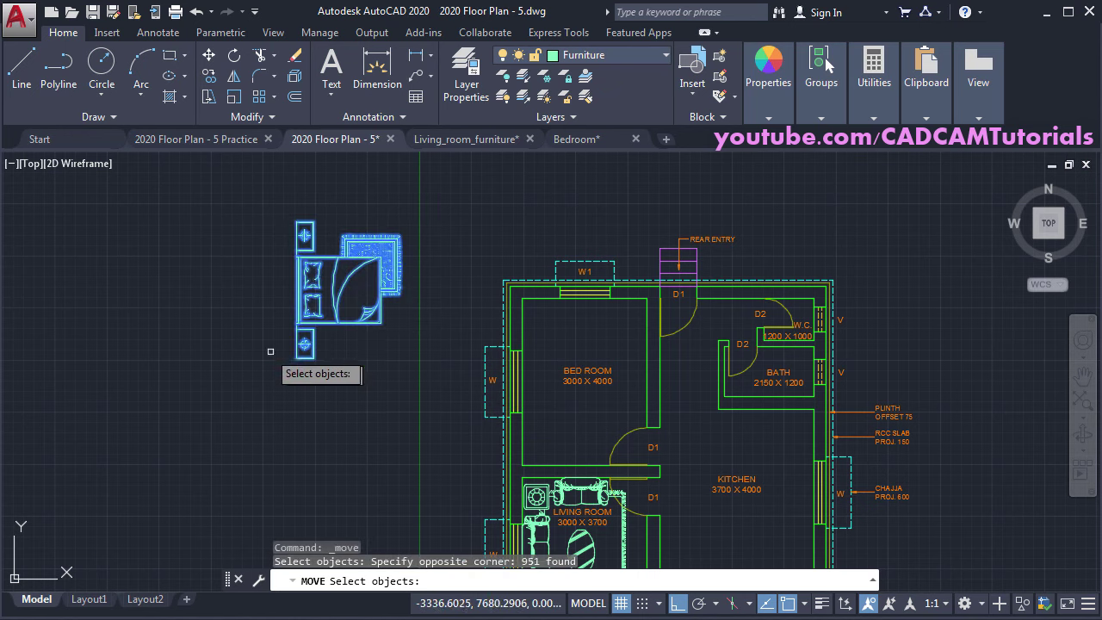
key(Return)
scroll(293, 293, up, 4)
scroll(297, 292, up, 4)
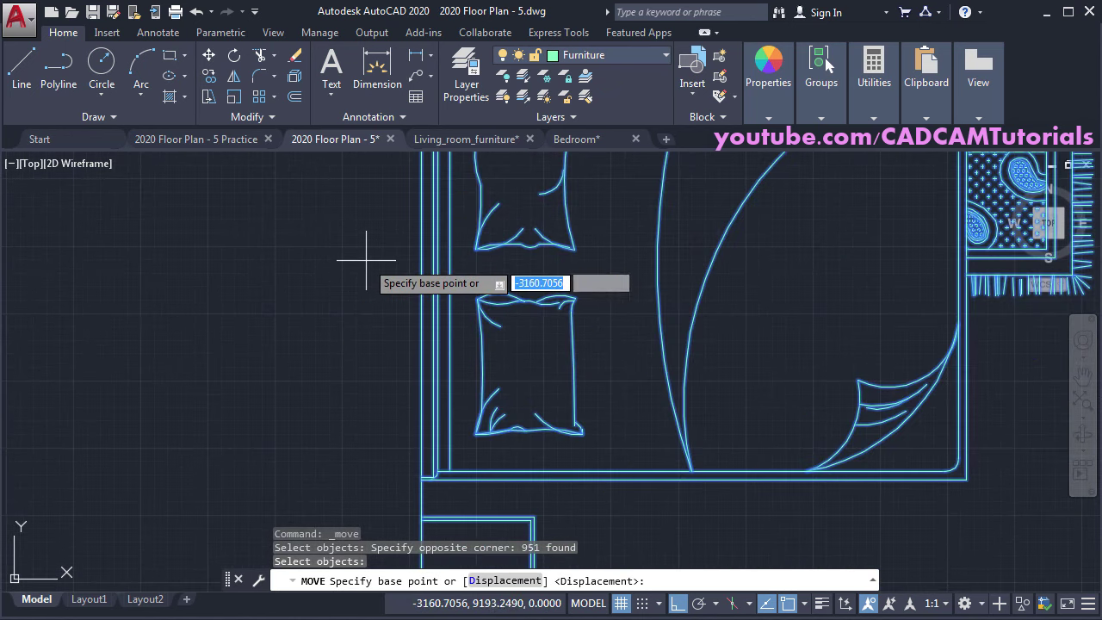
click(422, 265)
scroll(319, 249, down, 6)
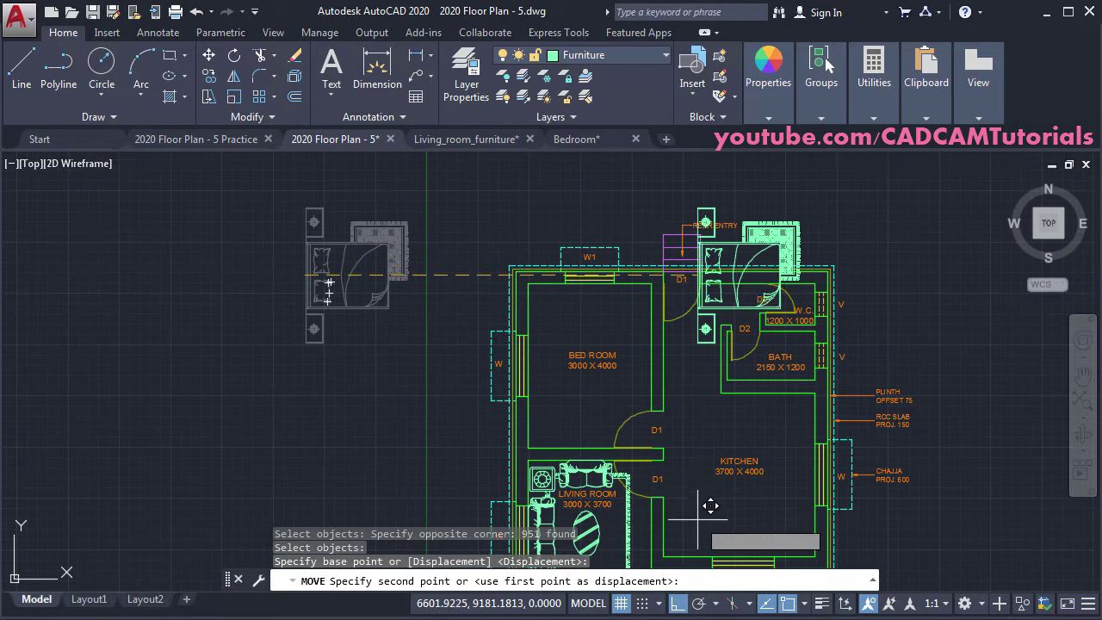
key(F8)
scroll(622, 392, up, 2)
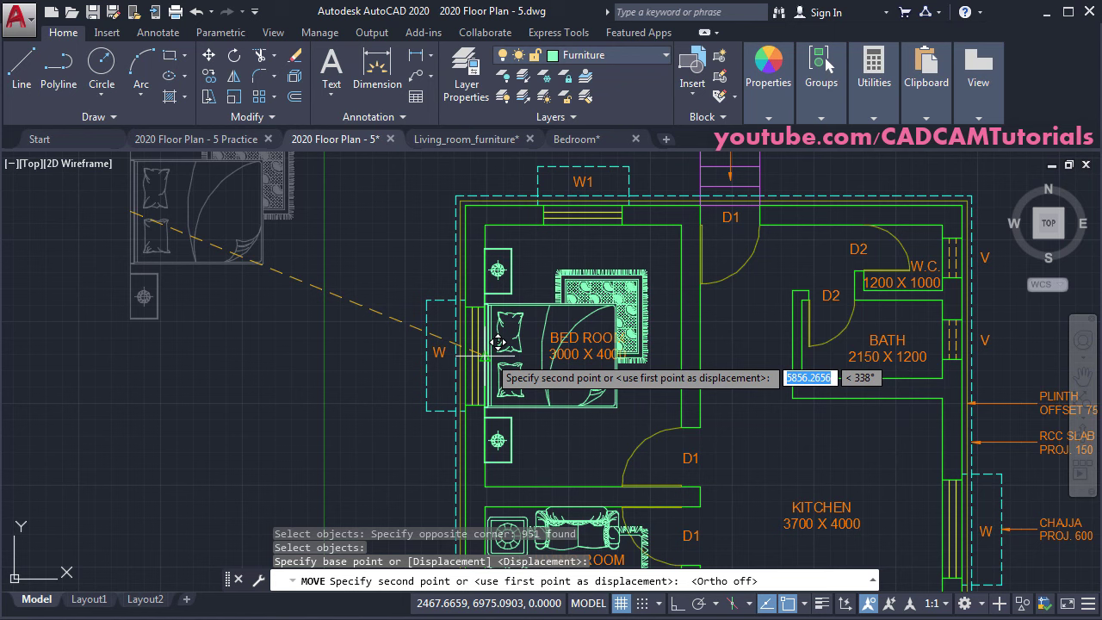
click(498, 342)
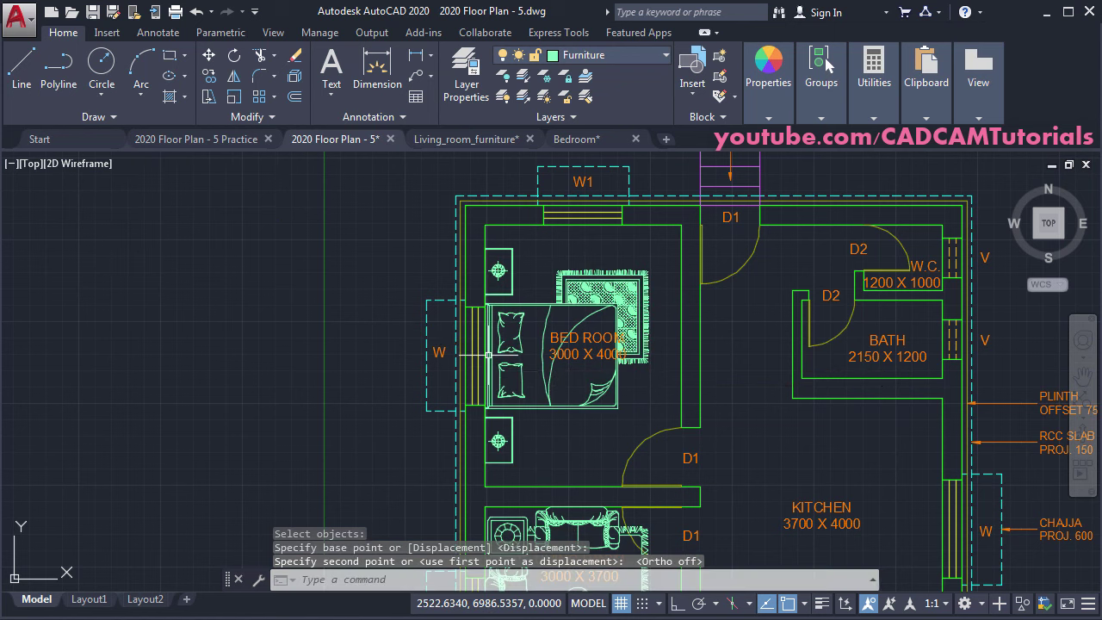
Step: Move the BED ROOM 3000 X 4000 label off the bed into the free space between the lower side table and the door
middle_drag(610, 324, 521, 307)
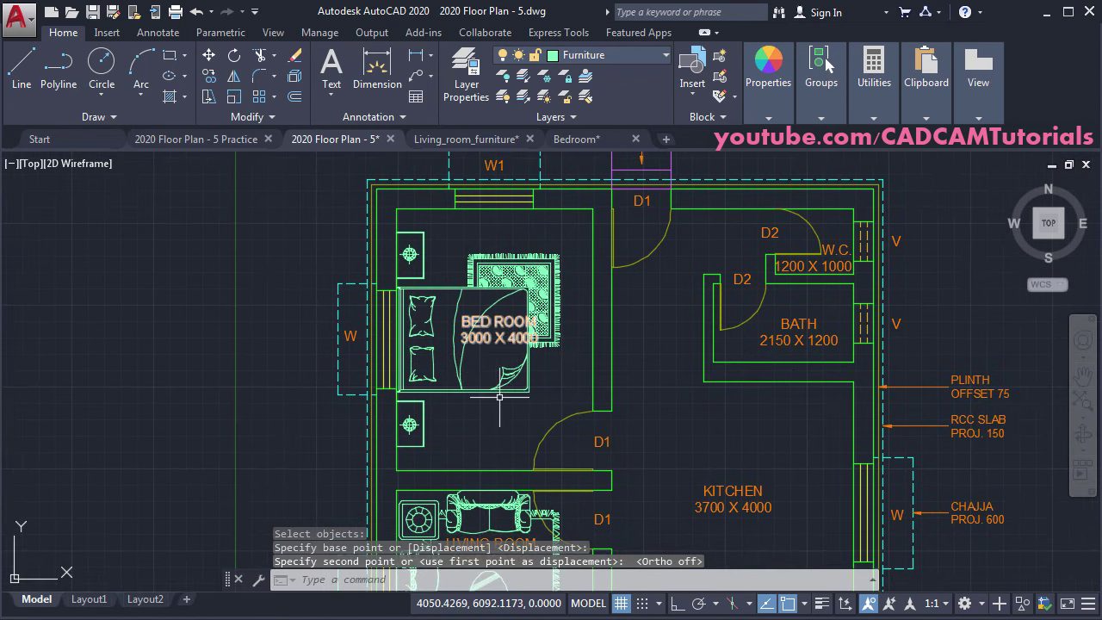
middle_drag(489, 397, 465, 385)
text(m)
key(Return)
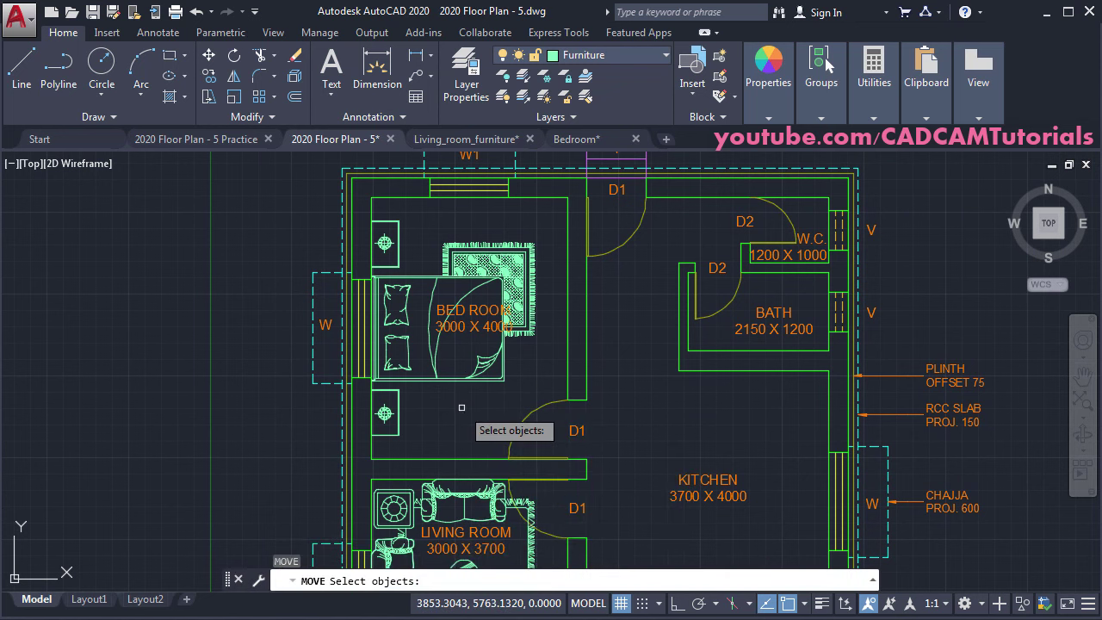
click(474, 330)
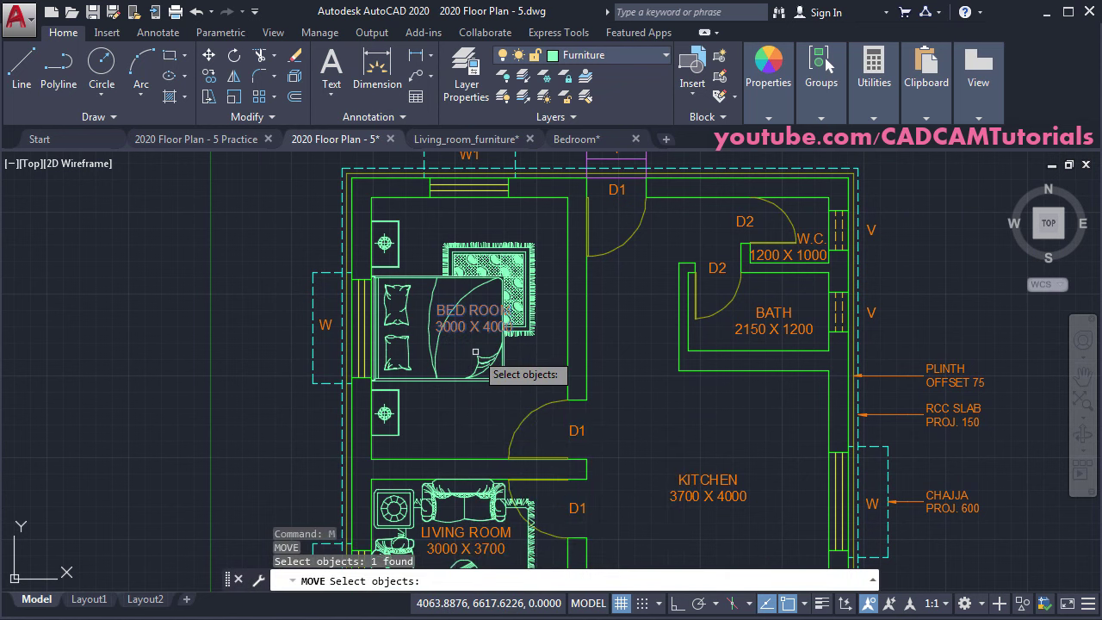
key(Return)
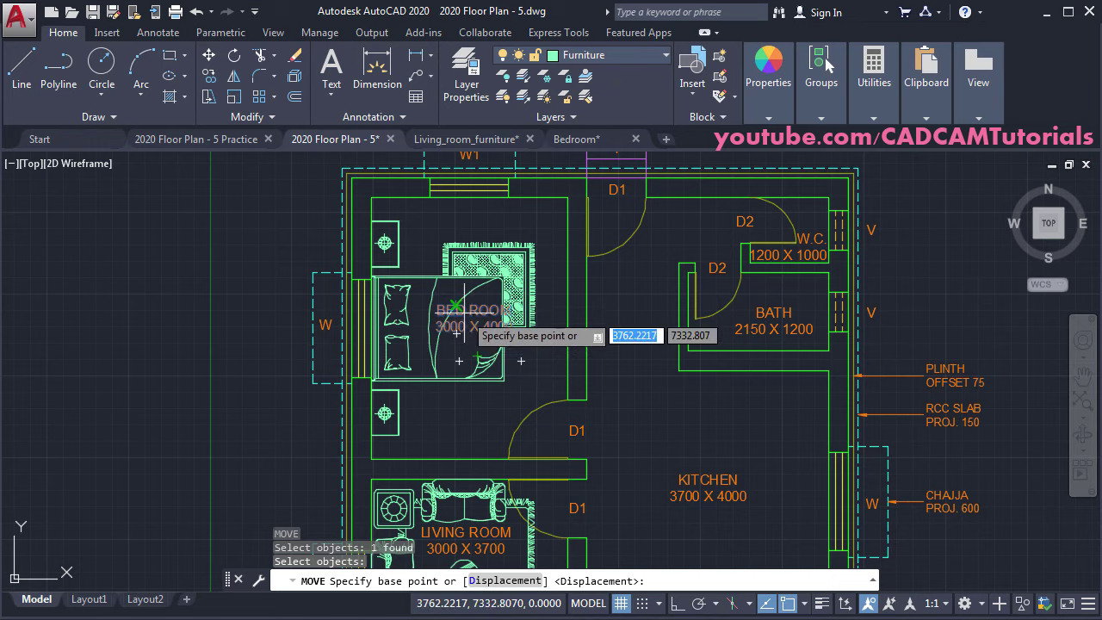
scroll(431, 344, up, 2)
click(455, 337)
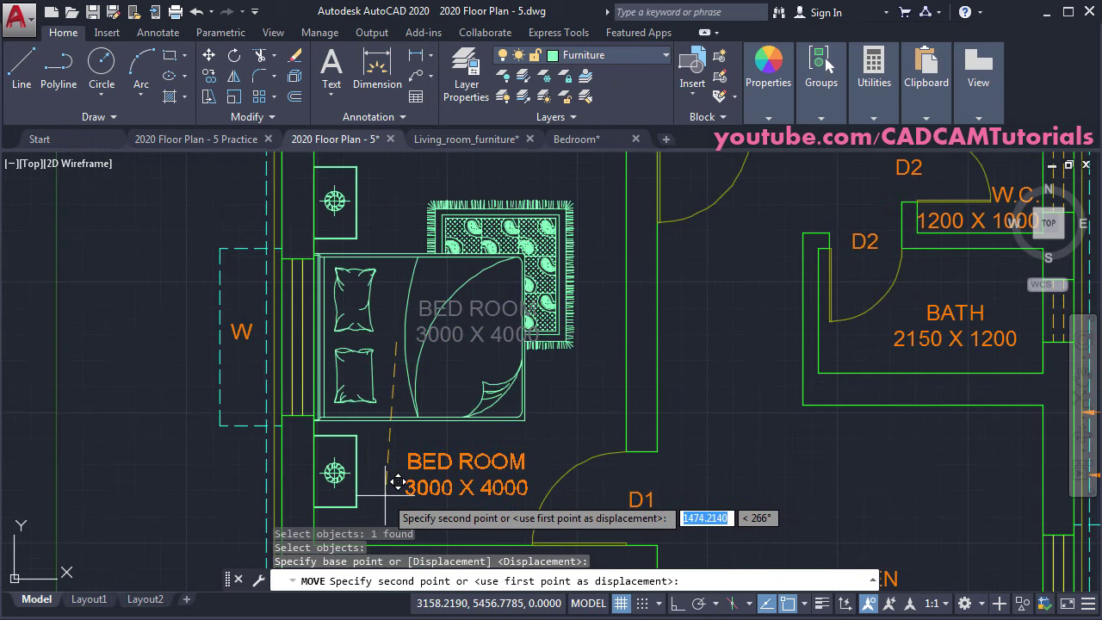
click(443, 491)
scroll(517, 431, down, 5)
middle_drag(574, 388, 551, 332)
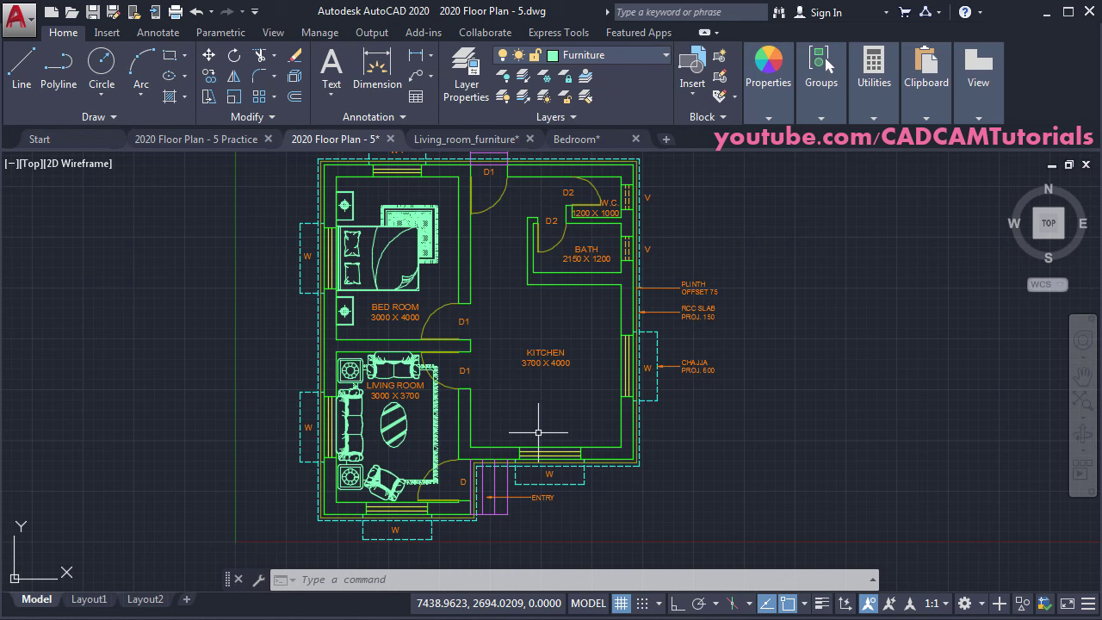
Step: Switch to the L-shape kitchen web page image, examine its plan dimensions and DWG download options, and return to AutoCAD
key(alt+Tab)
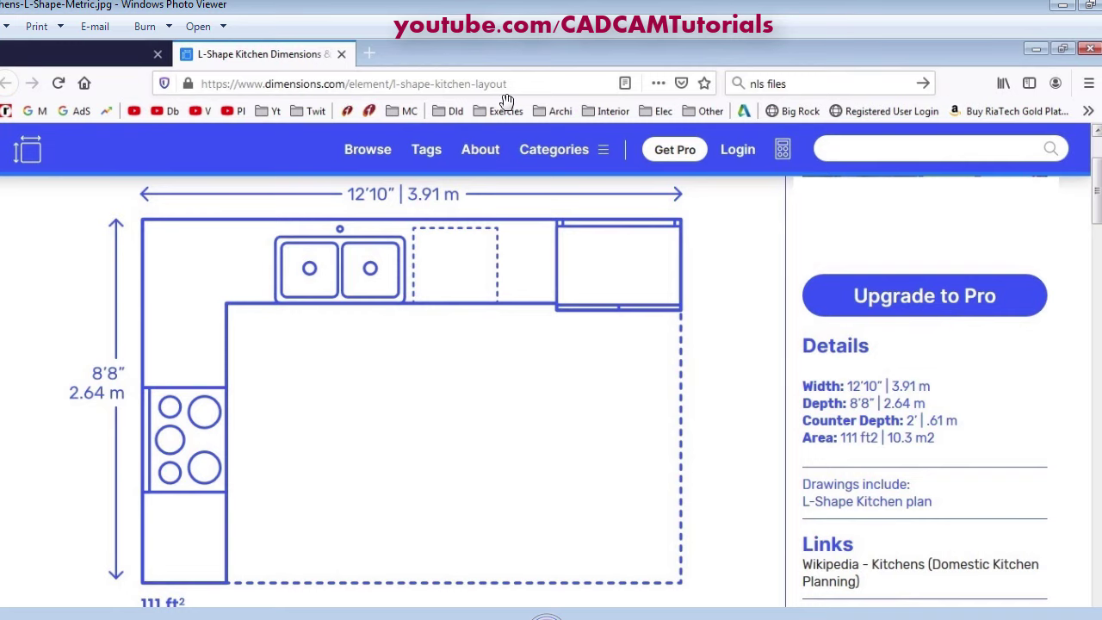
scroll(640, 525, down, 5)
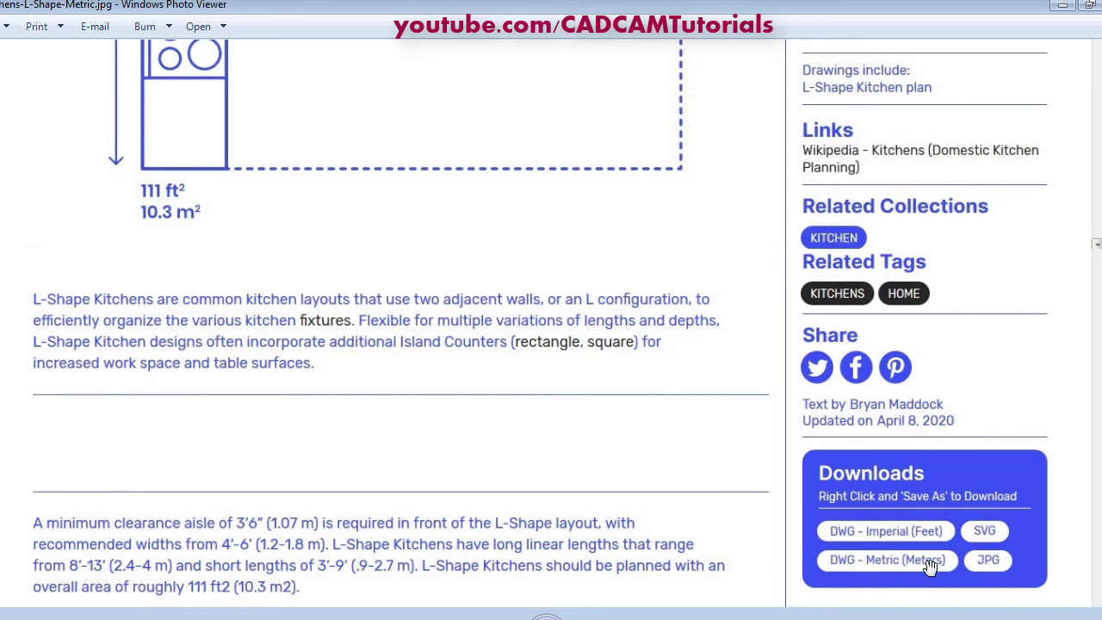
click(1063, 7)
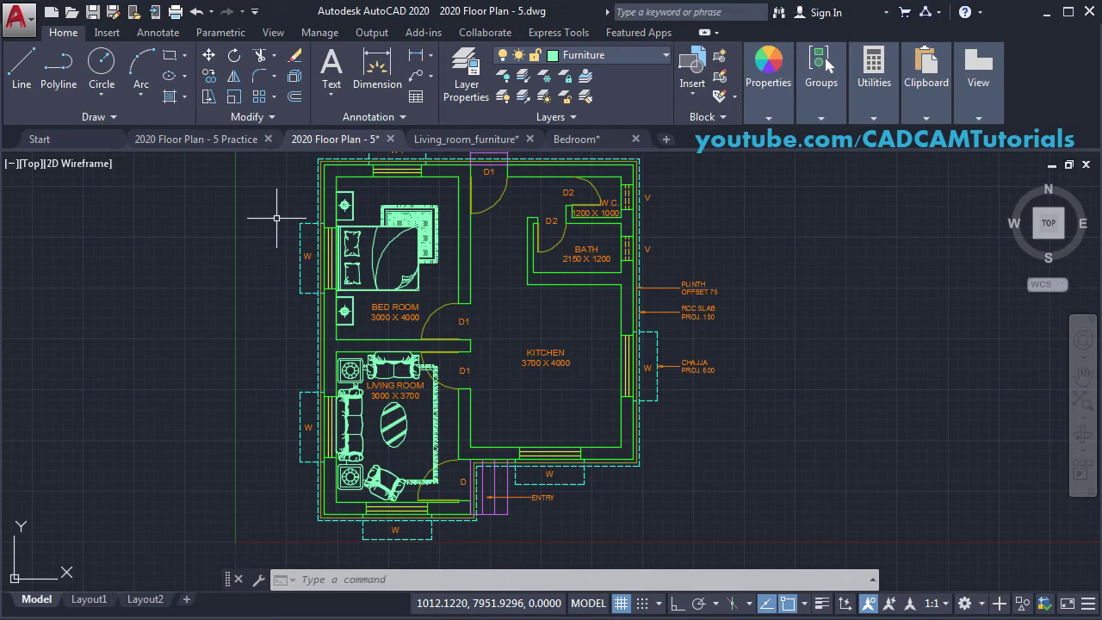
Step: Open Kitchens-L-Shape-Metric.dwg from the Floor Plan 5 folder, continuing despite the missing NLS files and foreign DWG origin, and show the whole drawing
click(72, 13)
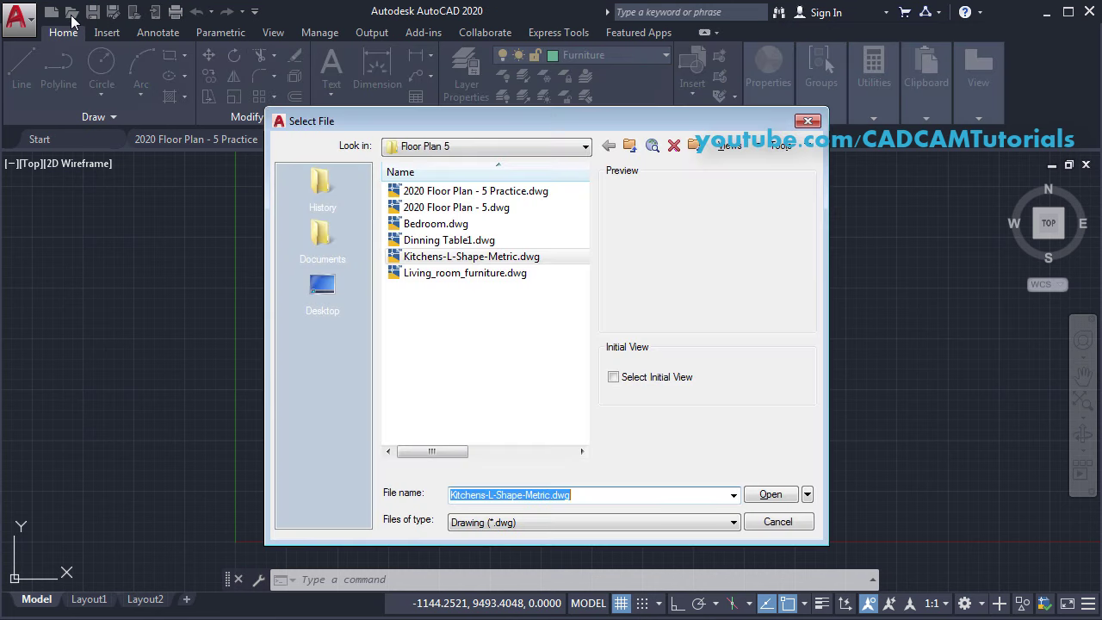
click(403, 259)
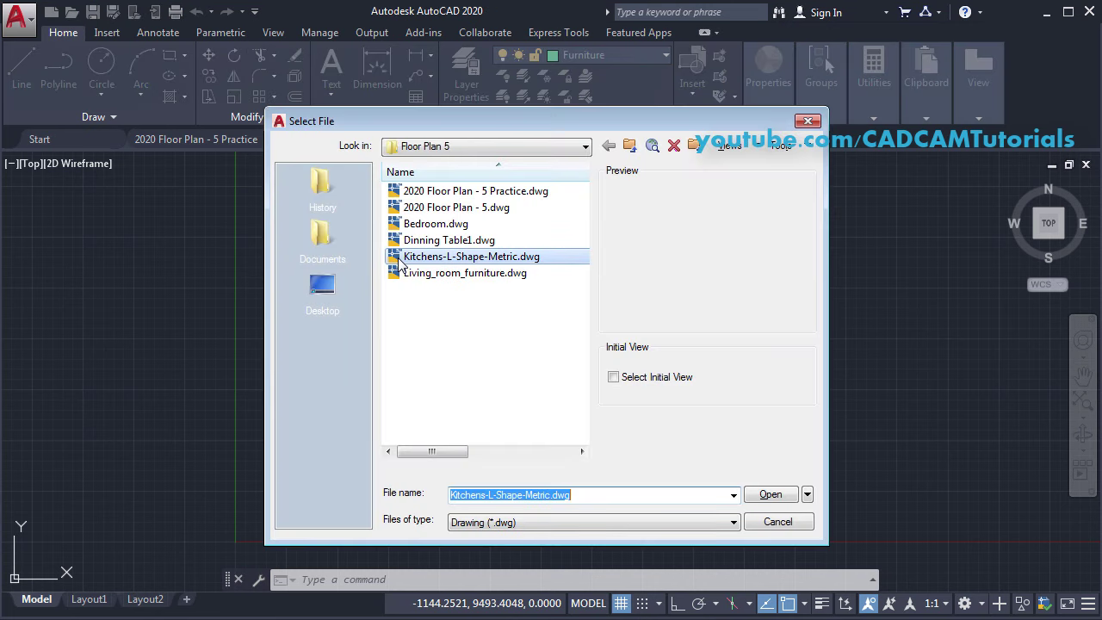
click(773, 496)
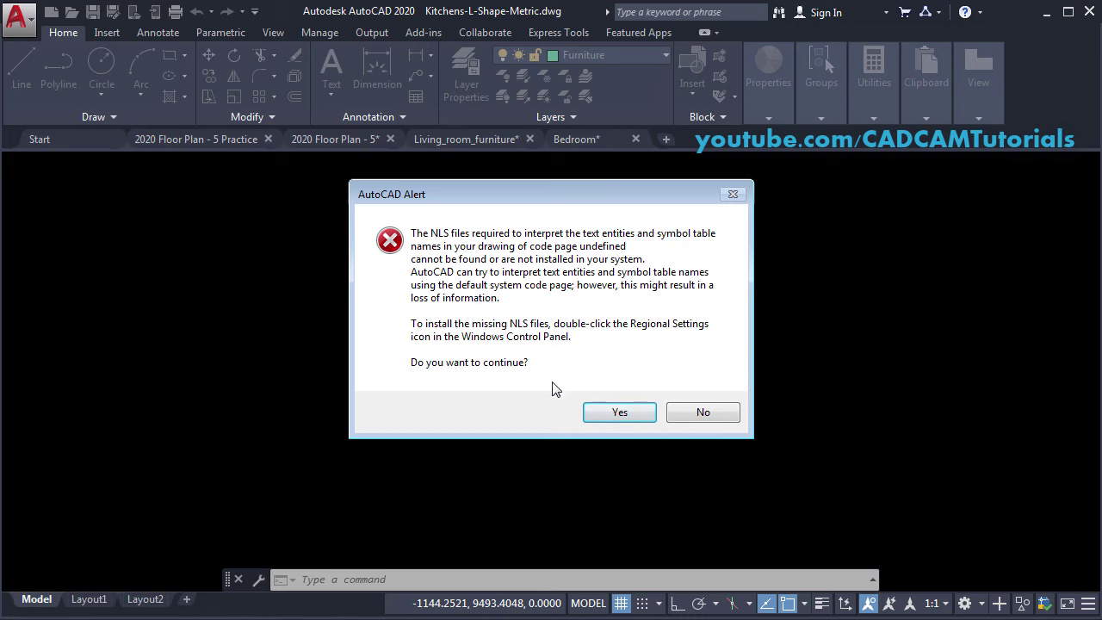
click(629, 413)
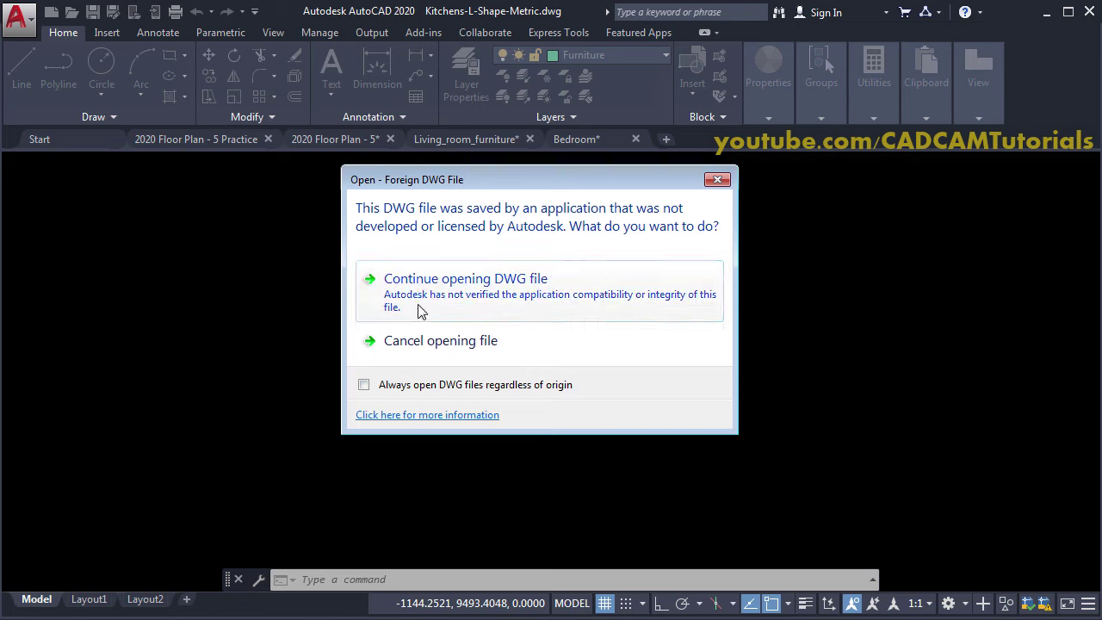
click(510, 301)
middle_click(514, 347)
middle_click(514, 348)
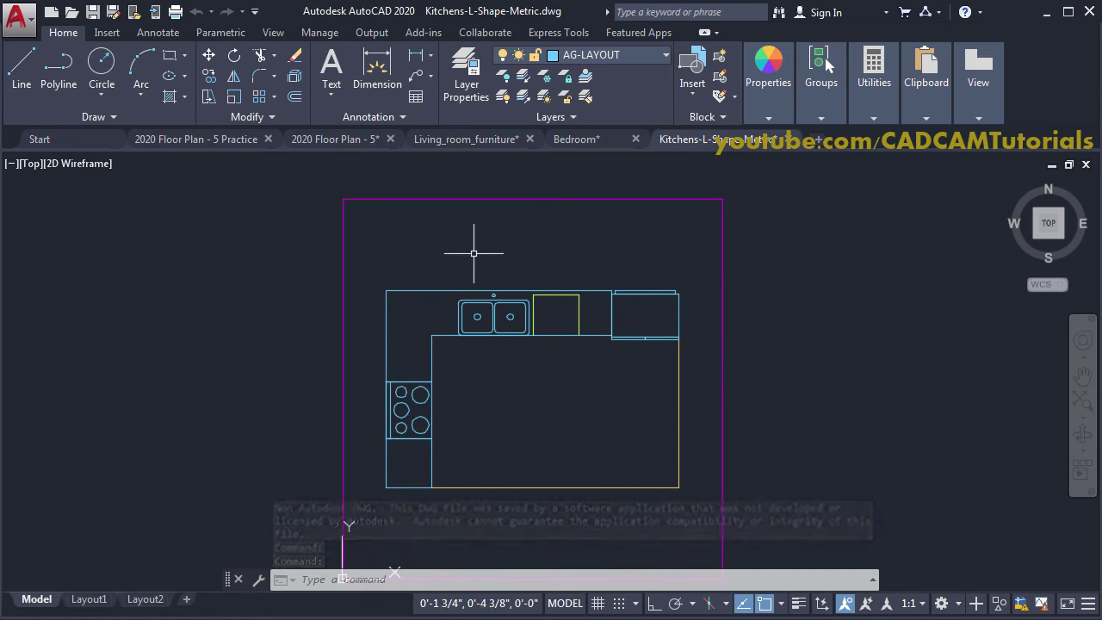
Step: Check the overall width of the L-shaped kitchen along its sink-side counter, from corner to corner
text(d)
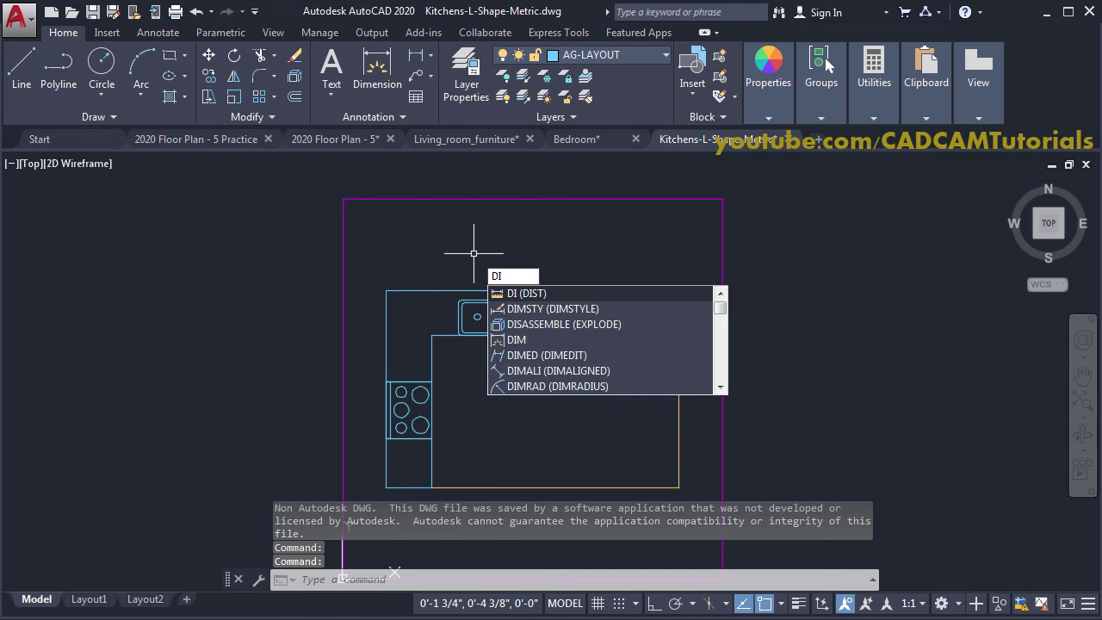
key(Return)
click(386, 290)
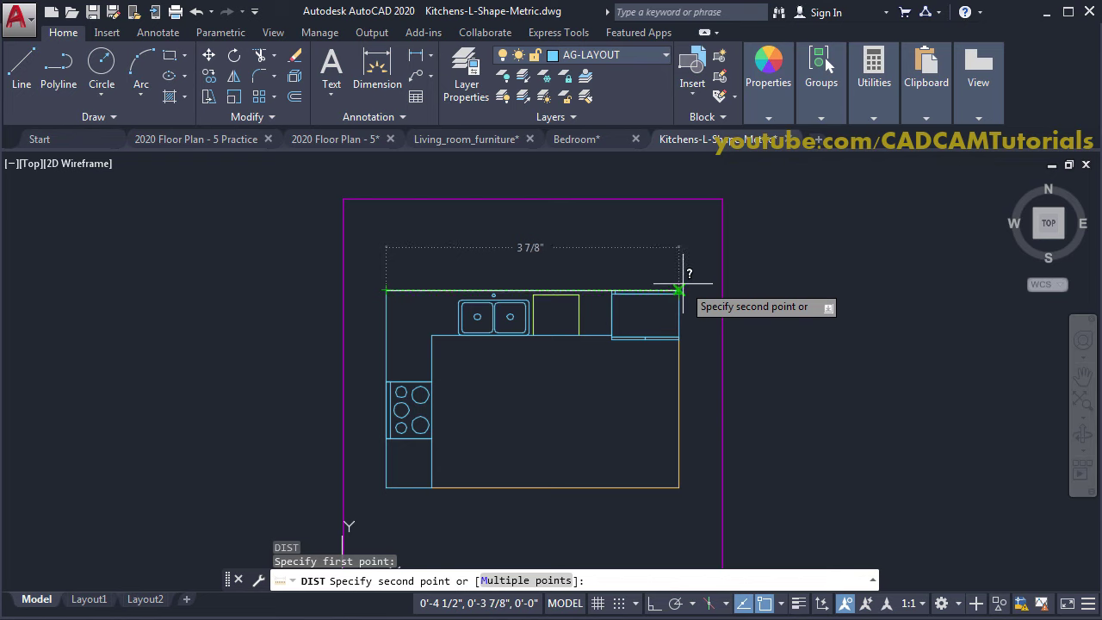
key(Escape)
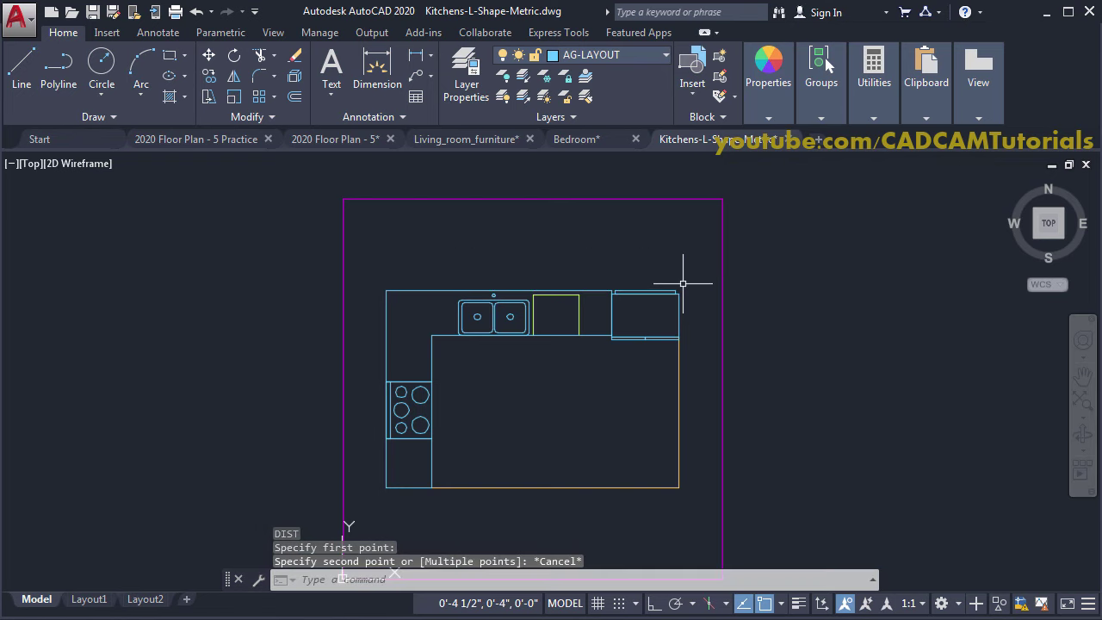
Step: Set the kitchen drawing's length units to Decimal with 0.000 precision
text(UN)
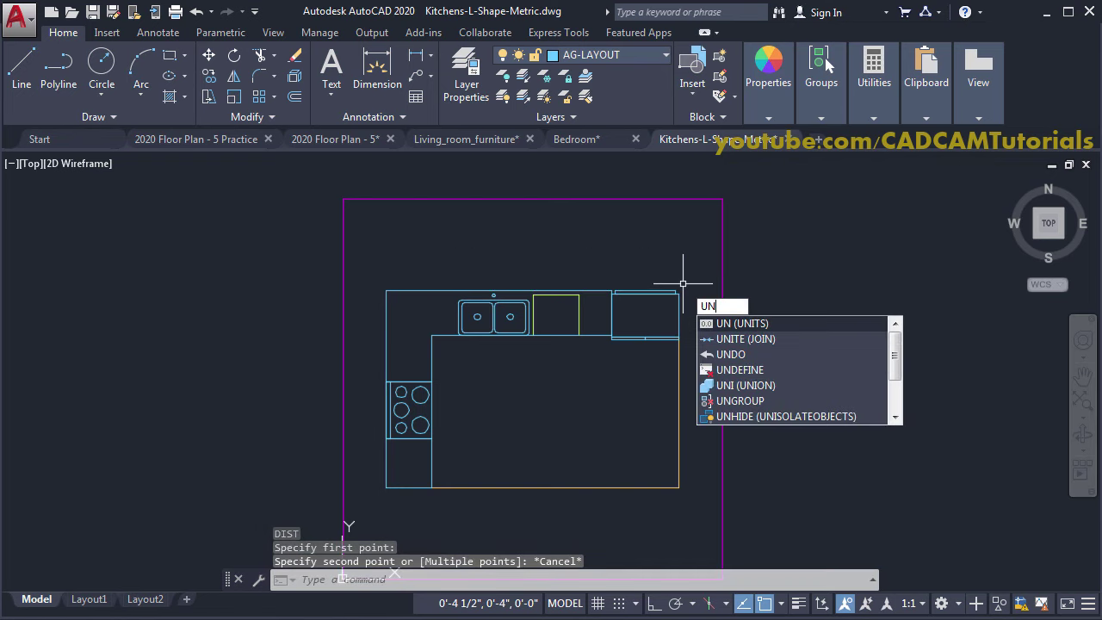
key(Return)
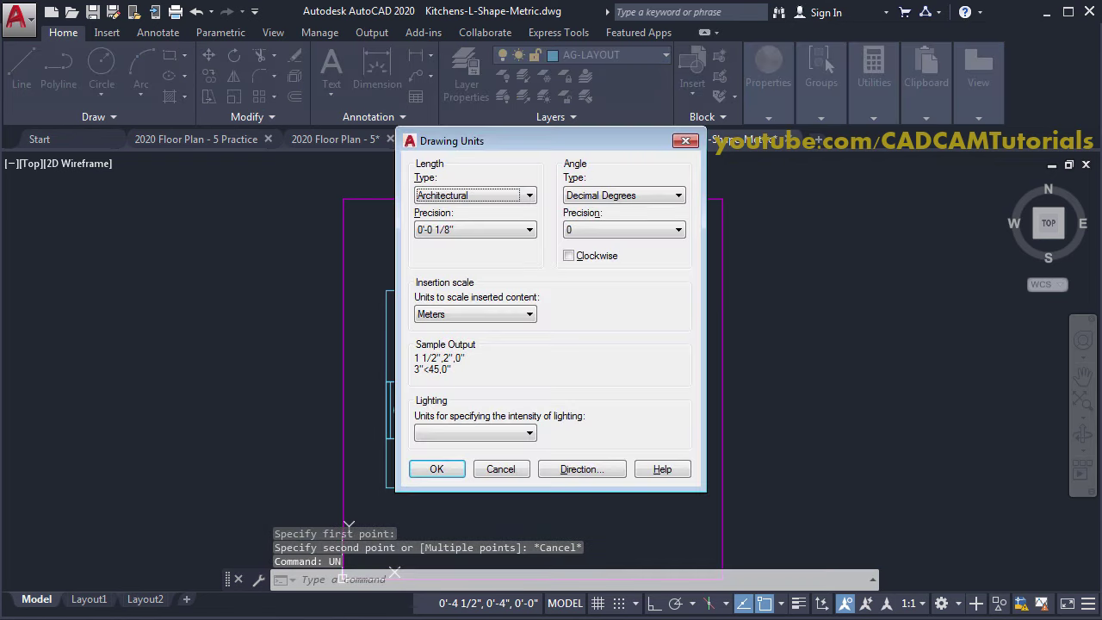
click(492, 195)
click(448, 222)
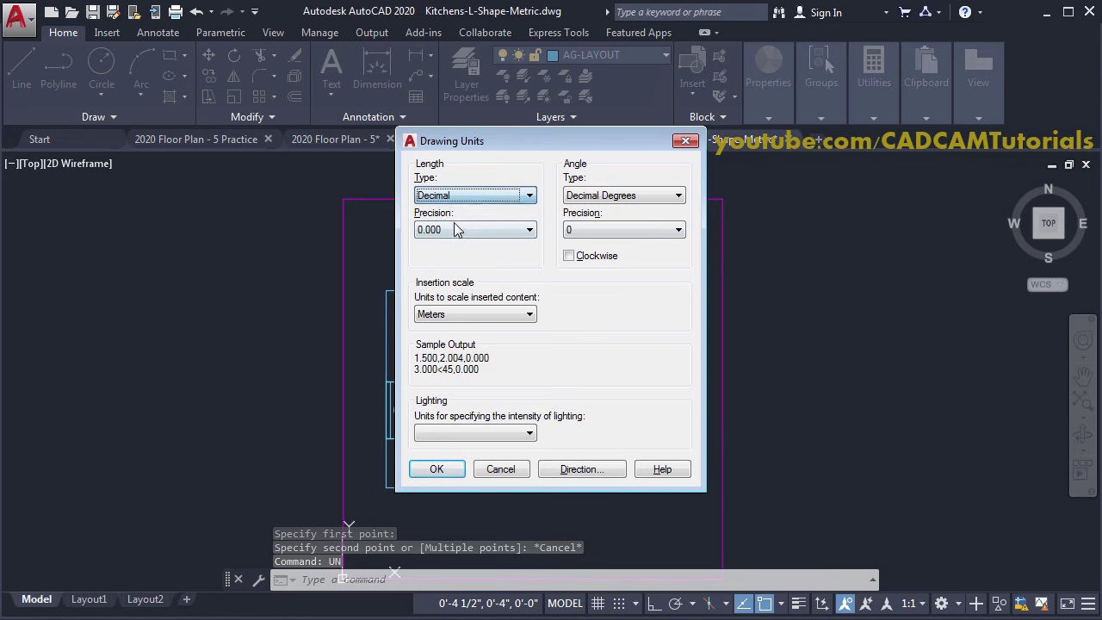
click(437, 469)
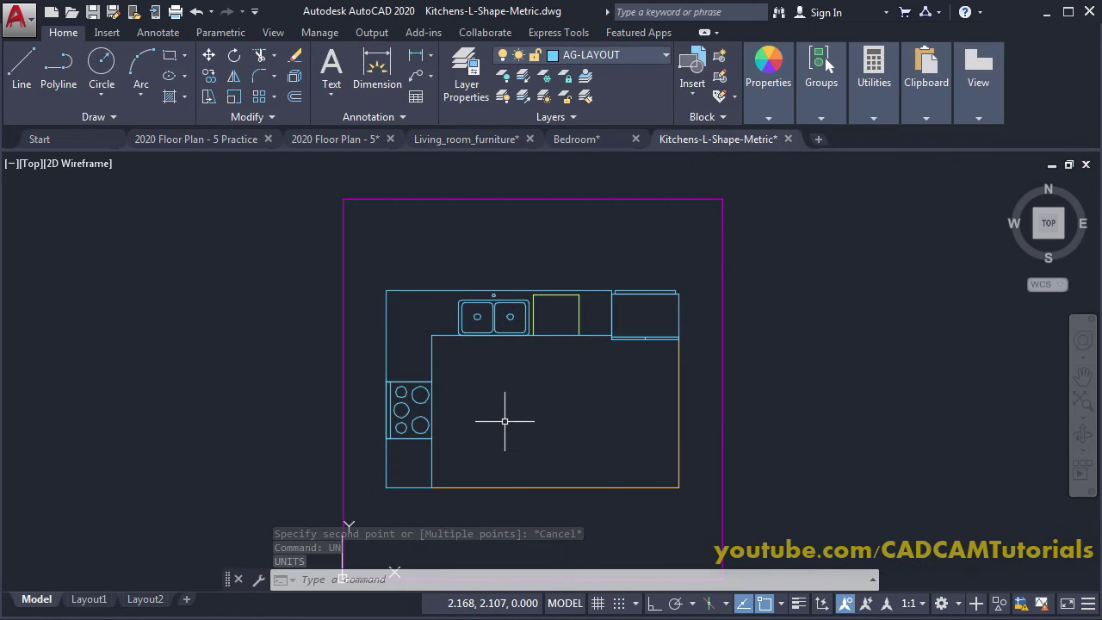
Step: Check the overall width of the L-shaped kitchen again in decimal units, between its two outer corners along the sink side
text(di)
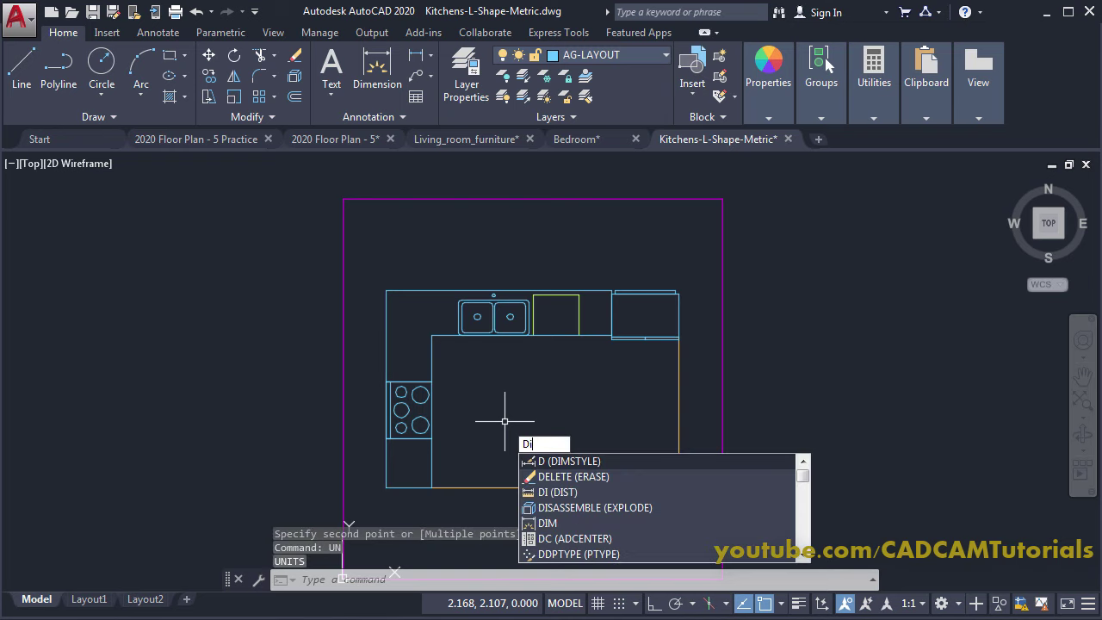
key(Return)
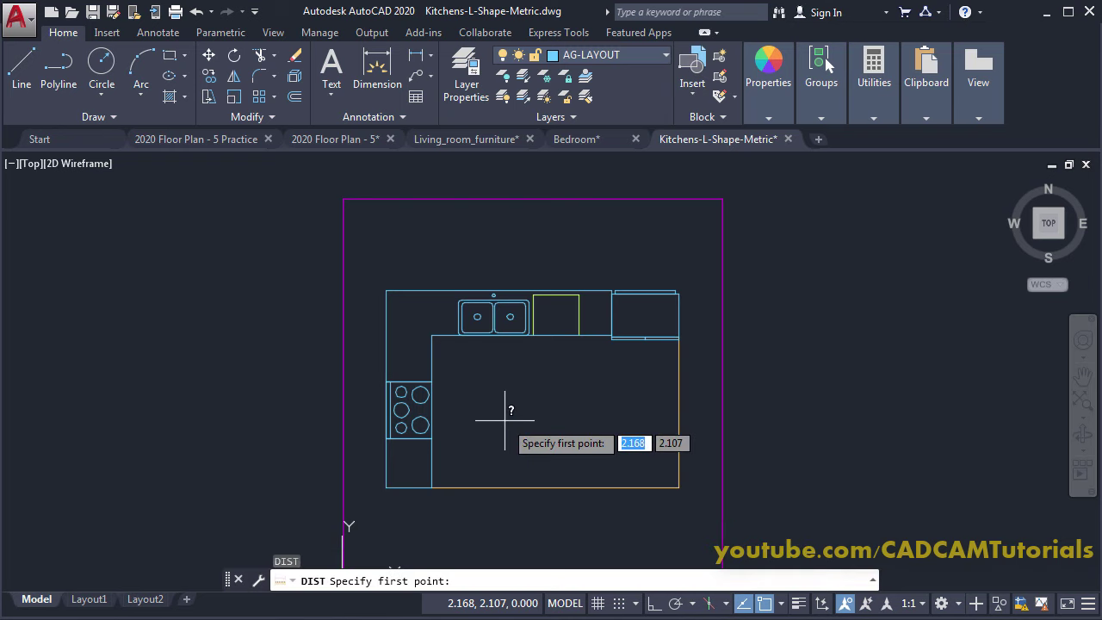
click(386, 291)
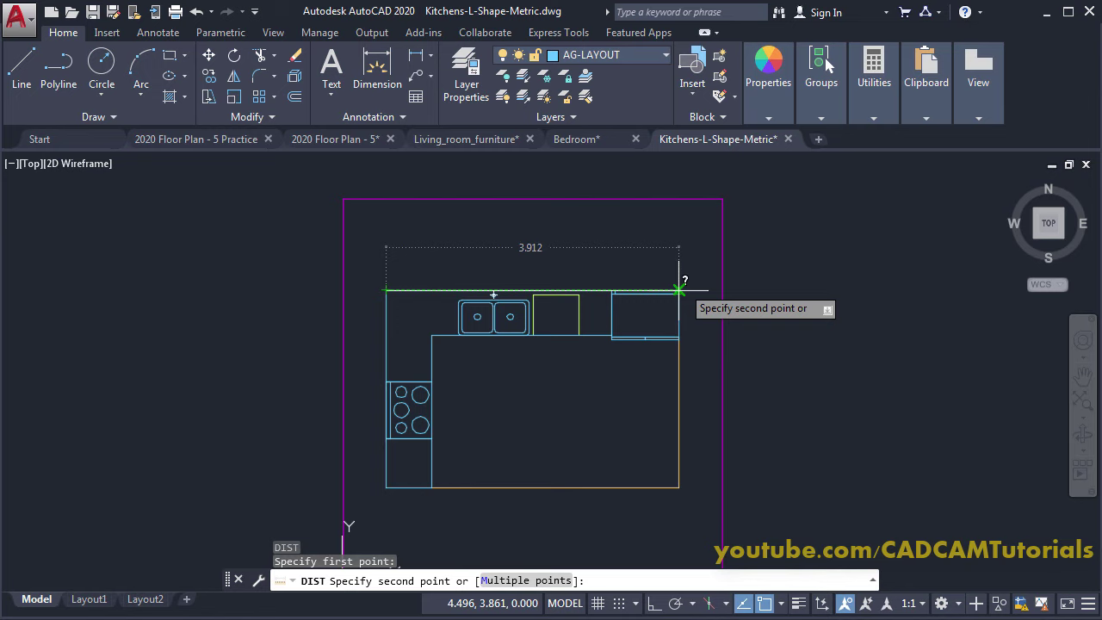
key(Escape)
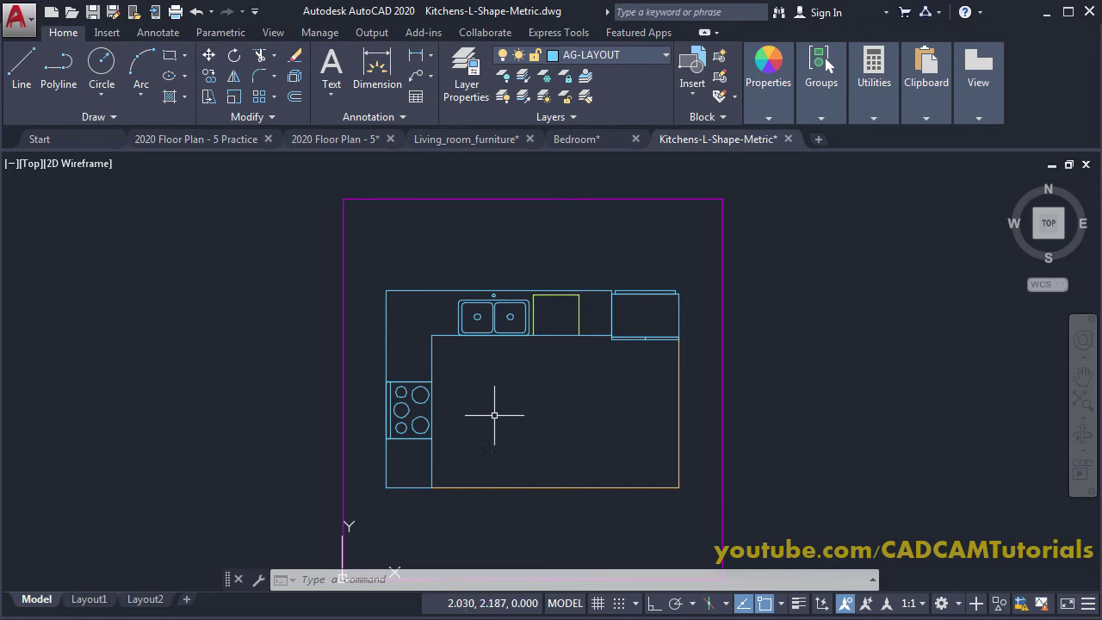
Step: Copy the whole kitchen layout inside the magenta frame to the clipboard with a base point, then clear the selection
click(374, 278)
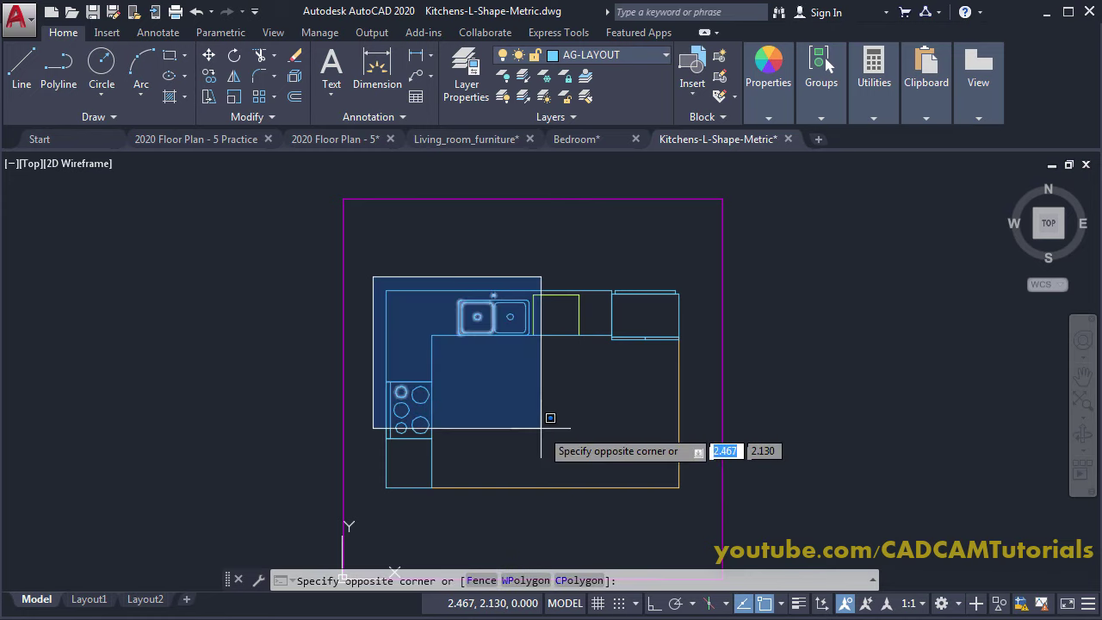
click(711, 493)
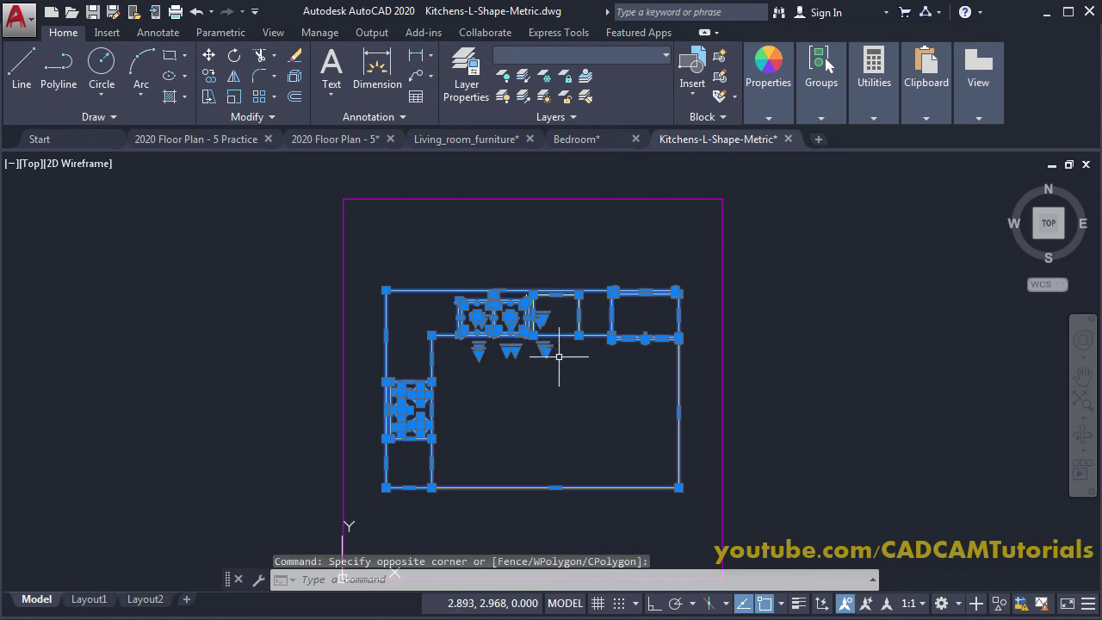
right_click(518, 327)
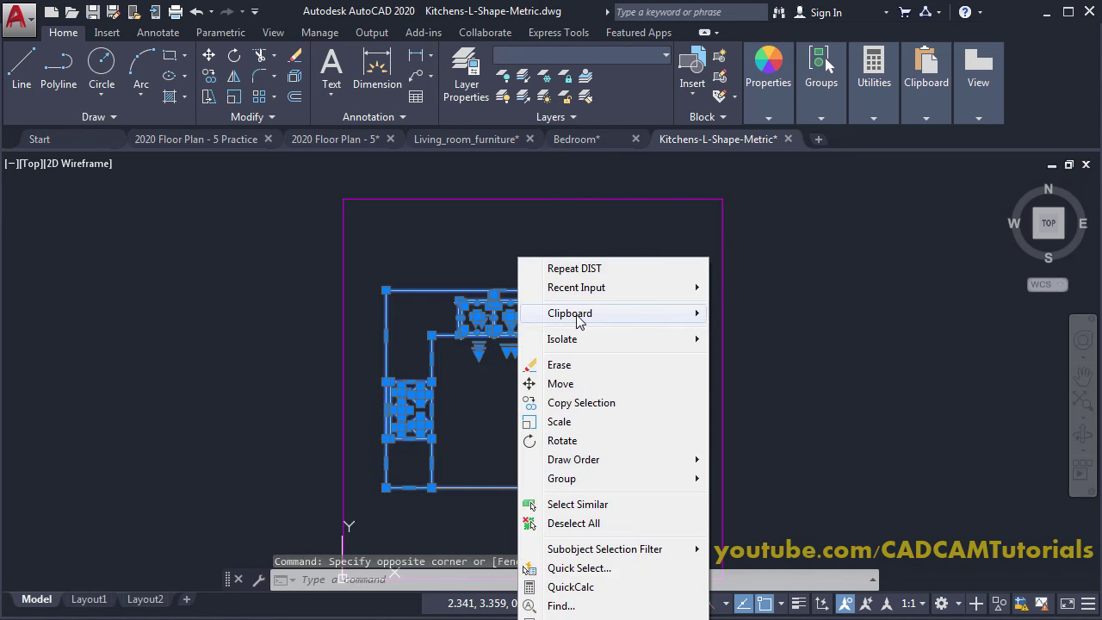
mouse_move(553, 315)
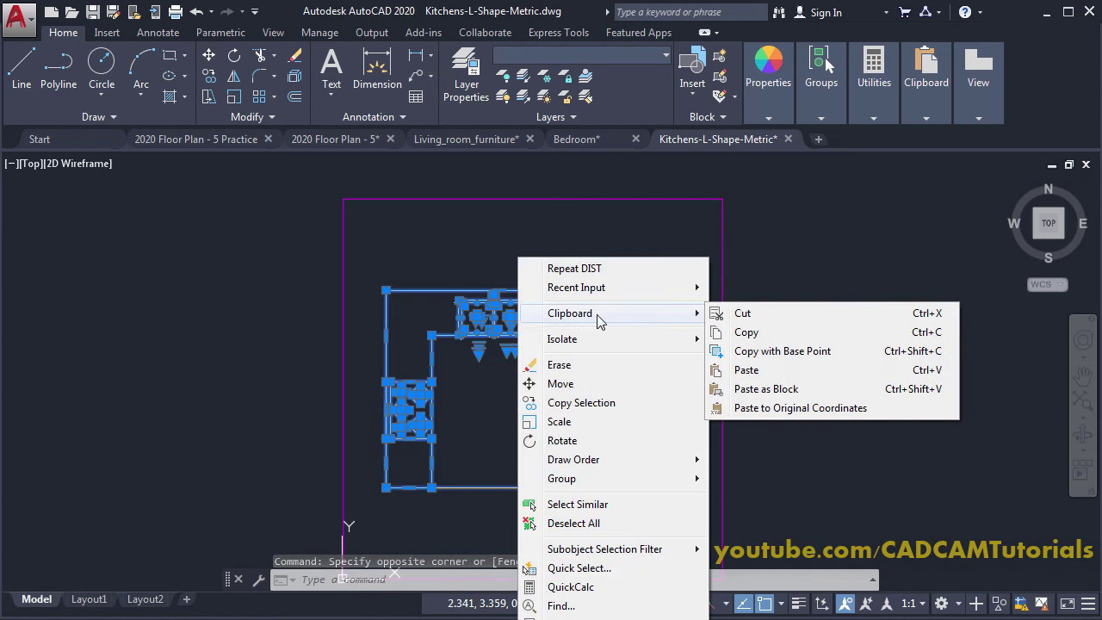
click(793, 351)
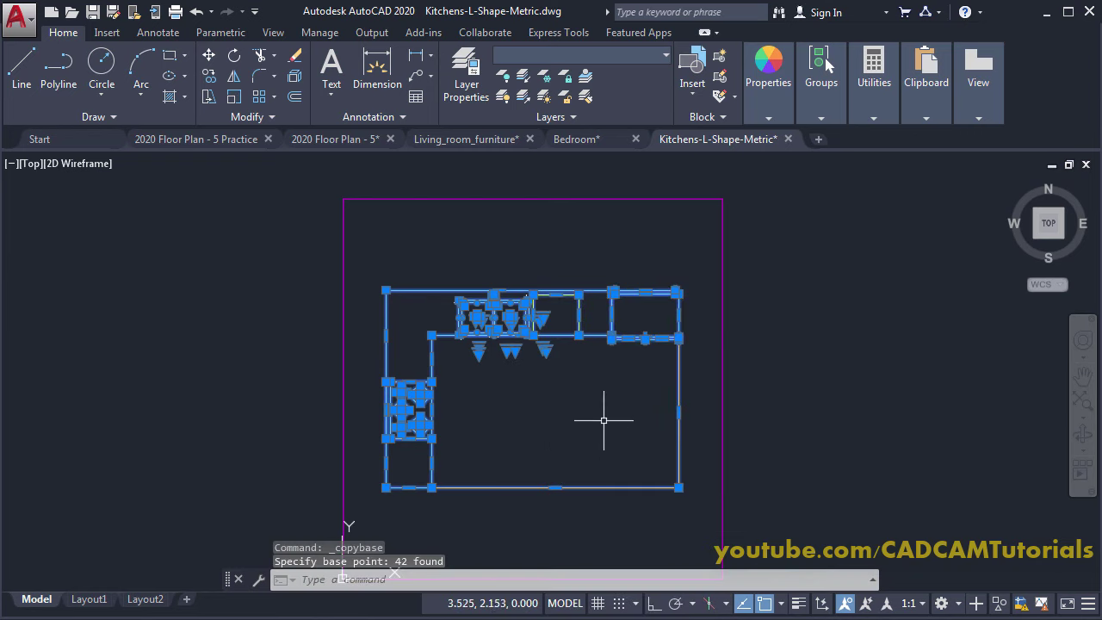
key(Escape)
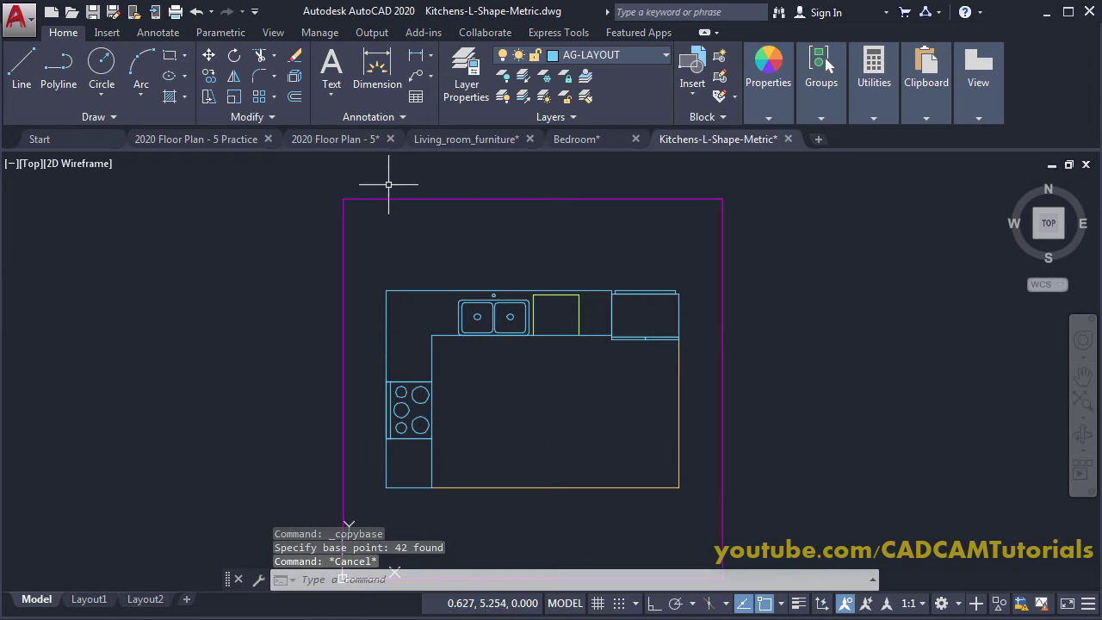
Step: Switch to the 2020 Floor Plan - 5 drawing and paste the kitchen layout in the empty space right of the CHAJJA label
click(336, 140)
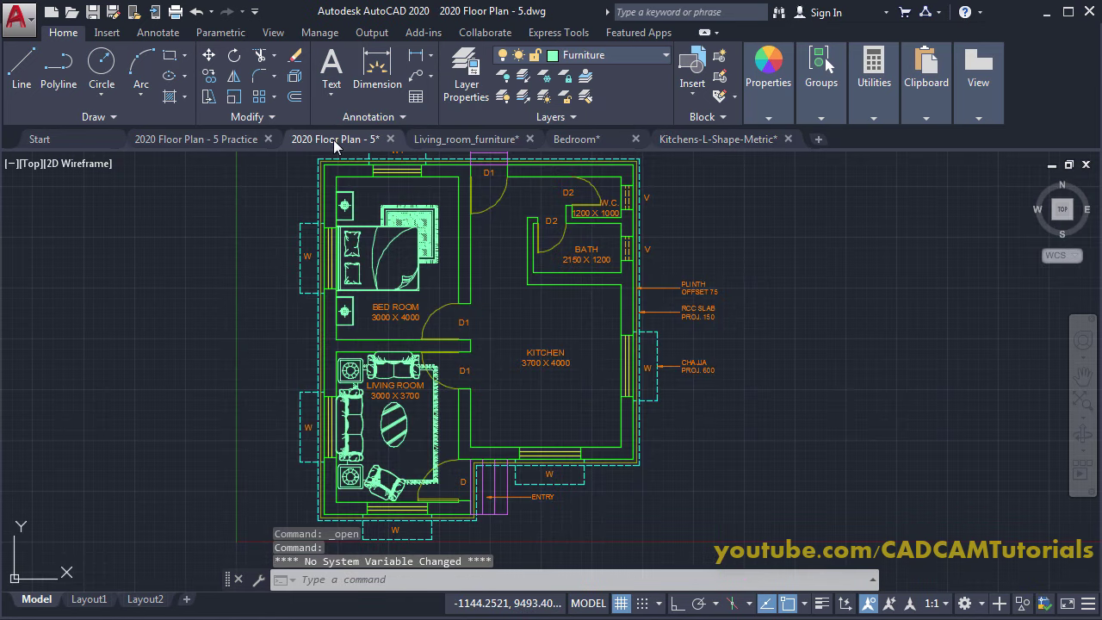
middle_drag(777, 370, 609, 374)
right_click(681, 377)
mouse_move(747, 116)
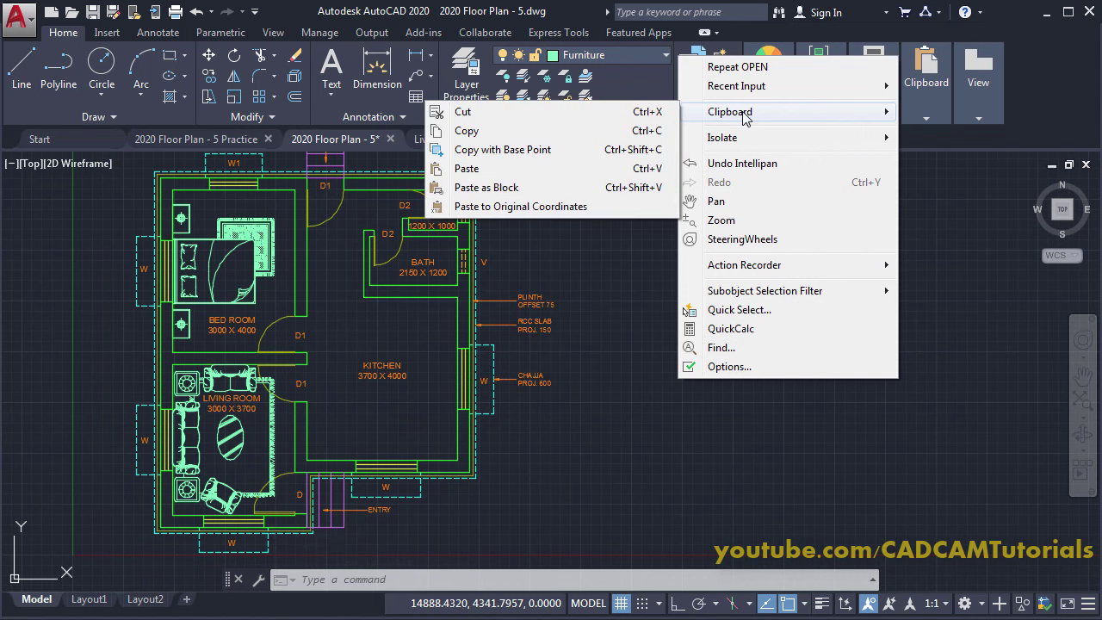
click(466, 169)
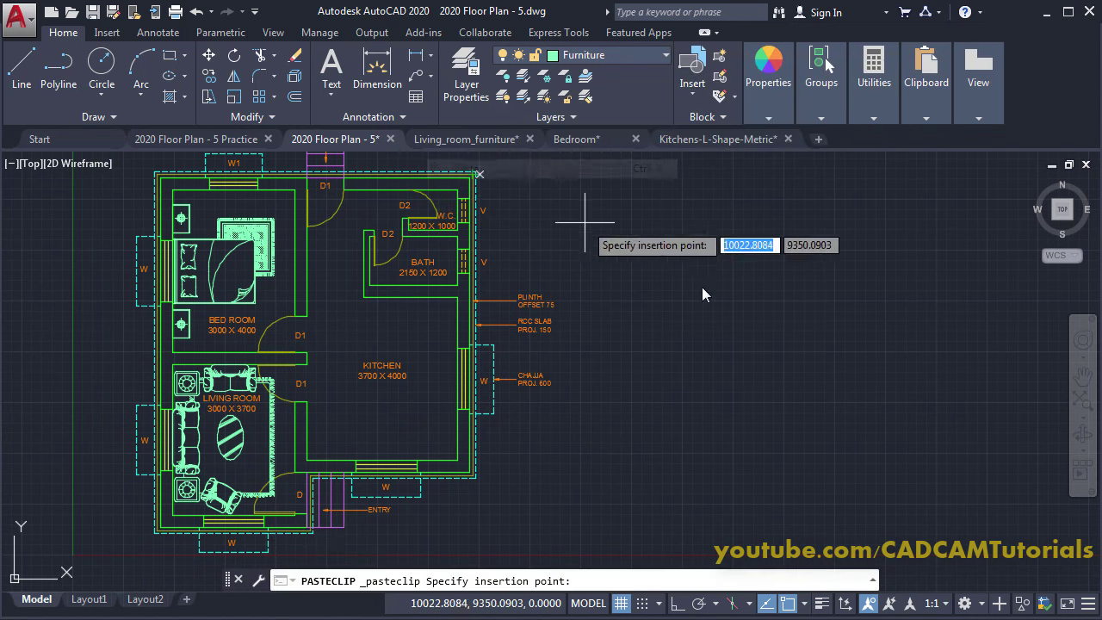
scroll(661, 415, up, 10)
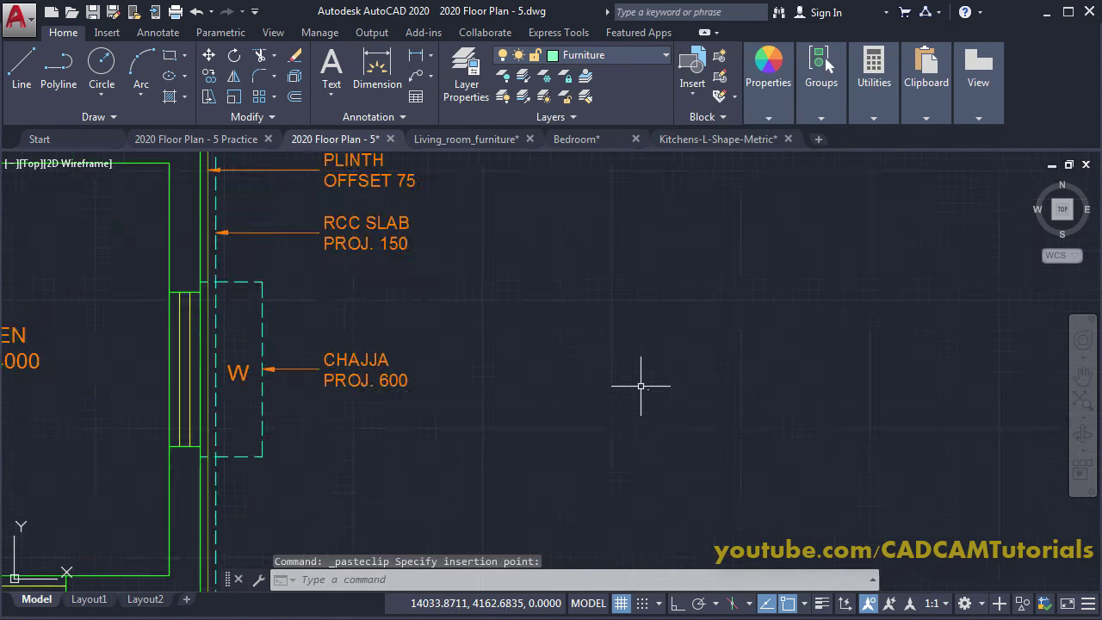
mouse_move(628, 308)
middle_down()
mouse_move(689, 342)
mouse_move(727, 337)
middle_up()
scroll(709, 374, up, 2)
middle_drag(598, 379, 596, 360)
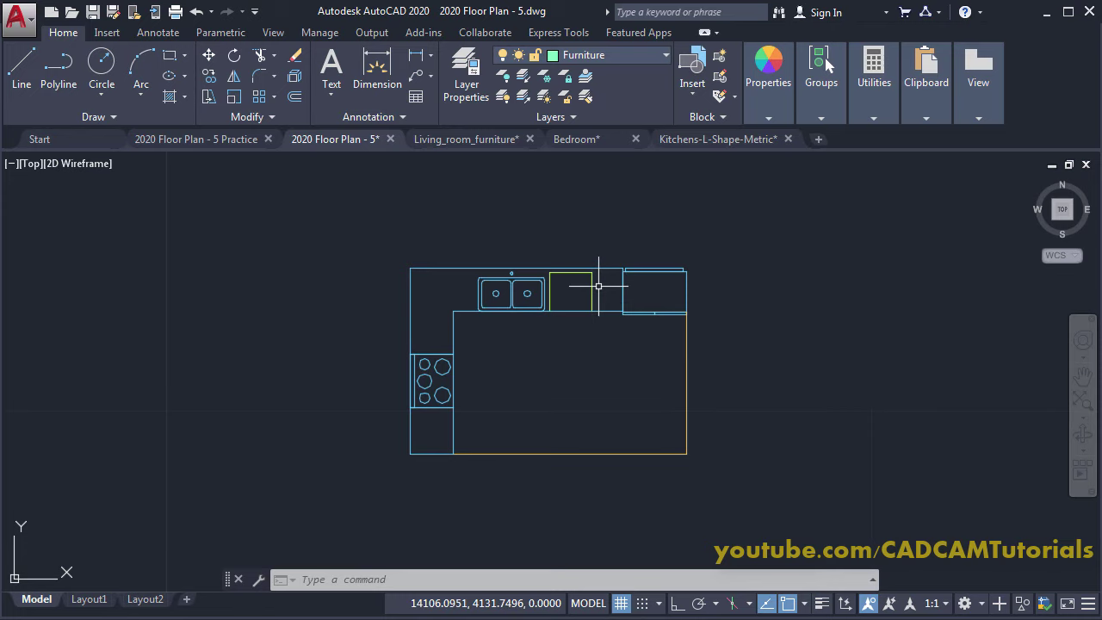
Step: Erase the outline closing the open side of the pasted kitchen and the yellow-green square beside the sink
text(e)
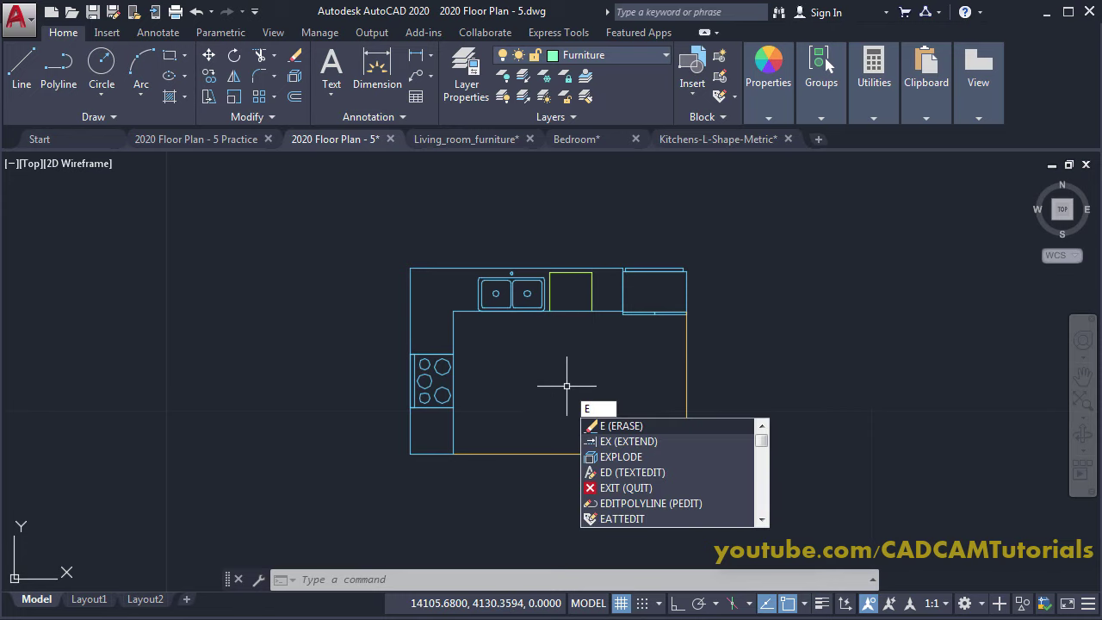
key(Return)
click(640, 454)
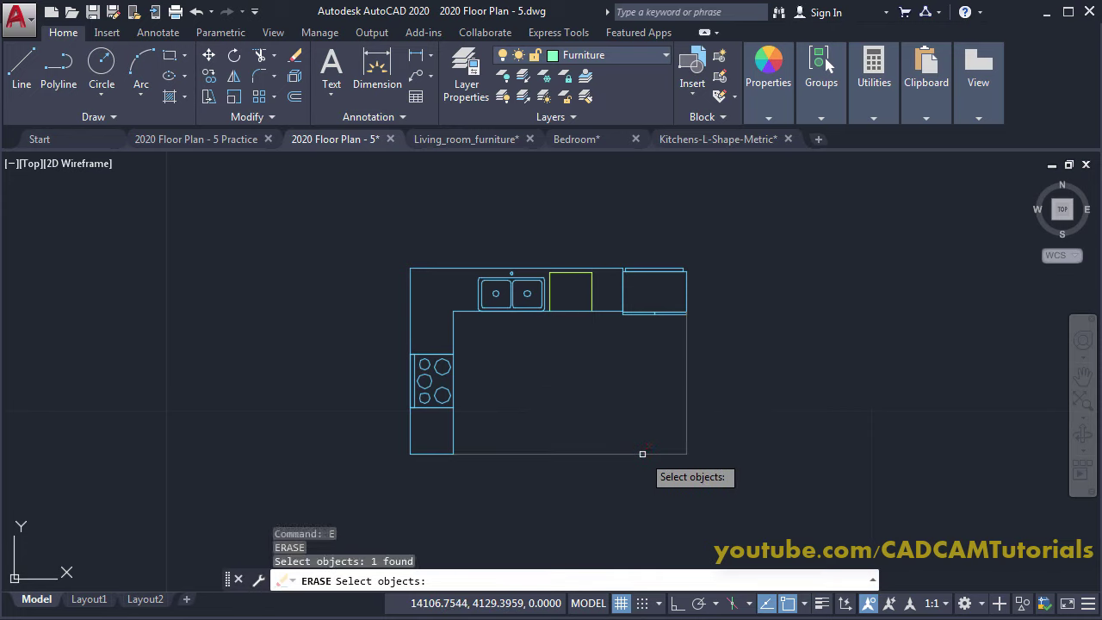
click(592, 294)
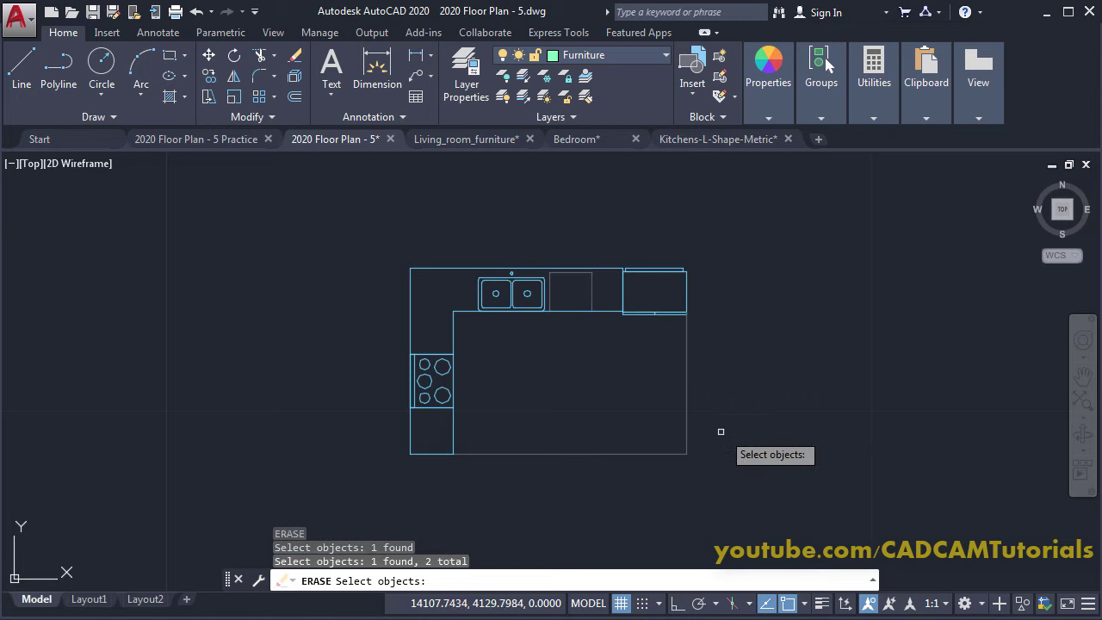
key(Return)
Step: Scale the whole pasted kitchen layout by a factor of 1000 from the lower-left corner of its counter
text(SC)
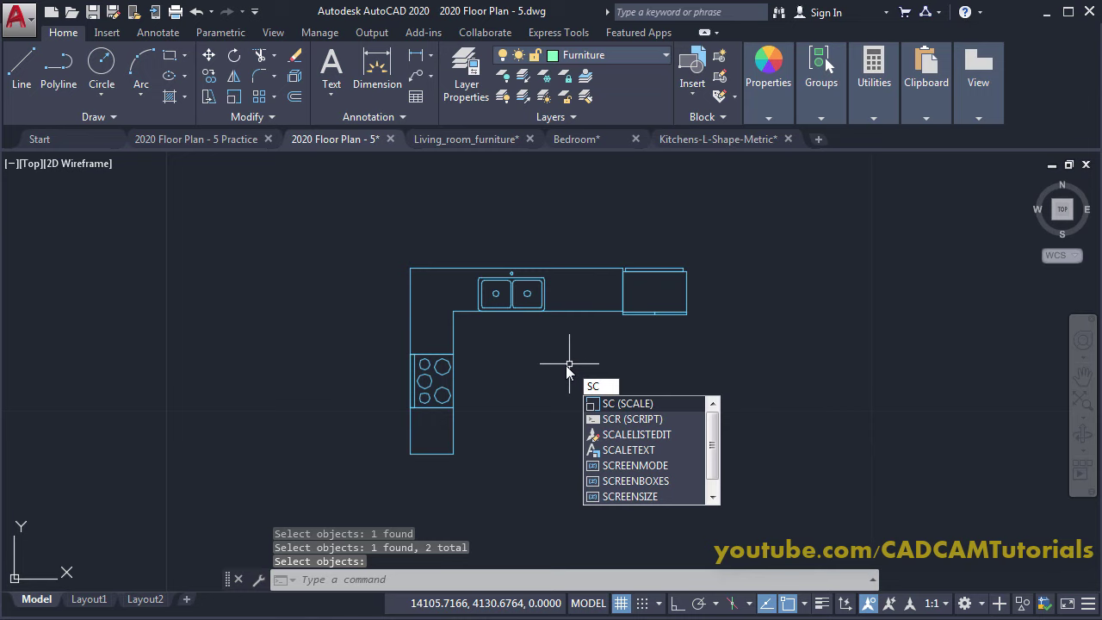
key(Return)
click(728, 219)
click(384, 491)
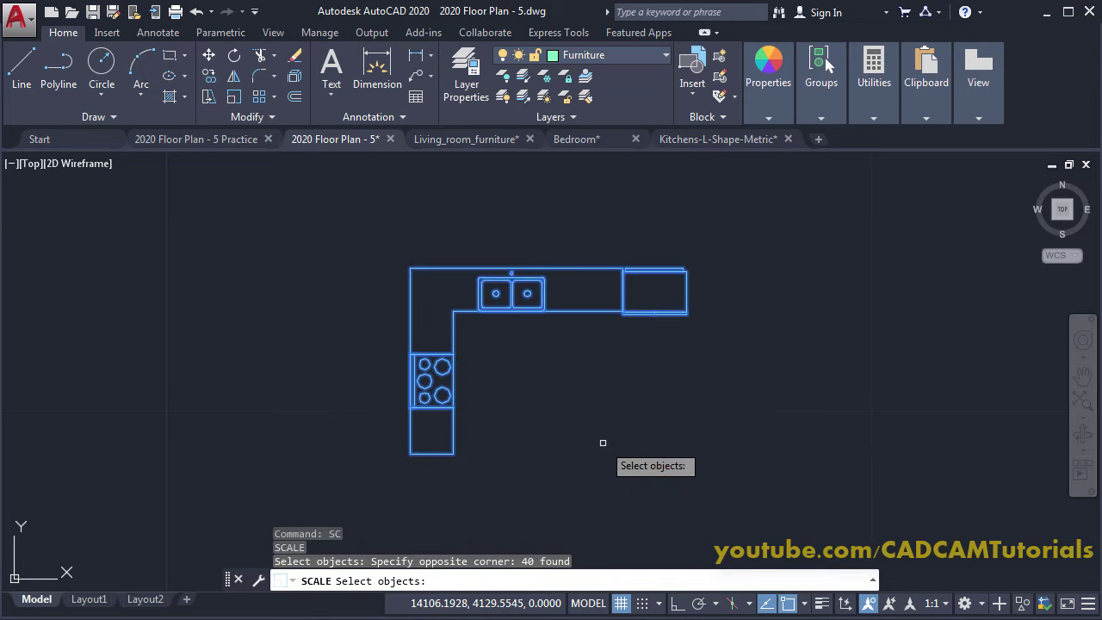
key(Return)
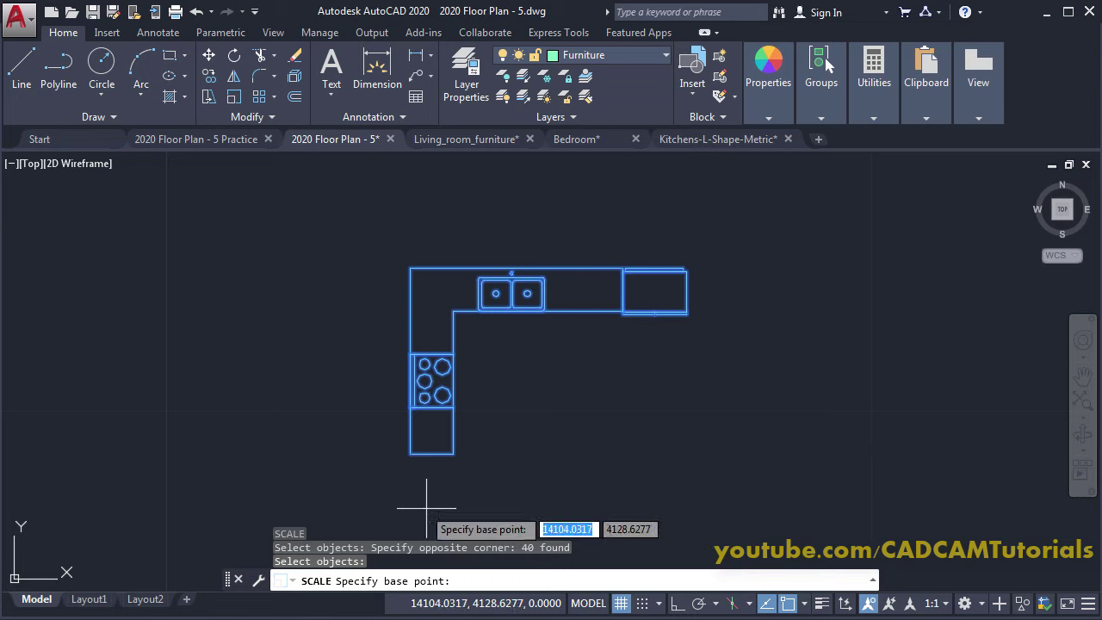
click(410, 455)
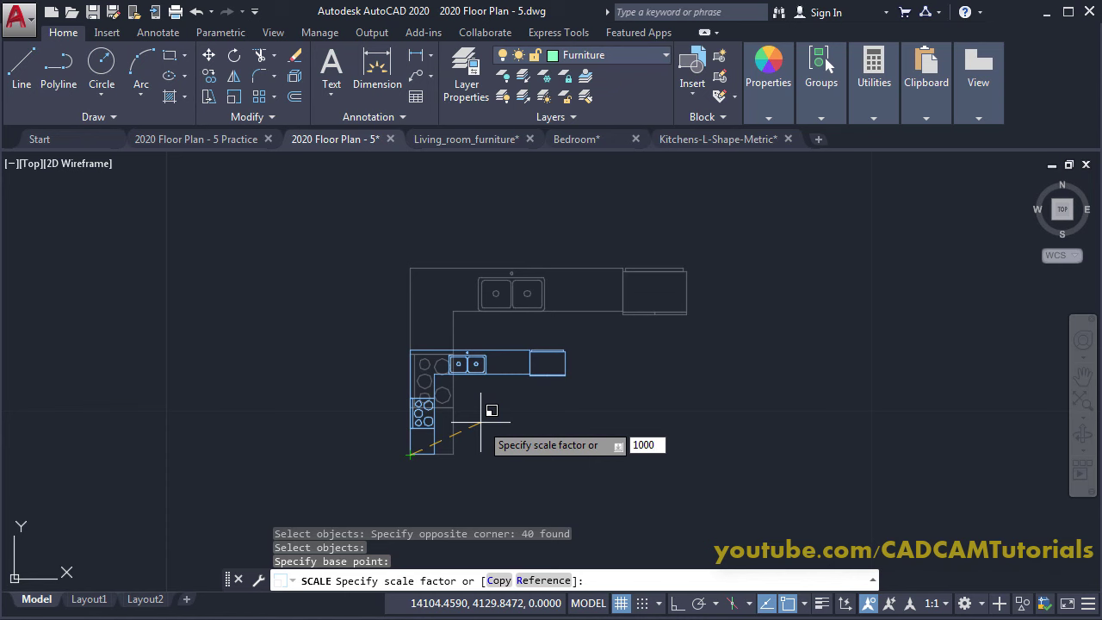
key(Return)
scroll(423, 406, down, 10)
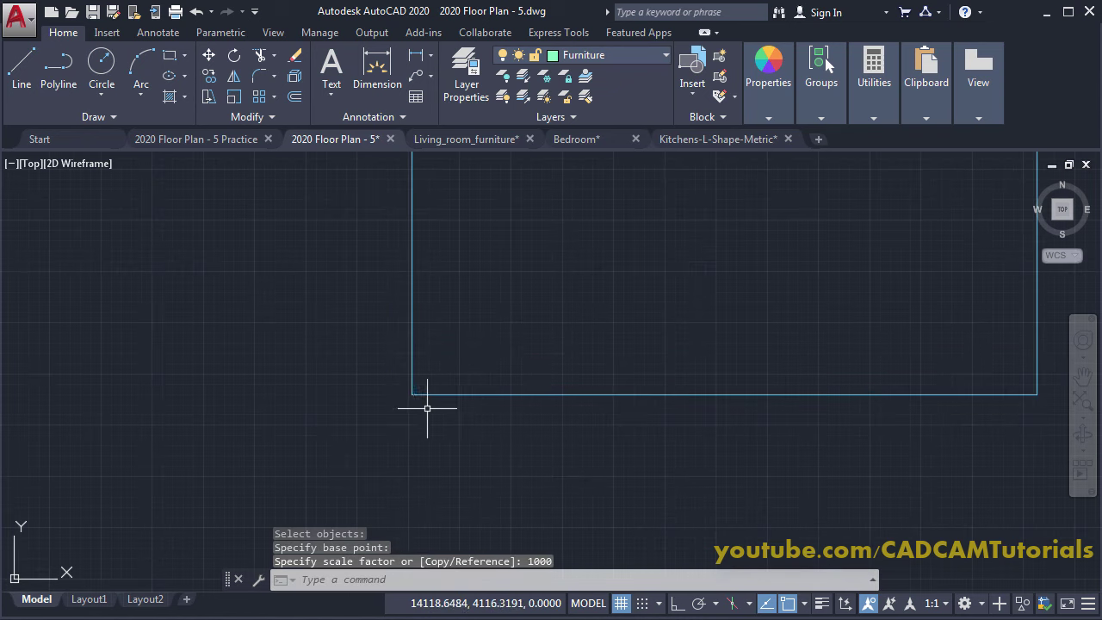
scroll(402, 436, up, 2)
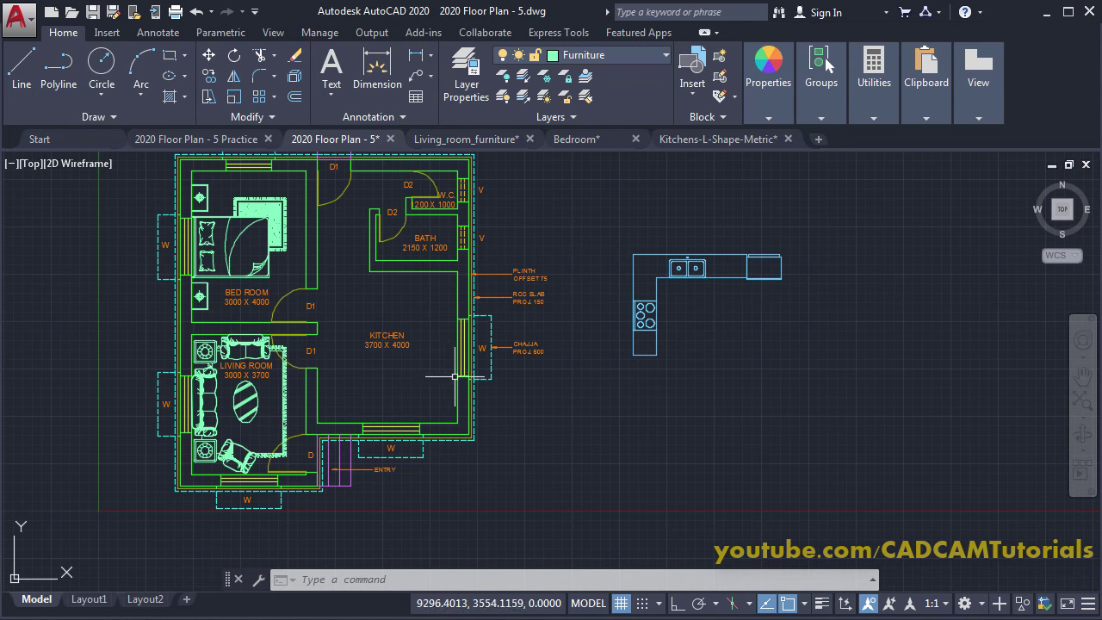
Step: Align the kitchen layout: outer counter corner to the room's lower-right inner corner, refrigerator end to the upper-right, cooktop-leg end to the lower-left
scroll(698, 307, up, 5)
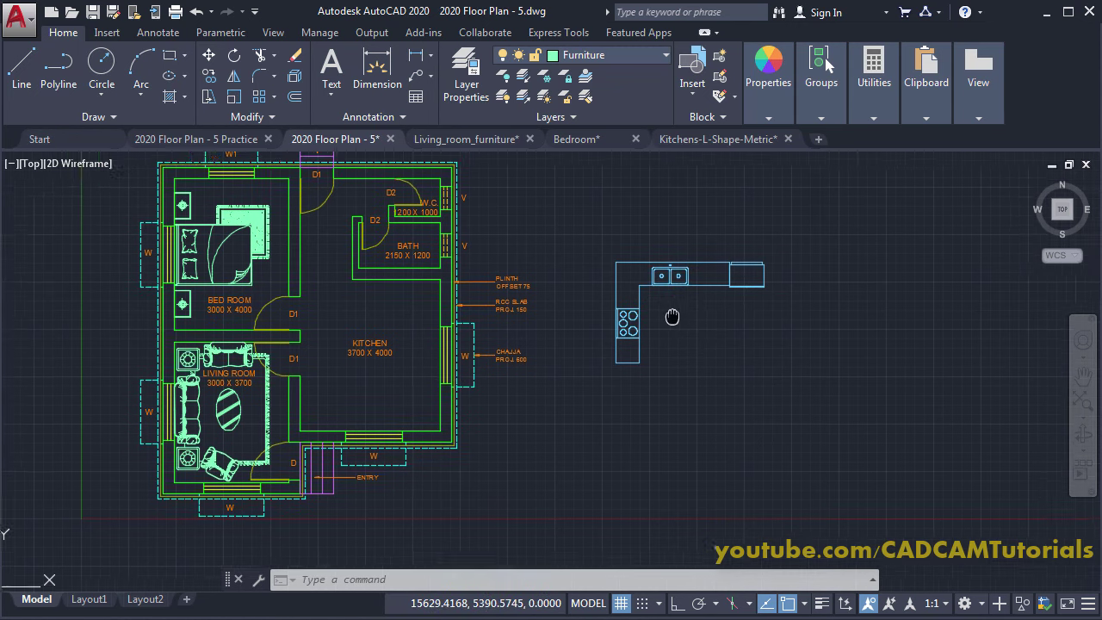
middle_drag(594, 328, 648, 325)
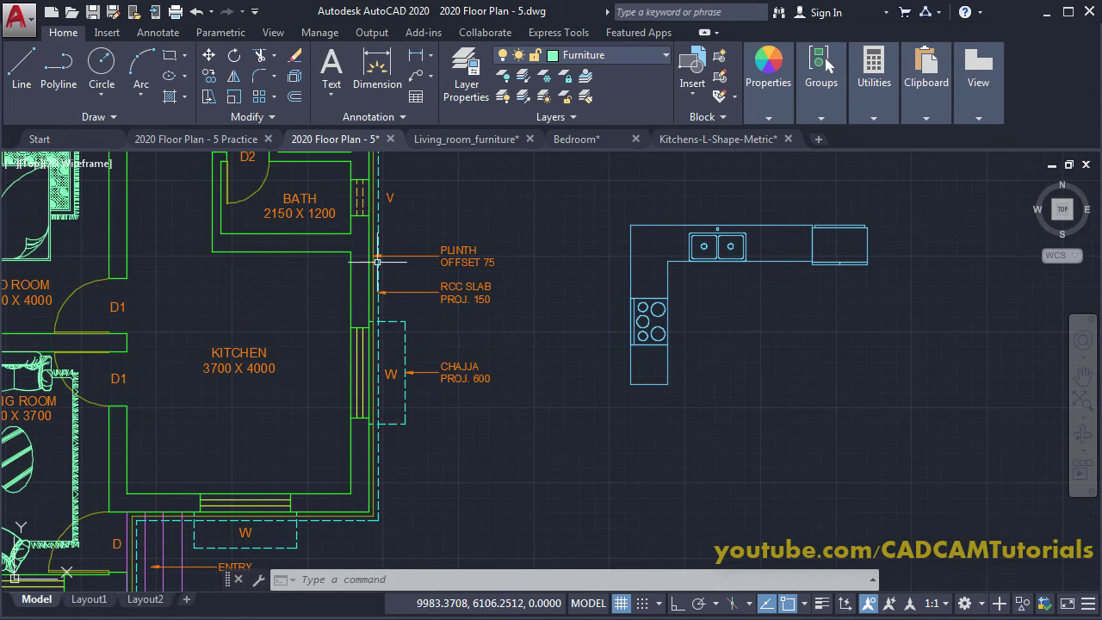
click(254, 117)
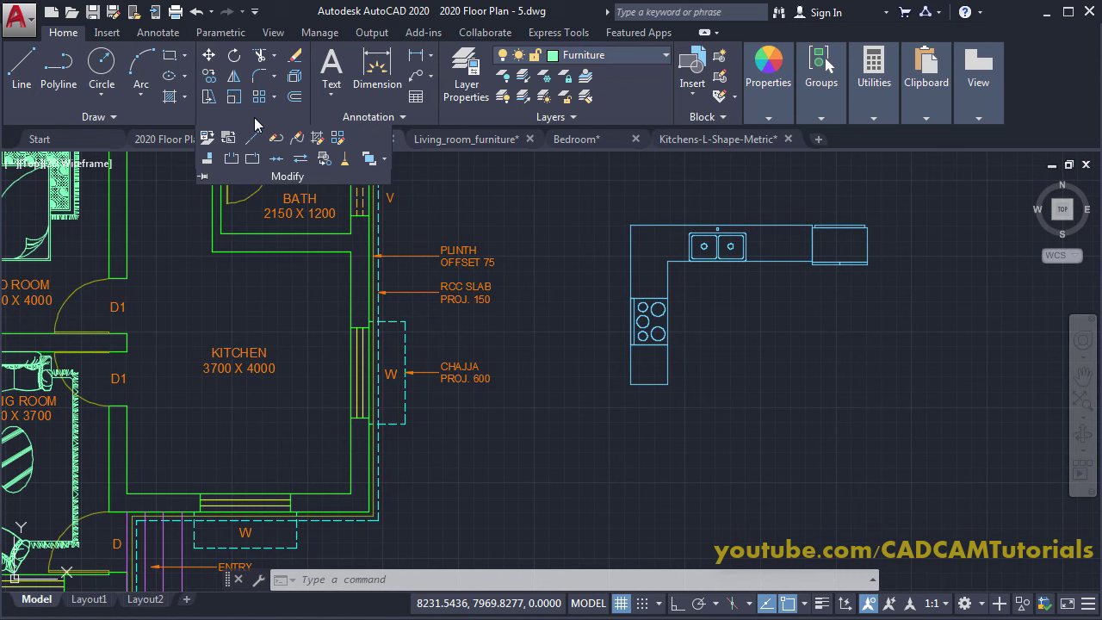
click(208, 160)
click(896, 201)
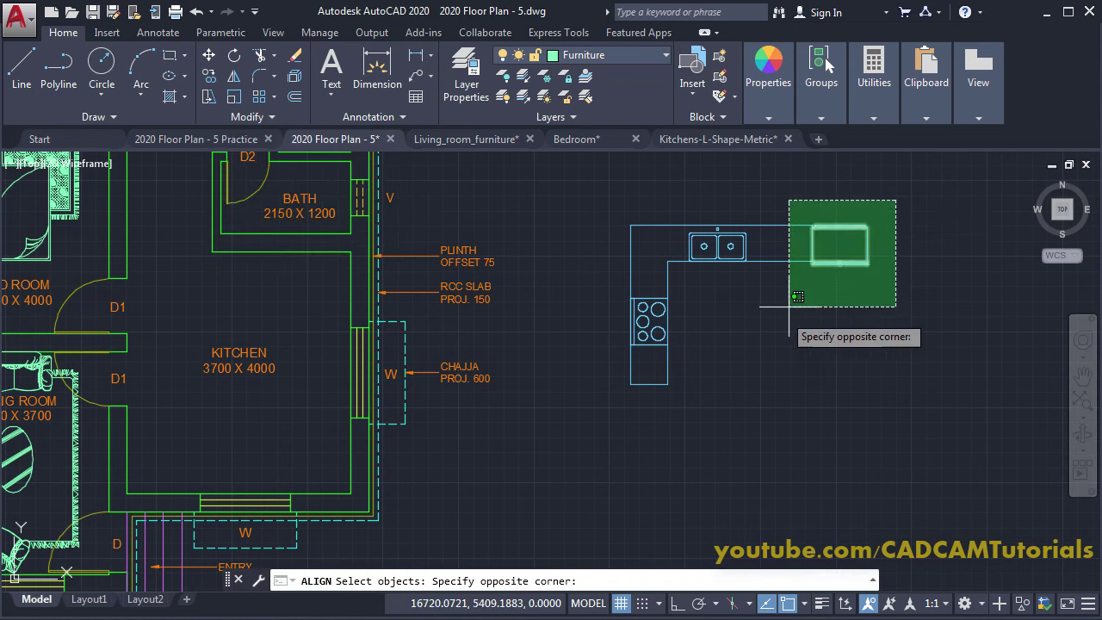
click(581, 420)
key(Return)
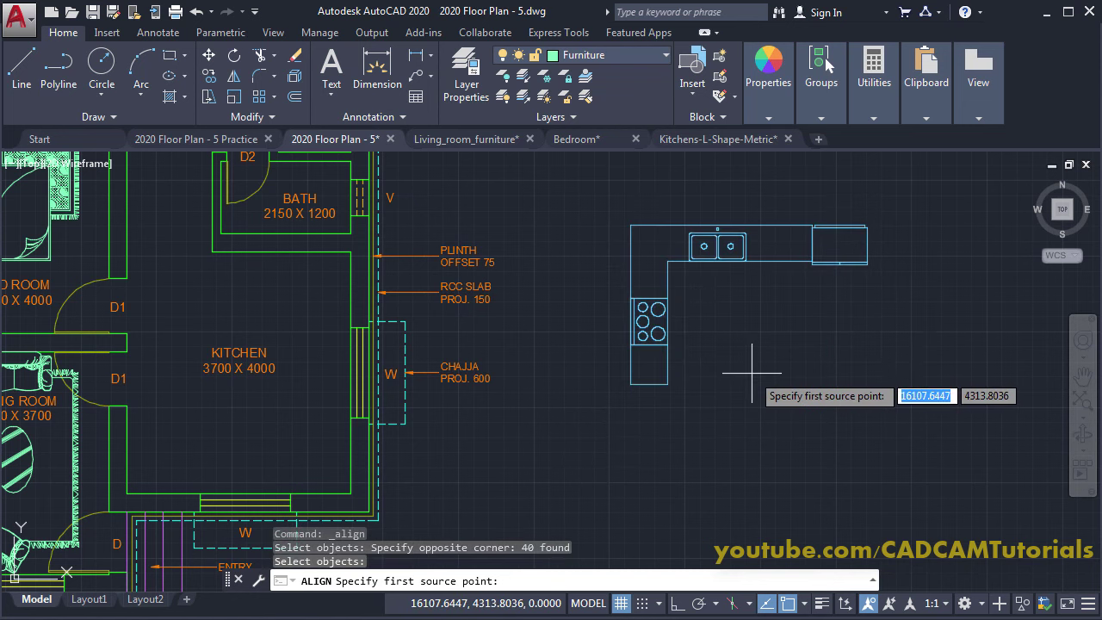
click(630, 225)
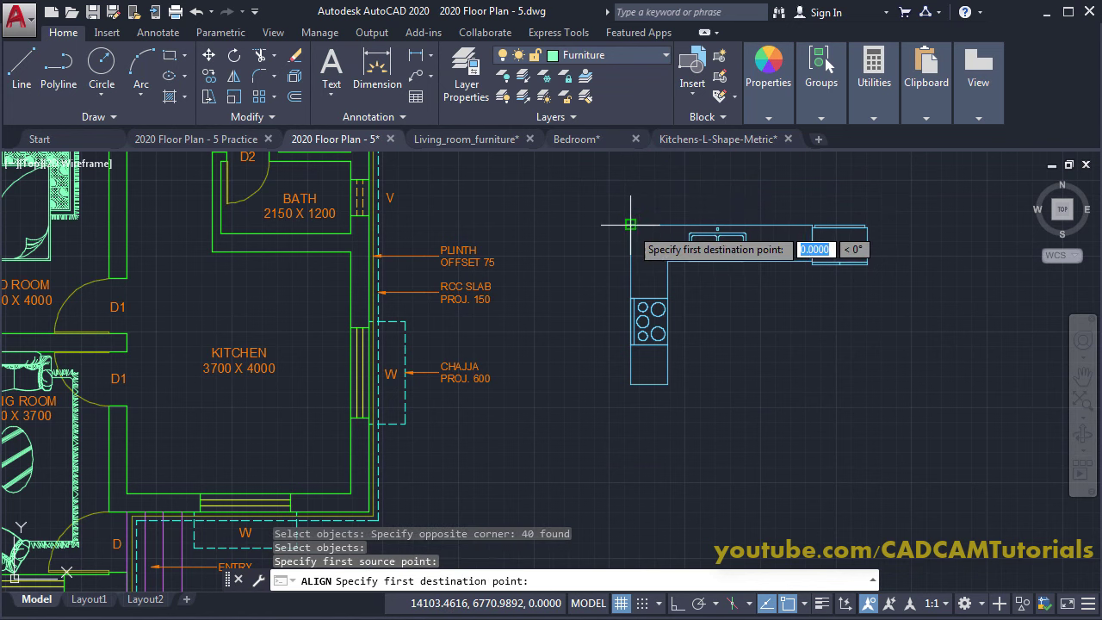
click(351, 494)
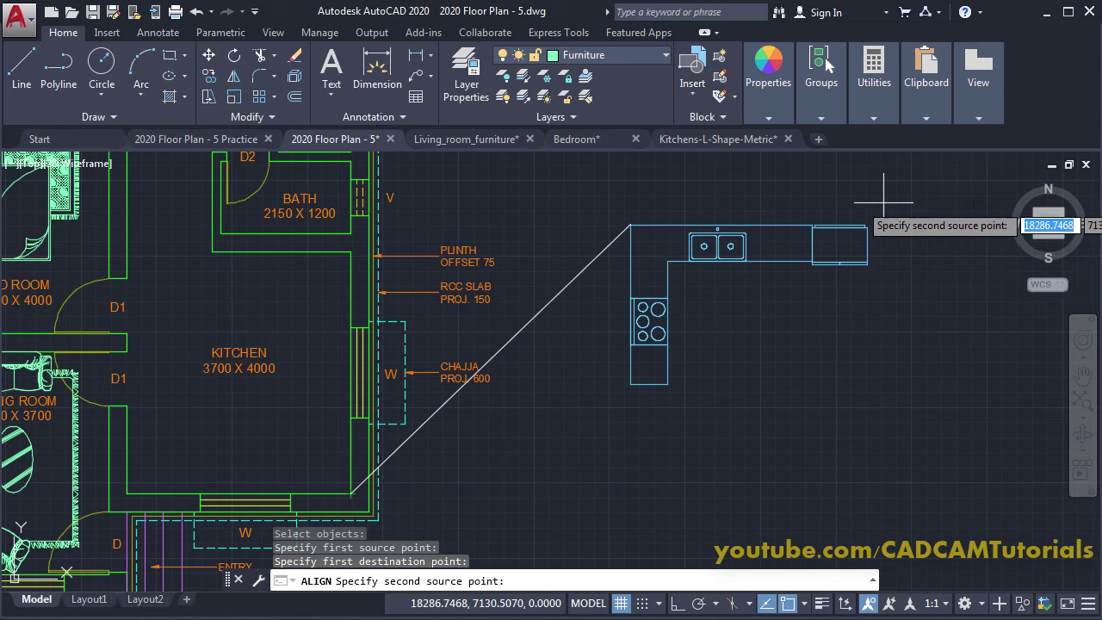
click(865, 224)
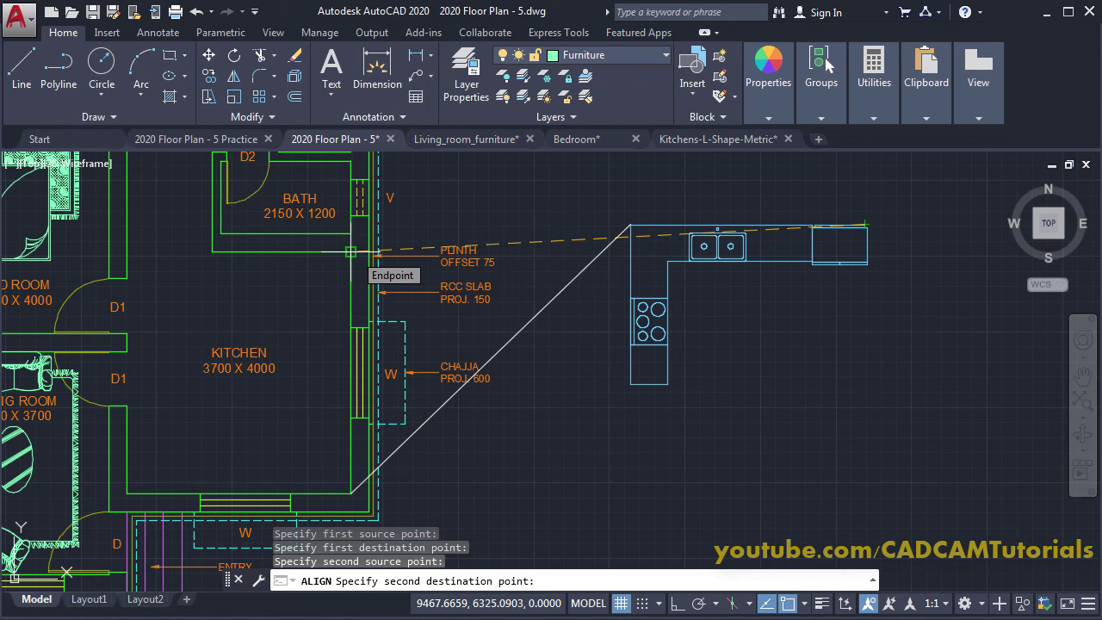
click(350, 252)
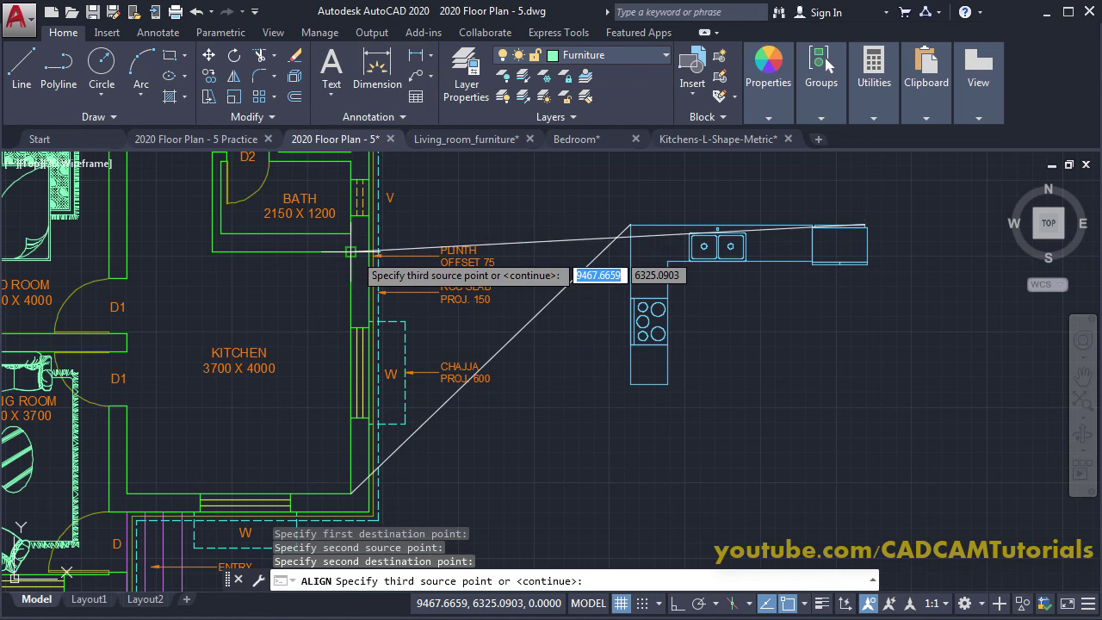
click(630, 384)
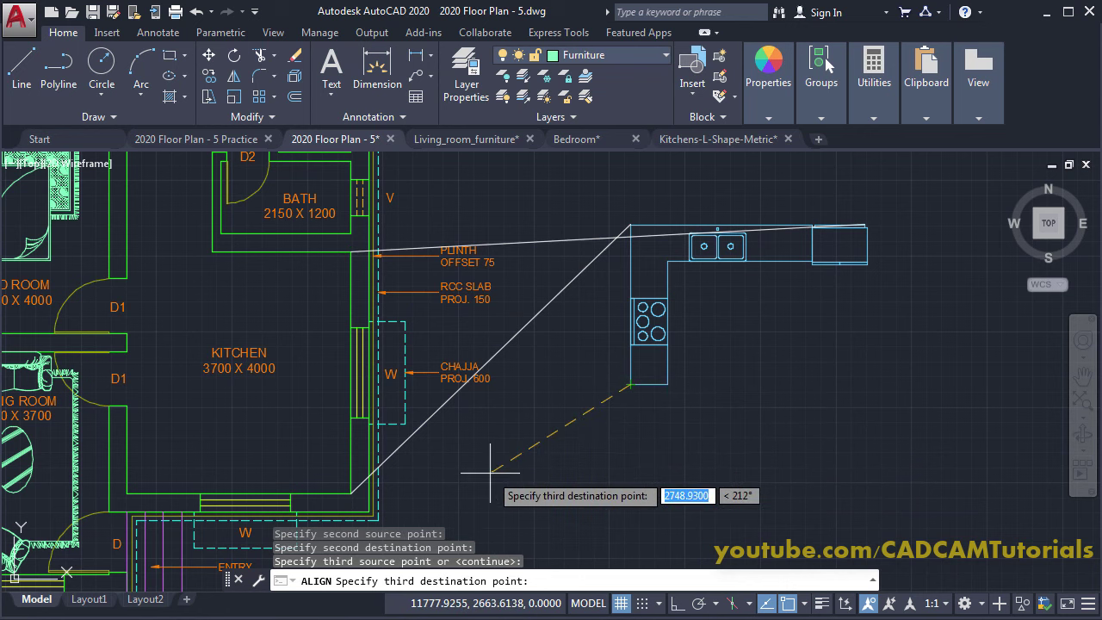
click(127, 493)
middle_drag(517, 450, 550, 448)
scroll(551, 448, up, 3)
mouse_move(582, 253)
middle_down()
mouse_move(564, 425)
mouse_move(571, 342)
middle_up()
scroll(564, 426, up, 4)
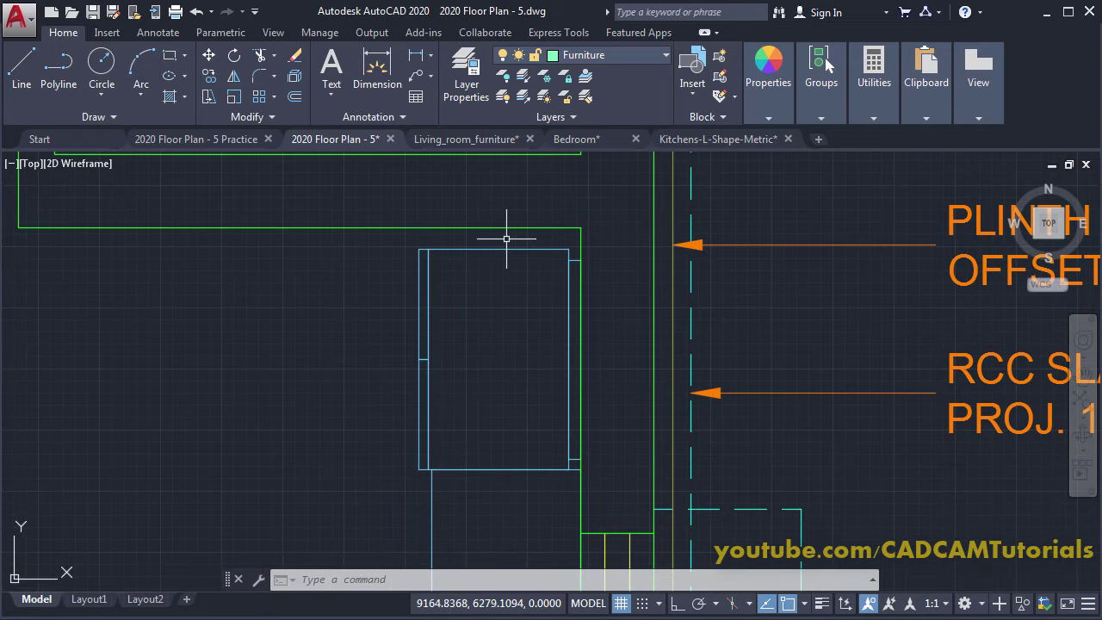
middle_drag(535, 262, 533, 238)
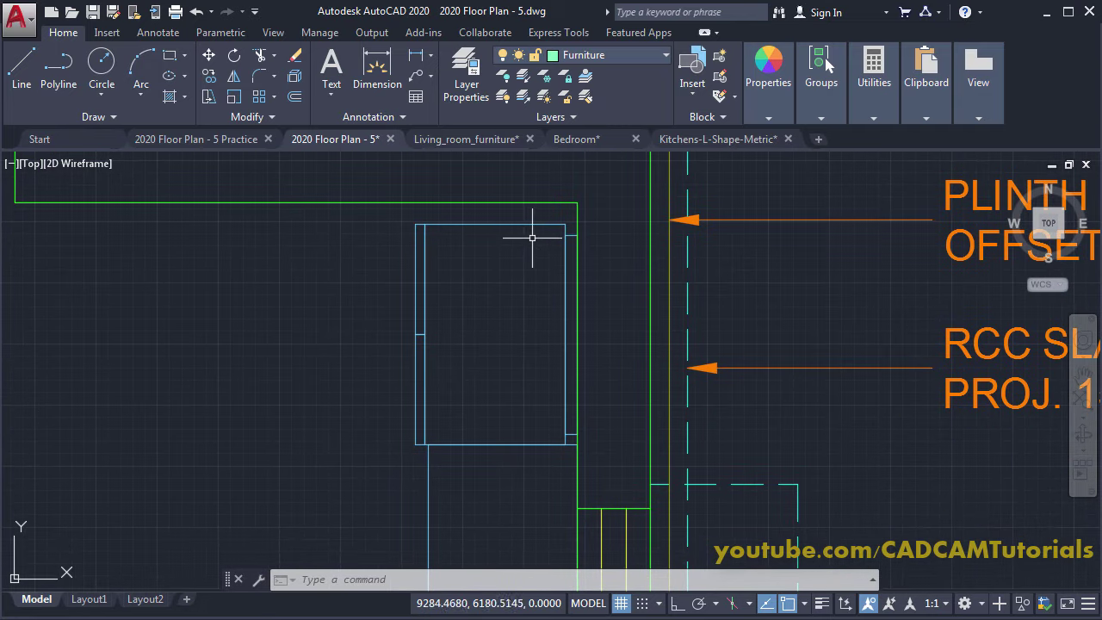
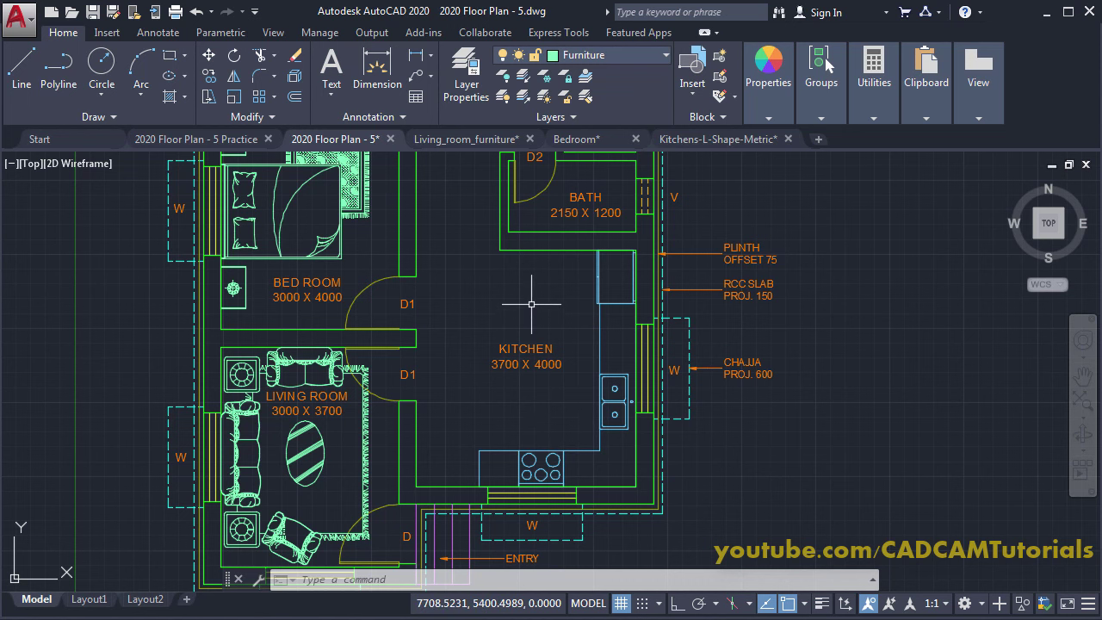
Step: Insert the Dinning Table1.dwg drawing as a block in the kitchen, just above the KITCHEN label, and close the blocks palette
click(697, 97)
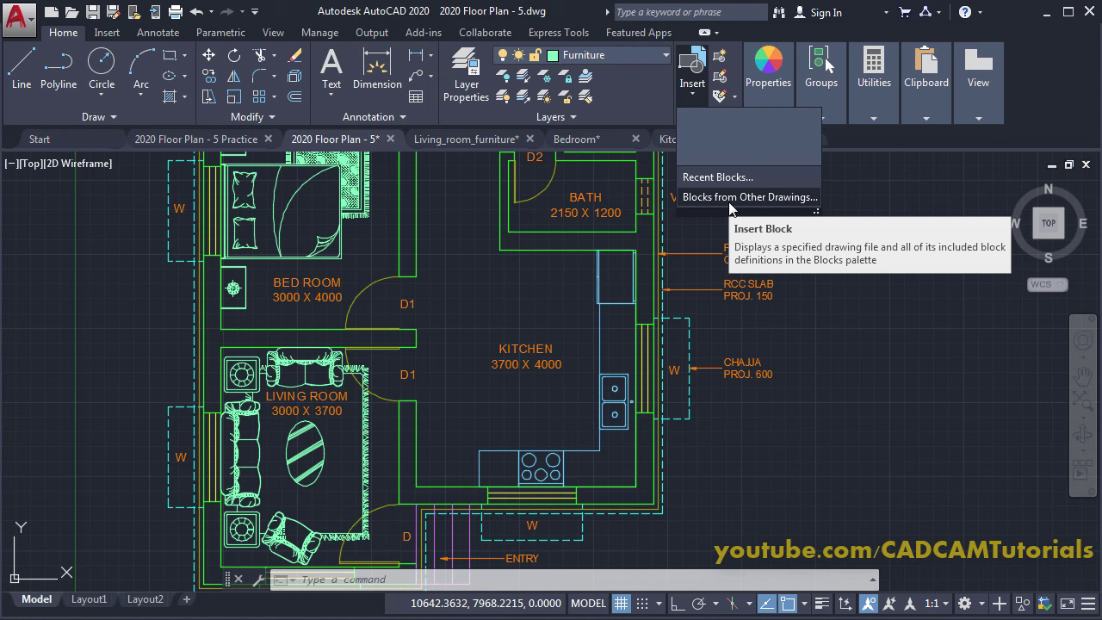
click(746, 200)
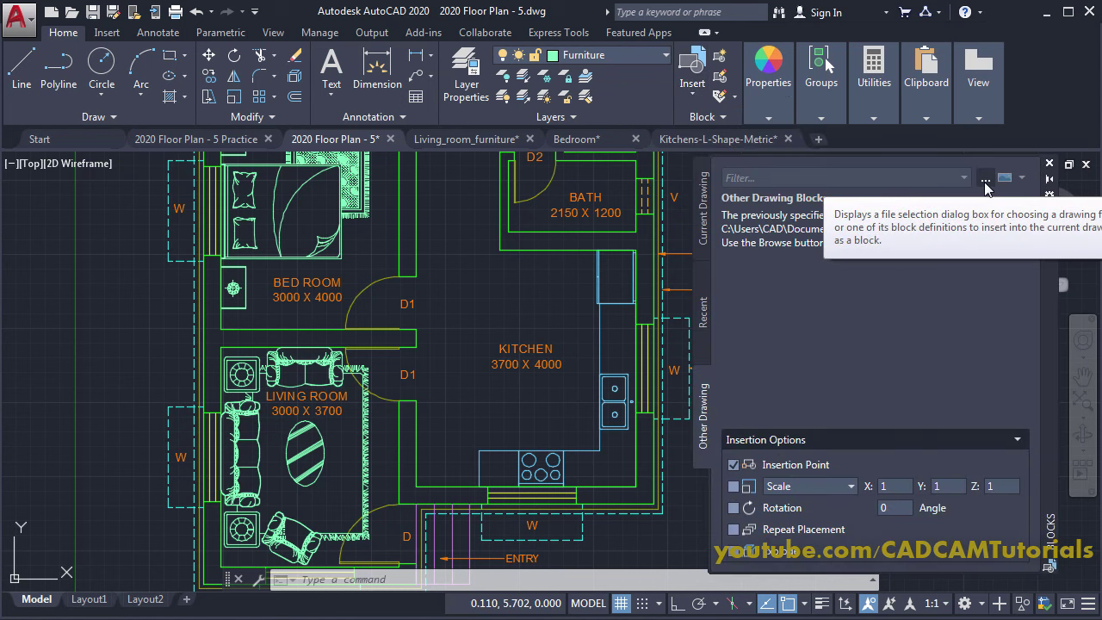
click(986, 183)
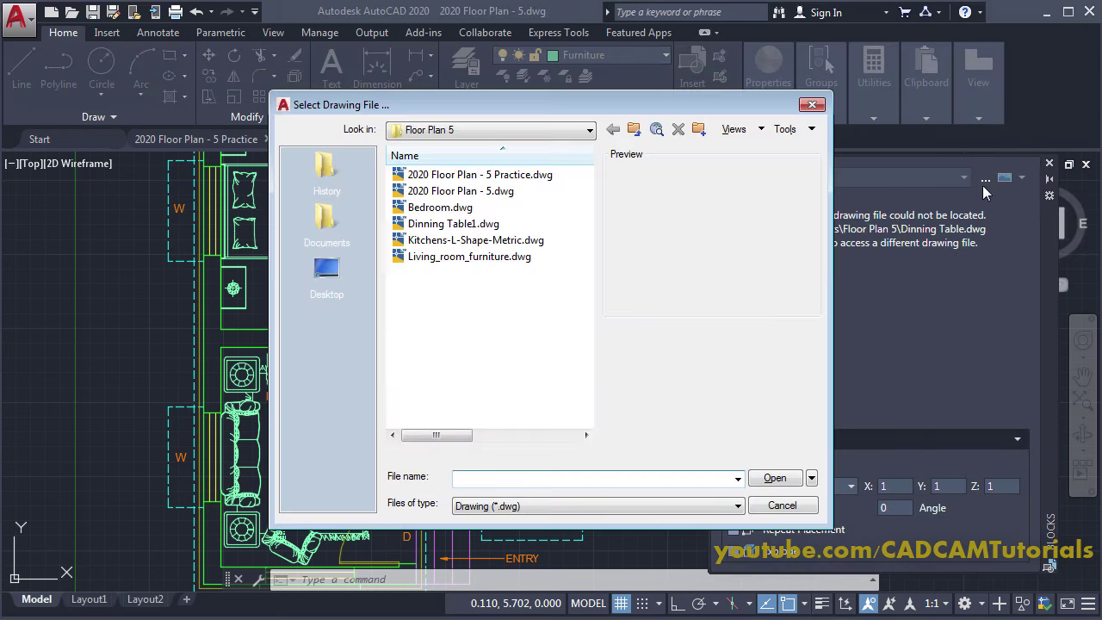
click(440, 227)
click(776, 478)
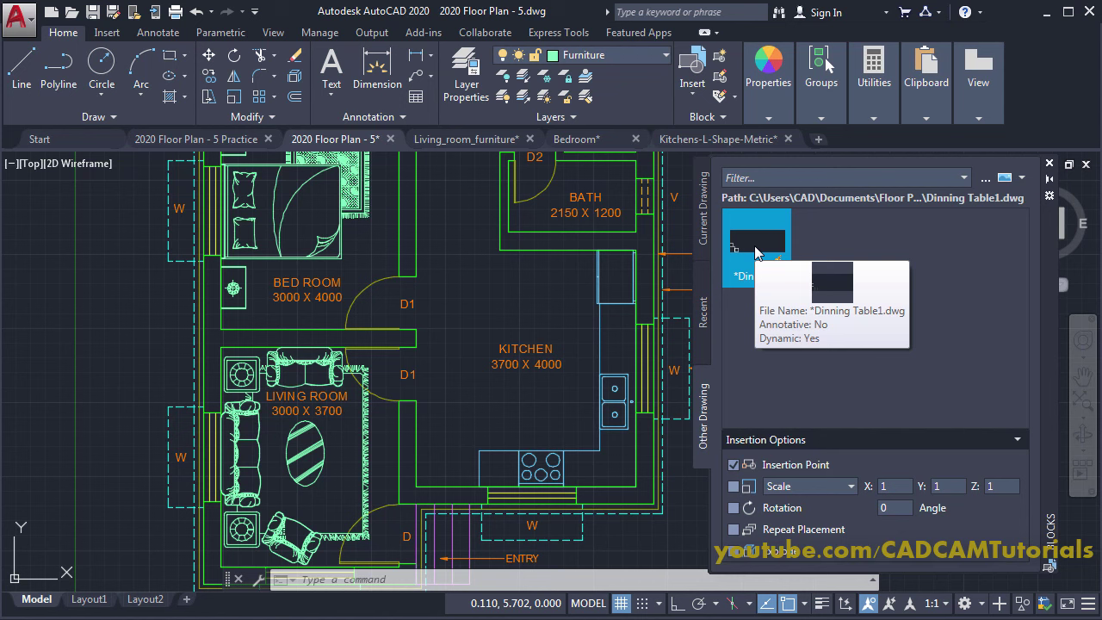
right_click(757, 251)
click(794, 260)
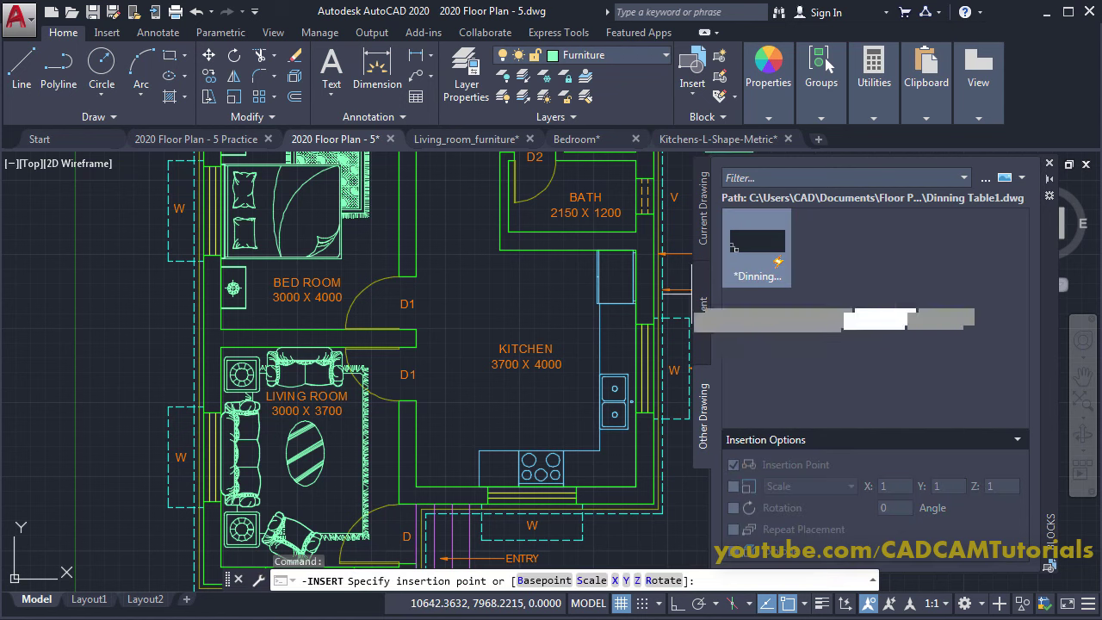
click(472, 331)
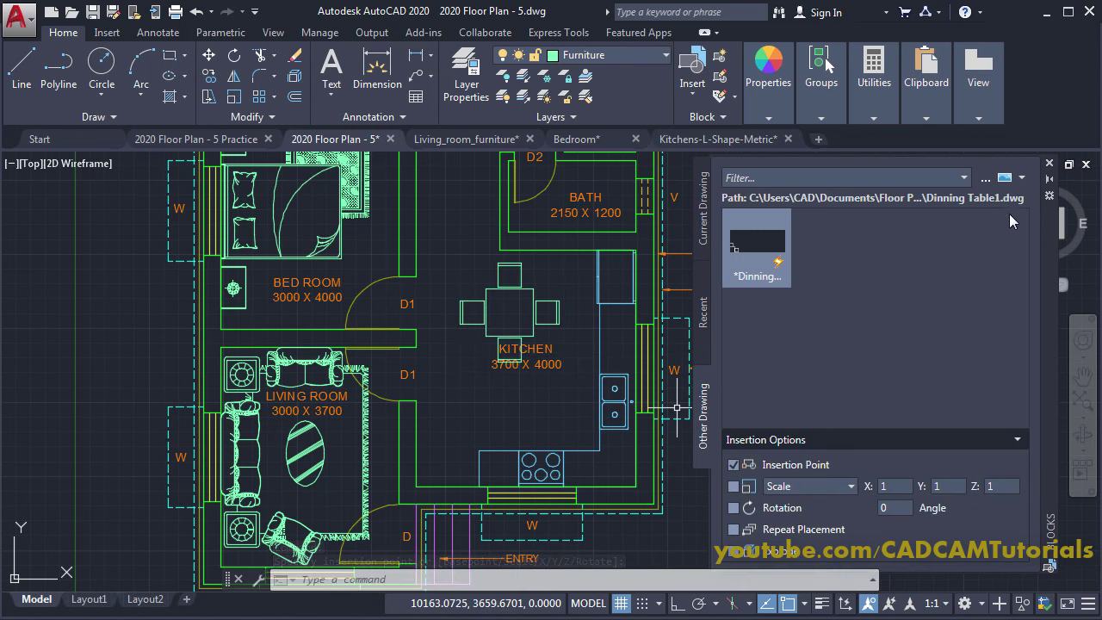
click(1050, 164)
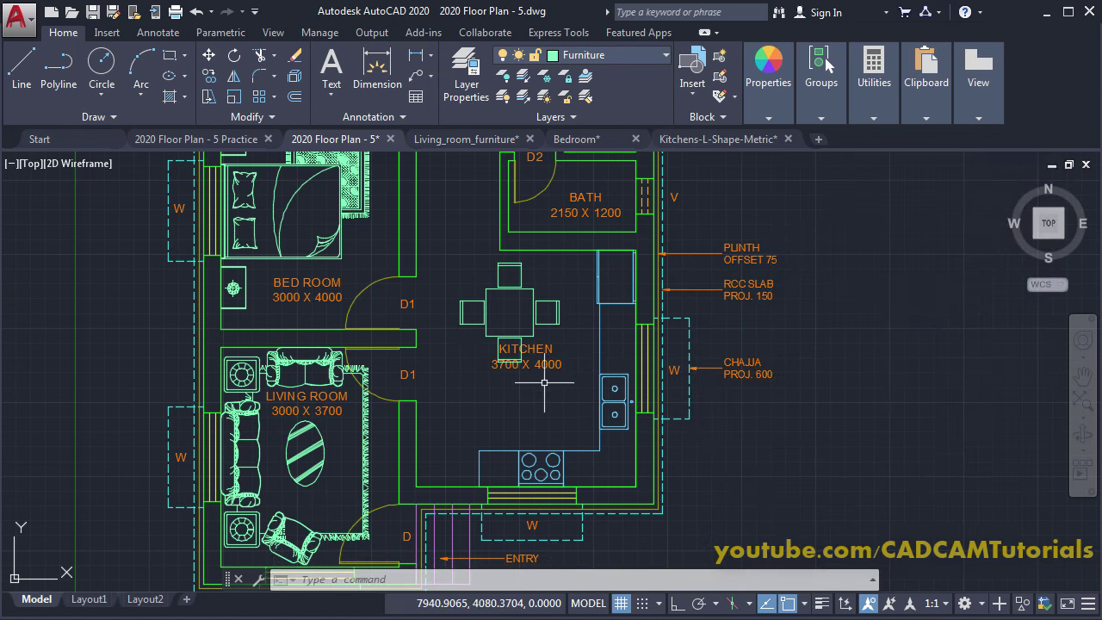
Step: Move the KITCHEN 3700 X 4000 label down, clear of the dining table's lower chair
scroll(545, 379, up, 2)
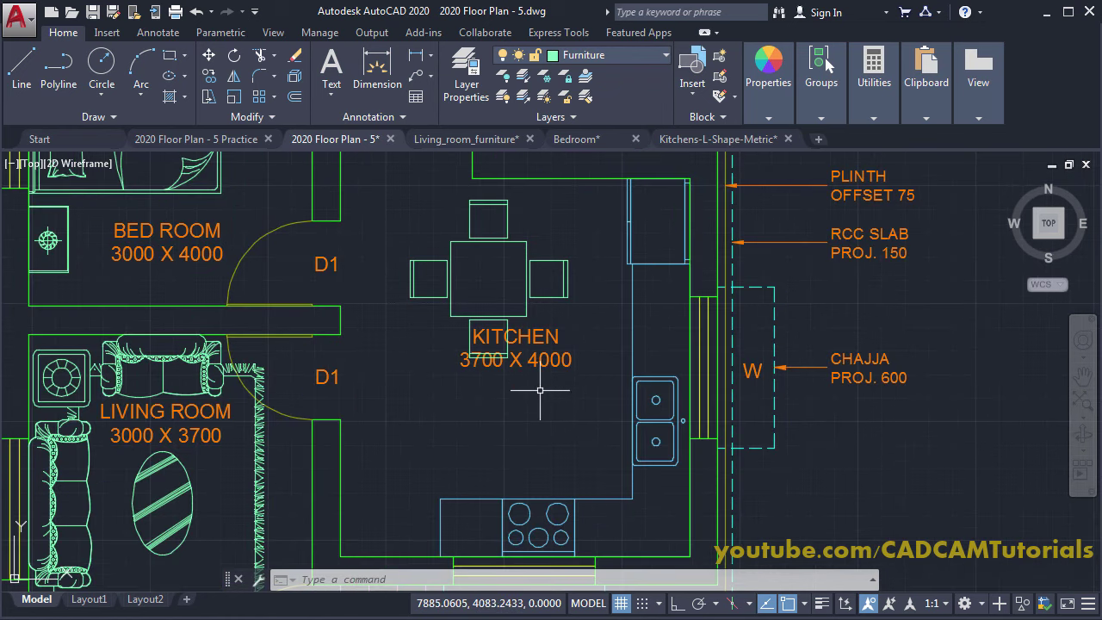
key(Return)
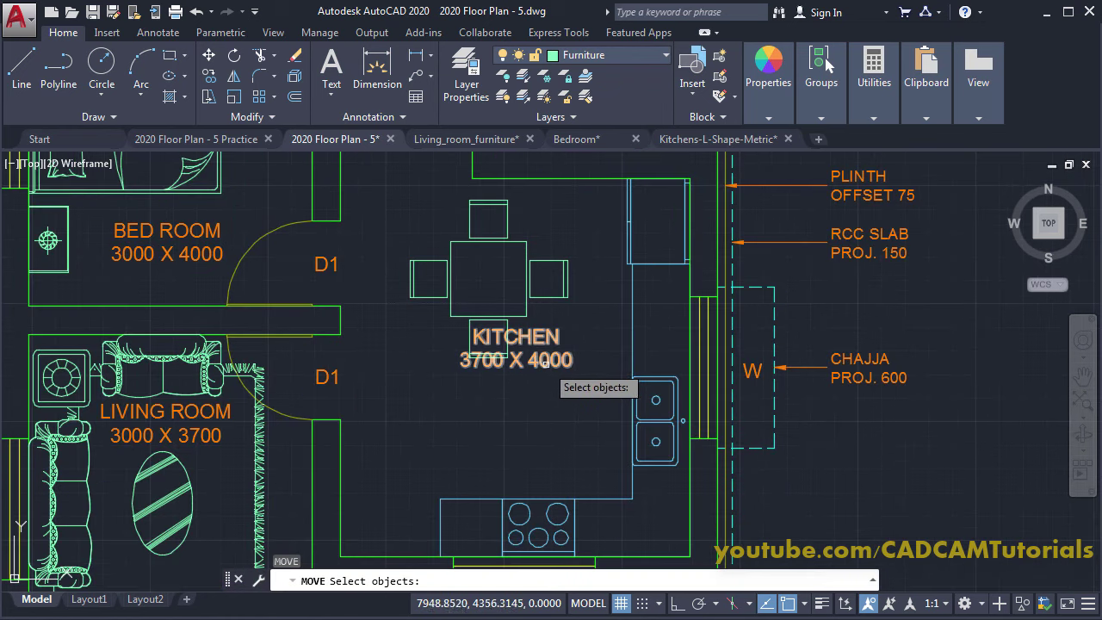
click(544, 364)
key(Return)
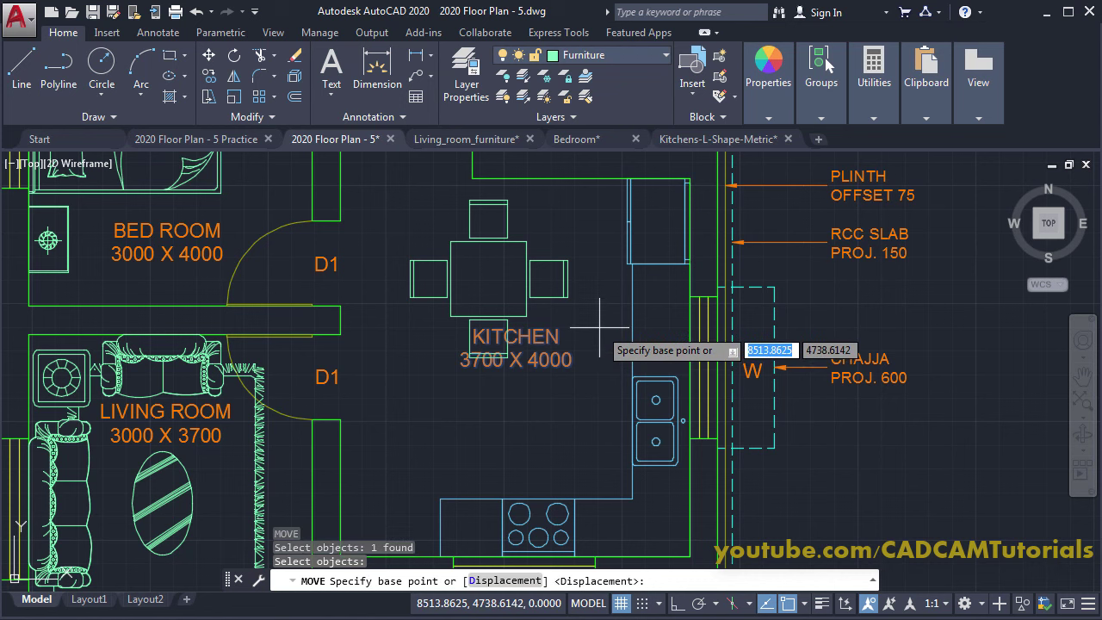
click(600, 327)
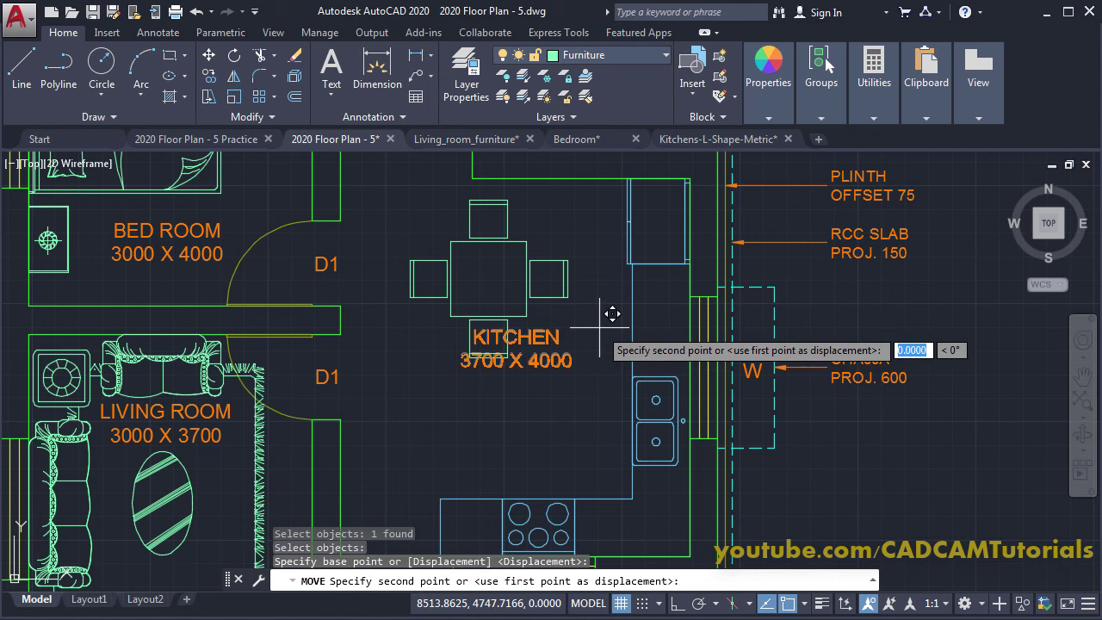
click(614, 387)
Step: Insert the Toilet - Metric block from the architectural tool palette in the empty space right of the W.C. and bath ventilators
scroll(735, 423, down, 5)
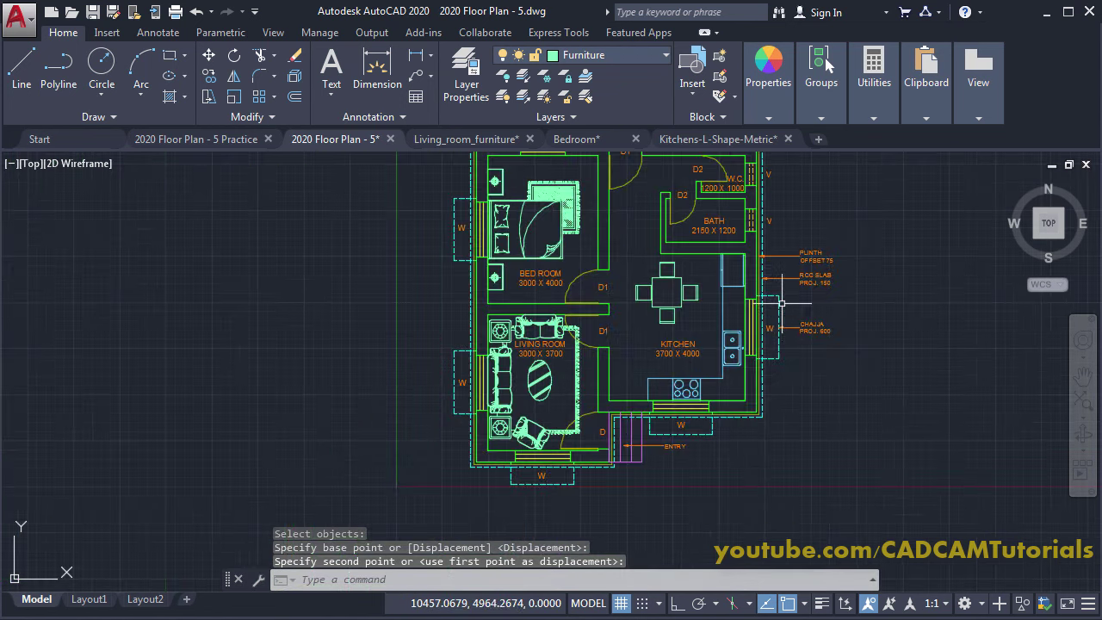
middle_drag(797, 344, 636, 422)
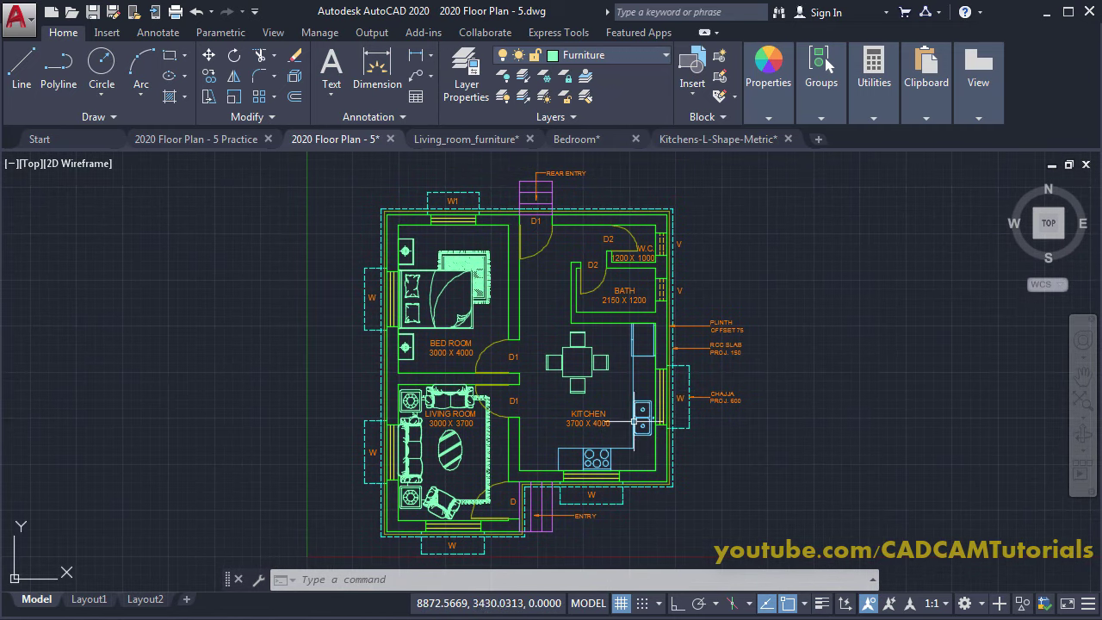
scroll(655, 241, up, 2)
middle_drag(712, 296, 597, 278)
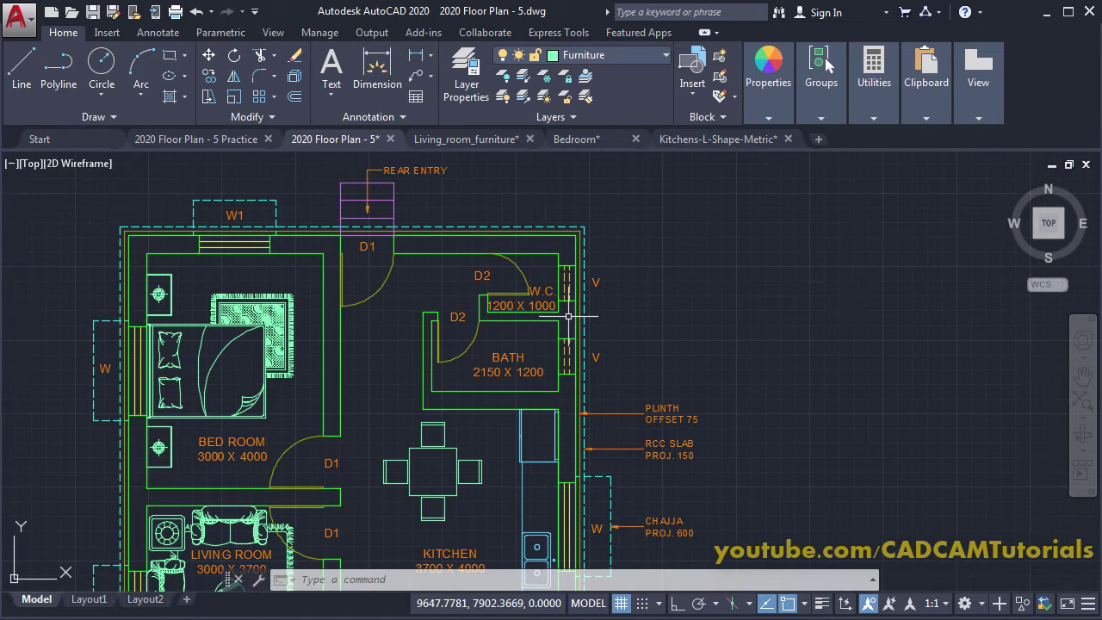
scroll(598, 280, up, 2)
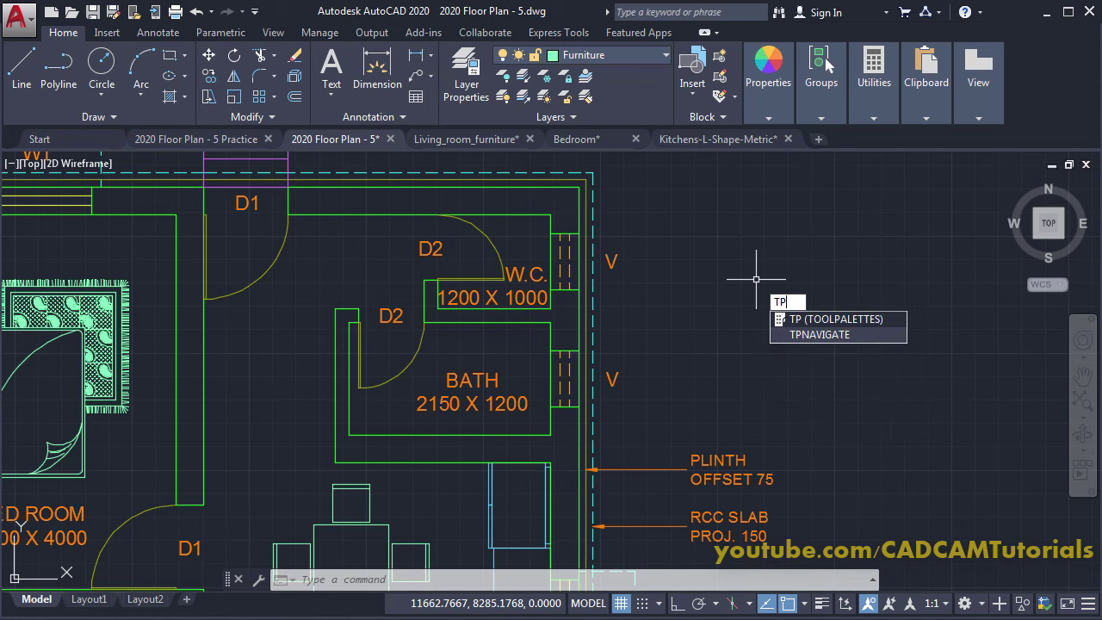
key(Return)
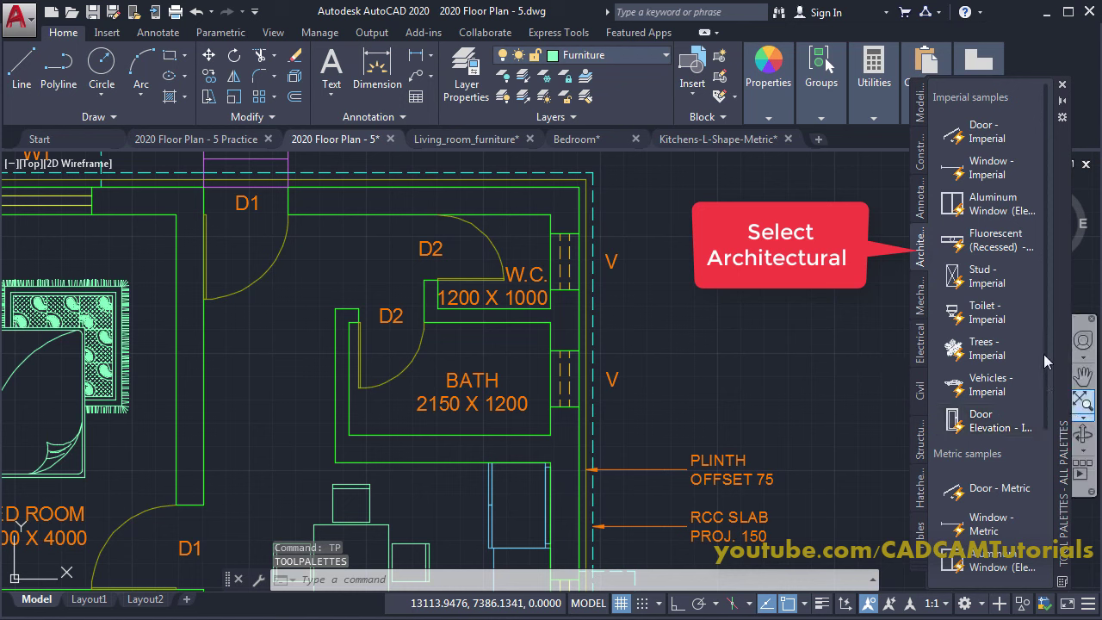
scroll(1034, 490, down, 5)
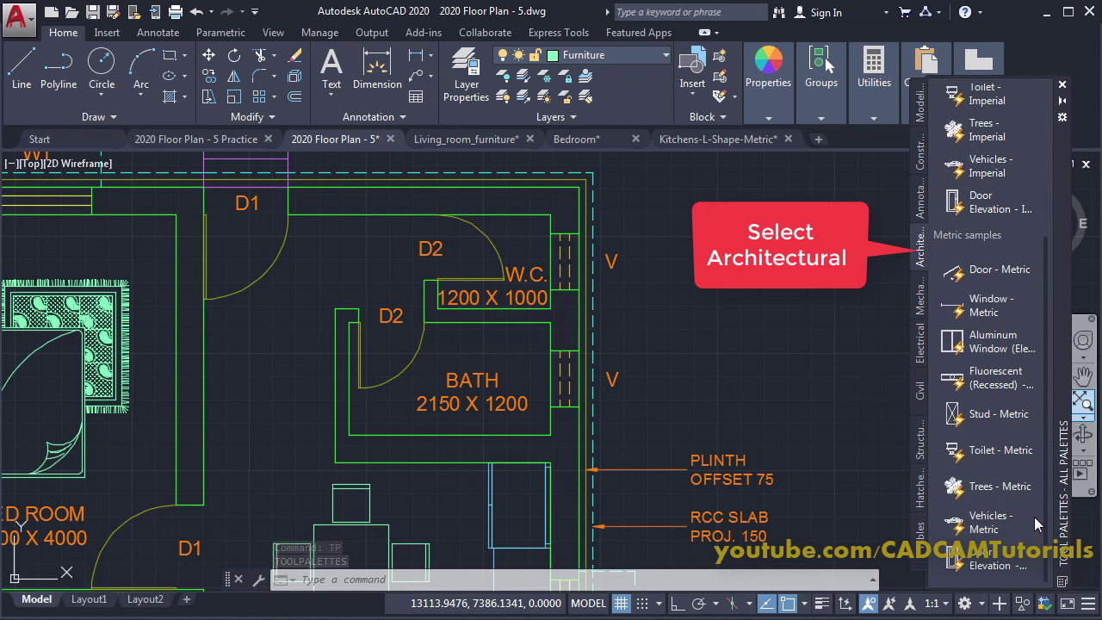
click(978, 457)
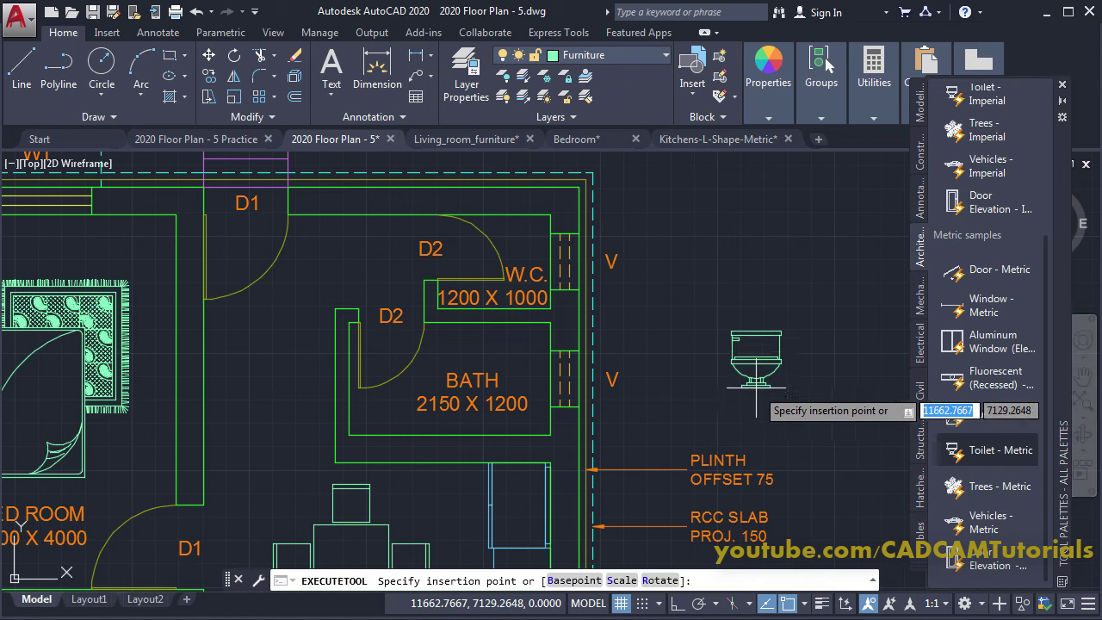
click(686, 308)
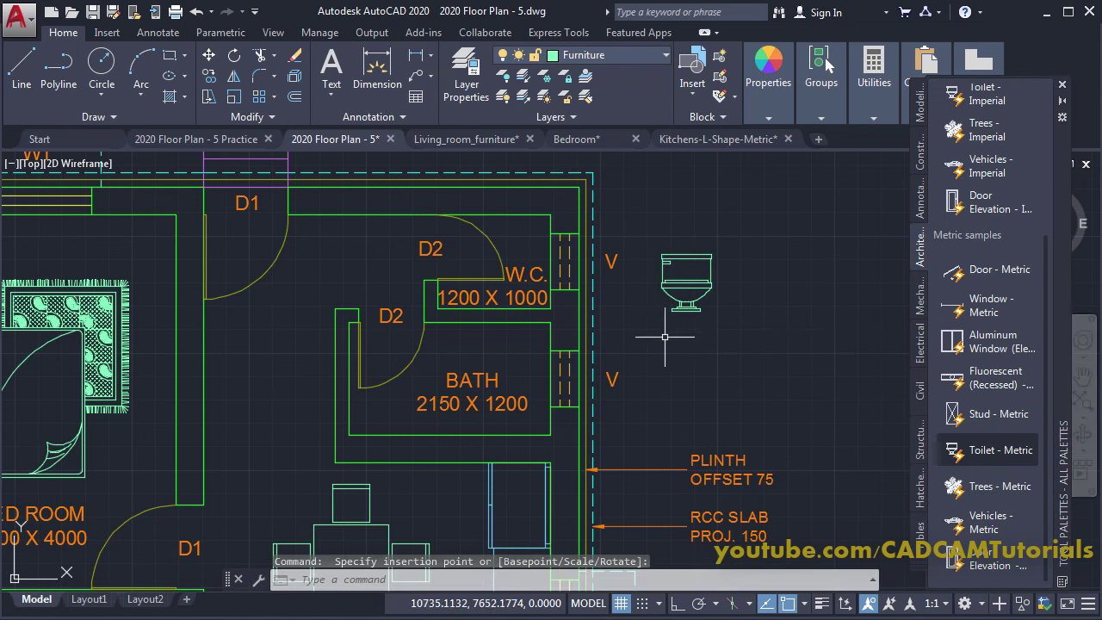
Step: Switch the inserted toilet block to its Elongated (Plan) view
click(699, 282)
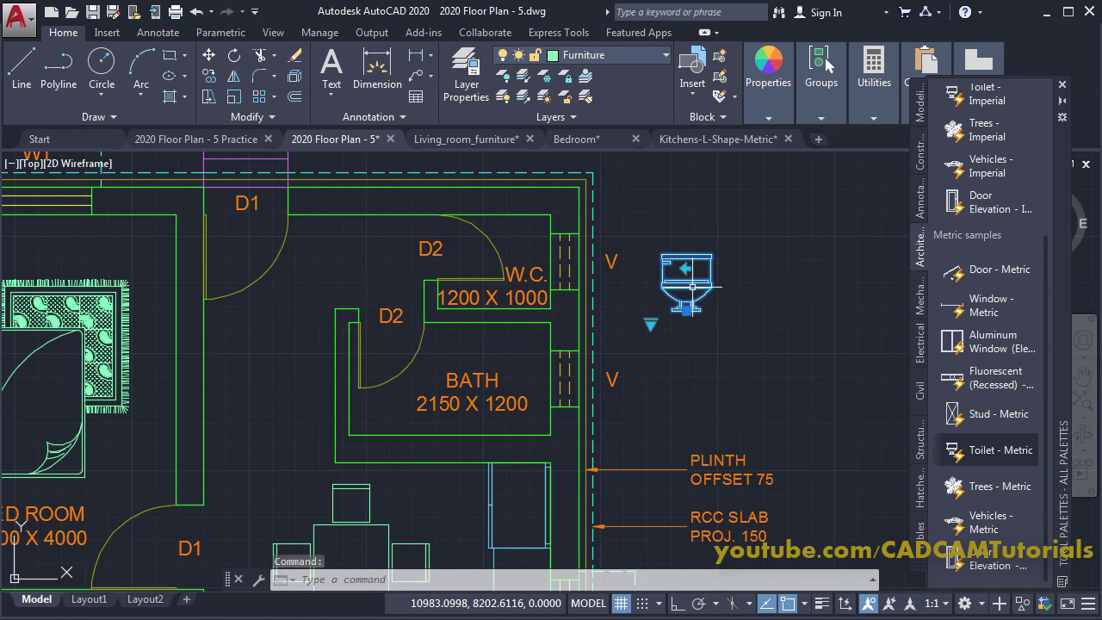
click(651, 325)
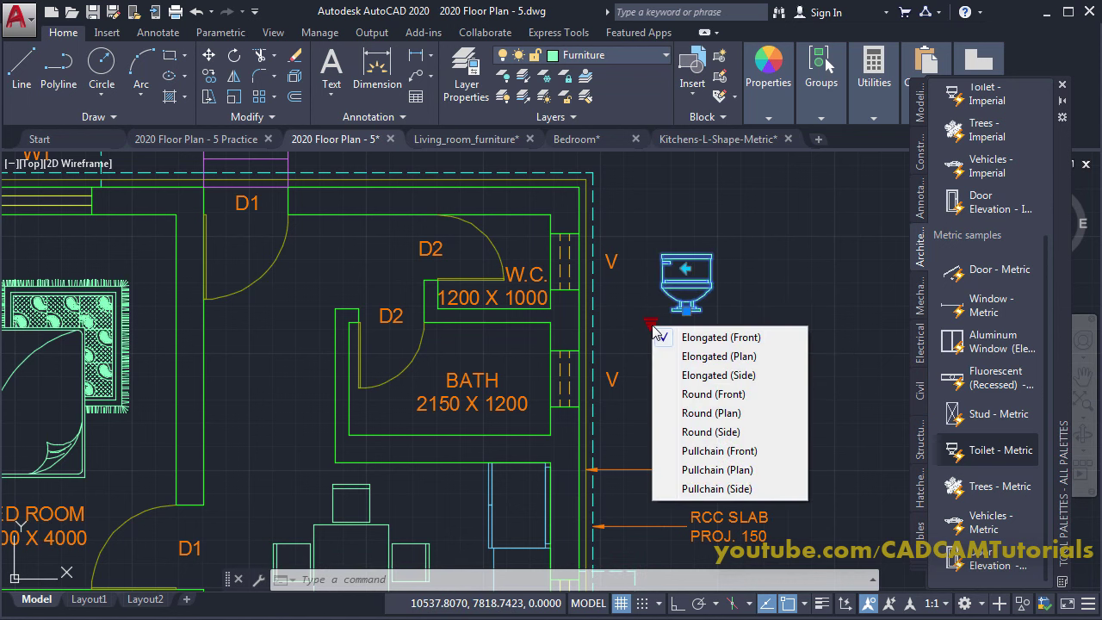
click(721, 356)
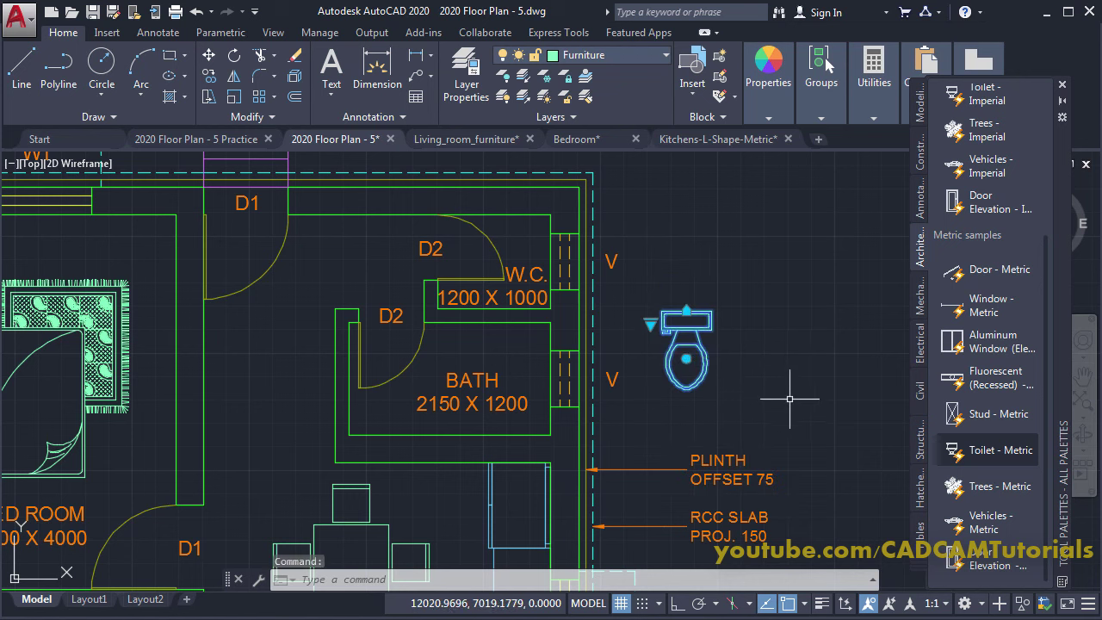
Step: Rotate the toilet block by 90 degrees using its own grip point
middle_drag(770, 394, 729, 393)
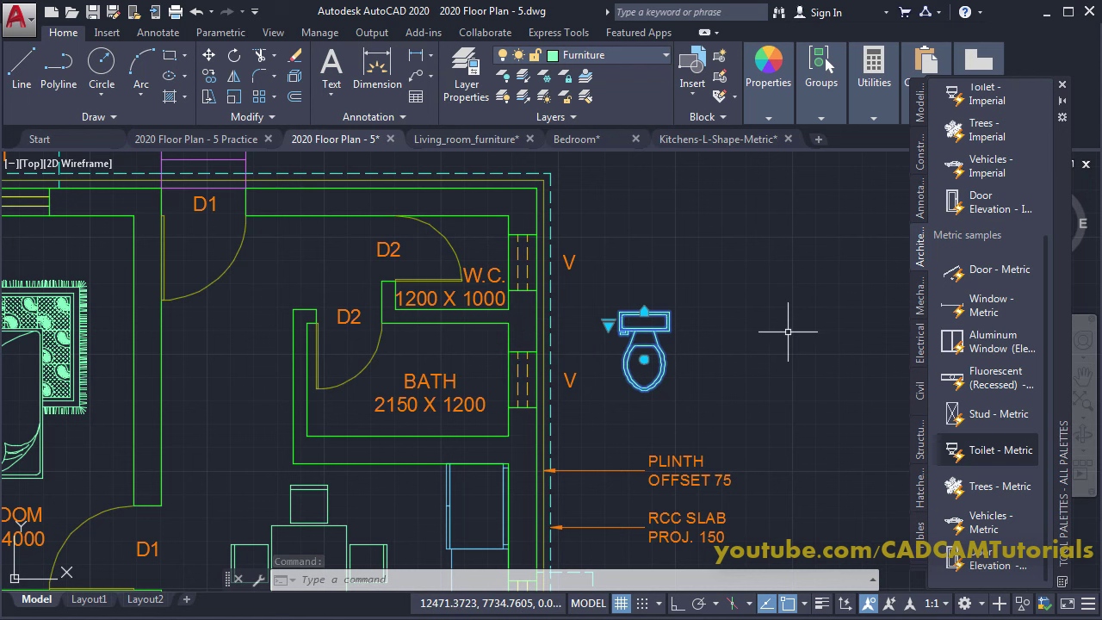
click(645, 359)
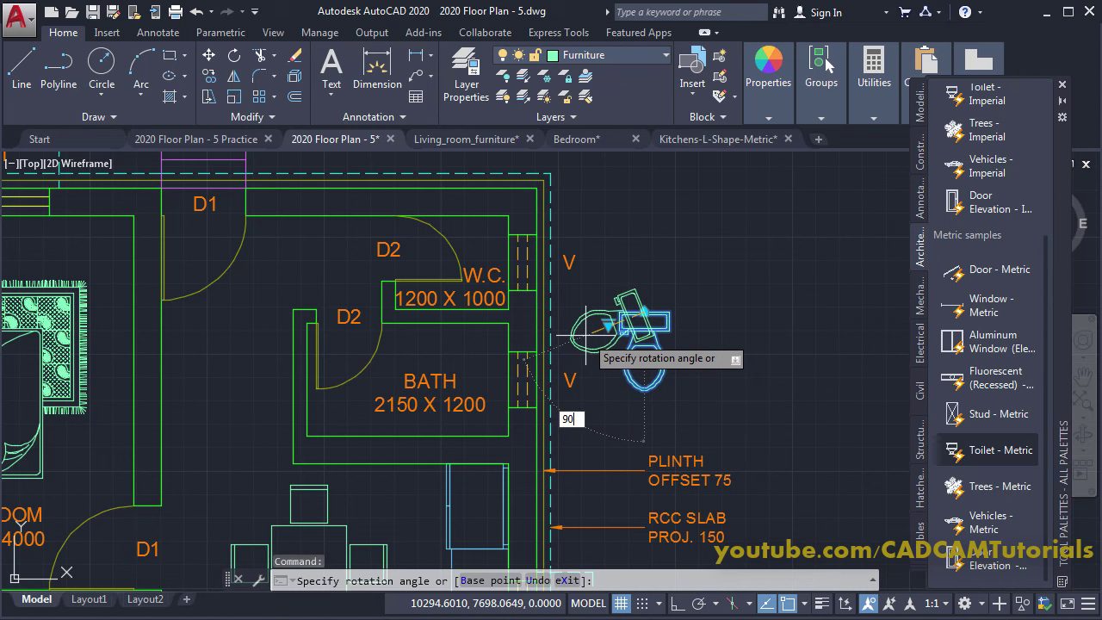
key(Return)
Step: Move the toilet by the midpoint of its tank's back edge onto the W.C.'s inner wall at the ventilator
scroll(443, 247, up, 4)
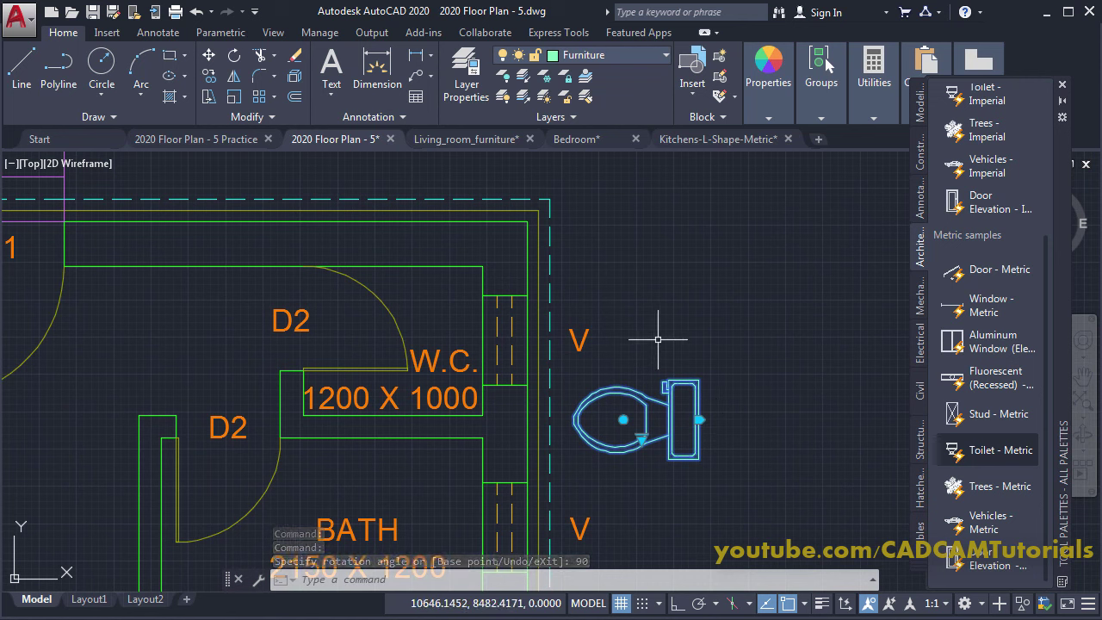
text(m)
key(Return)
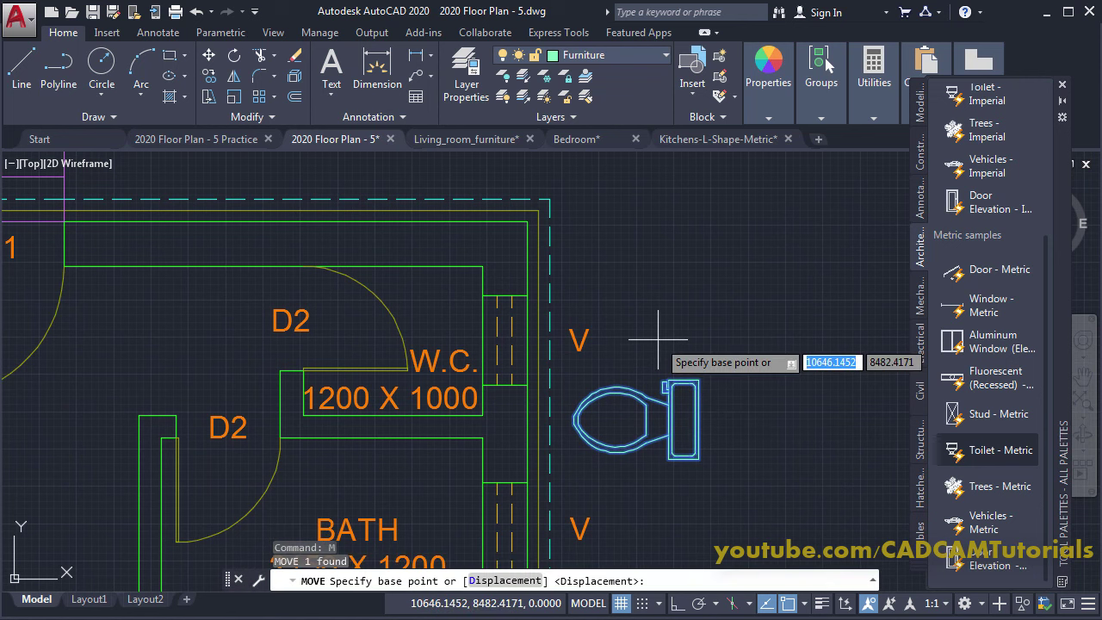
click(699, 419)
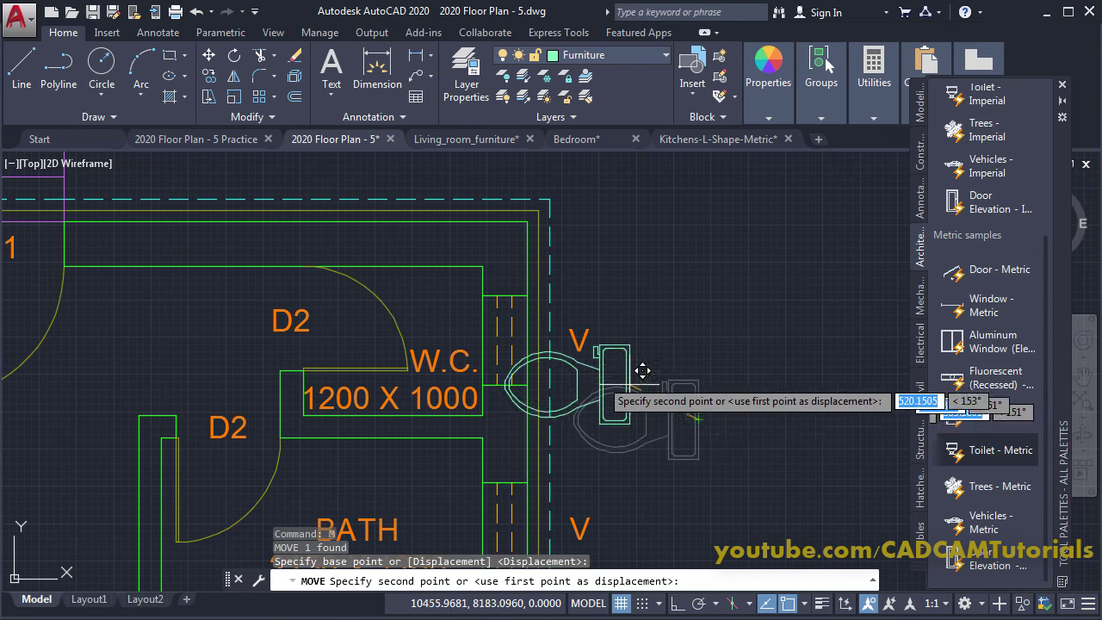
click(495, 326)
mouse_move(721, 431)
middle_down()
mouse_move(721, 396)
mouse_move(763, 387)
middle_up()
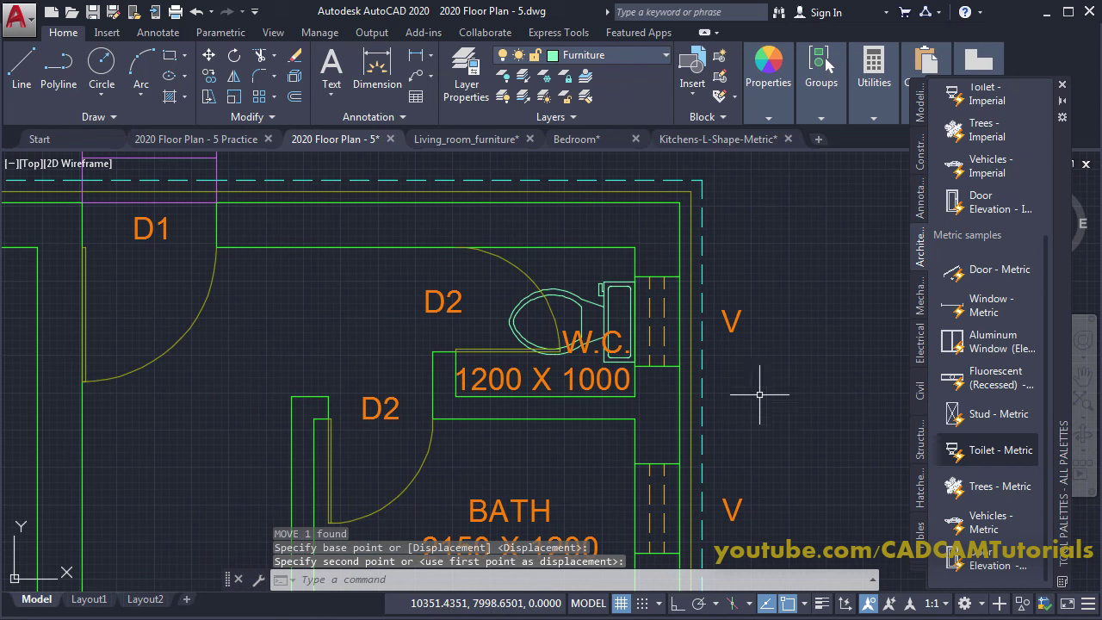
scroll(580, 421, up, 2)
middle_drag(503, 374, 570, 413)
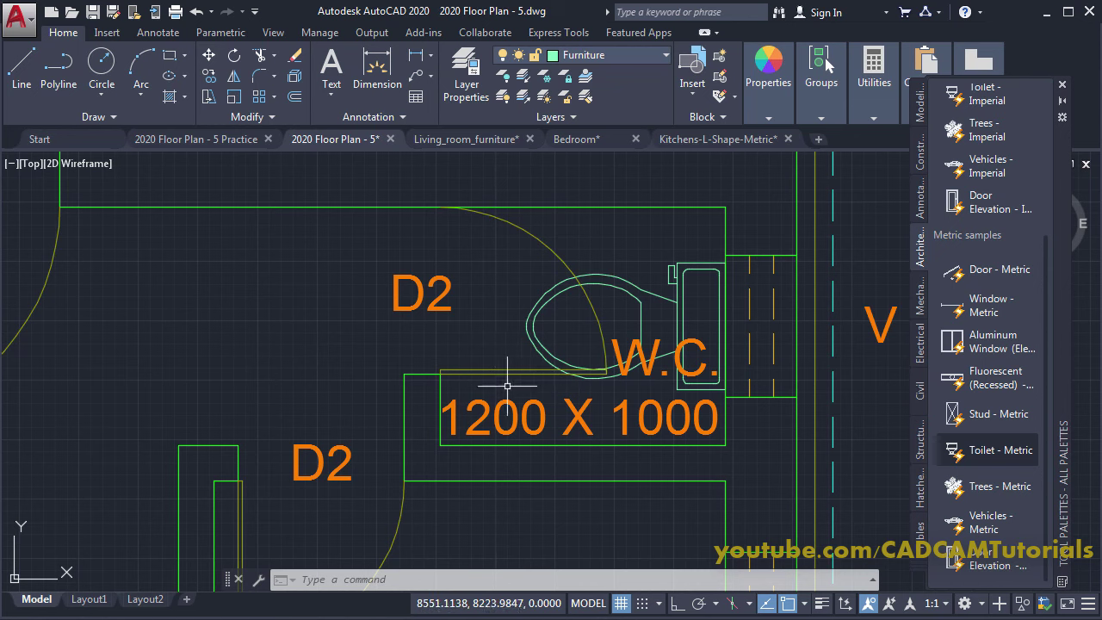
scroll(535, 251, down, 2)
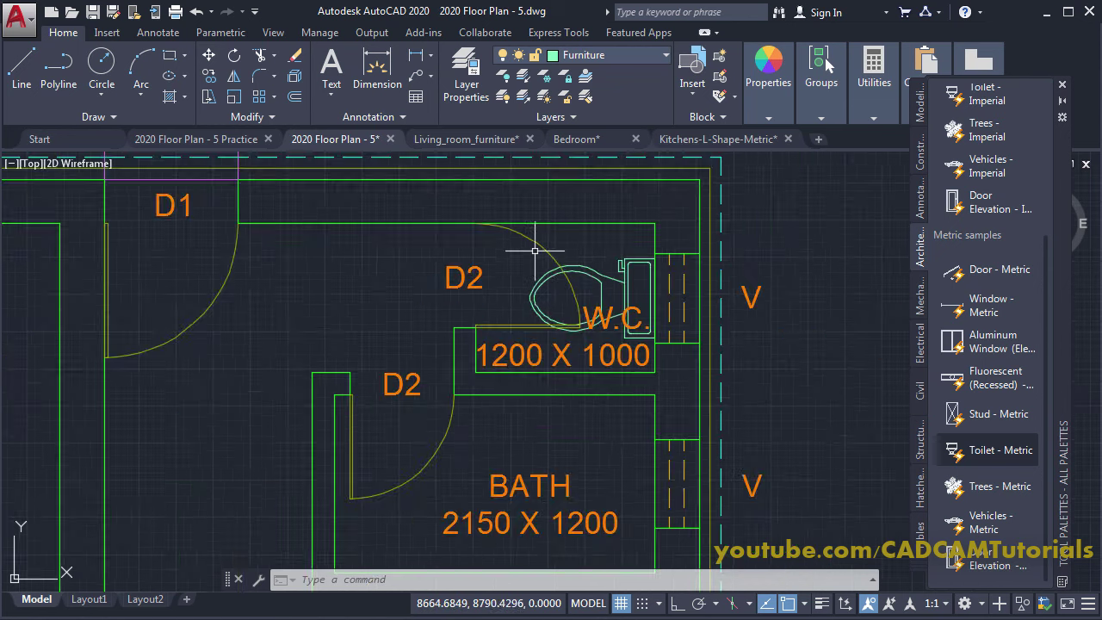
middle_drag(568, 401, 583, 370)
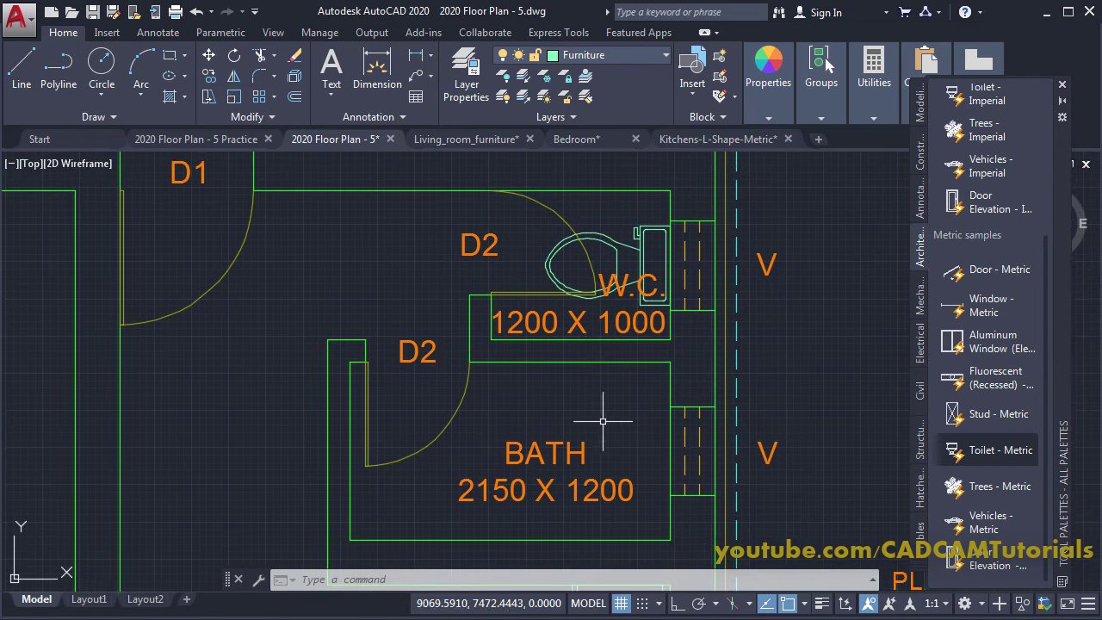
middle_drag(522, 411, 578, 420)
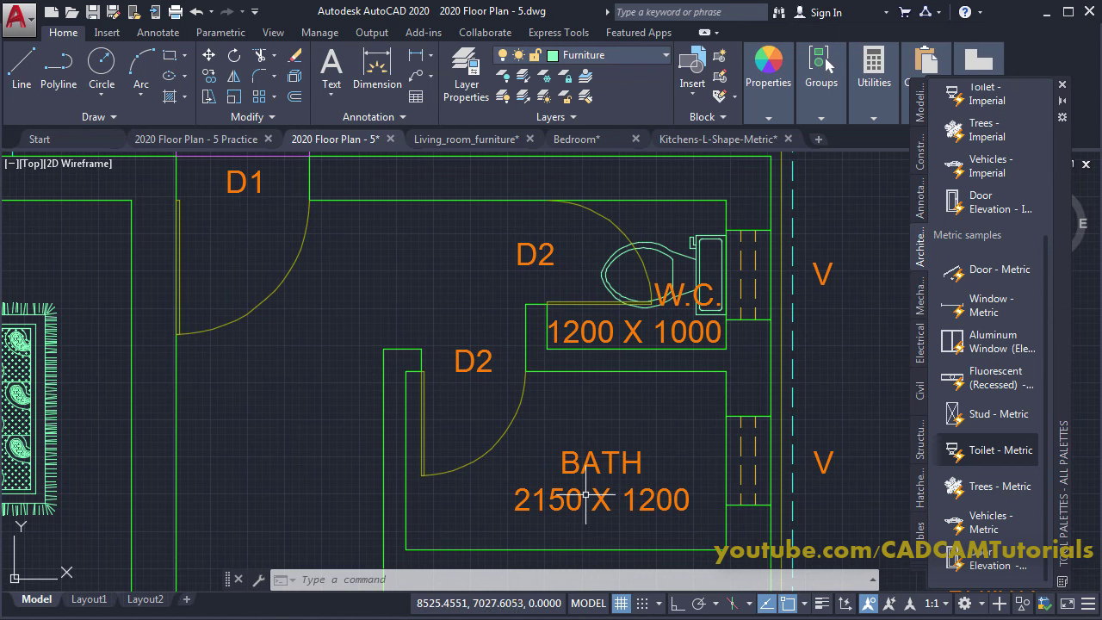
middle_drag(600, 373, 672, 430)
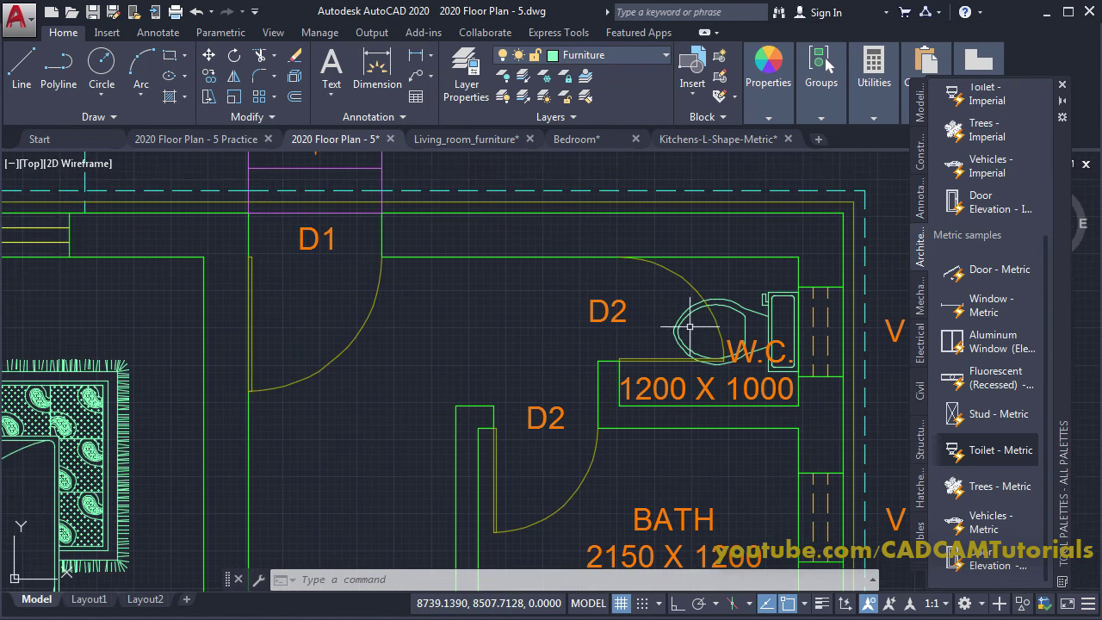
Step: Move the W.C.'s D2 door, its label and the adjoining short wall line 950 to the left, in line with the bath's outer left wall
scroll(690, 327, up, 2)
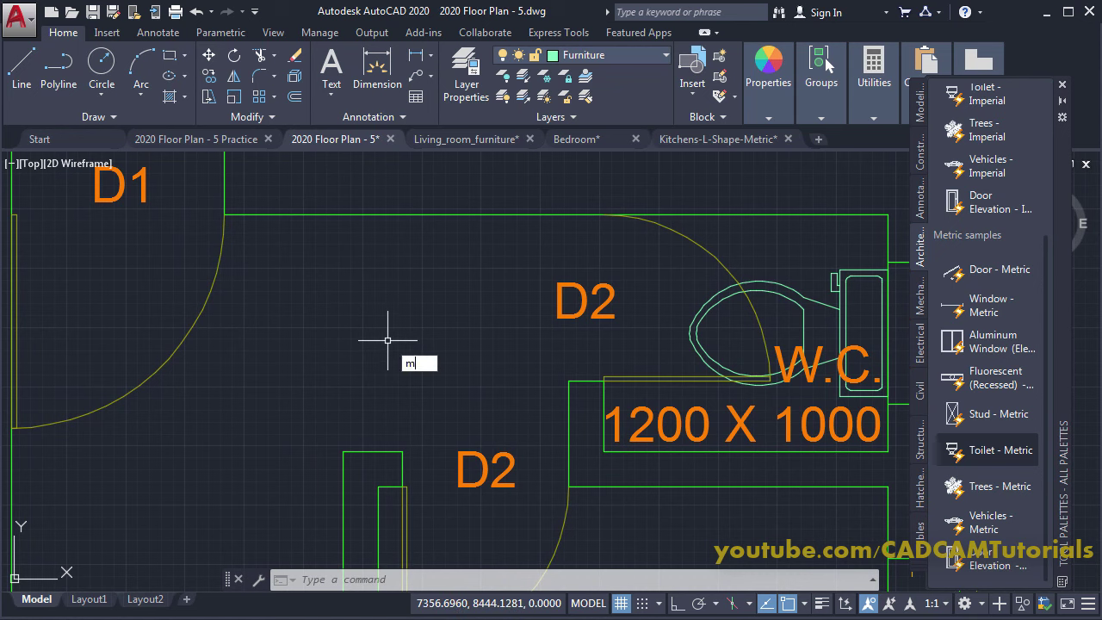
key(Return)
click(631, 289)
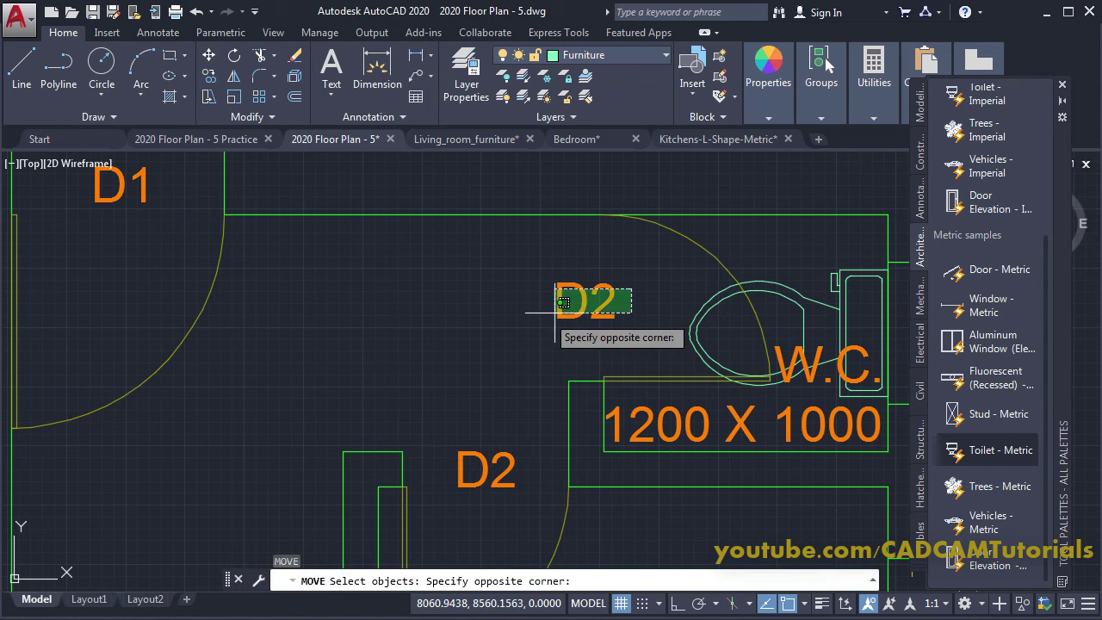
click(556, 312)
click(702, 256)
click(648, 366)
click(585, 392)
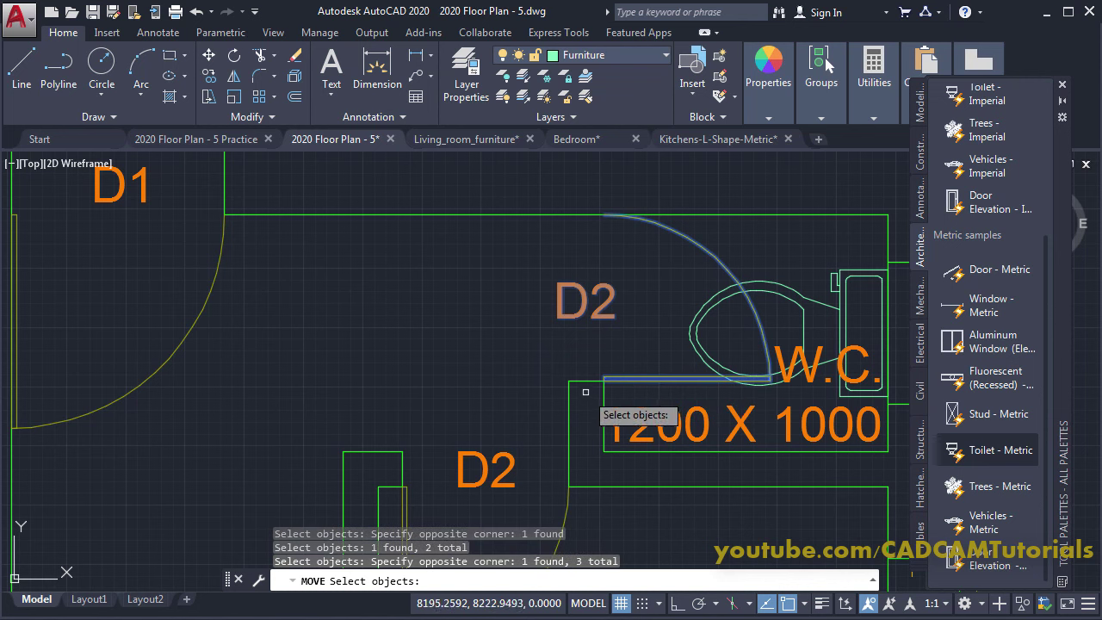
click(584, 382)
key(Return)
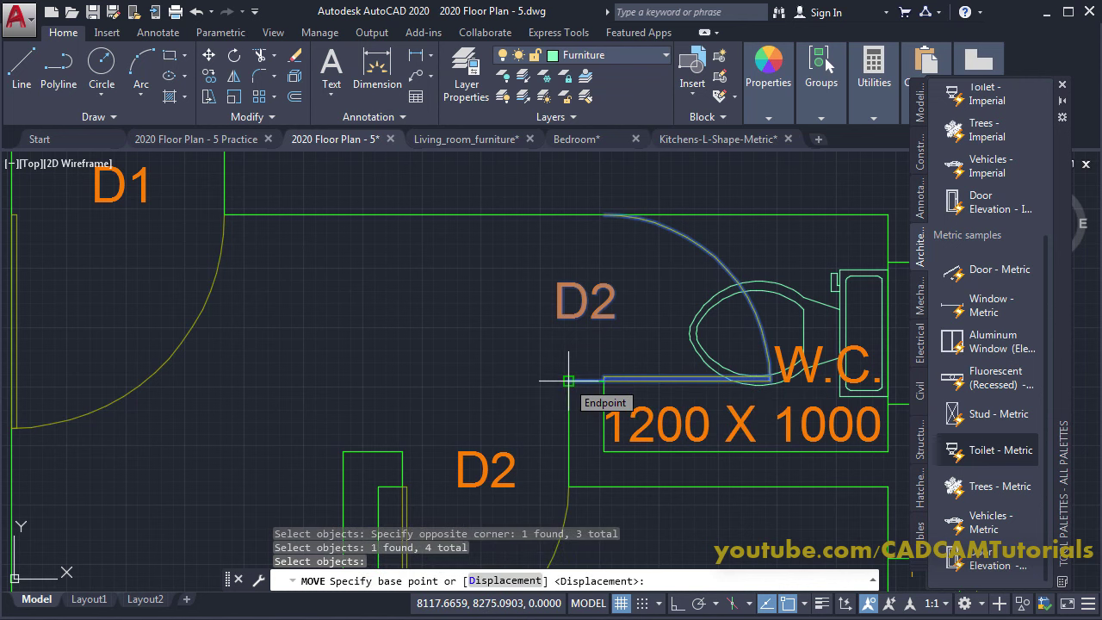
click(569, 381)
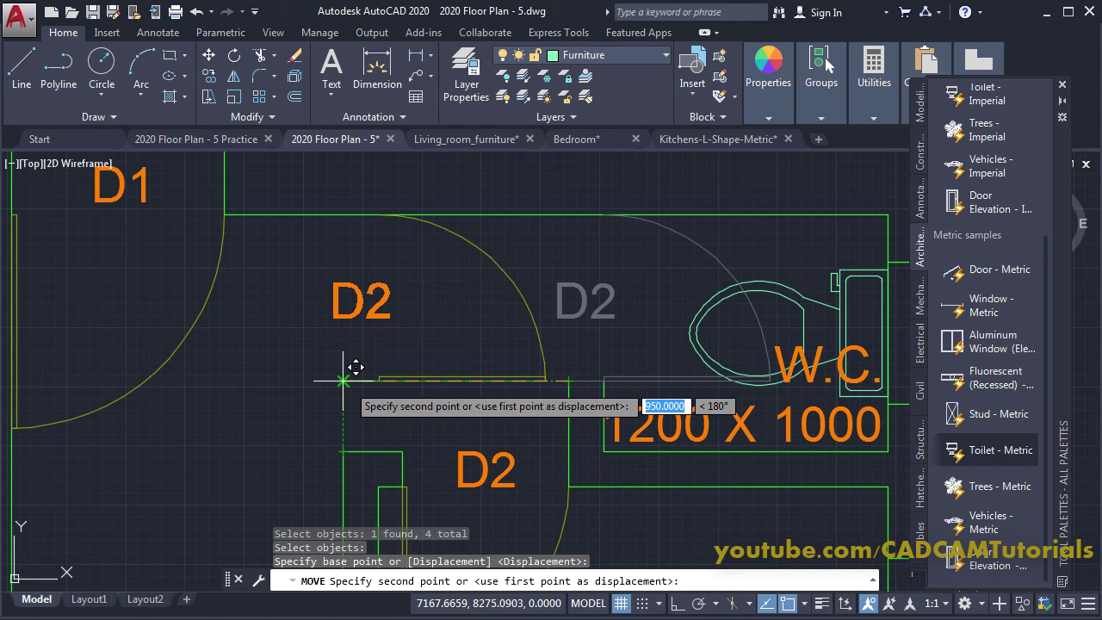
click(343, 380)
Step: Erase the W.C. label, the partition walls between W.C. and bath, and the bath's D2 door with its label and wall end lines
scroll(455, 466, down, 1)
scroll(571, 463, up, 1)
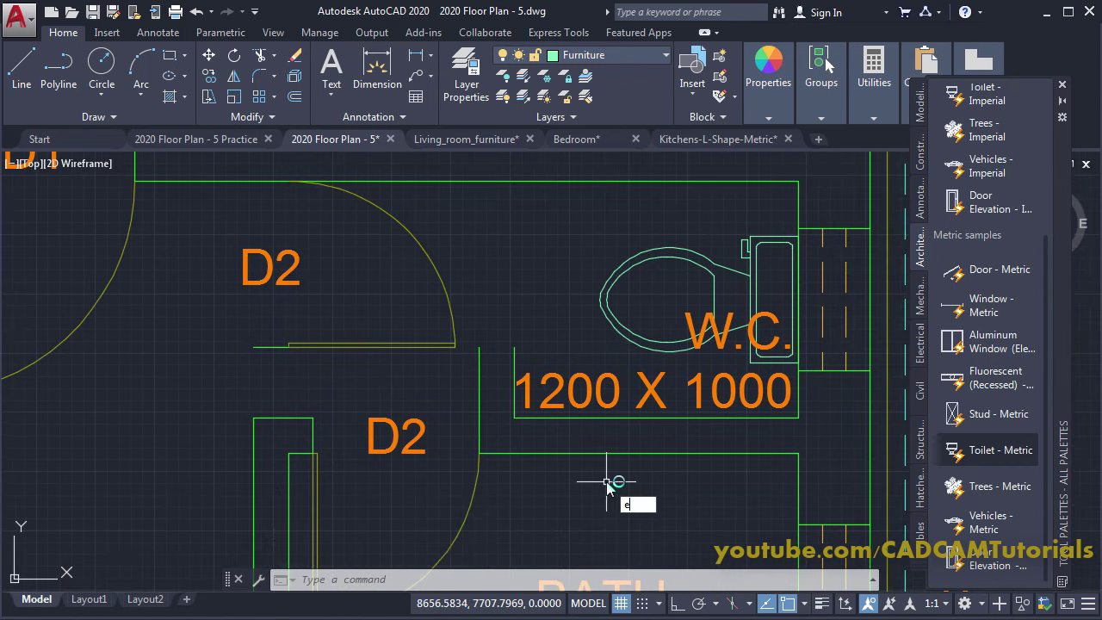
key(Return)
click(642, 465)
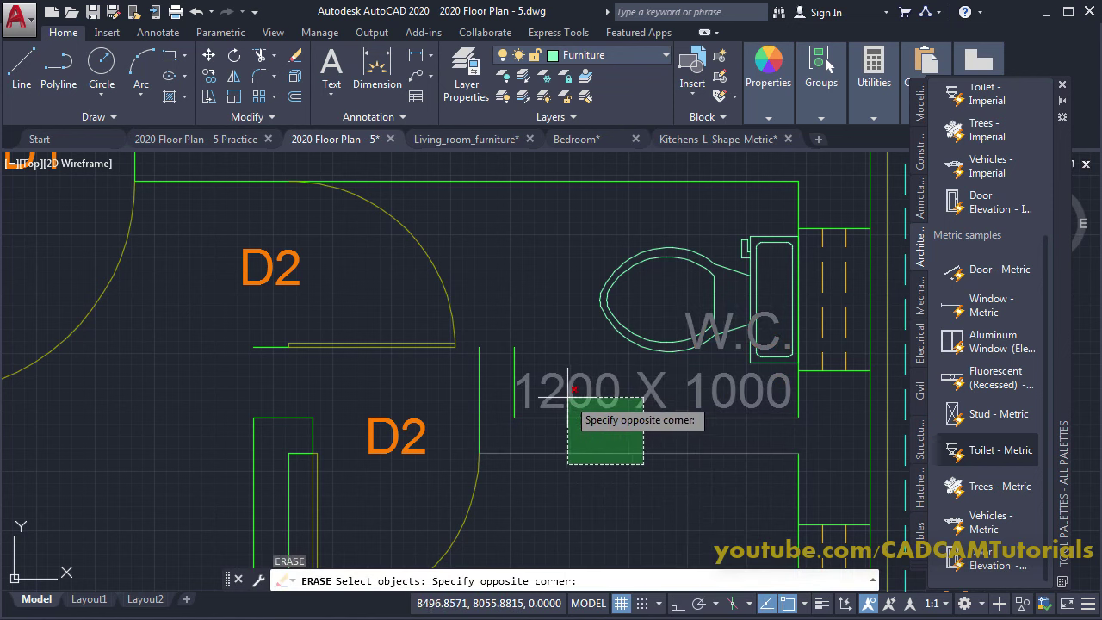
click(540, 370)
click(545, 351)
click(439, 411)
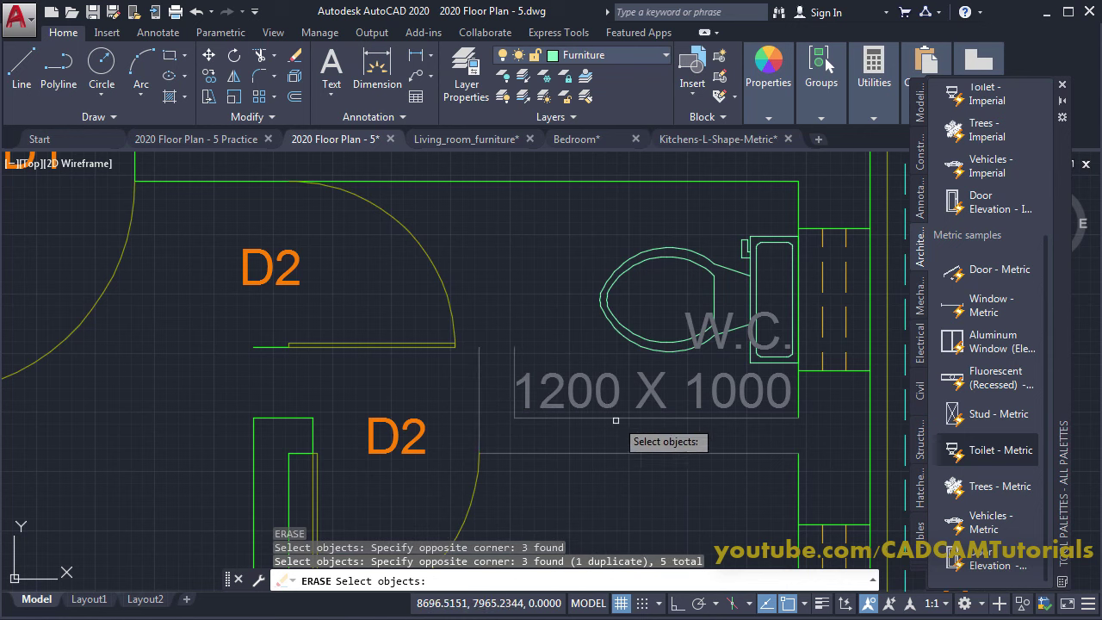
middle_drag(563, 389, 563, 273)
click(496, 404)
click(293, 418)
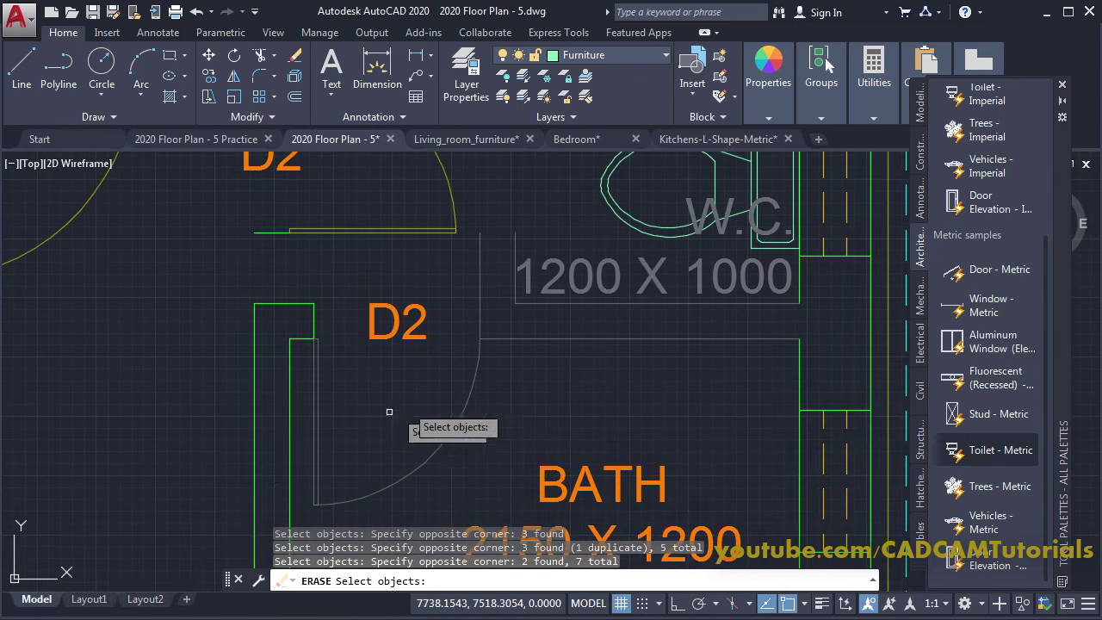
click(536, 363)
click(366, 294)
scroll(647, 372, down, 2)
middle_drag(648, 372, 582, 393)
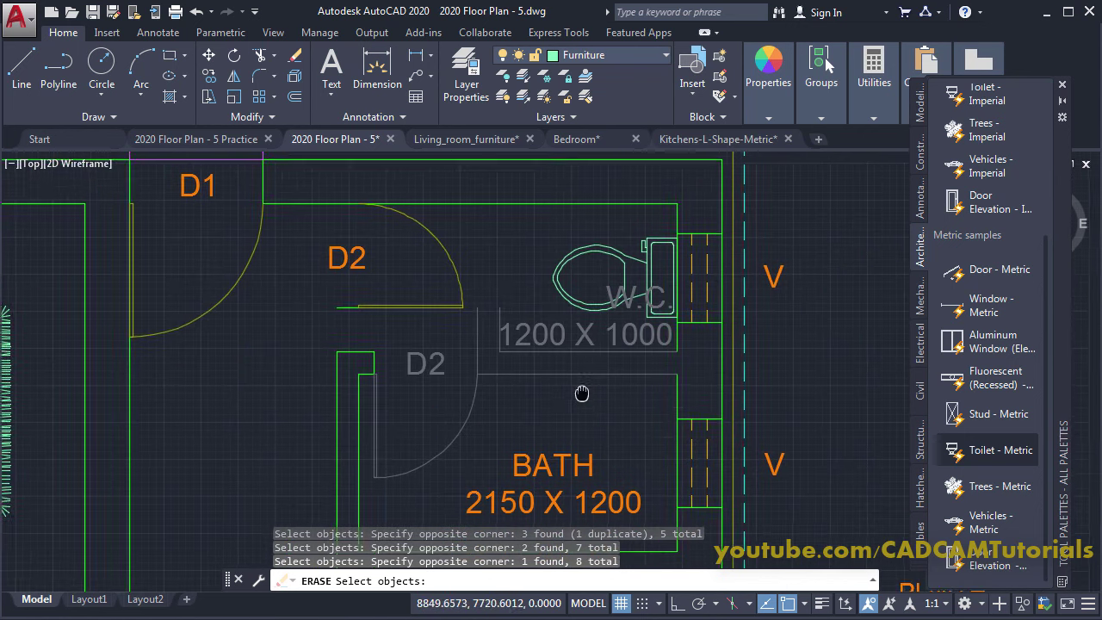
click(370, 372)
click(366, 355)
click(482, 409)
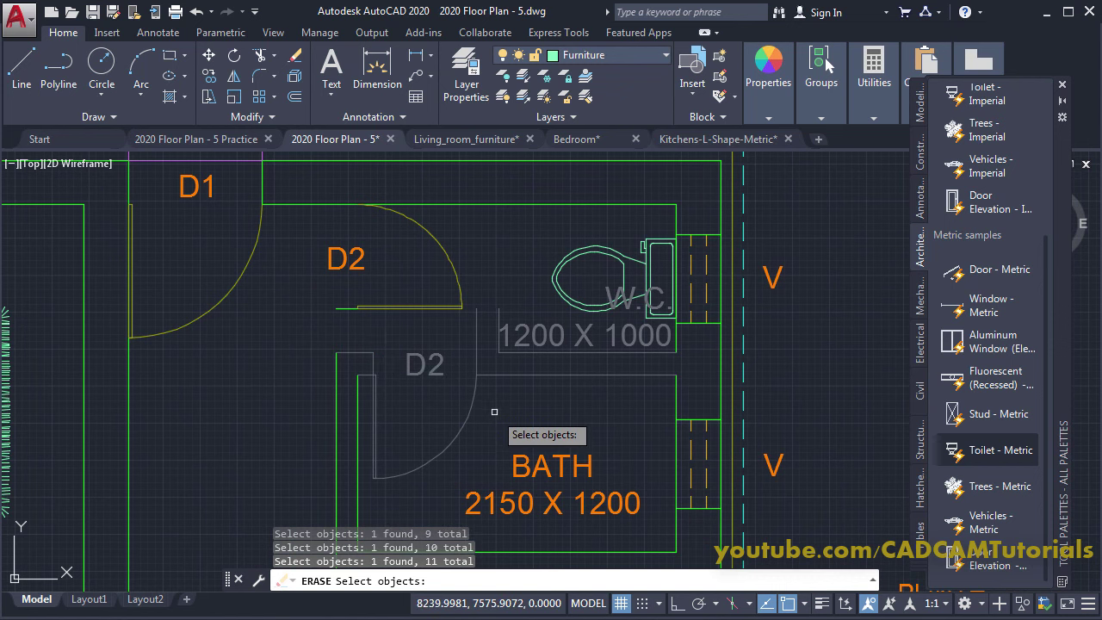
key(Return)
Step: Extend the bath's two left wall lines up to the relocated D2 door and close the tool palettes
middle_drag(435, 401, 526, 400)
scroll(437, 325, up, 2)
middle_drag(560, 354, 600, 370)
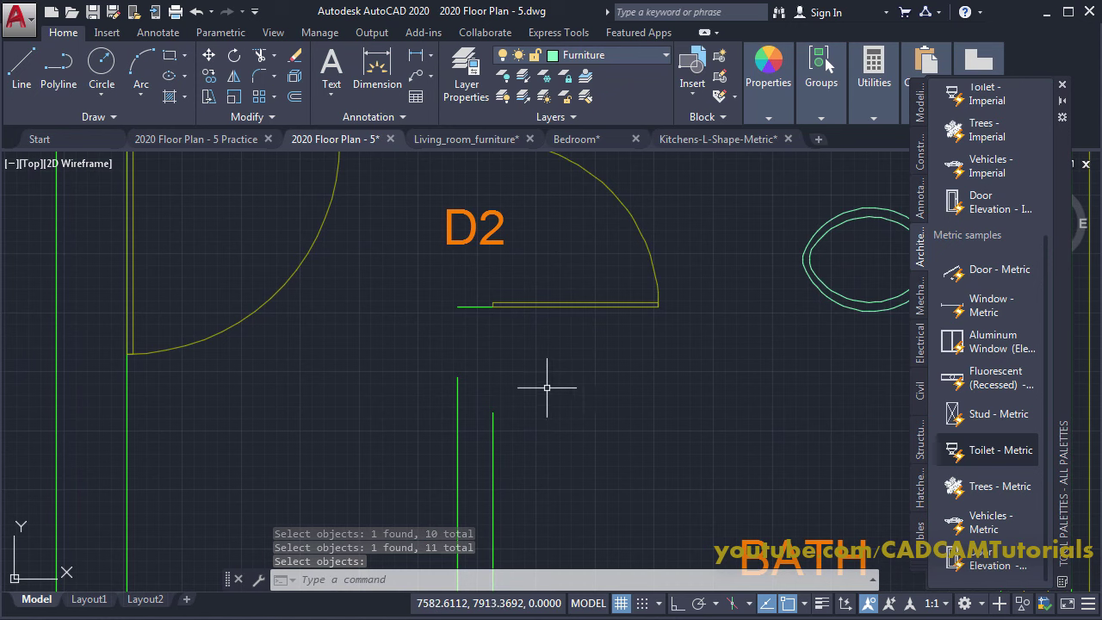
text(ex)
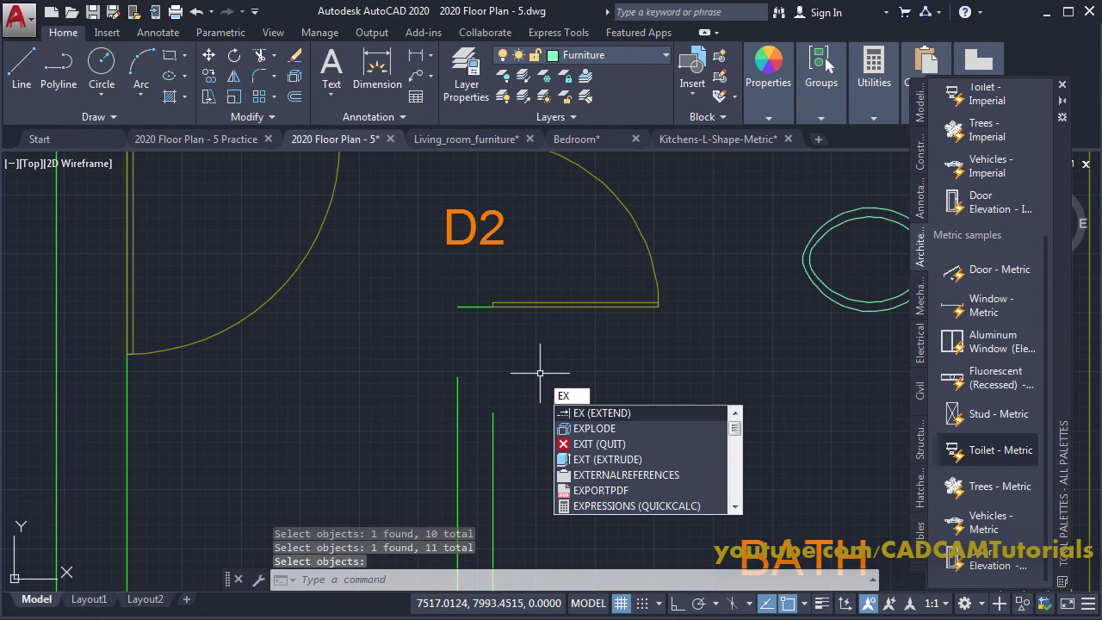
key(Return)
key(Return)
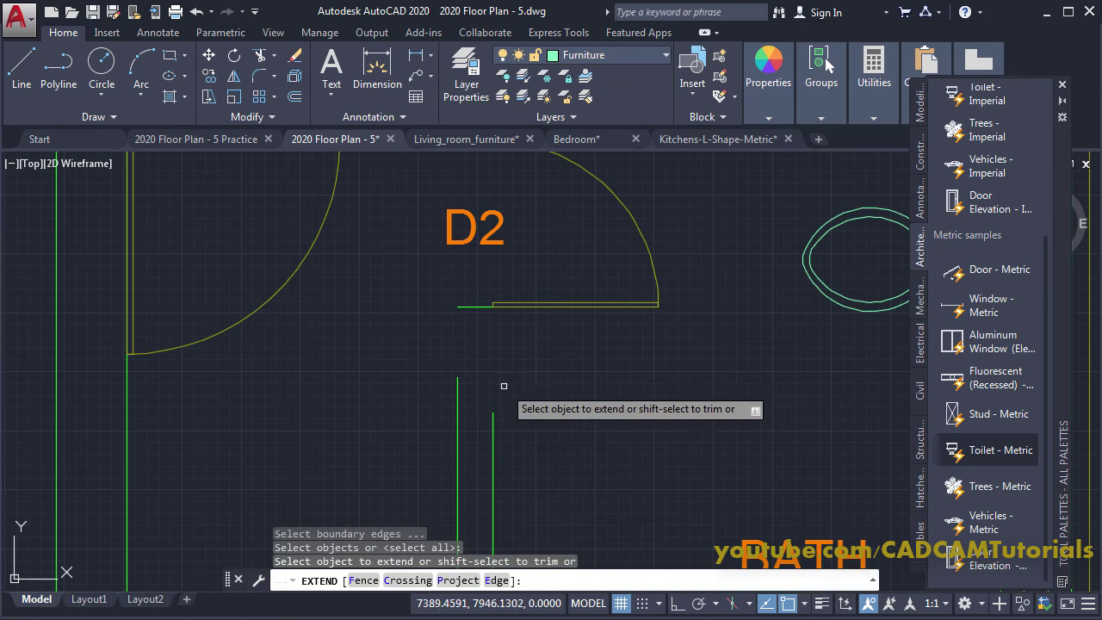
click(458, 392)
click(491, 417)
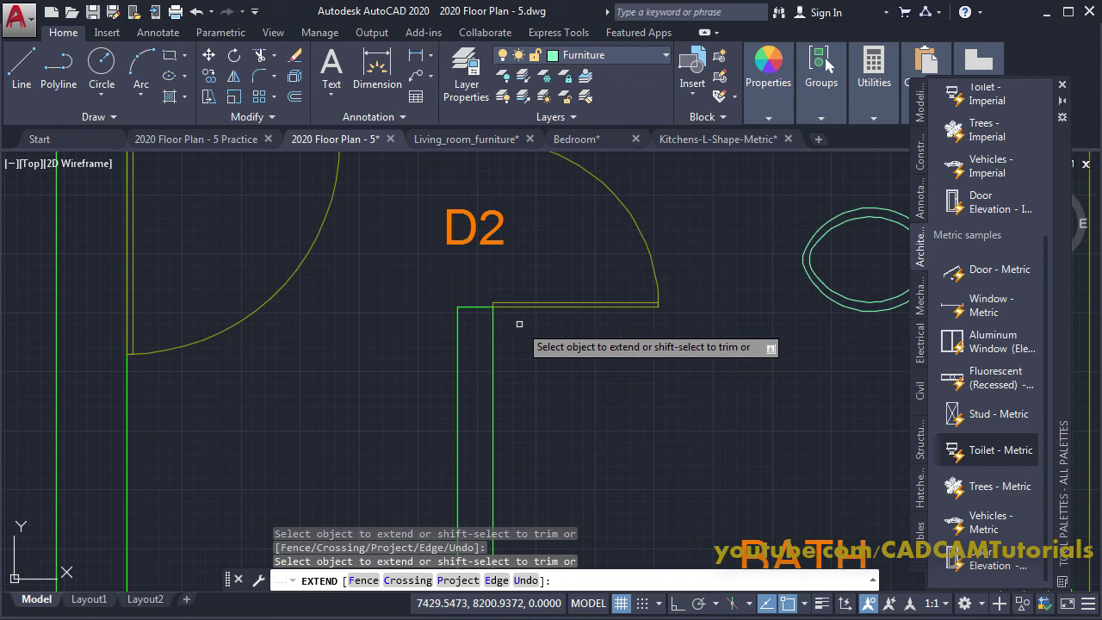
key(Return)
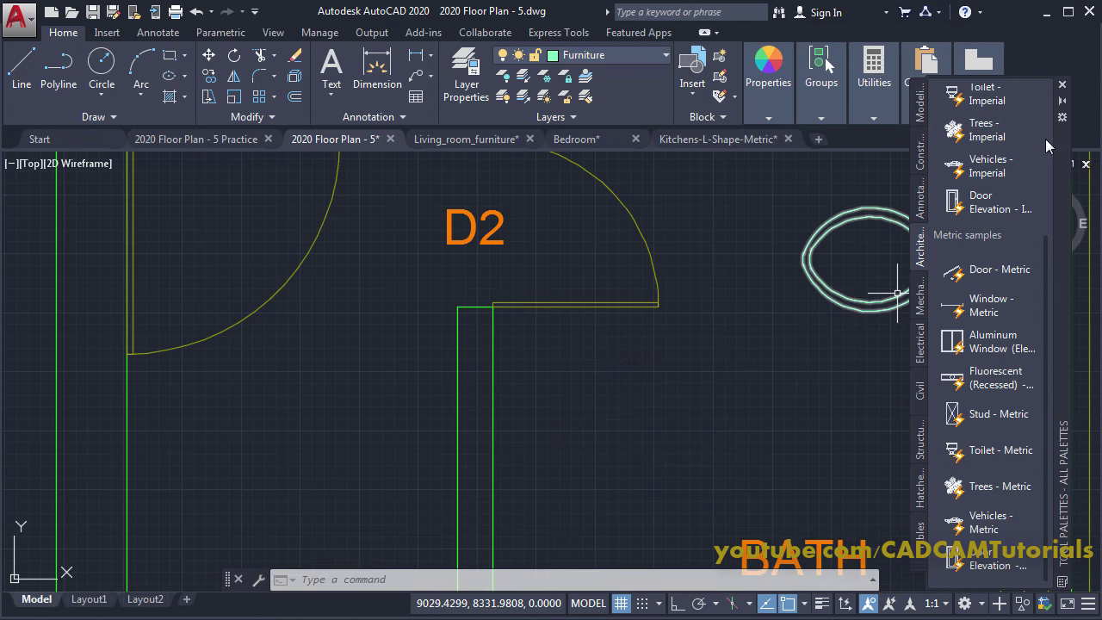
click(1064, 88)
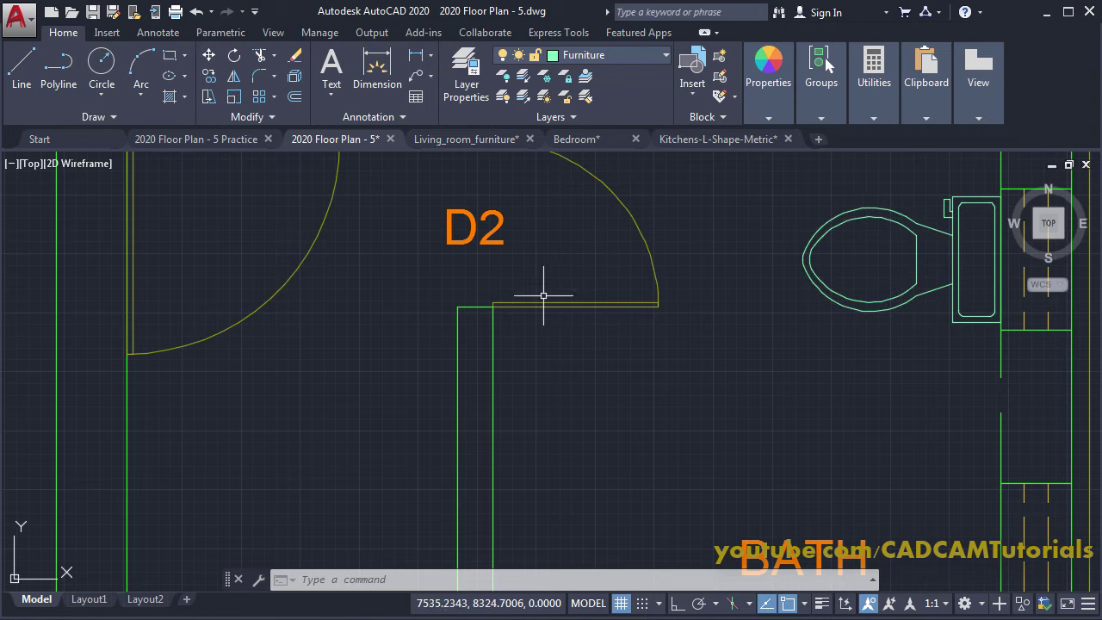
Step: Join the two inner wall segments between the W.C. and bath ventilators into one continuous line
scroll(542, 290, down, 2)
mouse_move(701, 337)
middle_down()
mouse_move(539, 312)
mouse_move(477, 331)
middle_up()
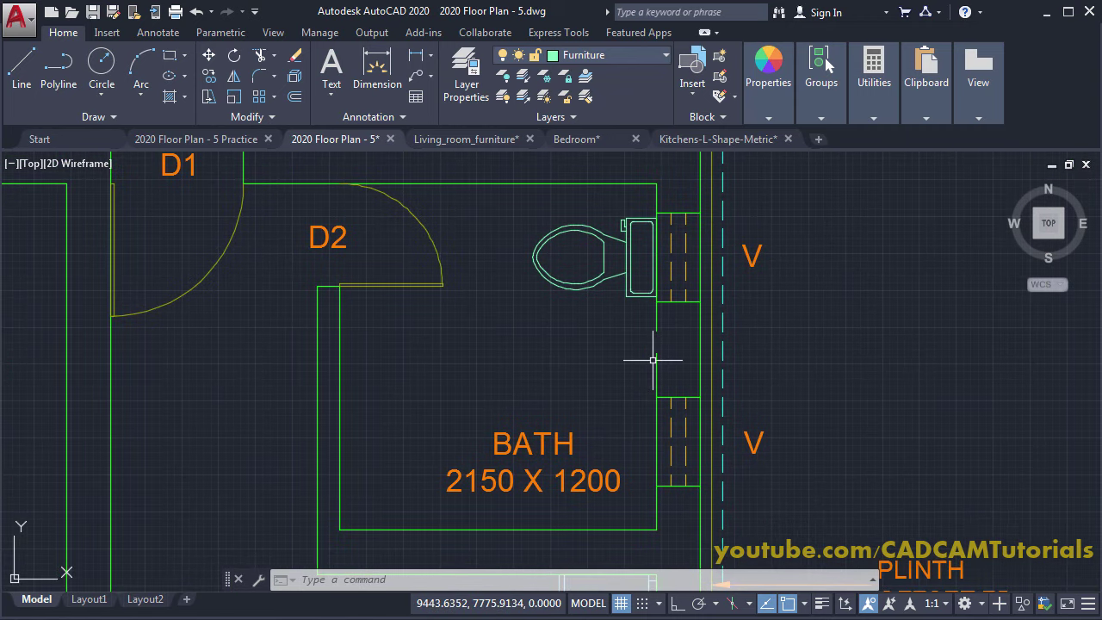
click(252, 116)
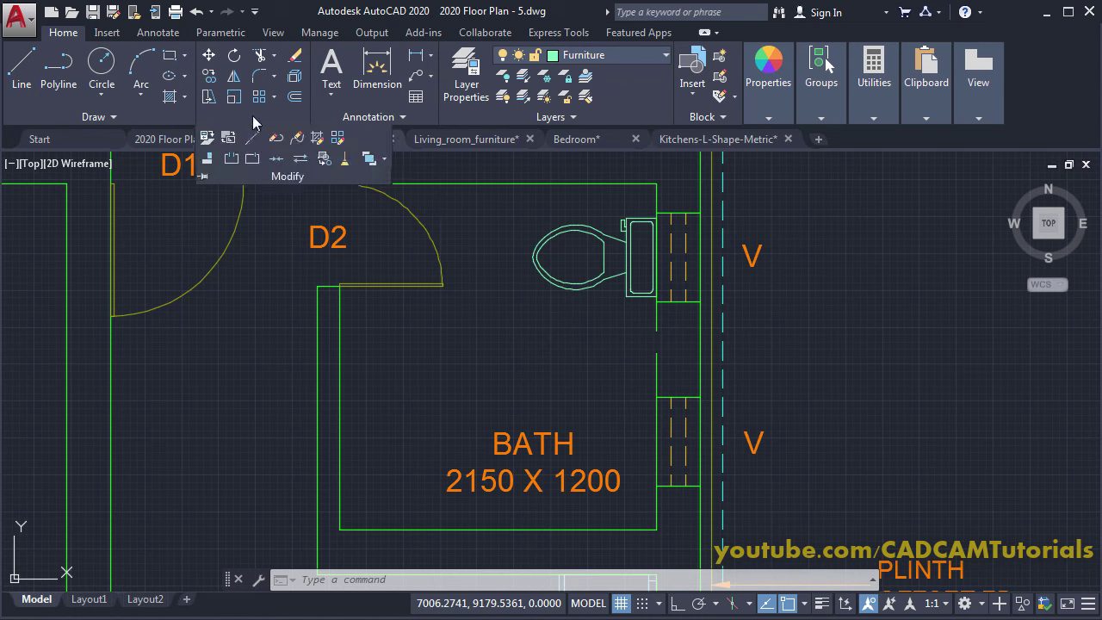
click(274, 160)
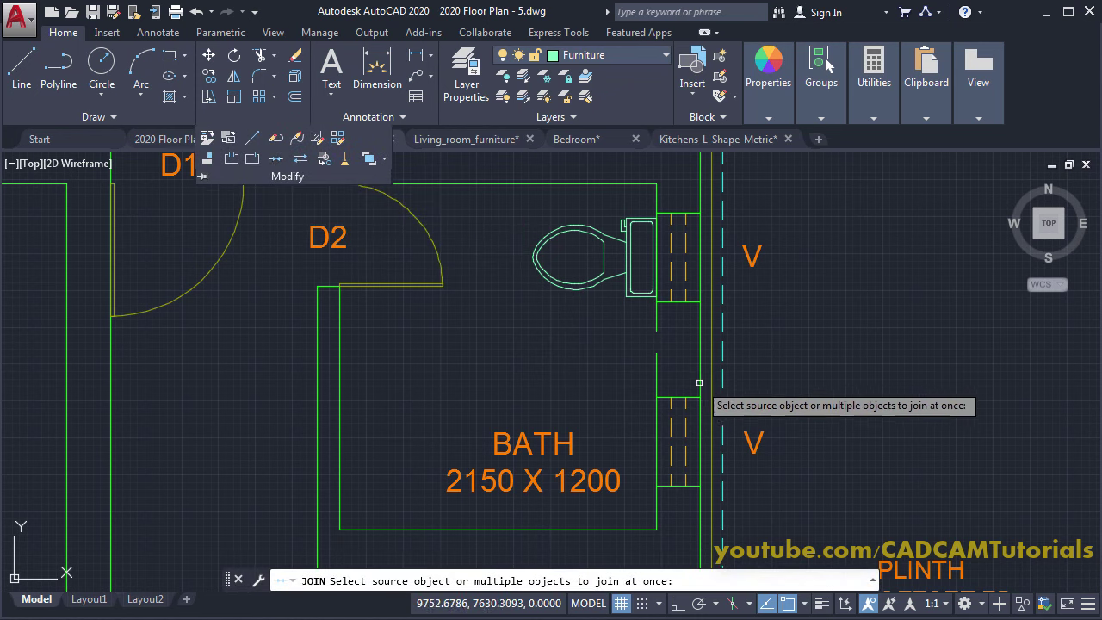
click(654, 379)
click(657, 329)
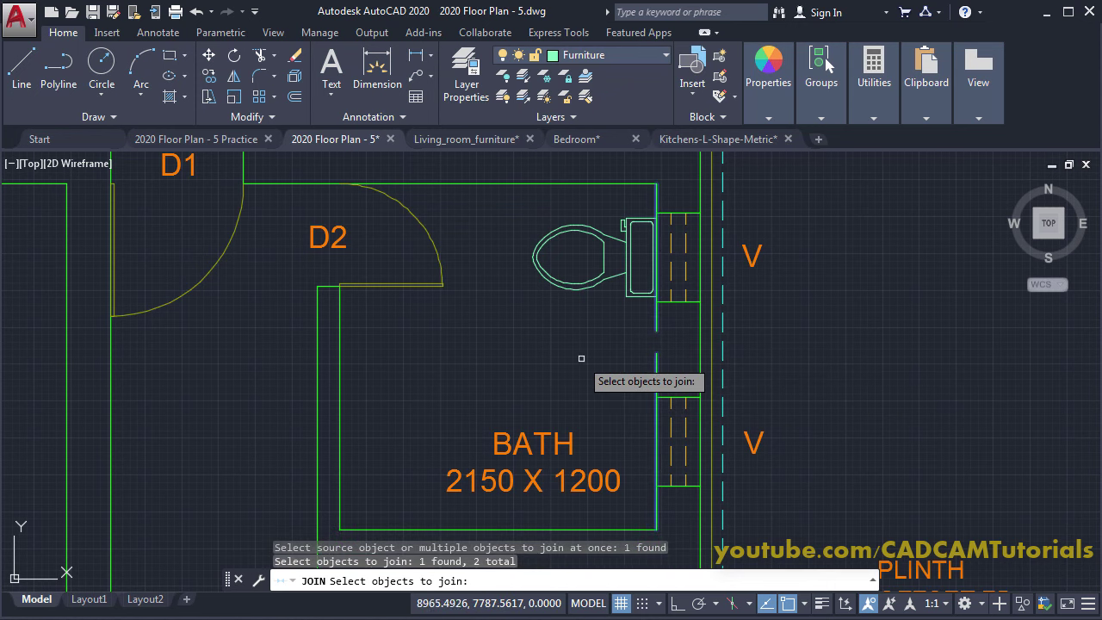
key(Return)
Step: Open DesignCenter and browse the AutoCAD 2020 folder to Sample\en-us\DesignCenter, expanding its list of drawings
middle_drag(519, 399, 525, 353)
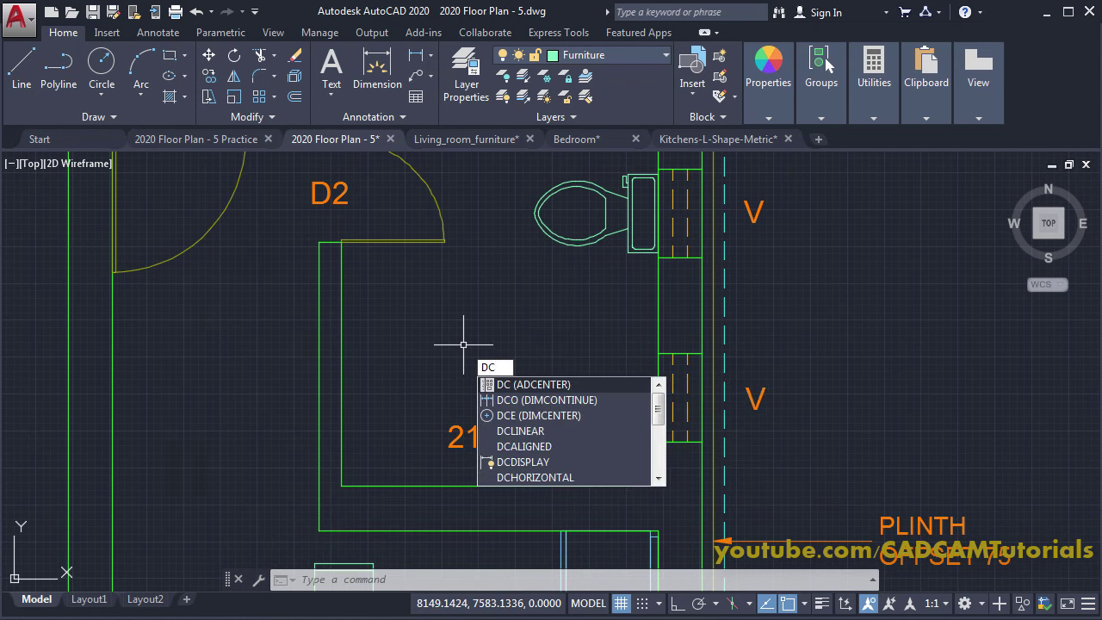
key(Return)
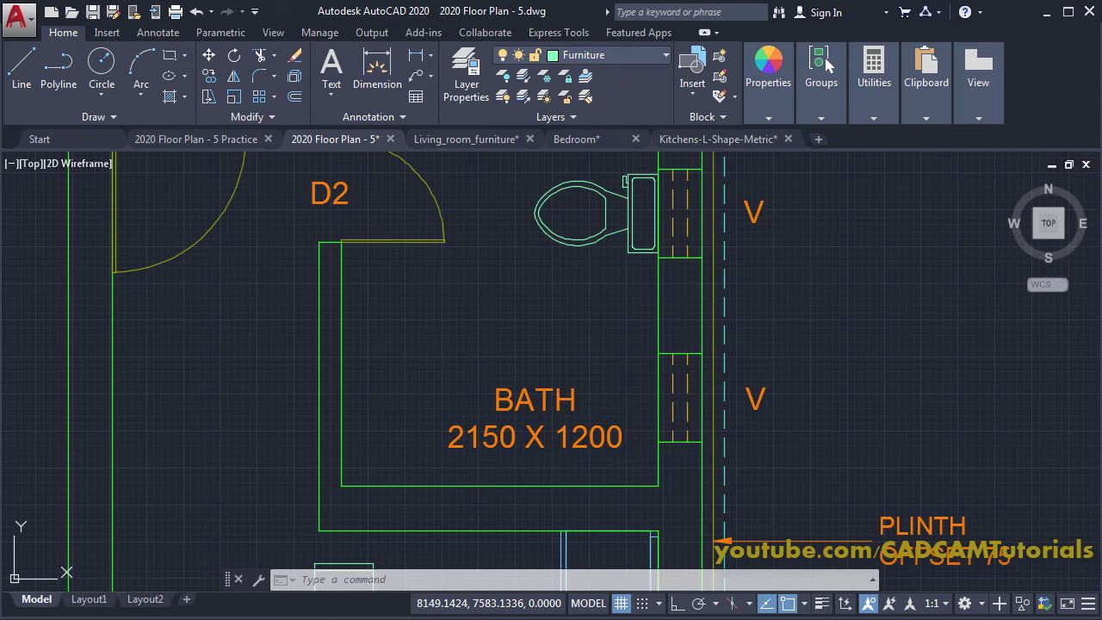
drag(424, 308, 423, 283)
click(320, 331)
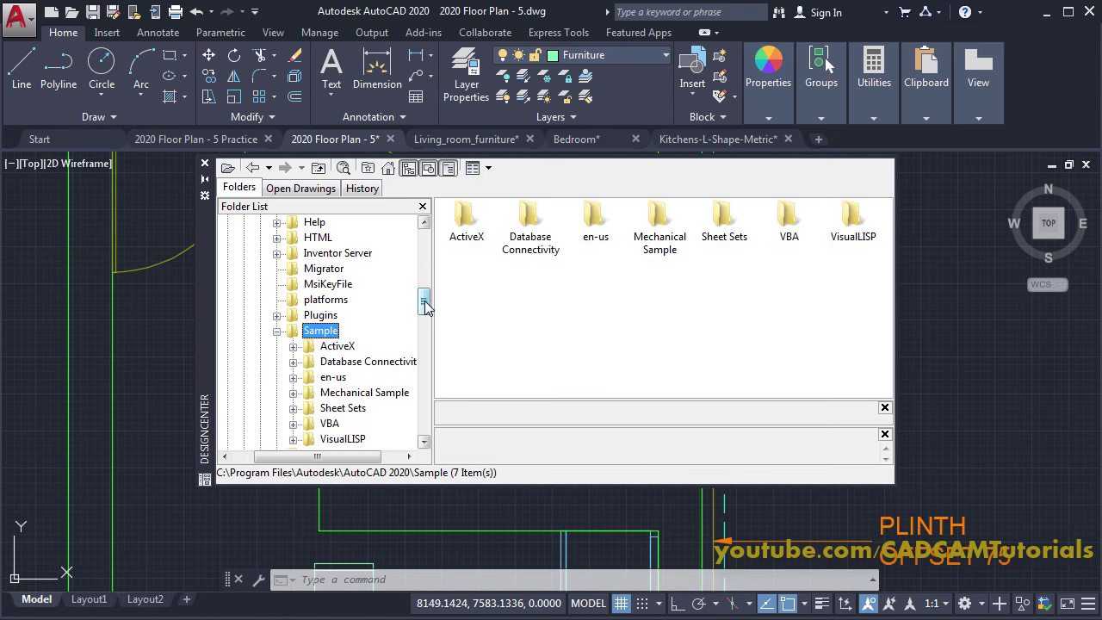
drag(425, 304, 435, 264)
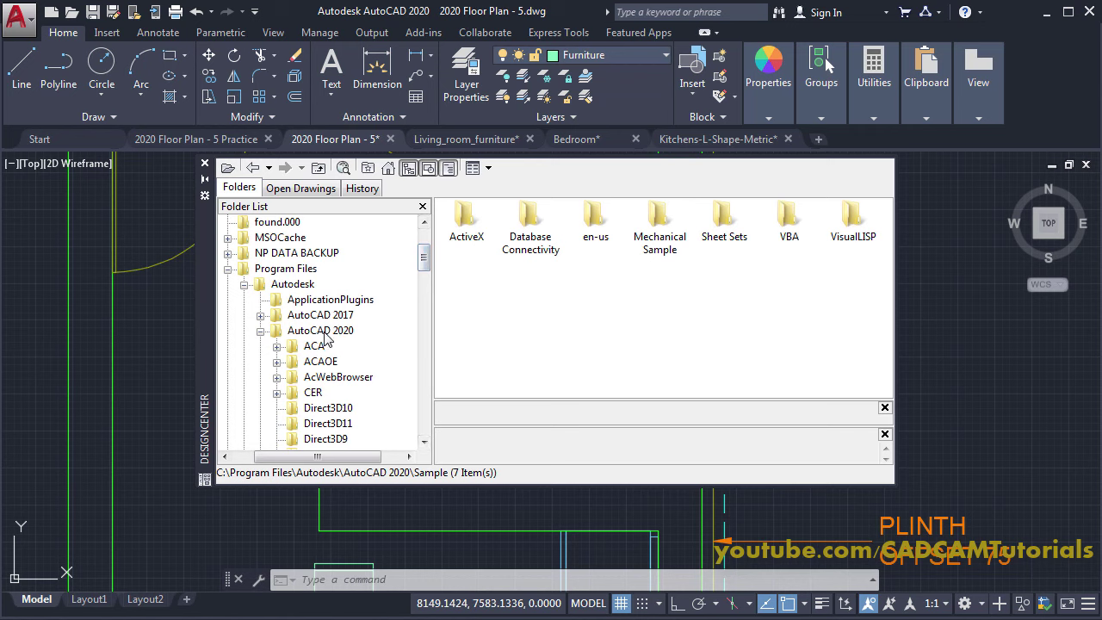
drag(428, 263, 437, 320)
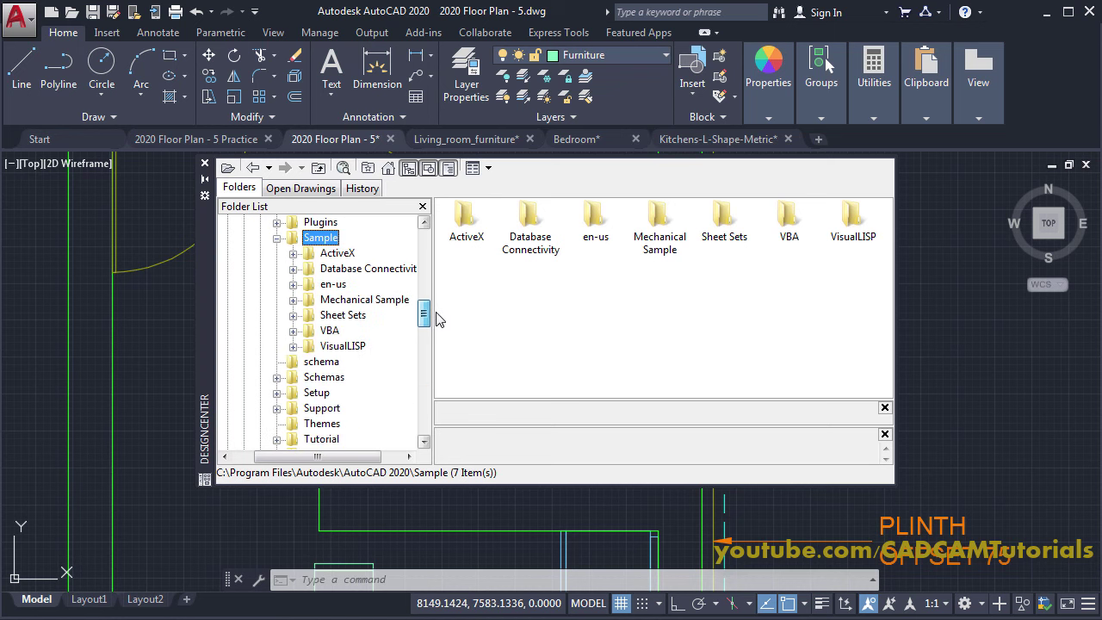
click(333, 285)
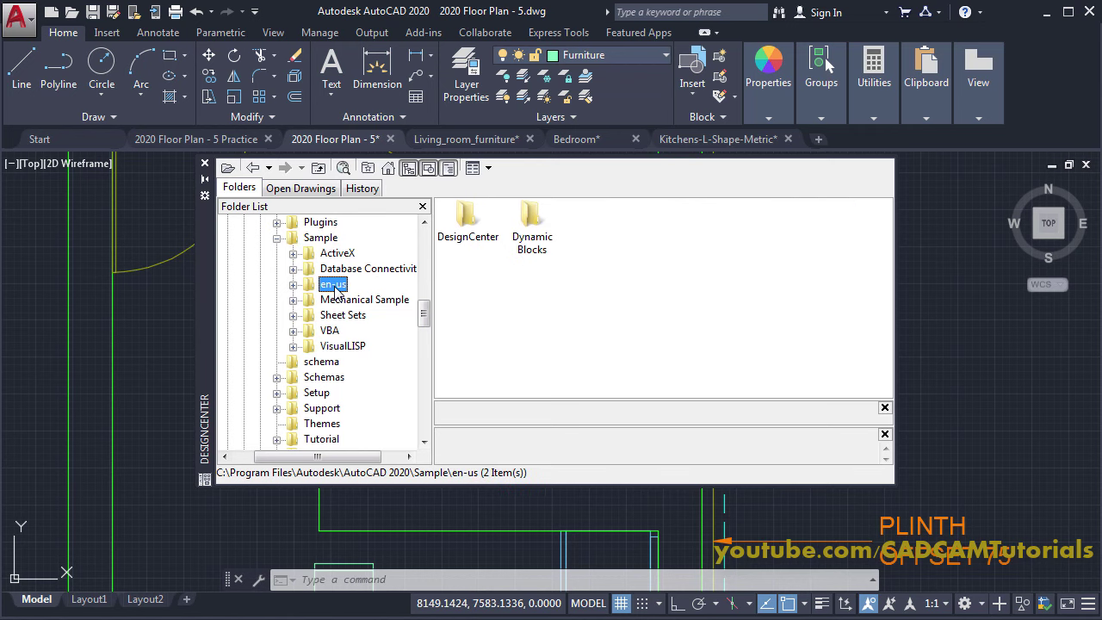
double_click(468, 219)
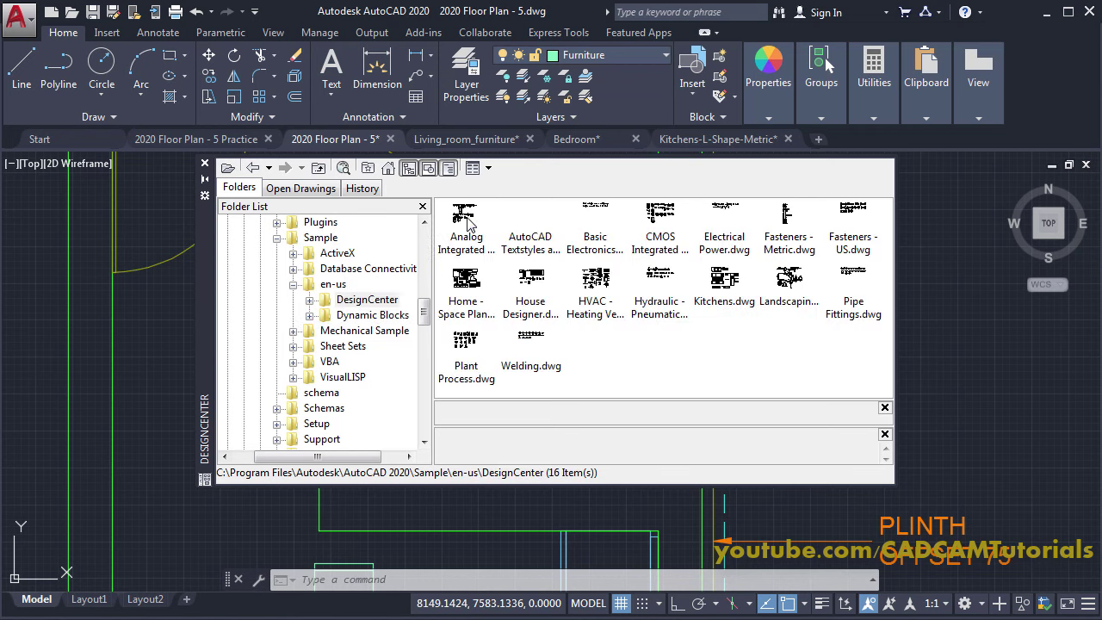
click(309, 300)
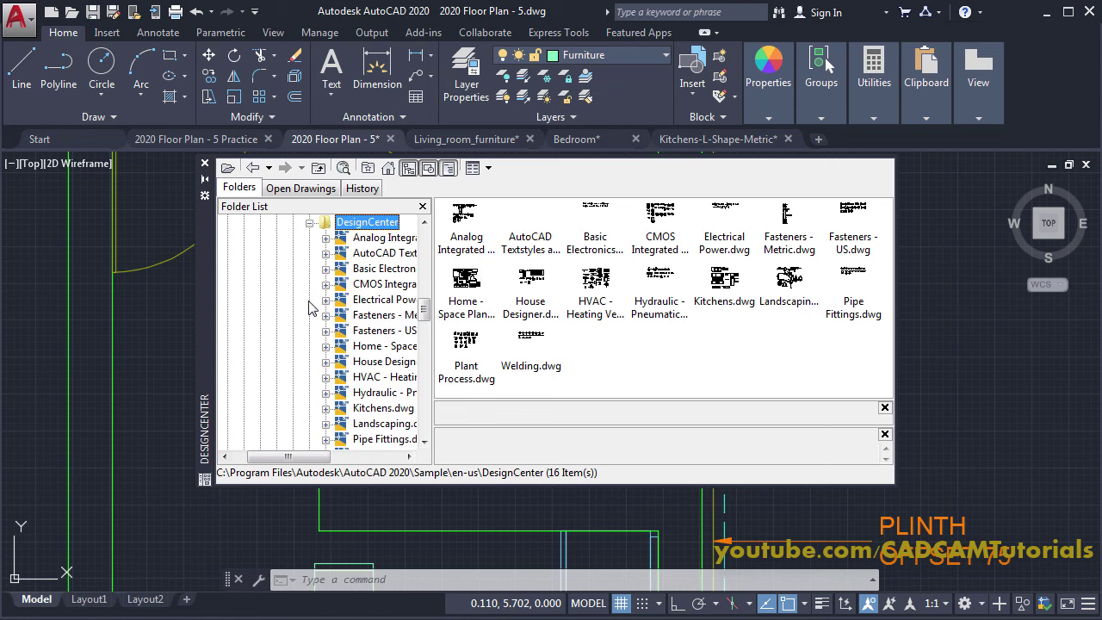
Step: Examine the blocks available in Home - Space Planner.dwg, then collapse that drawing's entry
click(386, 354)
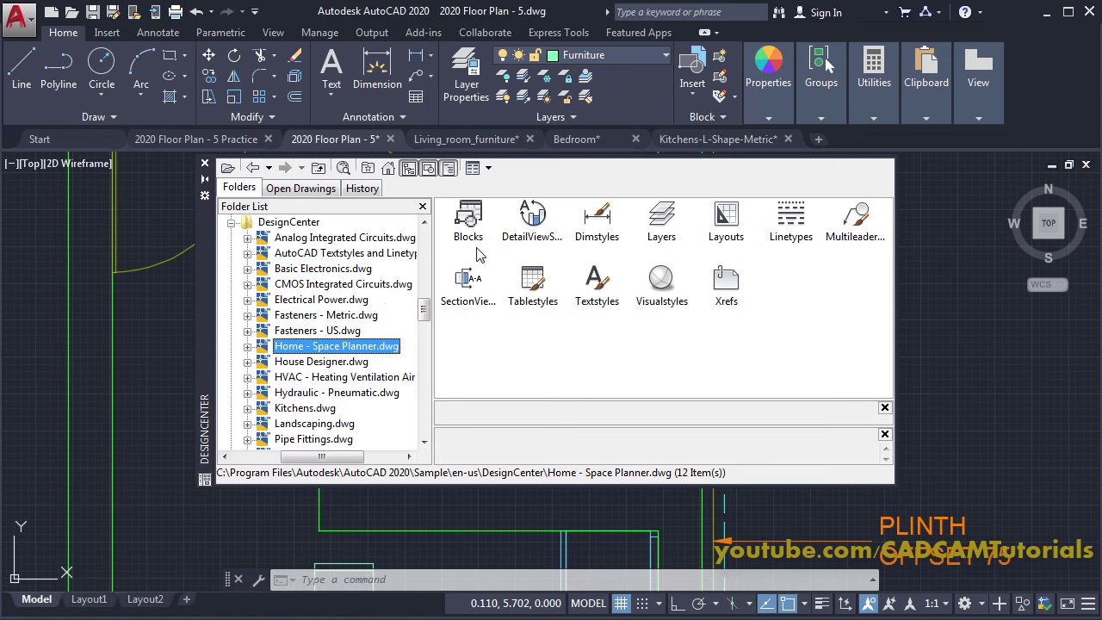
double_click(469, 219)
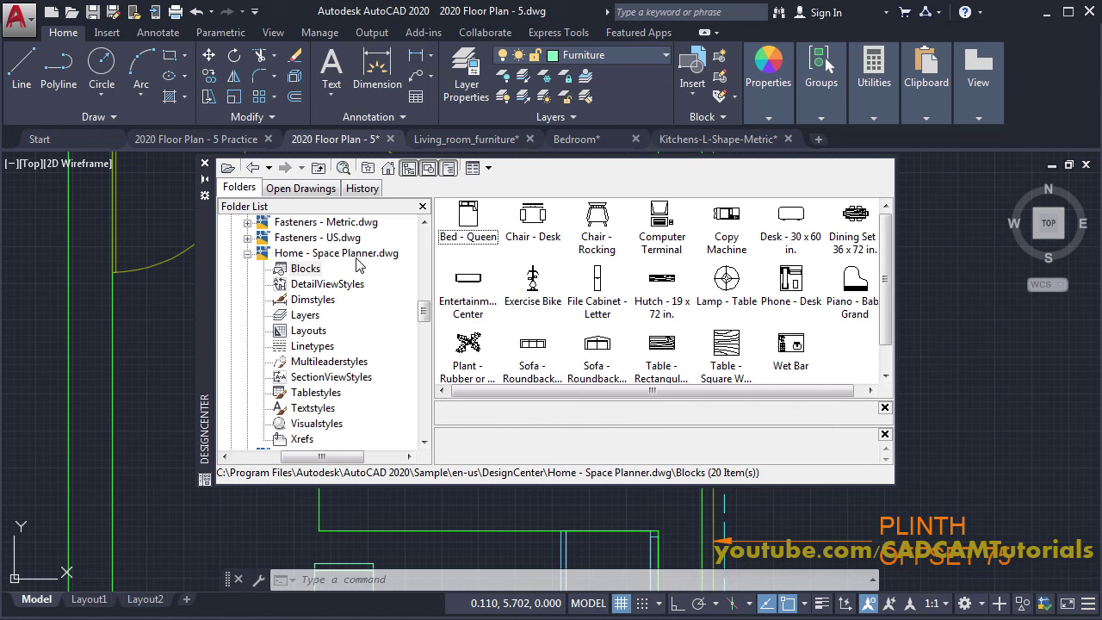
click(248, 254)
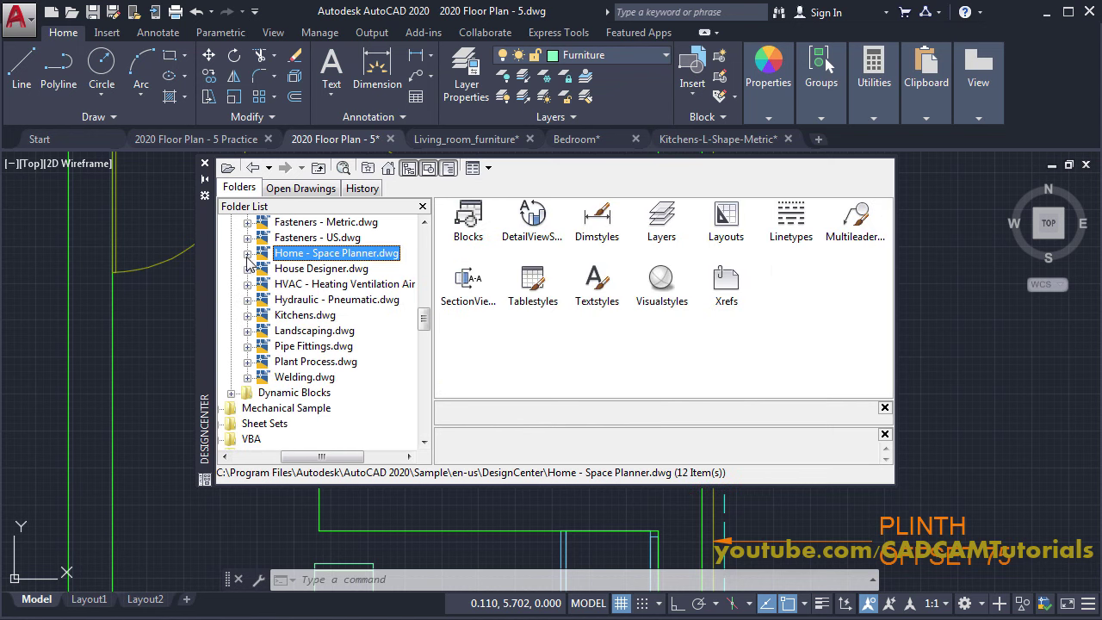
Step: Insert the Bath Tub - 26 x 60 in. block from House Designer.dwg in the empty area to the right of the plan
click(335, 270)
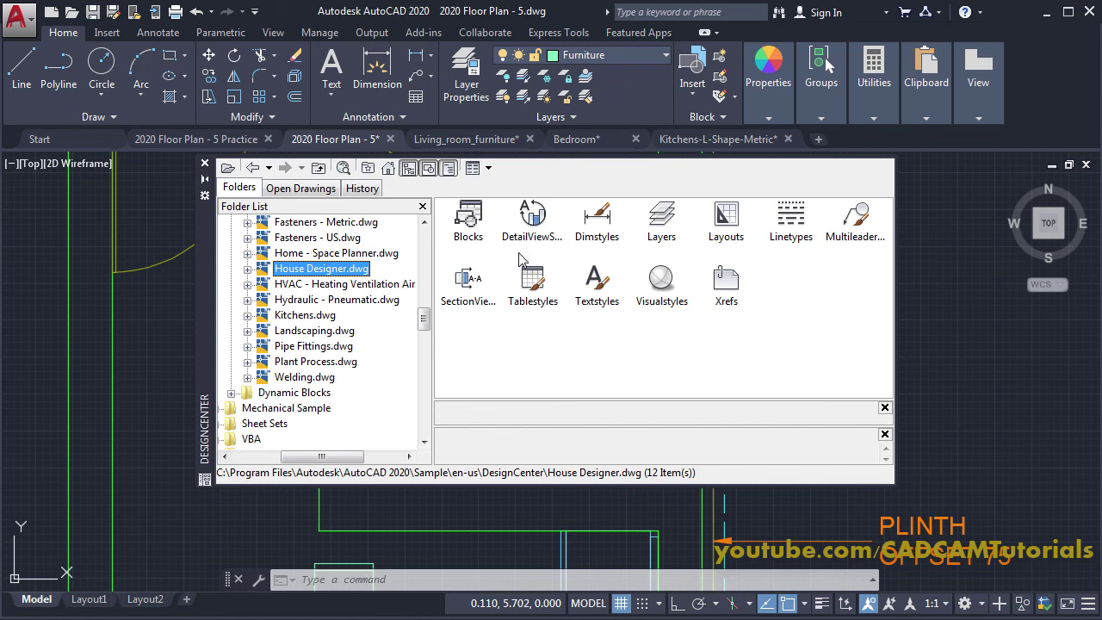
double_click(469, 218)
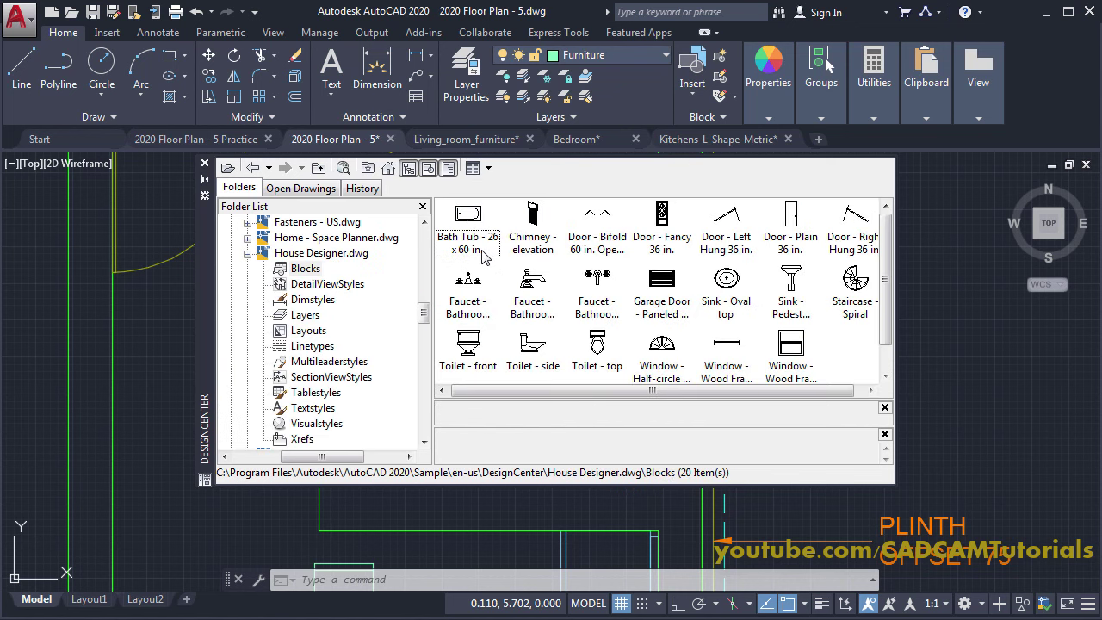
click(472, 241)
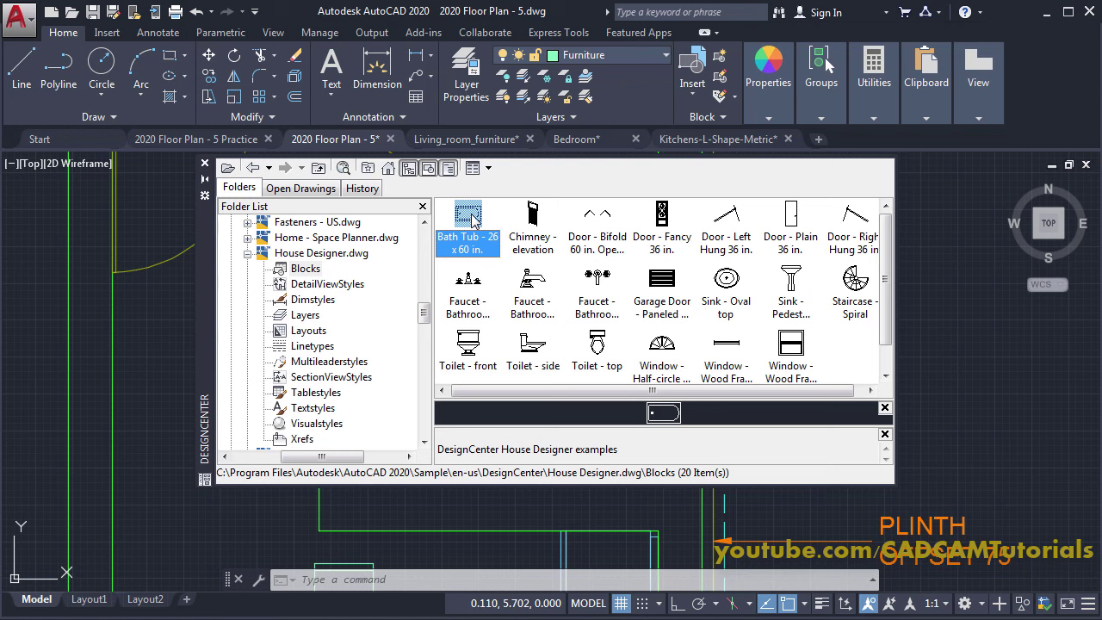
right_click(474, 220)
click(527, 226)
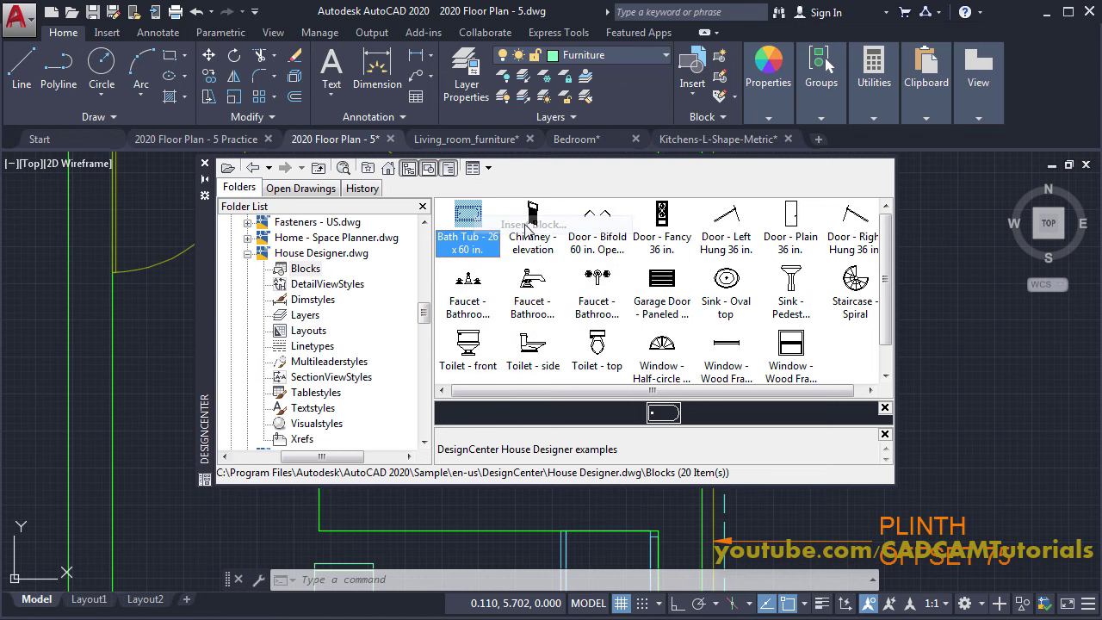
click(650, 441)
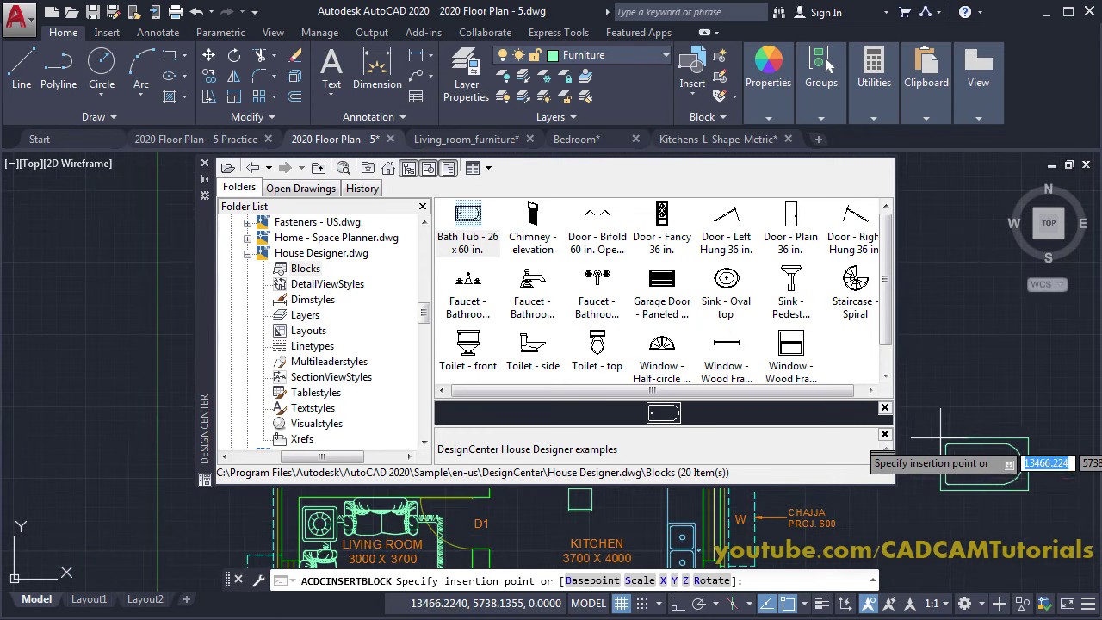
click(956, 502)
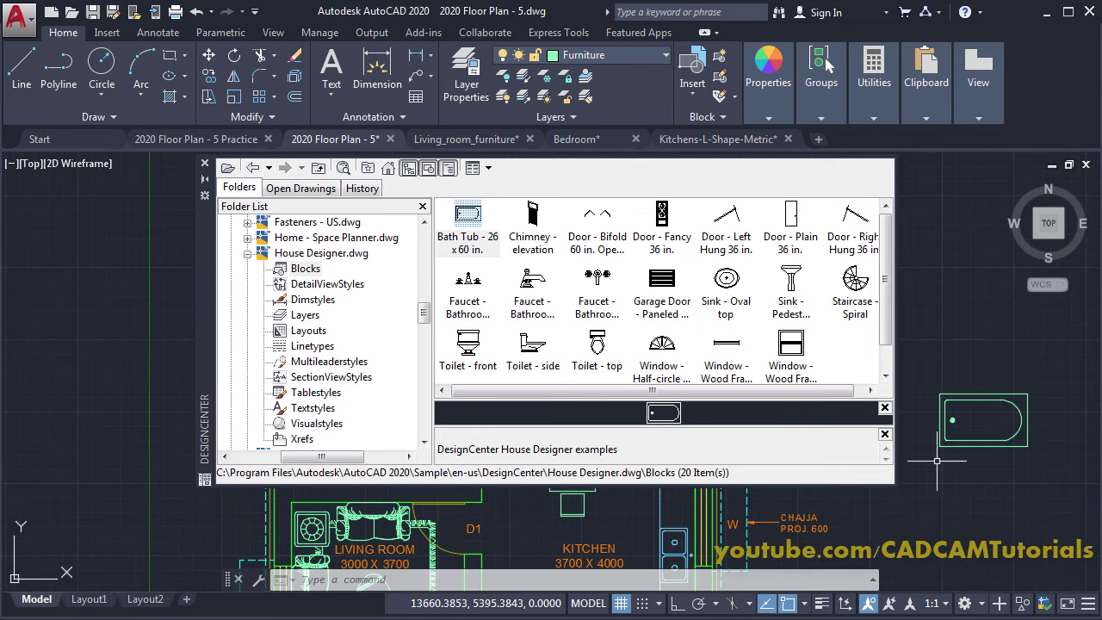
Step: Insert the Sink - Oval top block from House Designer.dwg just above the bathtub outside the plan and close DesignCenter
click(726, 288)
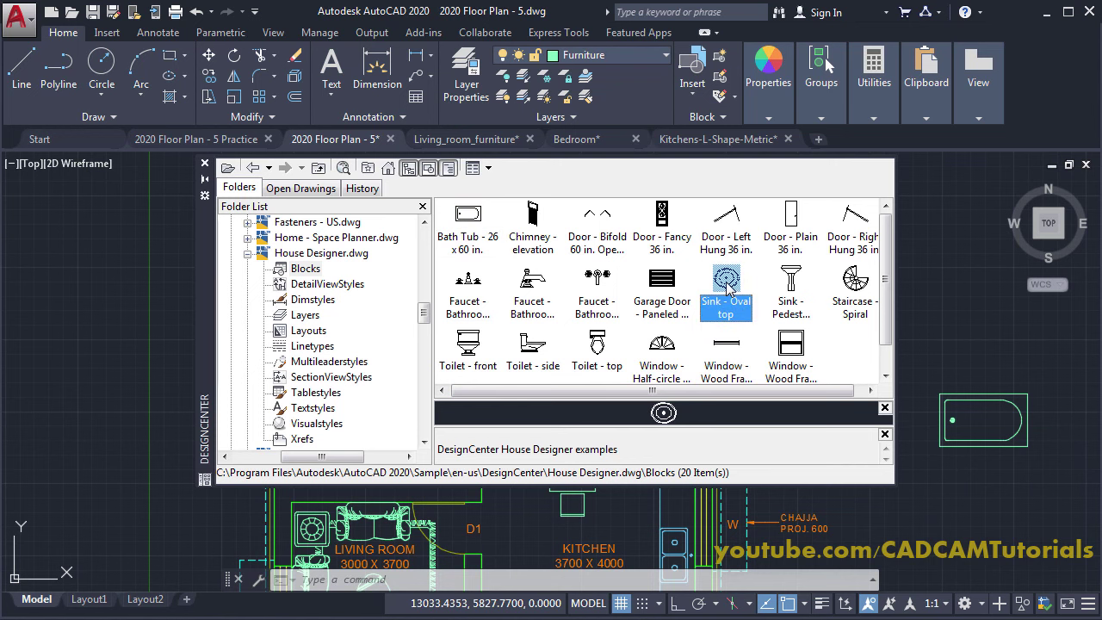
right_click(730, 288)
click(771, 291)
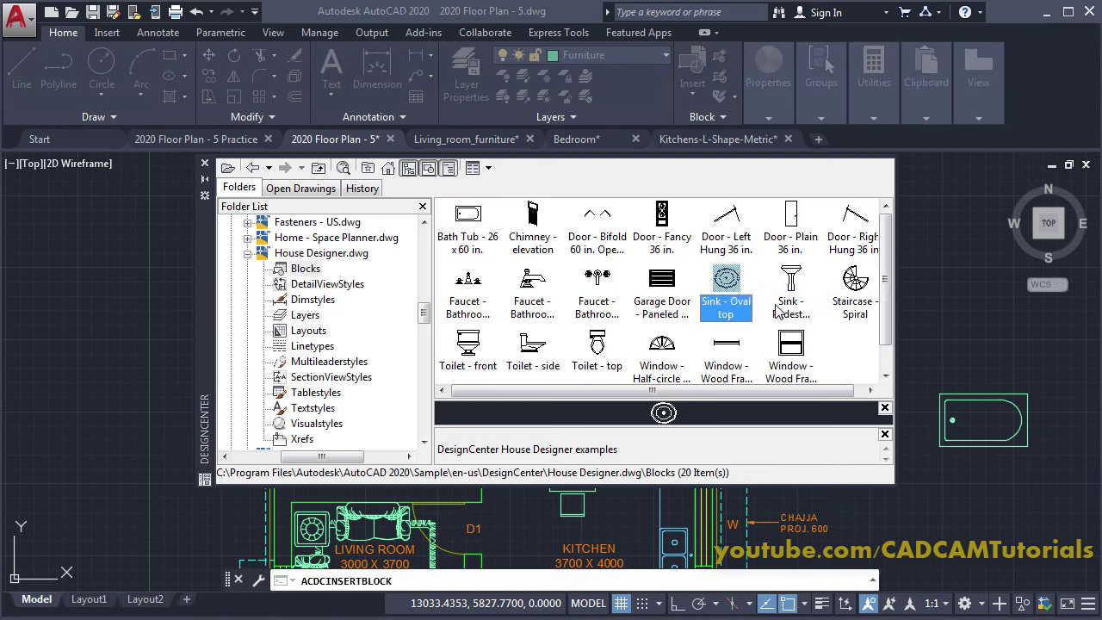
click(650, 441)
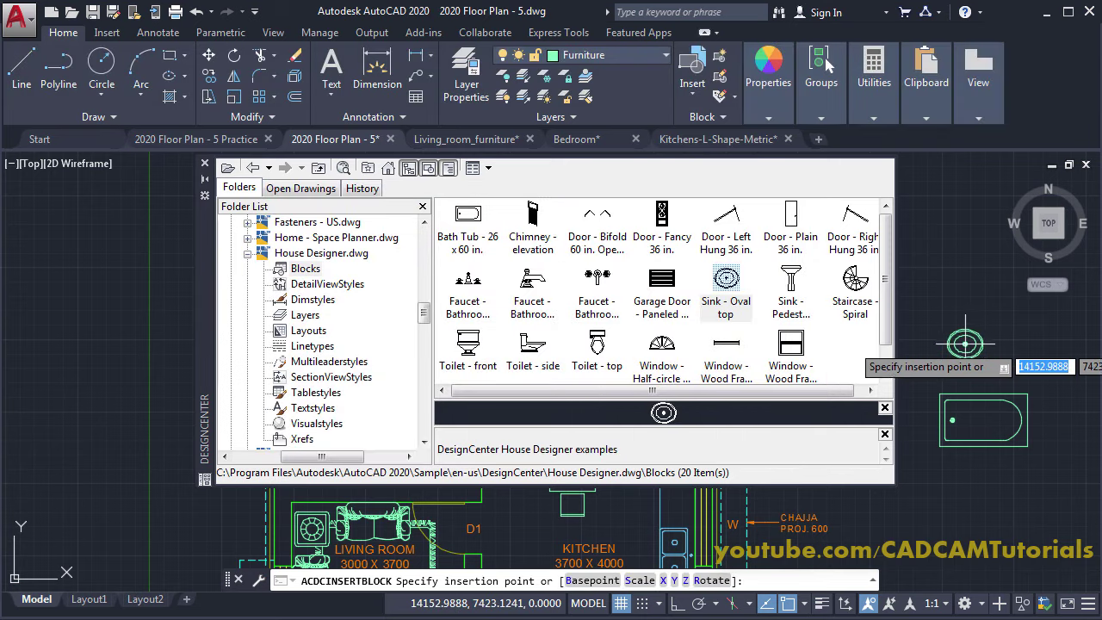
click(965, 345)
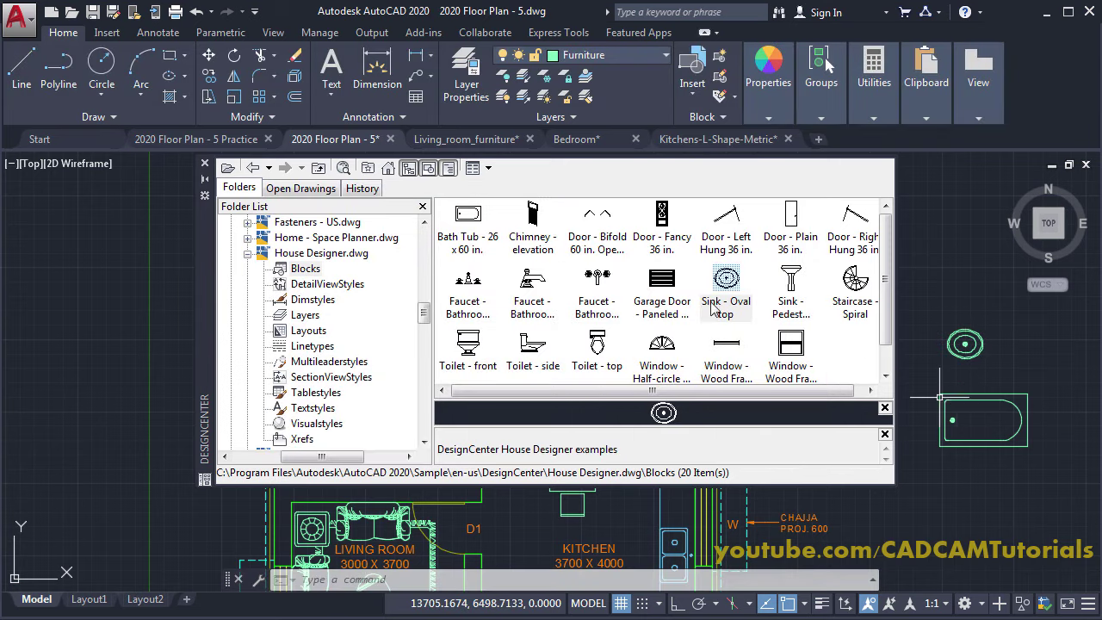
click(208, 166)
Step: Move the bathtub by its lower right corner to the lower right inner corner of the bath
scroll(818, 423, up, 6)
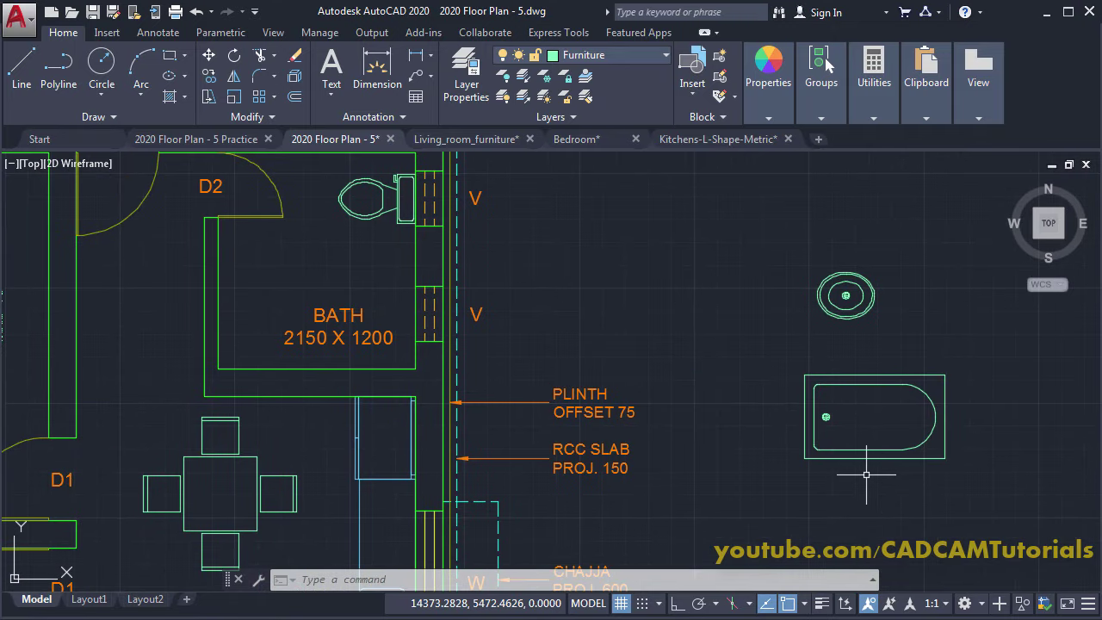
text(m)
key(Return)
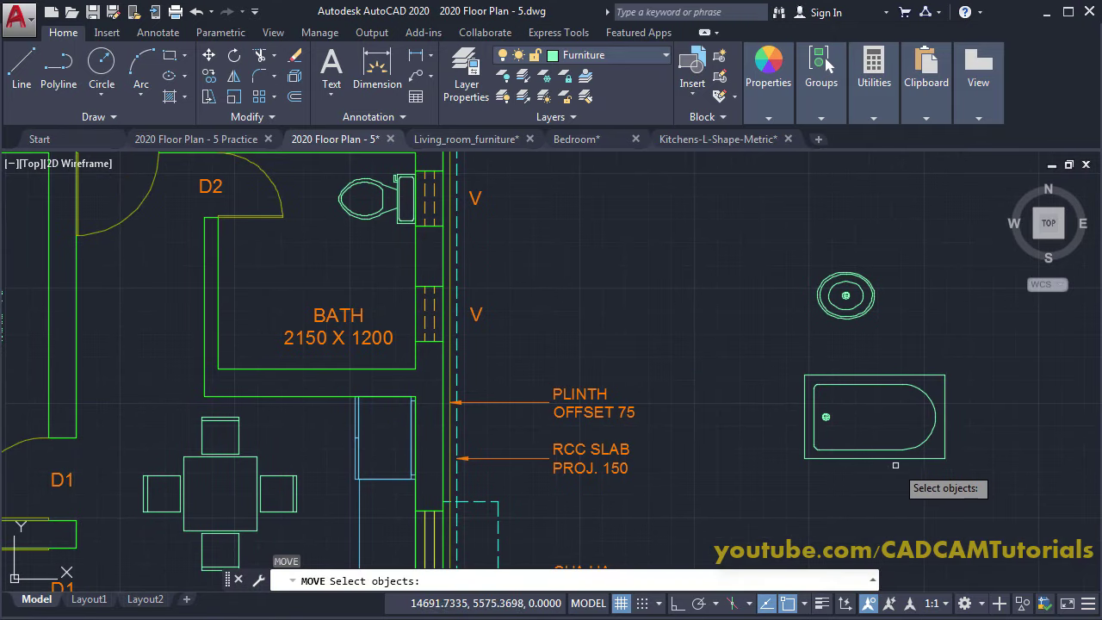
click(900, 459)
key(Return)
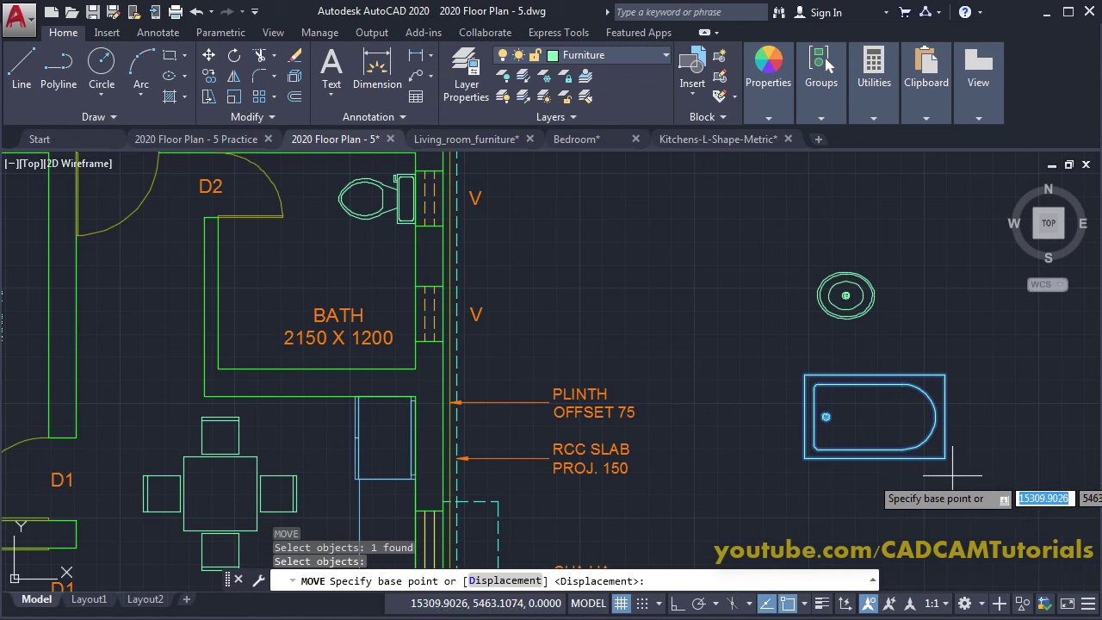
click(945, 459)
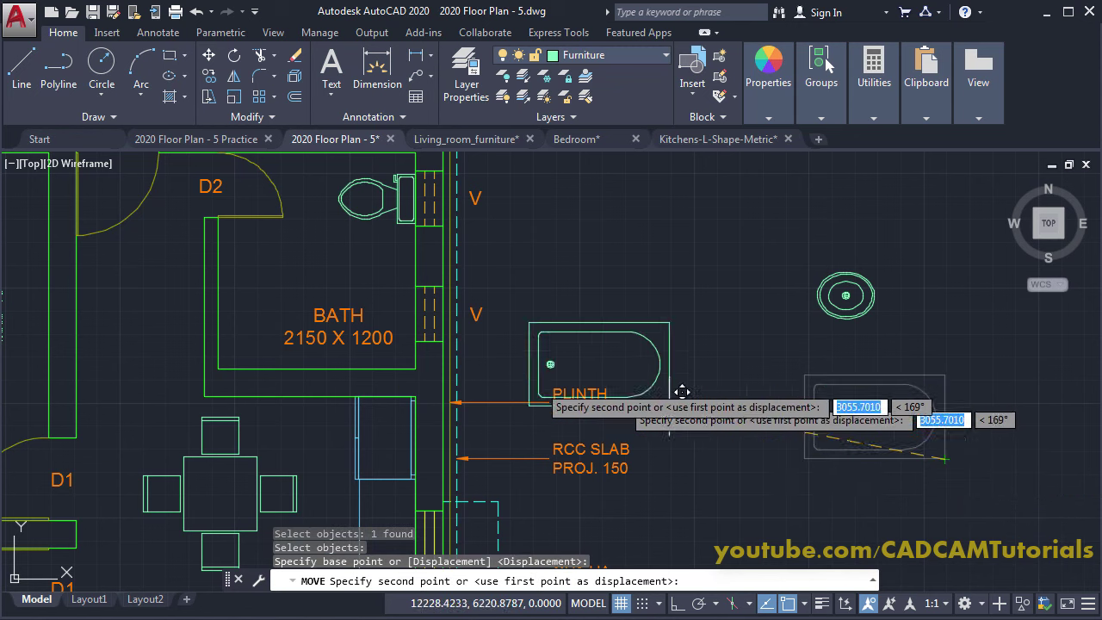
click(434, 360)
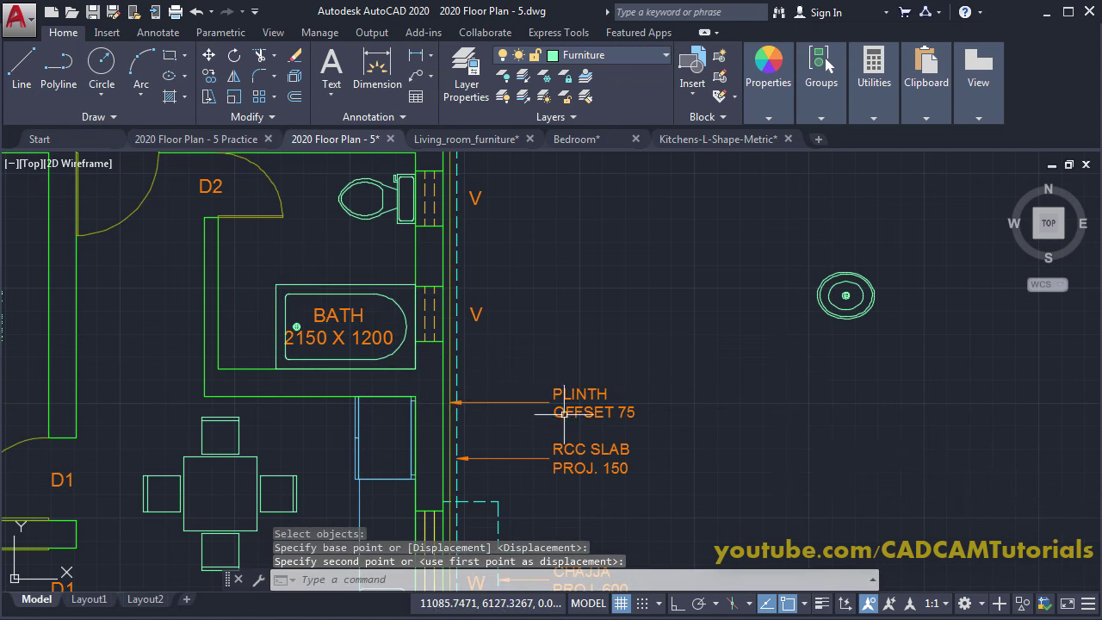
Step: Rotate the oval sink 90° about its drain
middle_drag(565, 410, 656, 490)
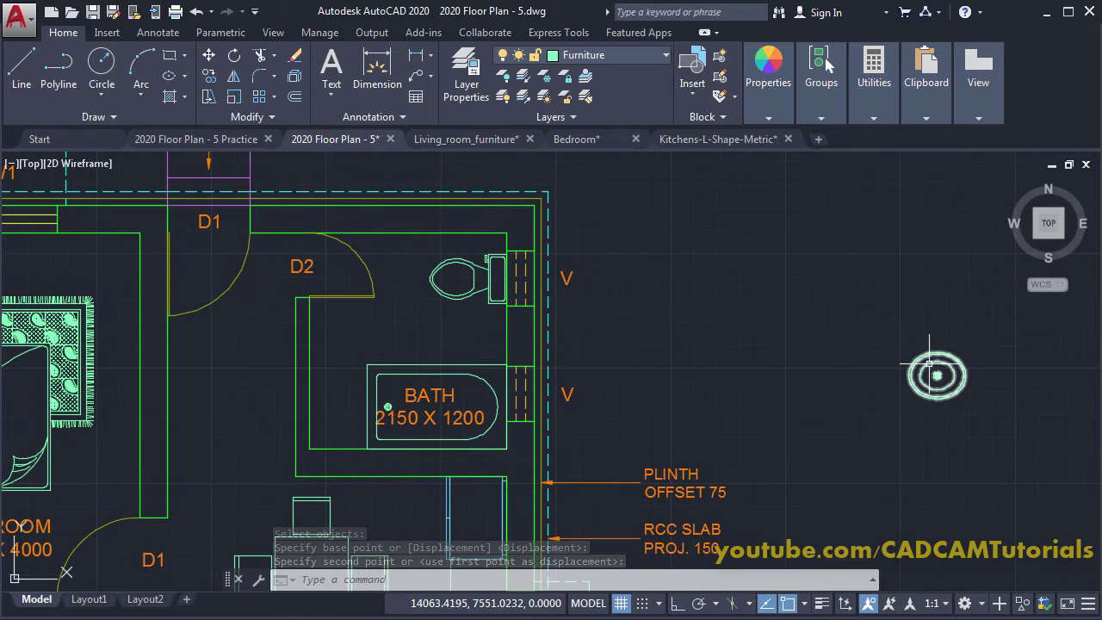
text(R)
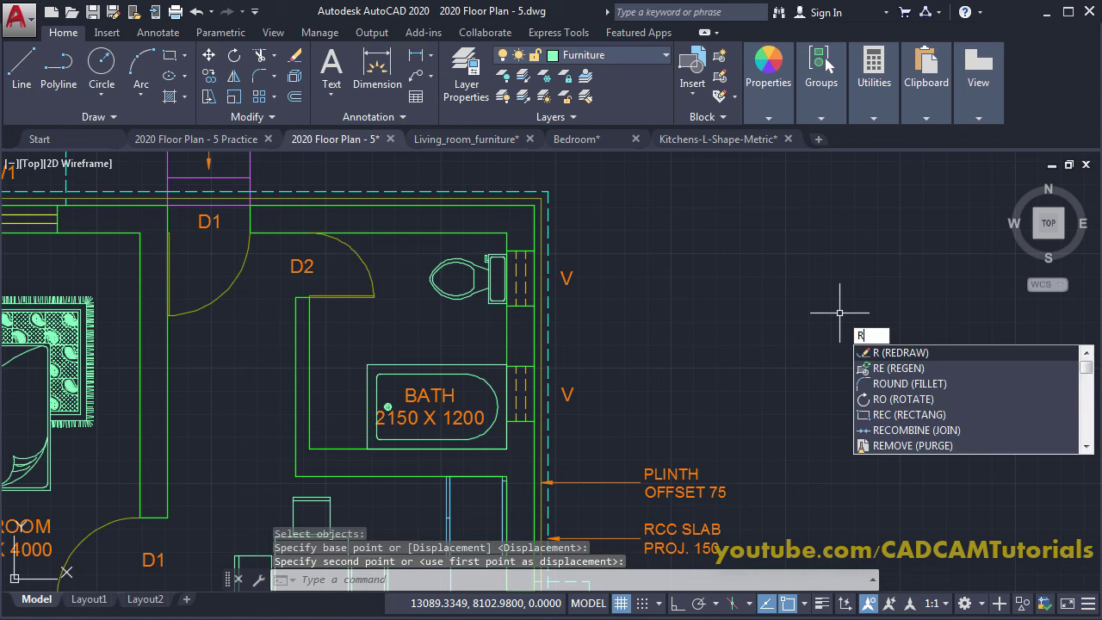
text(O)
key(Return)
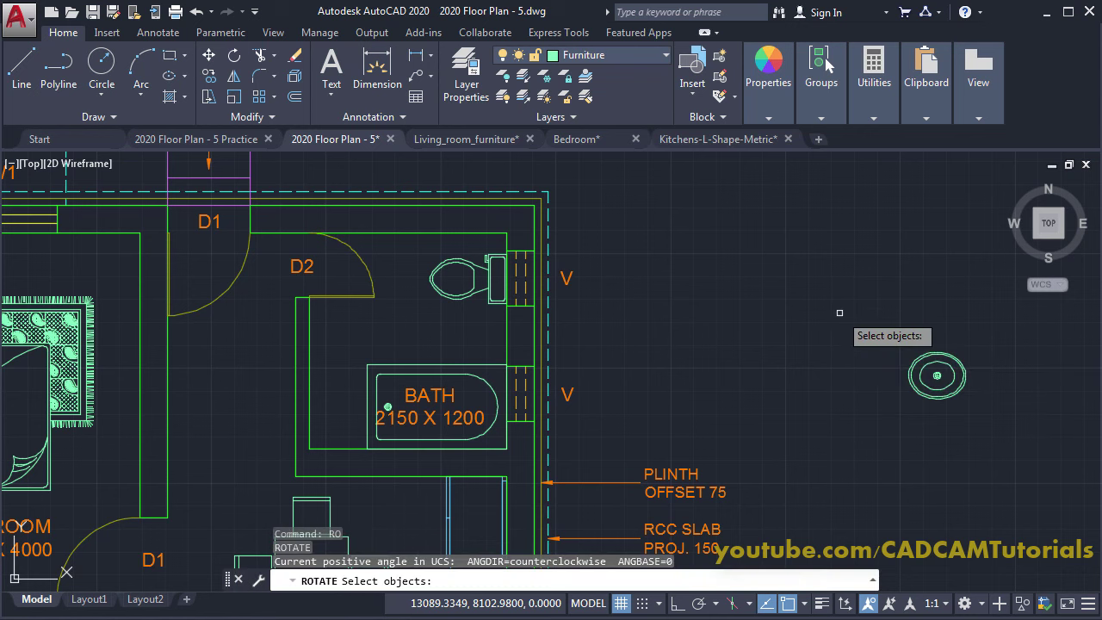
click(945, 396)
key(Return)
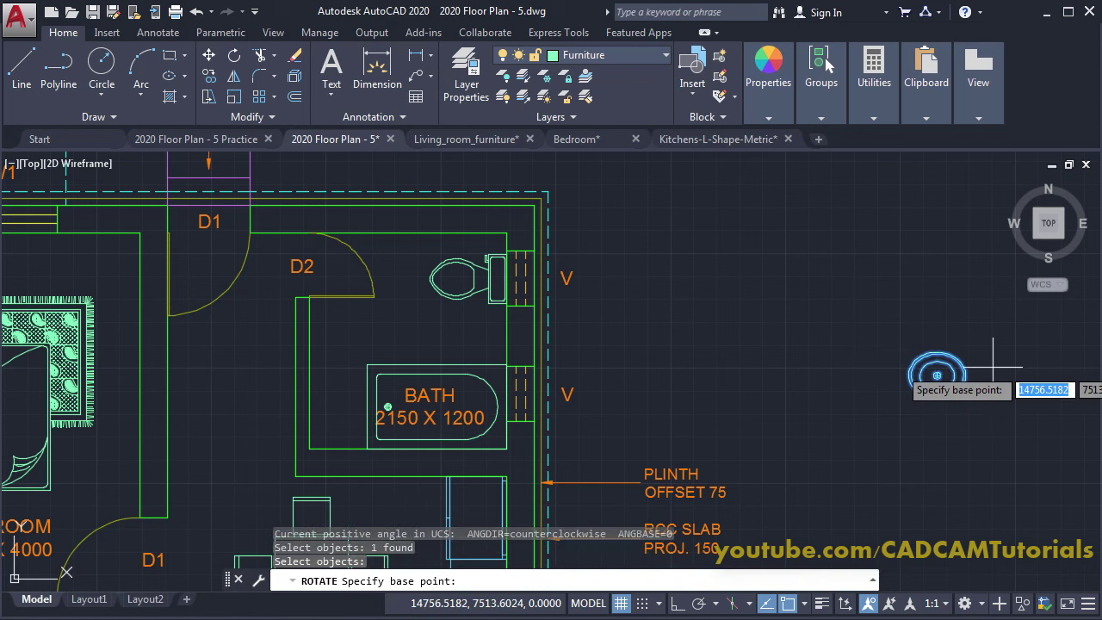
click(936, 375)
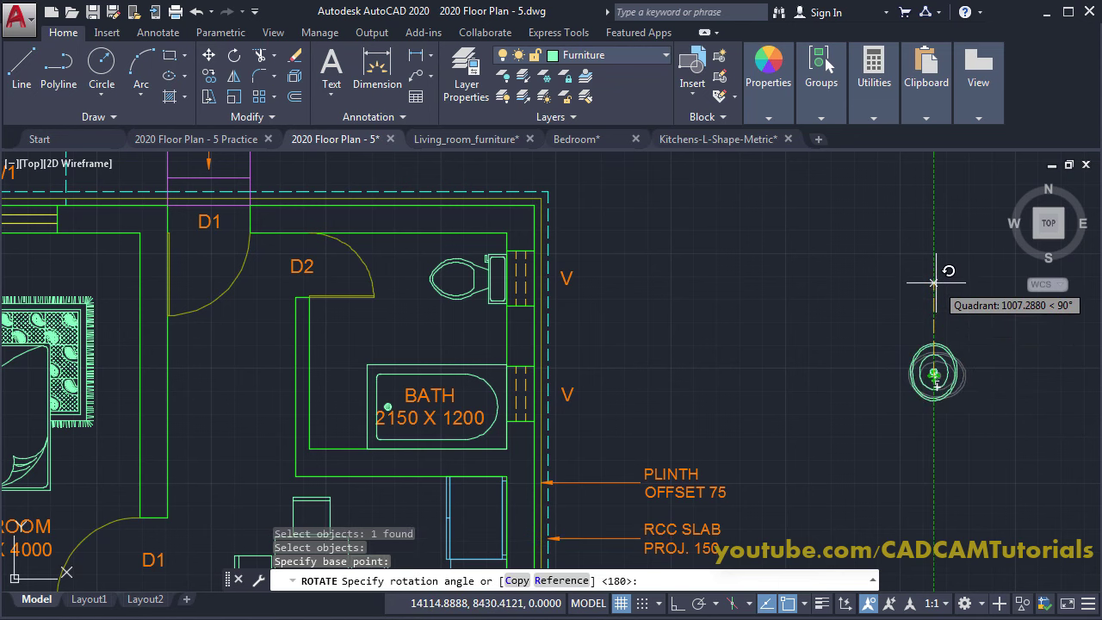
click(936, 282)
Step: Move the oval sink by its left quadrant onto the bath's left inner wall, just below door D2
middle_drag(1001, 424, 983, 380)
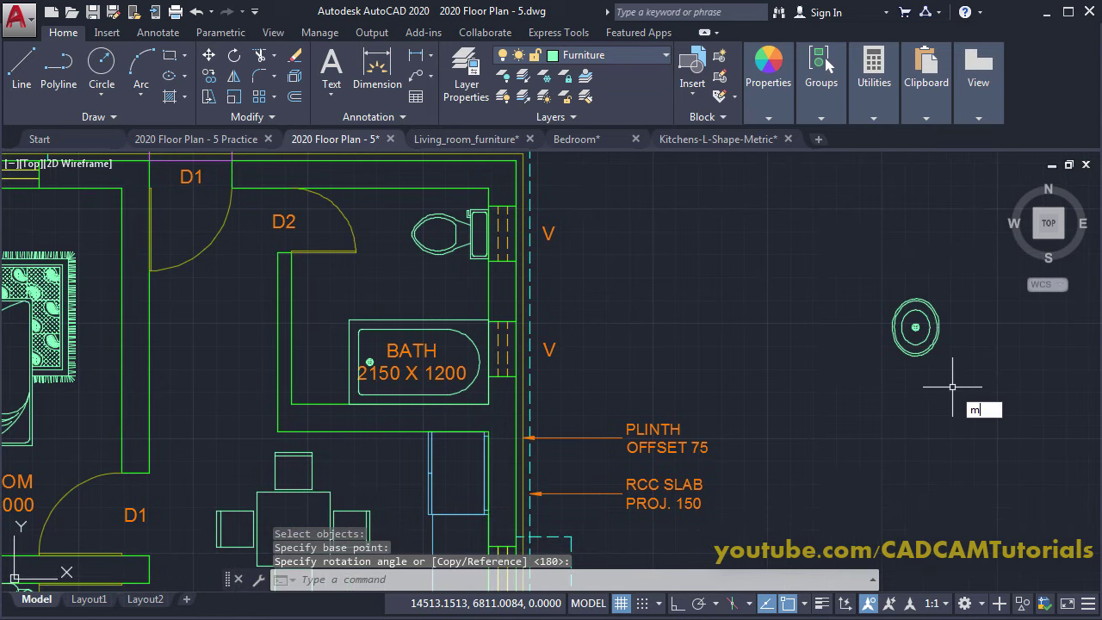
text(m)
key(Return)
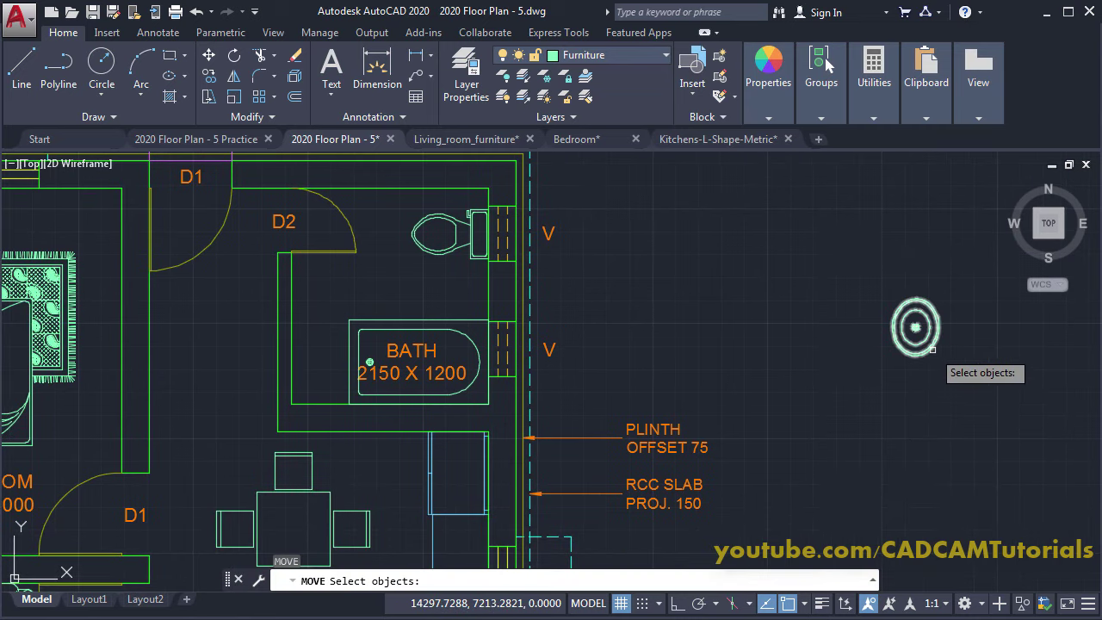
click(932, 348)
key(Return)
scroll(960, 330, up, 8)
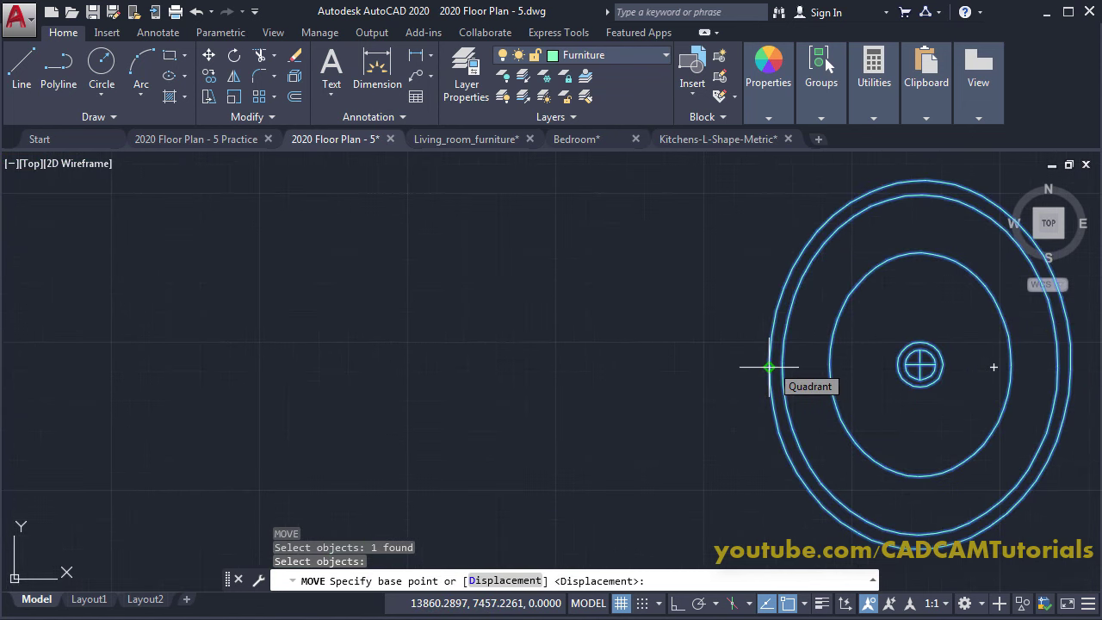
click(769, 367)
scroll(775, 353, down, 10)
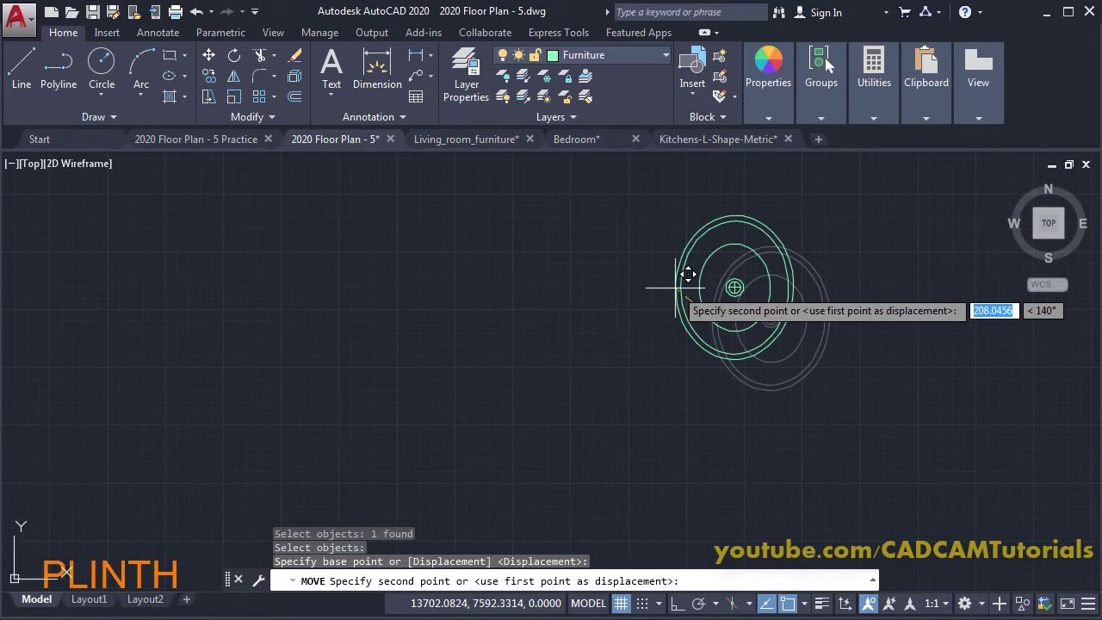
scroll(486, 370, up, 6)
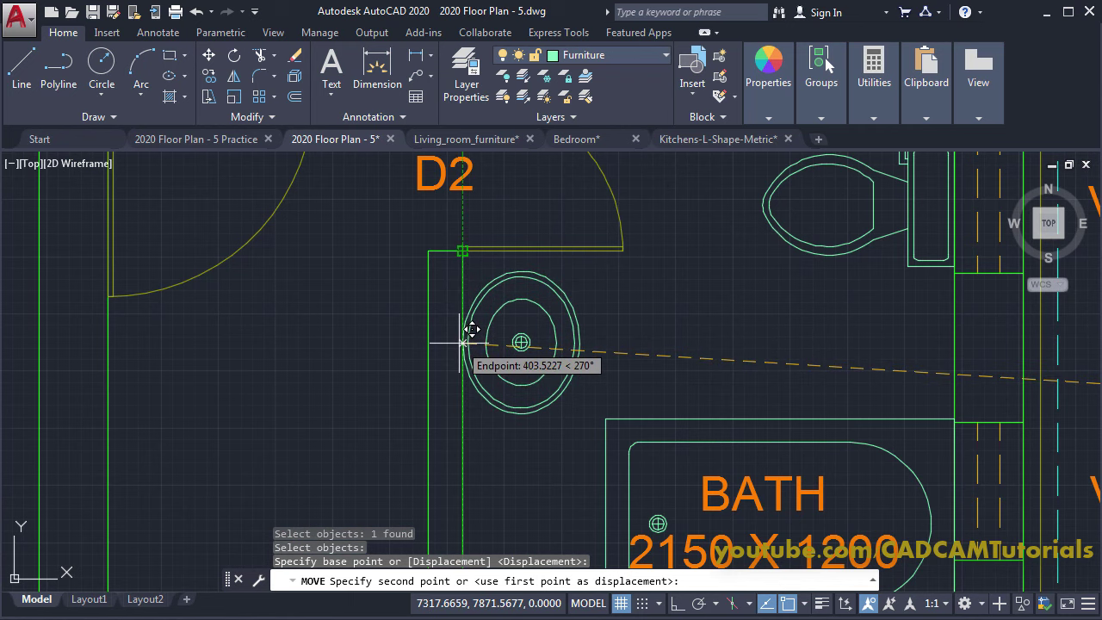
click(463, 342)
scroll(668, 414, down, 4)
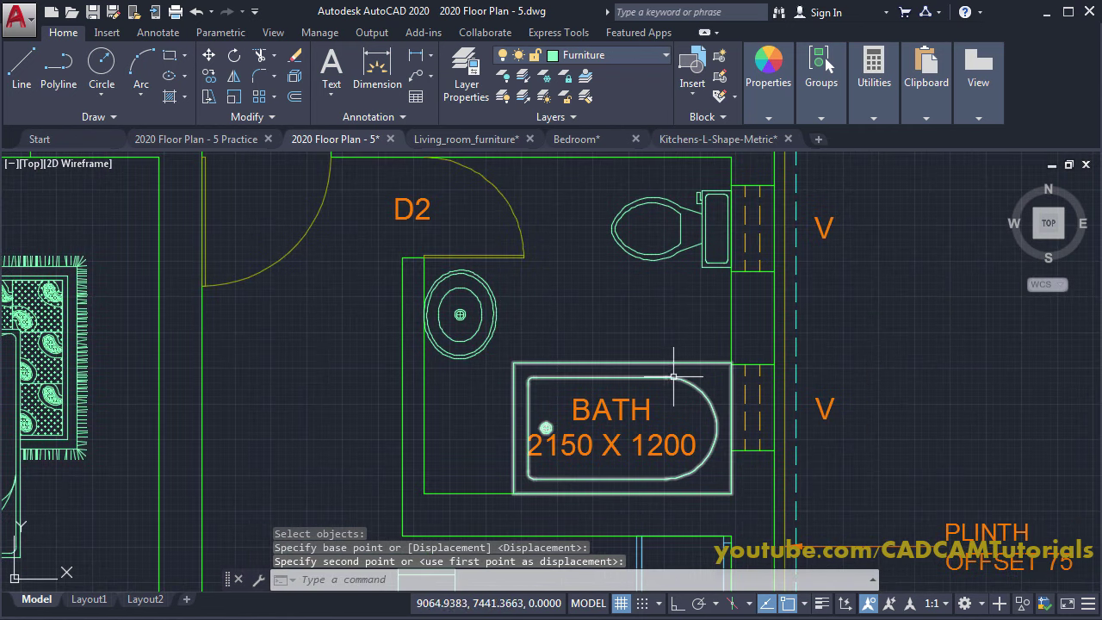
Step: Move the BATH 2150 X 1200 label off the bathtub into the clear floor space between the tub and the toilet
text(m)
key(Return)
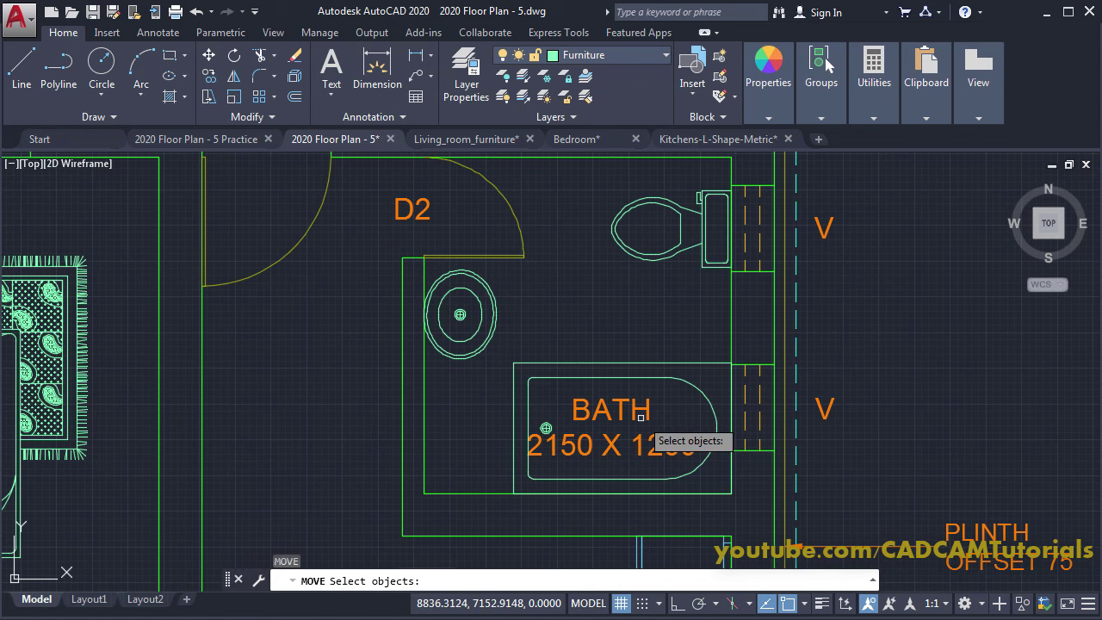
click(637, 417)
key(Return)
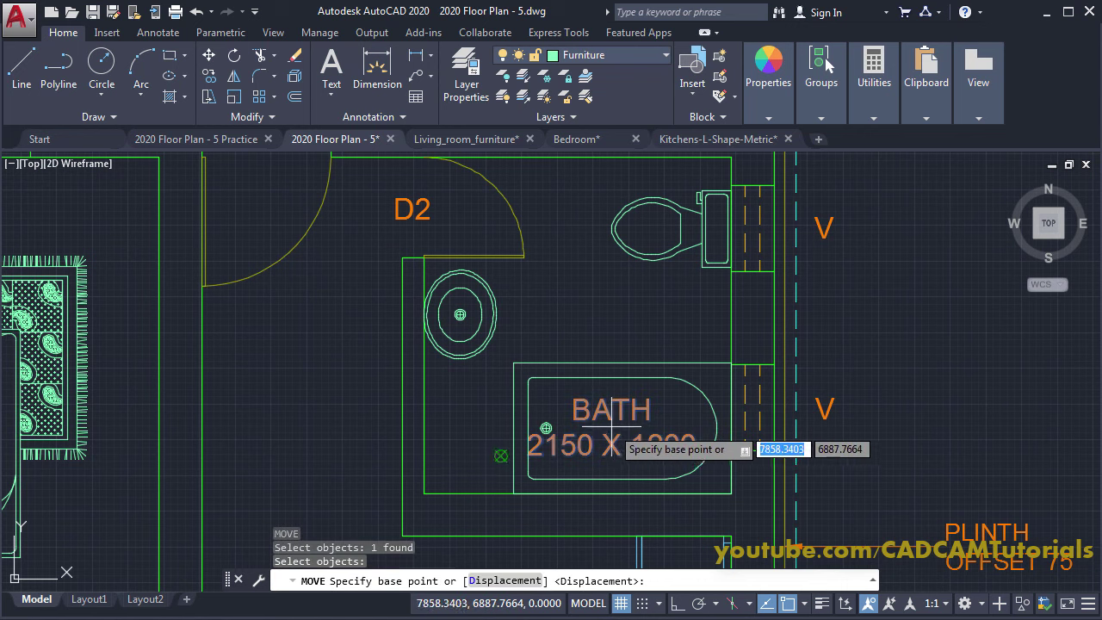
click(502, 455)
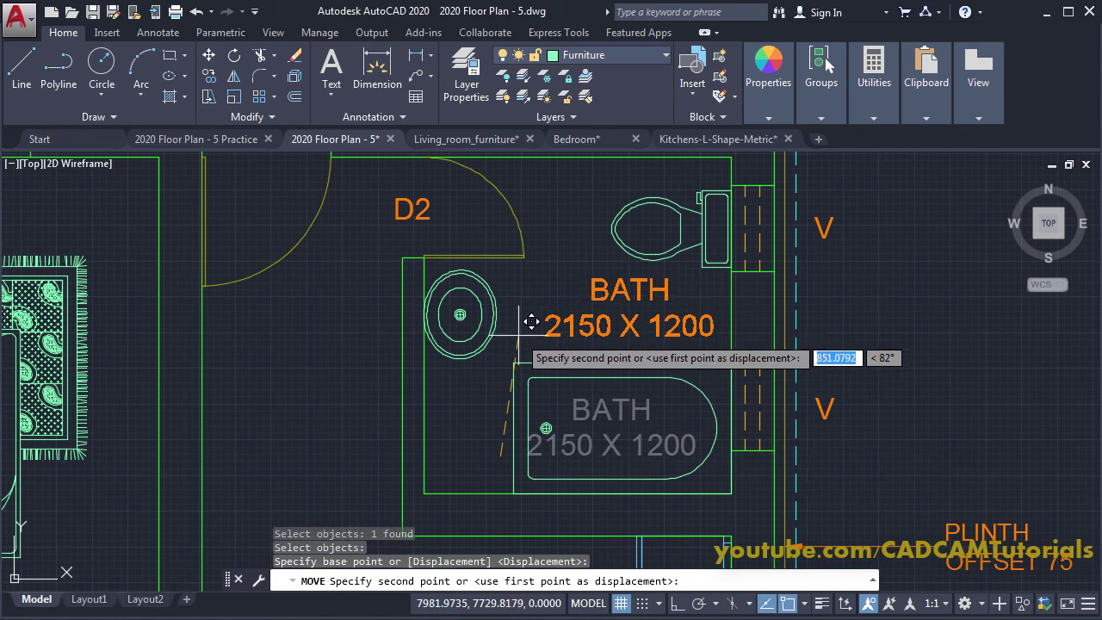
click(514, 344)
scroll(922, 355, down, 4)
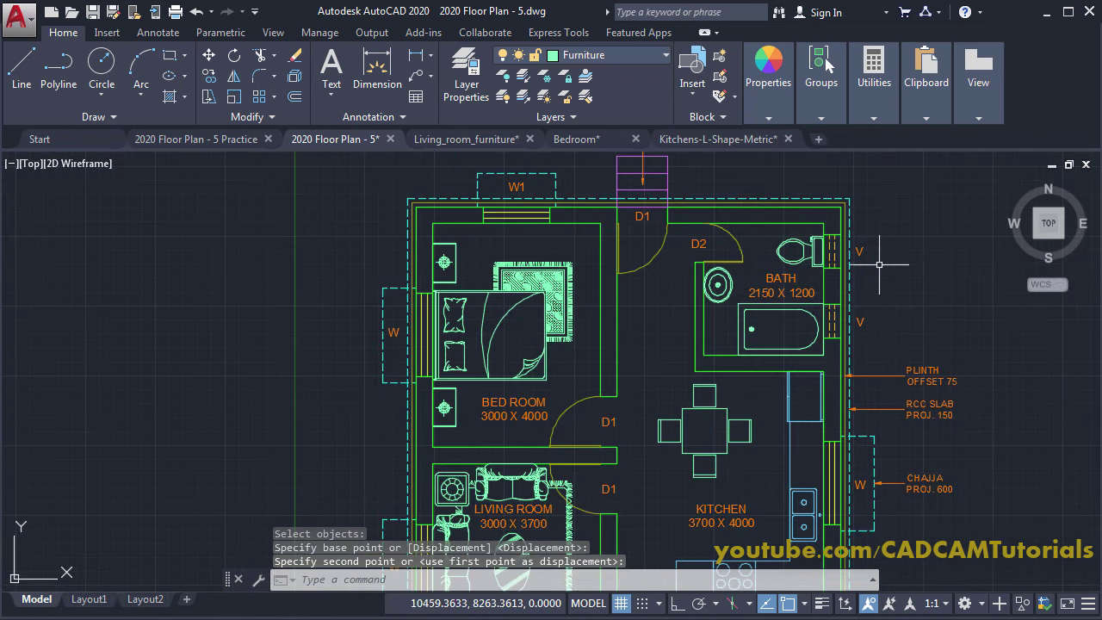
middle_click(818, 275)
middle_click(819, 276)
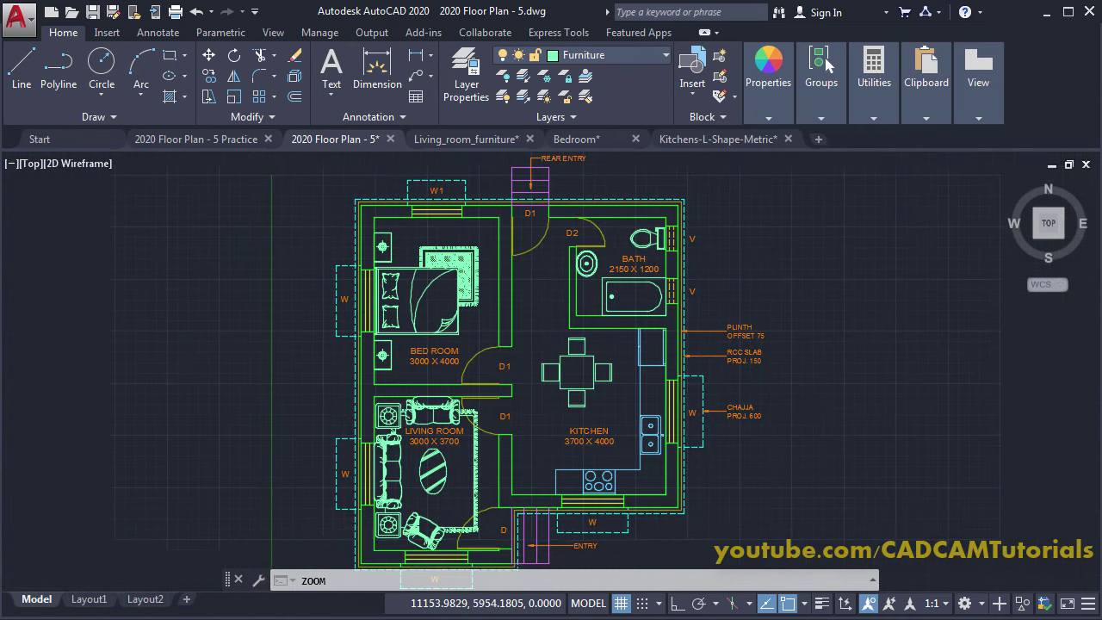
middle_drag(773, 414, 800, 430)
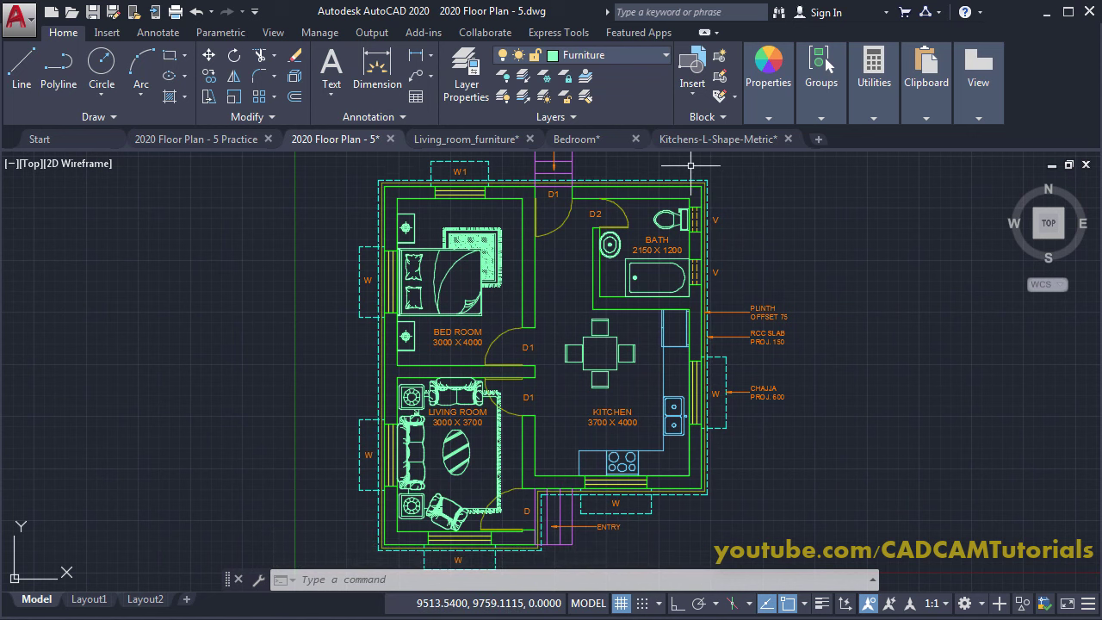
Step: Make Wall the current layer and set up a solid hatch in the dark grey color 99,100,102
click(629, 52)
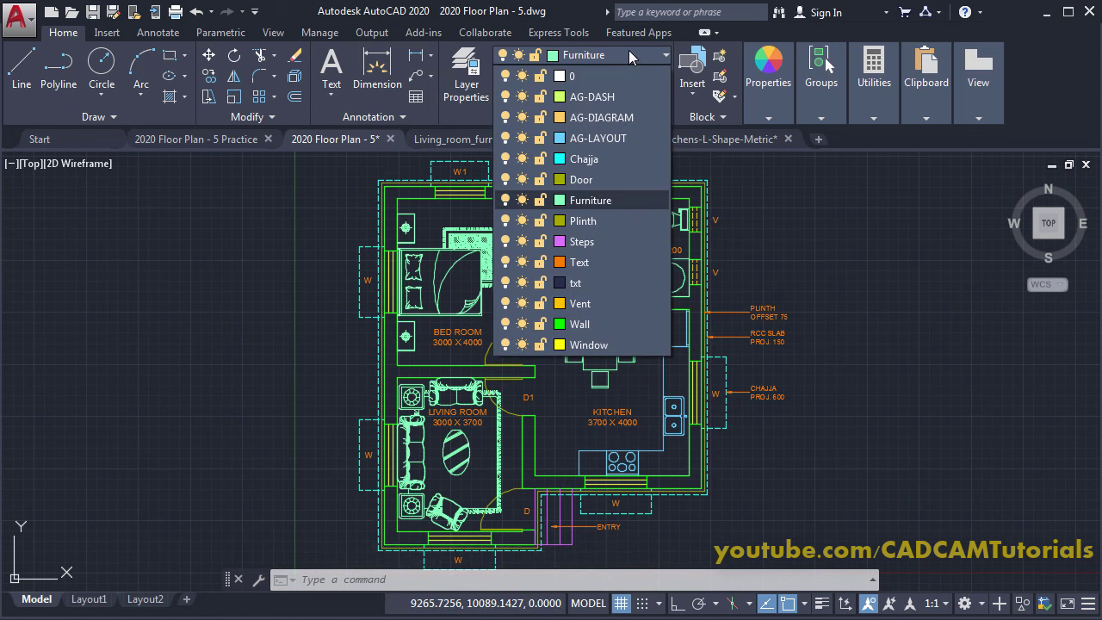
click(590, 323)
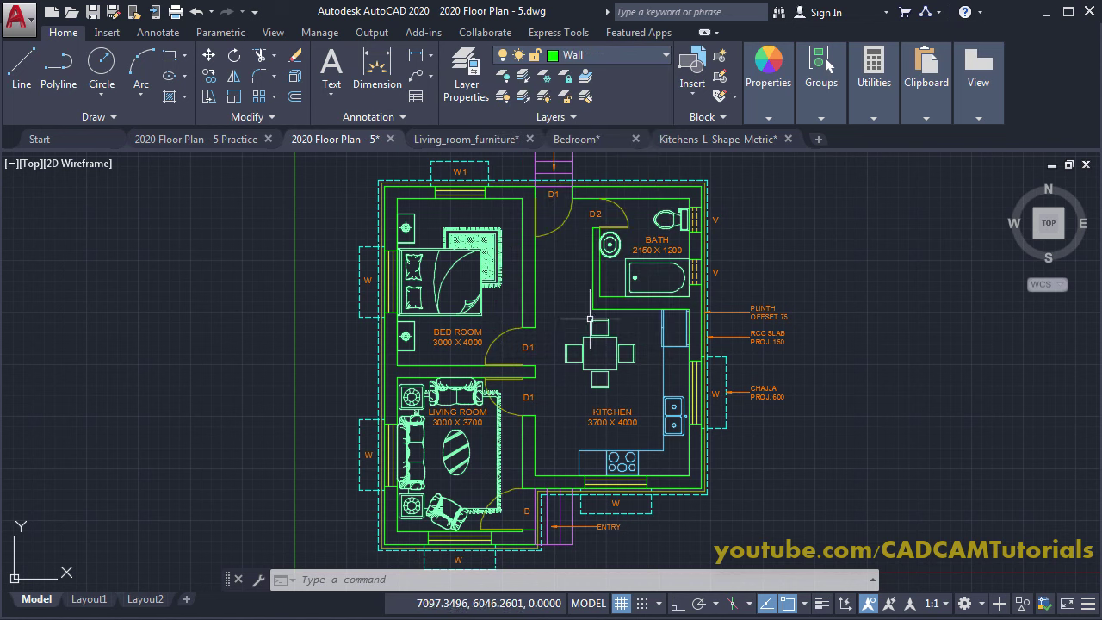
click(170, 99)
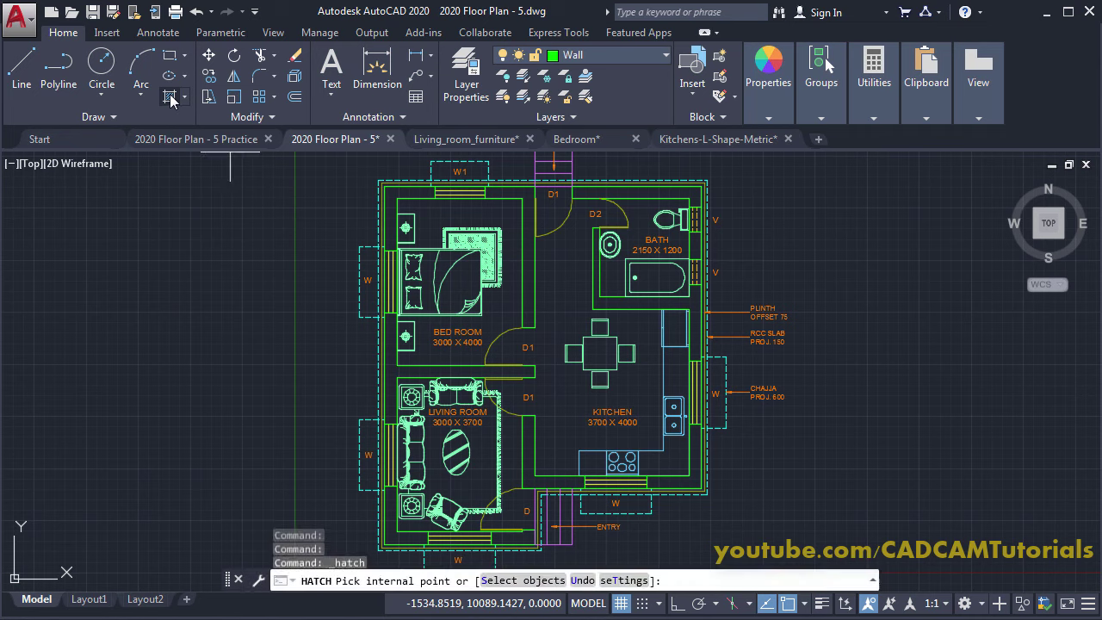
click(168, 82)
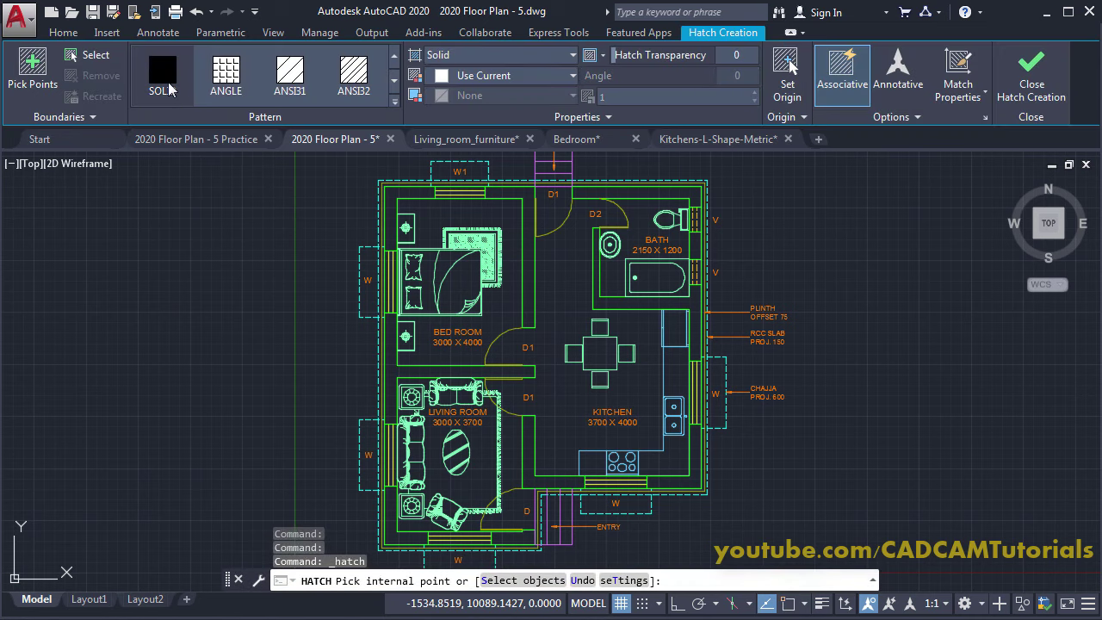
click(503, 76)
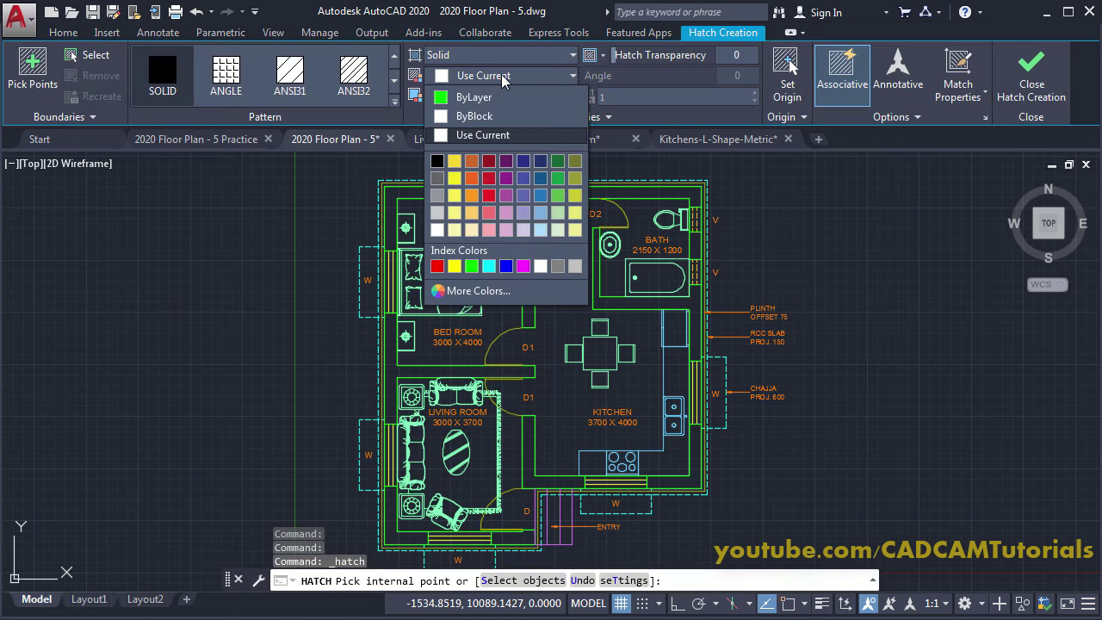
click(437, 181)
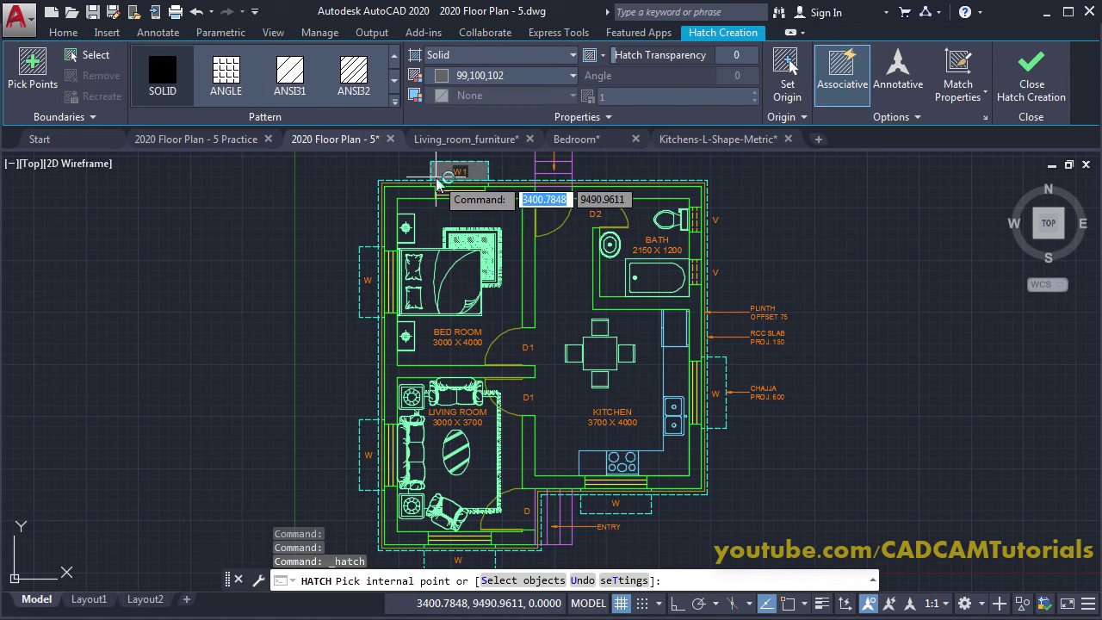
Step: Fill all the outer and inner wall segments of the plan with the solid grey hatch
click(403, 193)
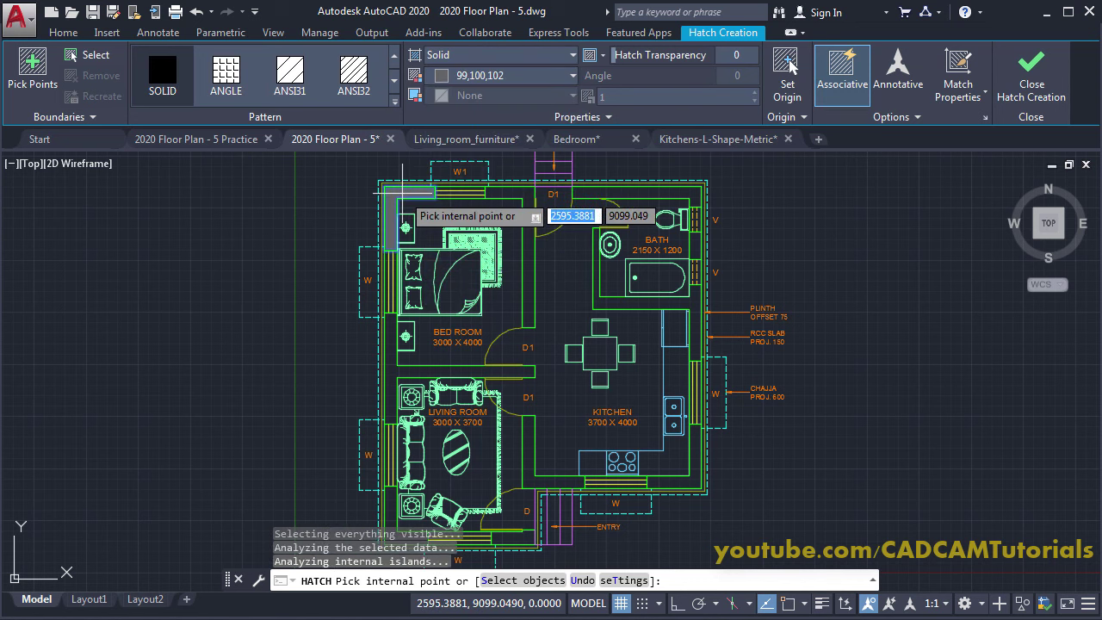
click(638, 193)
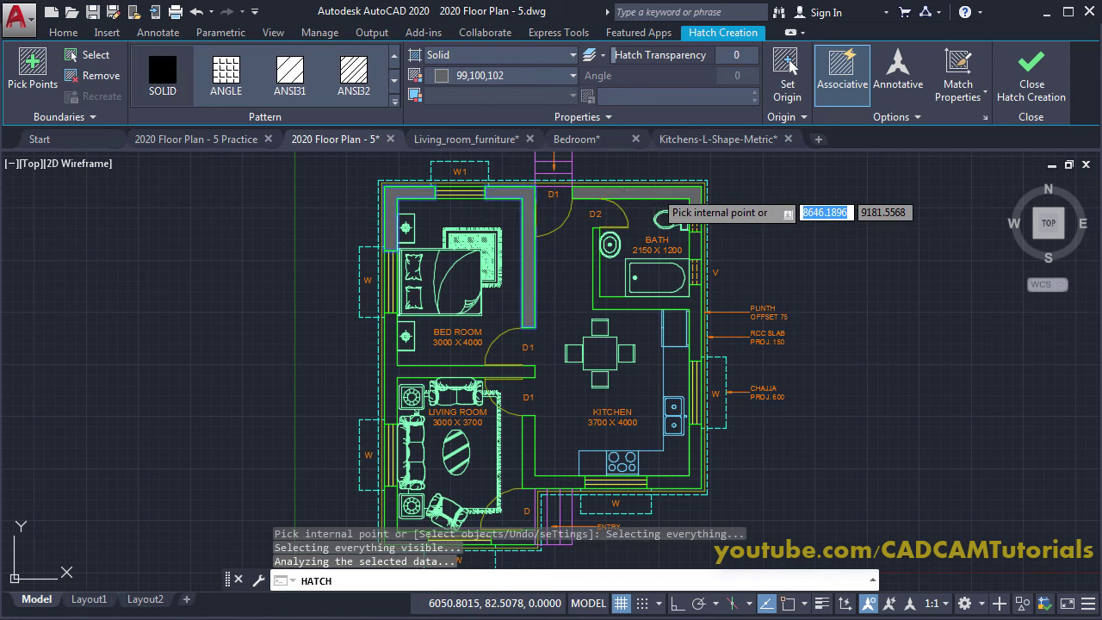
click(696, 298)
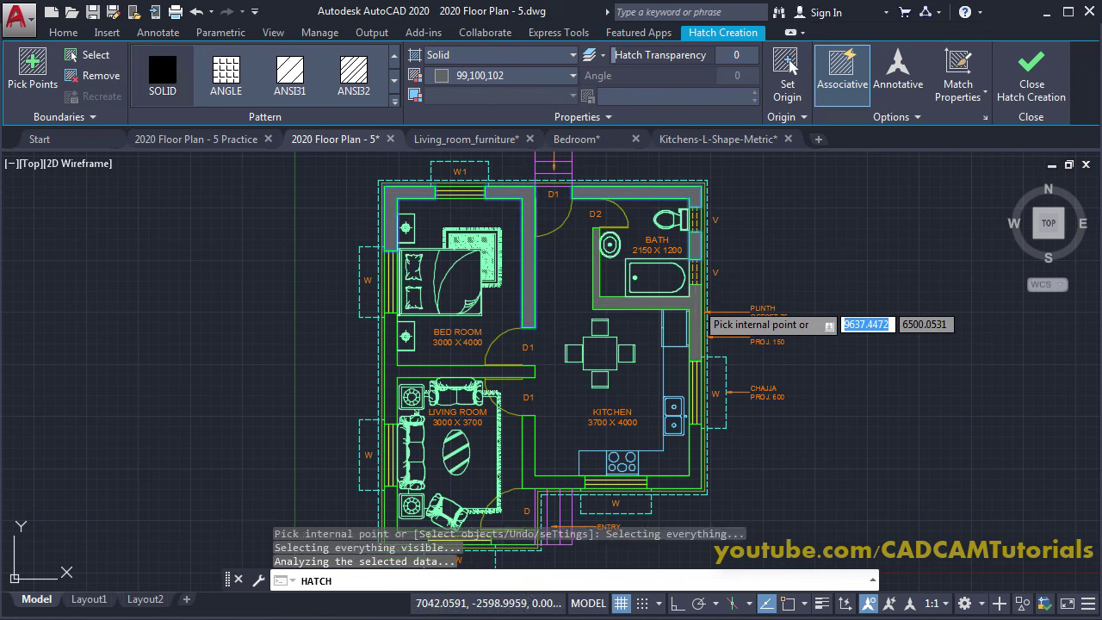
click(693, 482)
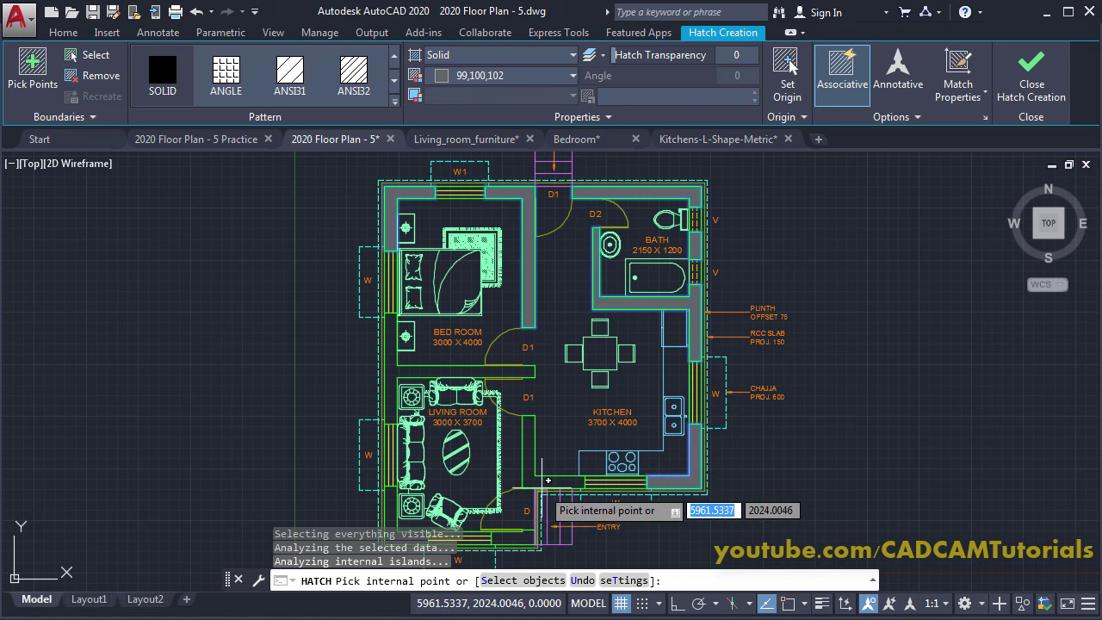
click(545, 475)
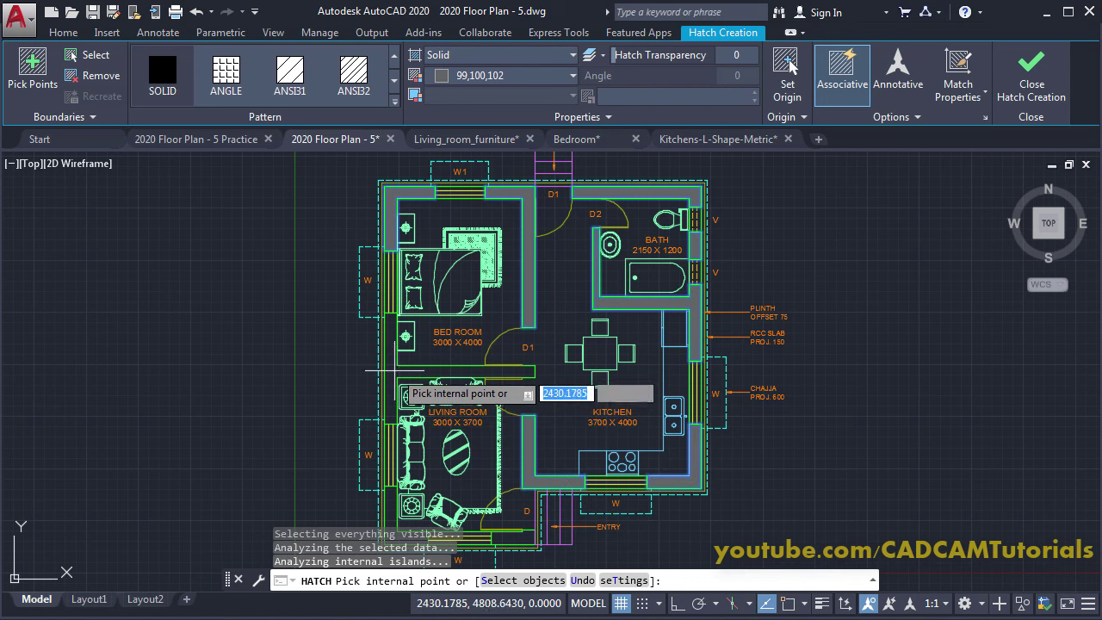
click(405, 371)
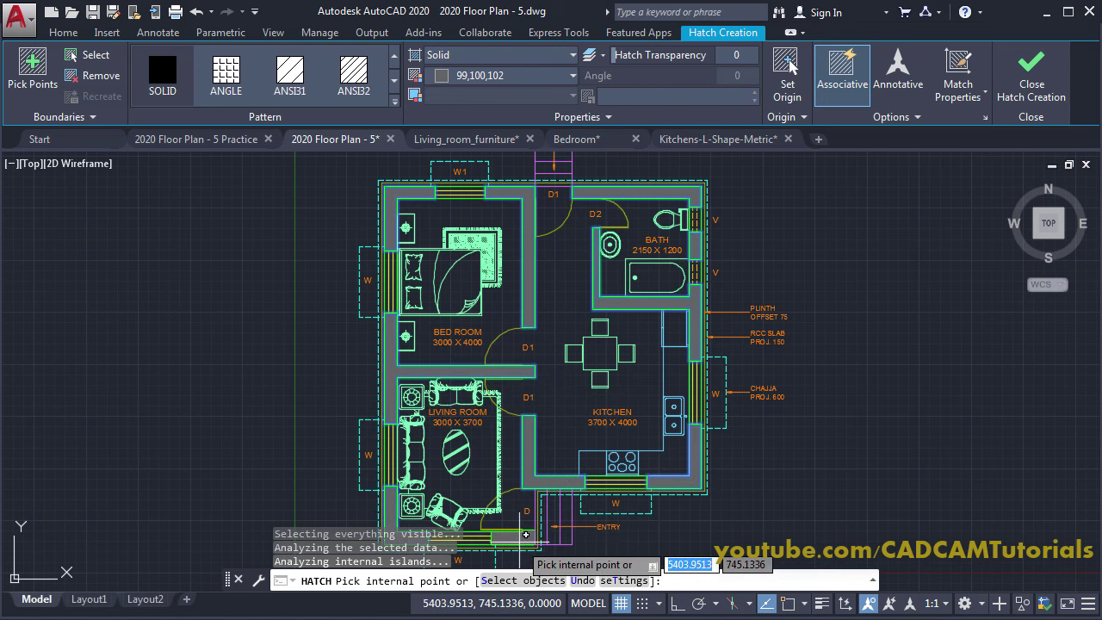
key(Return)
scroll(813, 413, down, 2)
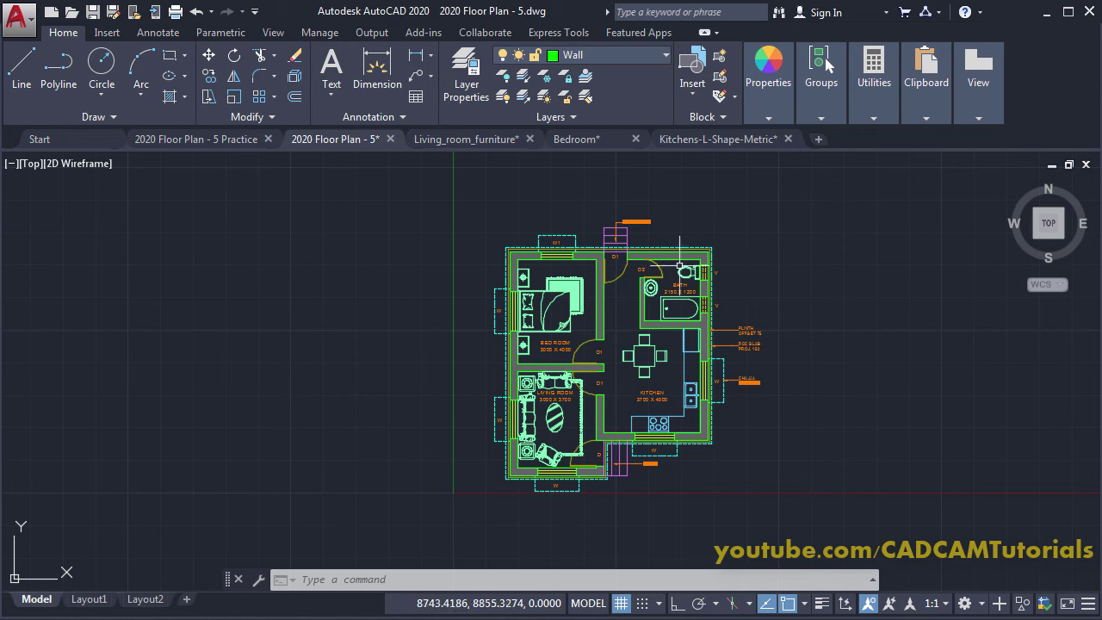
Step: Create a new layer named Dim with color 151 and close the layer manager
mouse_move(591, 286)
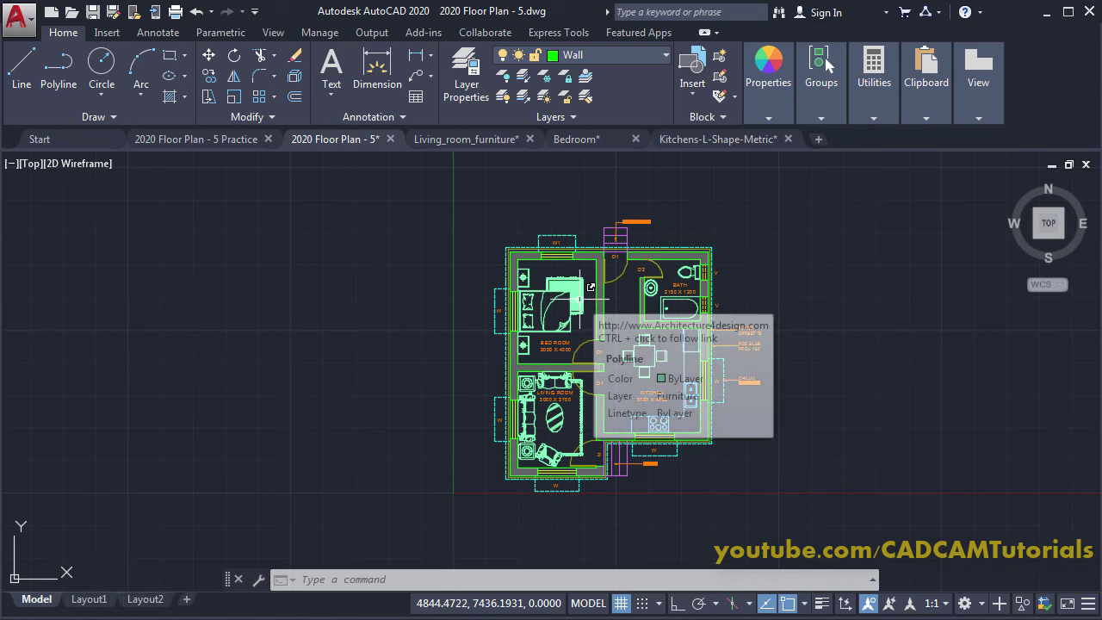
click(471, 96)
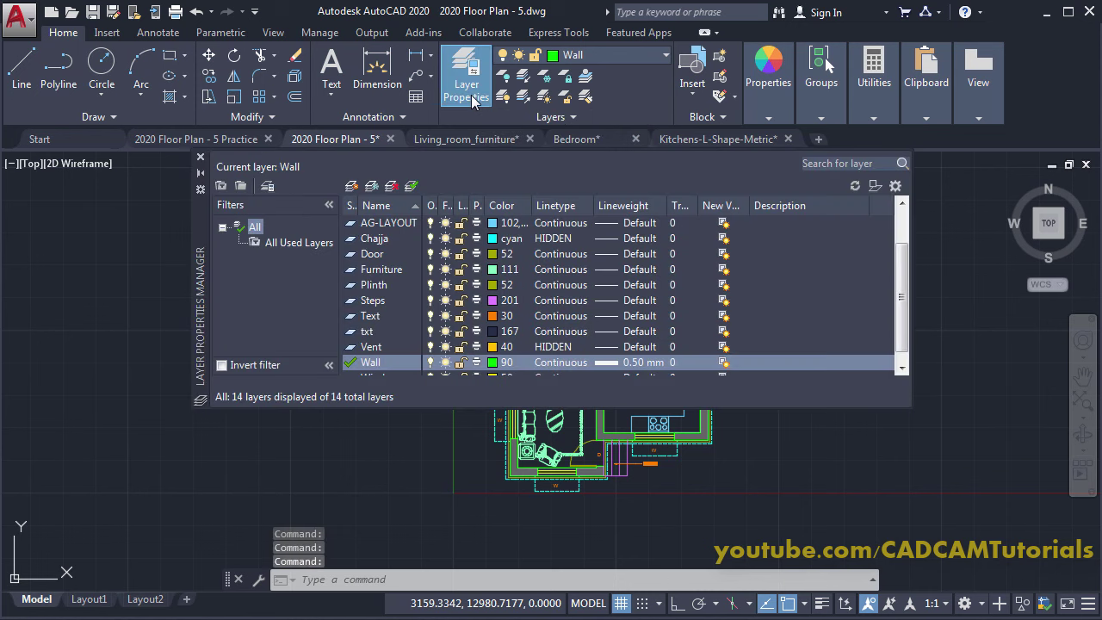
click(353, 187)
text(Dim)
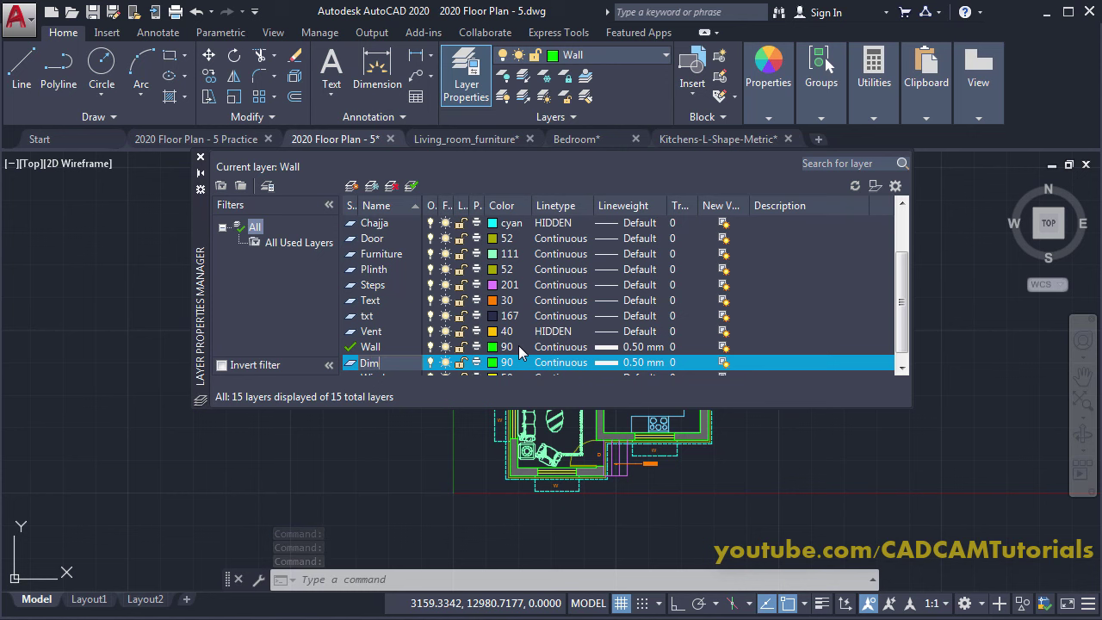
click(494, 365)
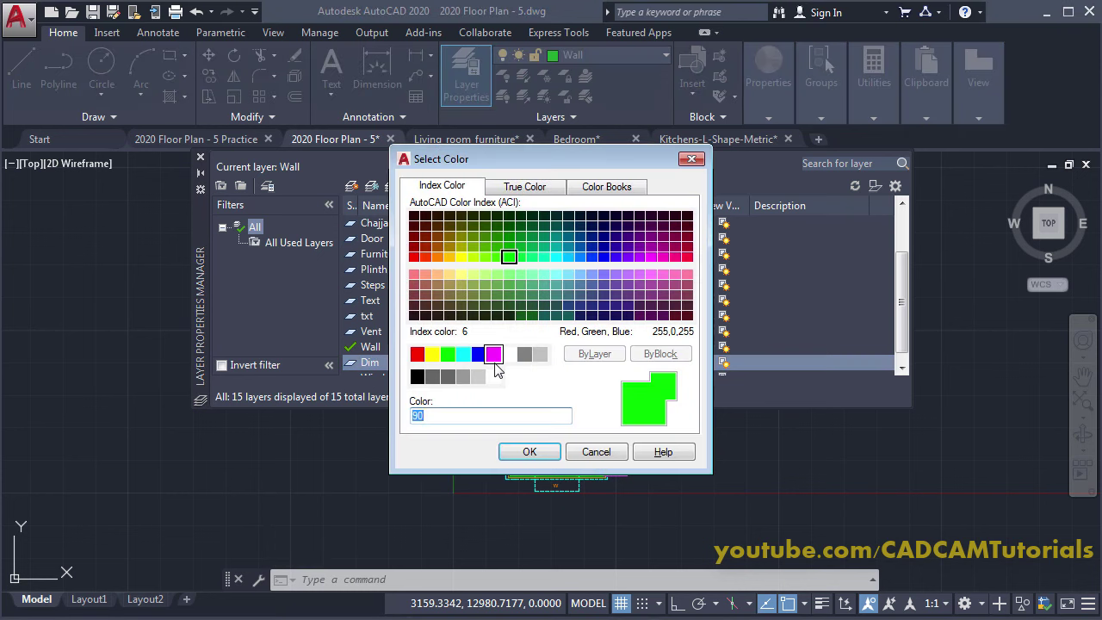
click(581, 277)
click(530, 451)
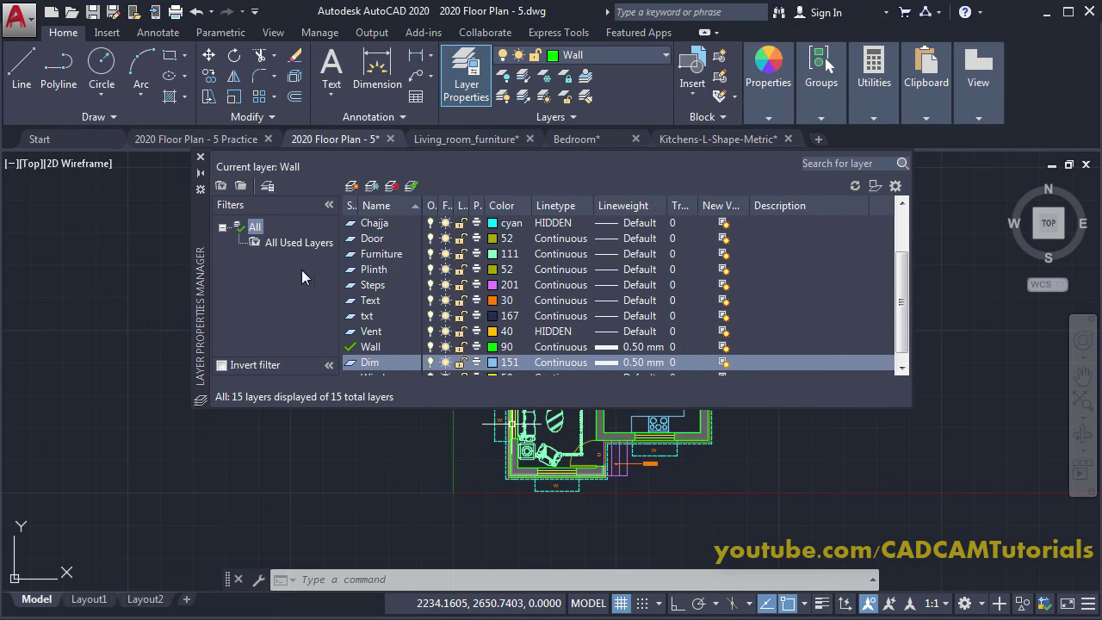
click(201, 156)
Step: Dimension the living room's inner width along its window wall, placing the dimension line outside the plan beyond the window shade
middle_drag(530, 163, 409, 162)
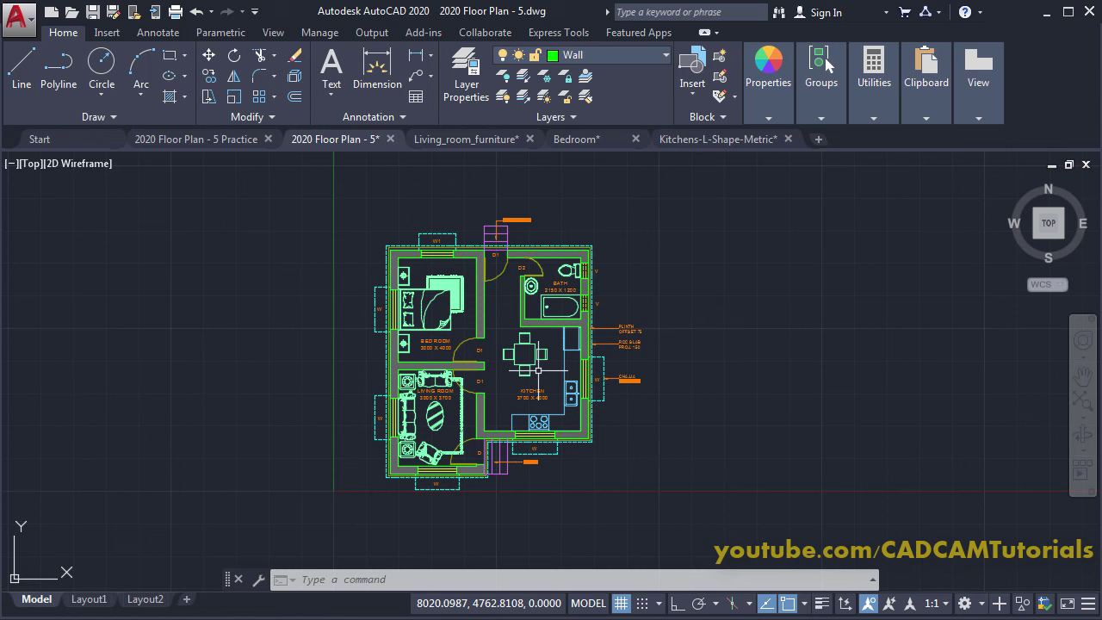
click(385, 81)
scroll(435, 519, up, 2)
scroll(435, 520, up, 5)
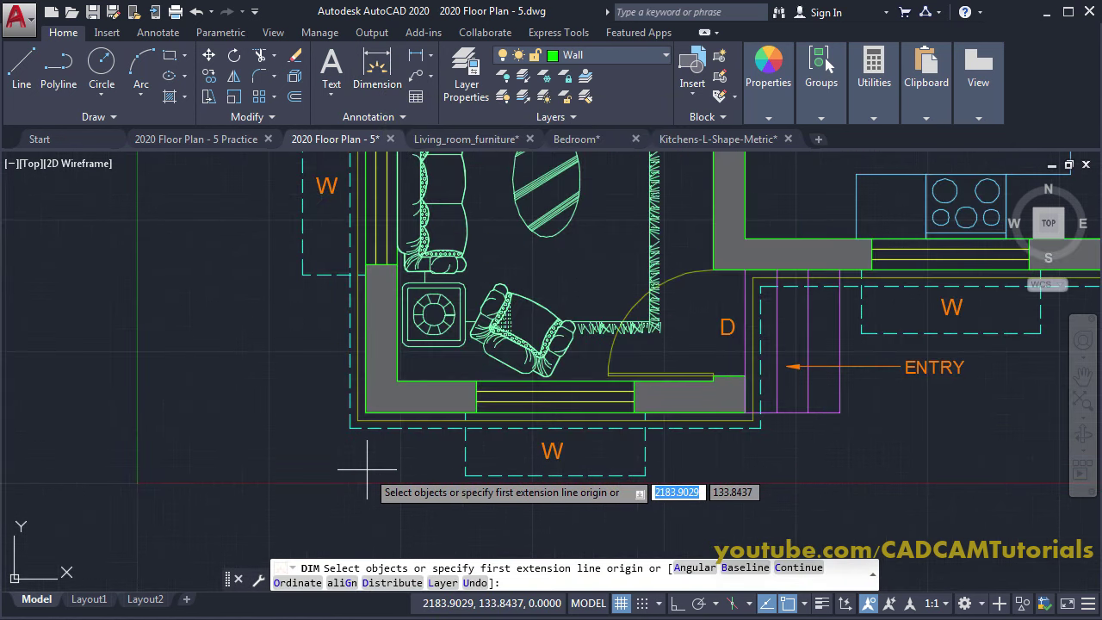
key(Return)
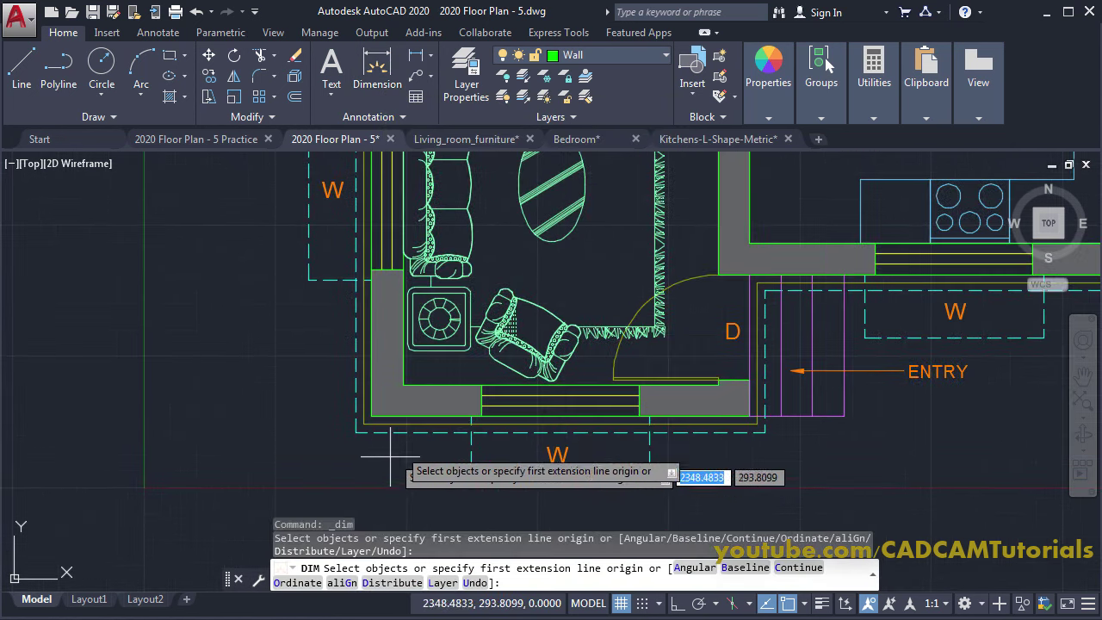
click(403, 385)
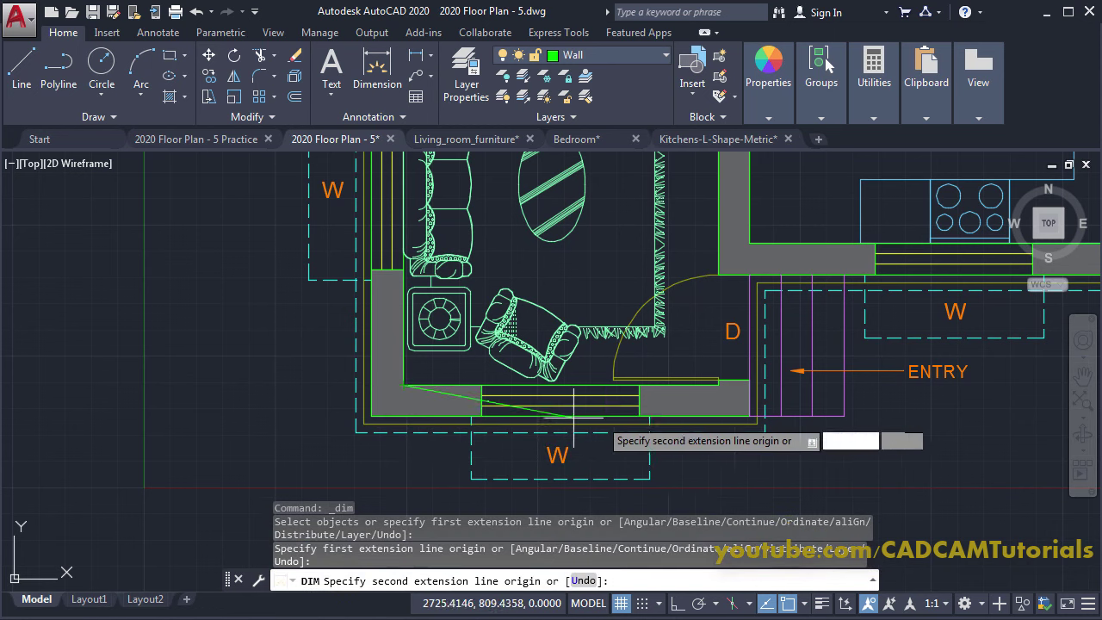
click(720, 384)
scroll(654, 388, down, 3)
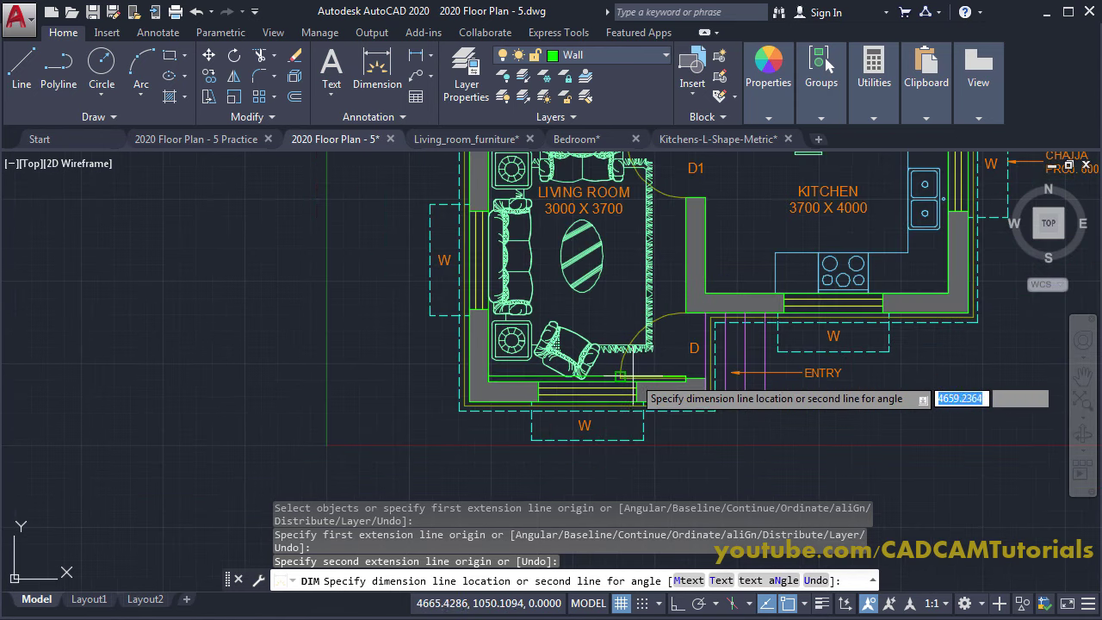
scroll(659, 388, up, 2)
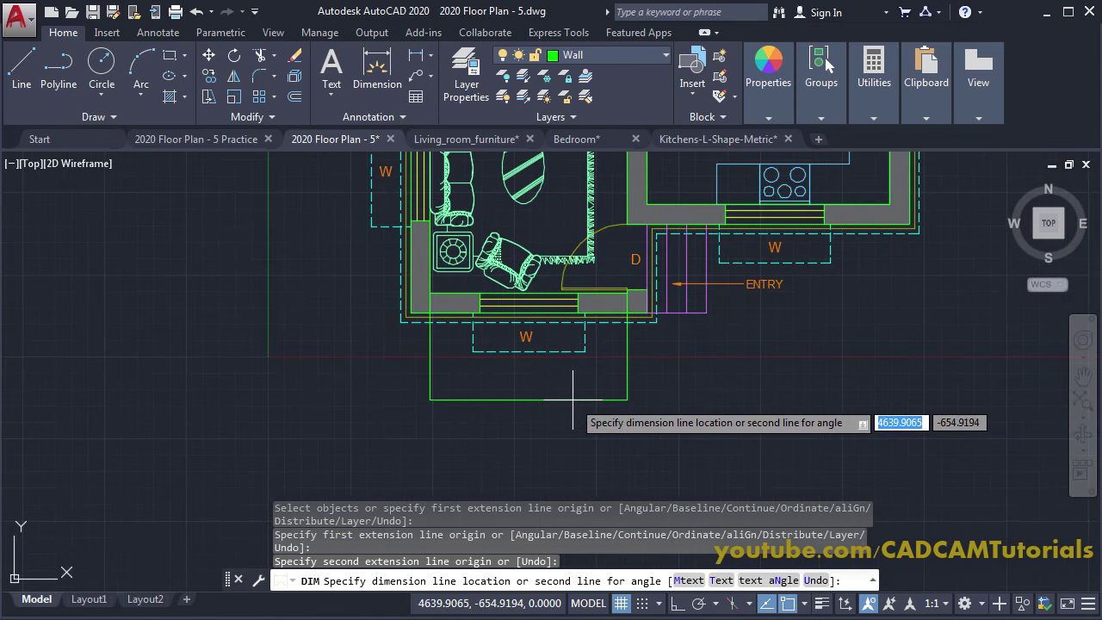
key(Escape)
key(Escape)
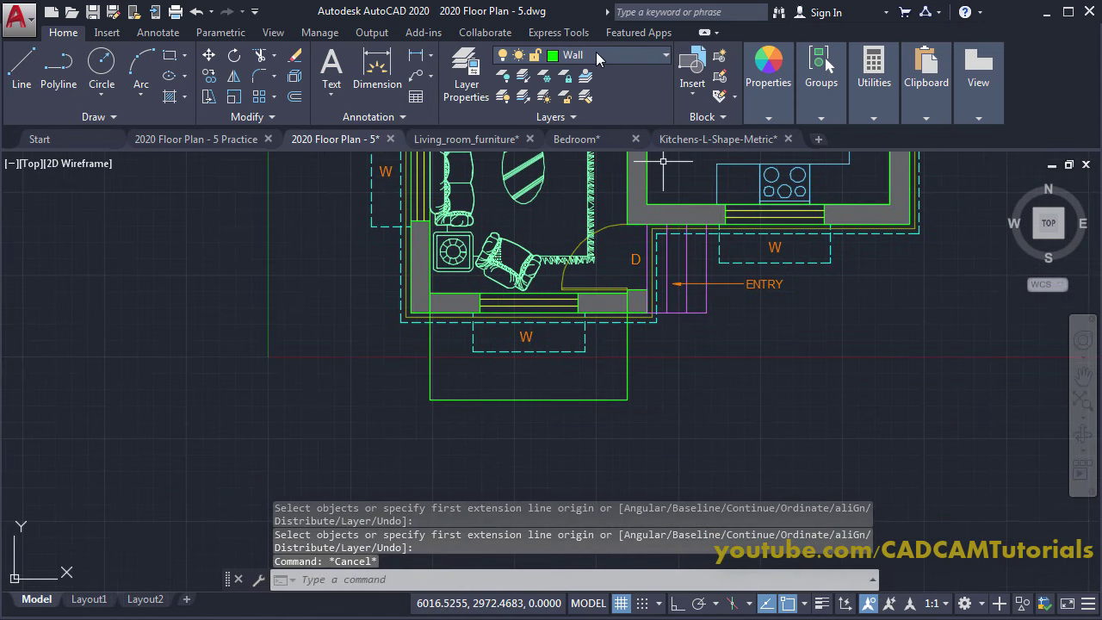
Step: Make Dim the current layer and move the living room width dimension onto the Dim layer
click(596, 54)
click(594, 202)
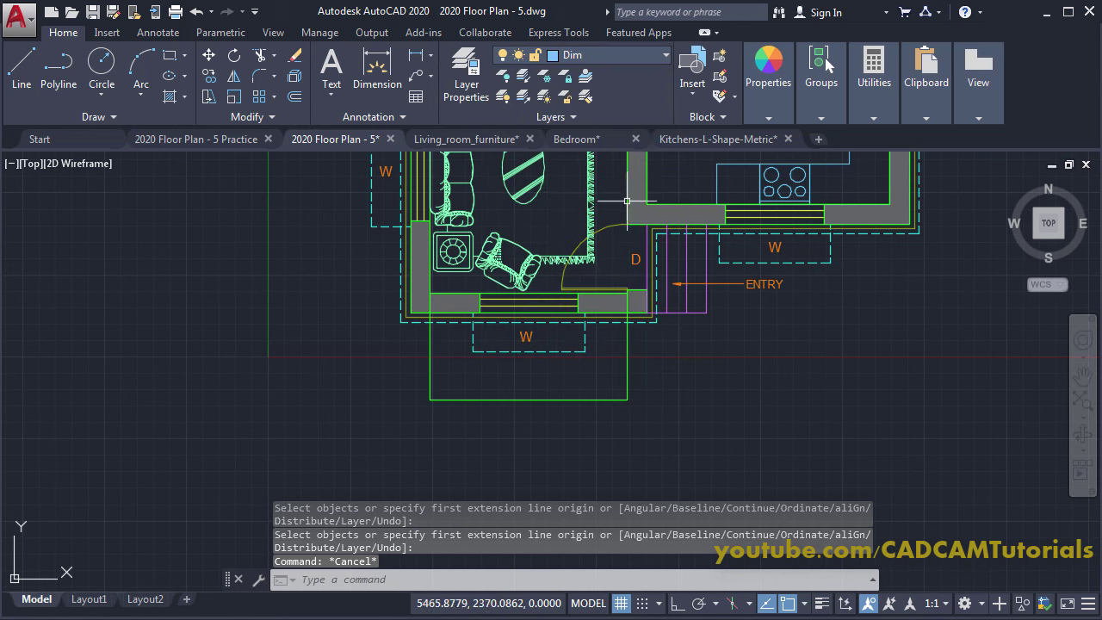
click(570, 400)
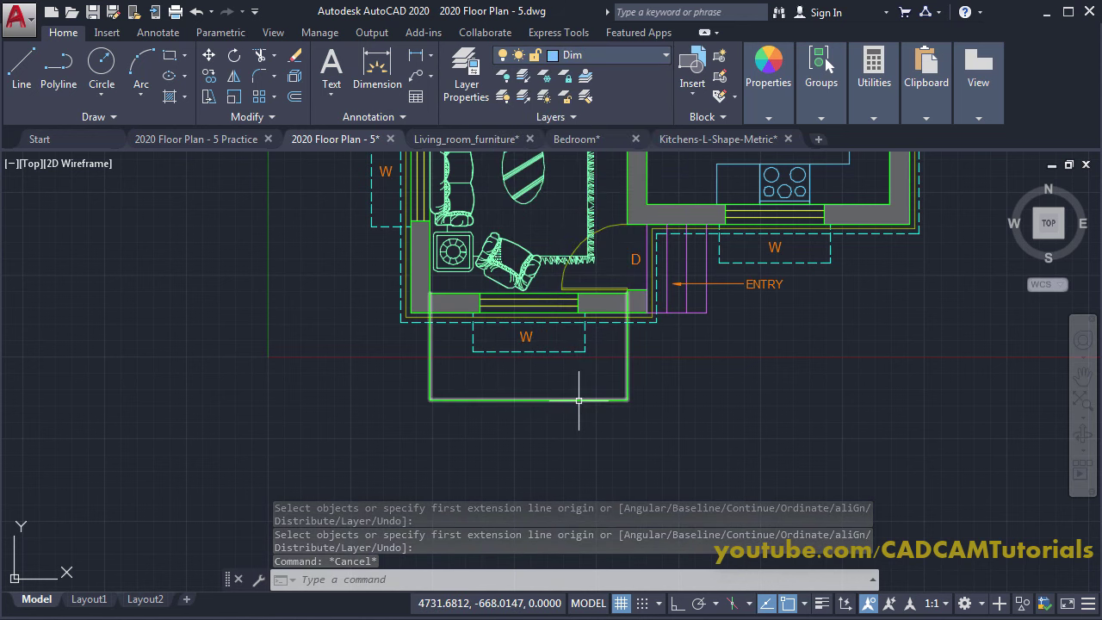
click(601, 54)
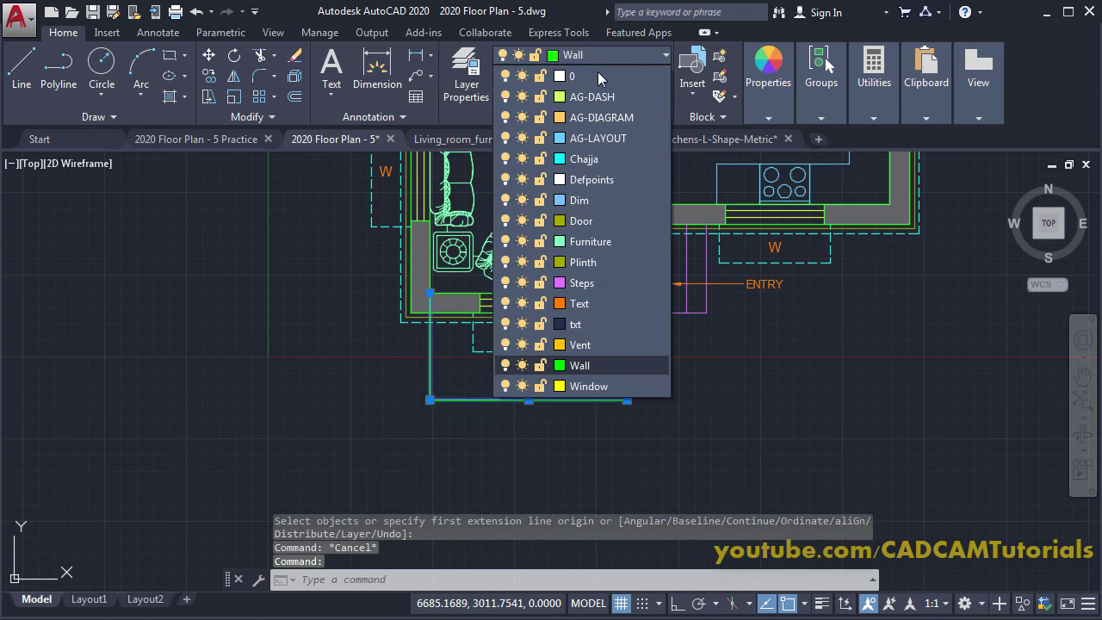
click(591, 200)
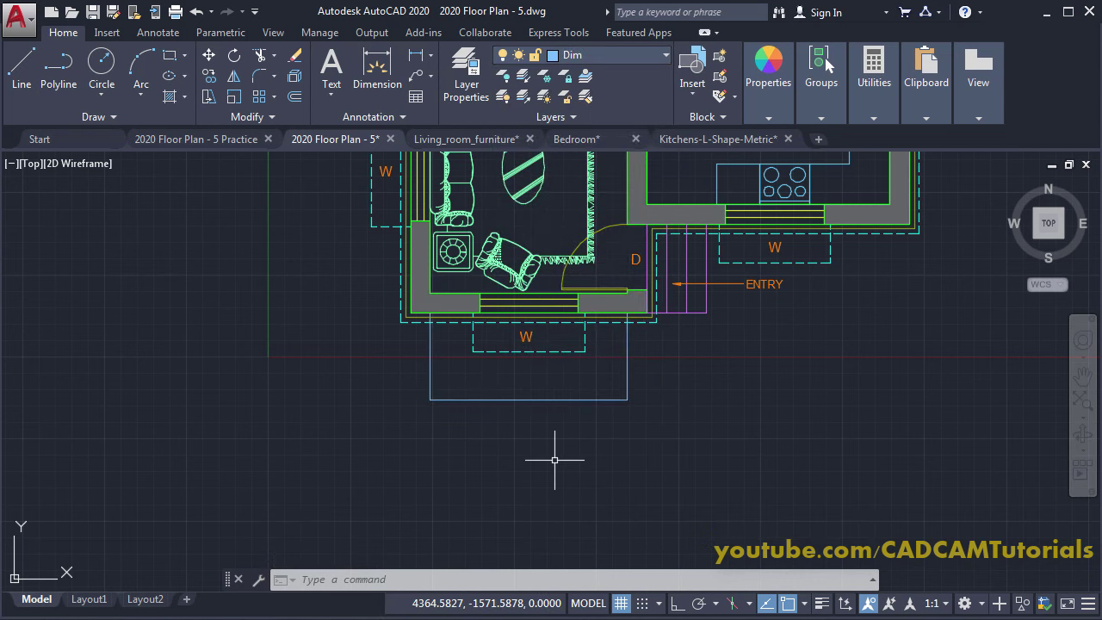
Step: Modify the ISO-25 dimension style to use an overall scale of 40 and close the style manager
text(D)
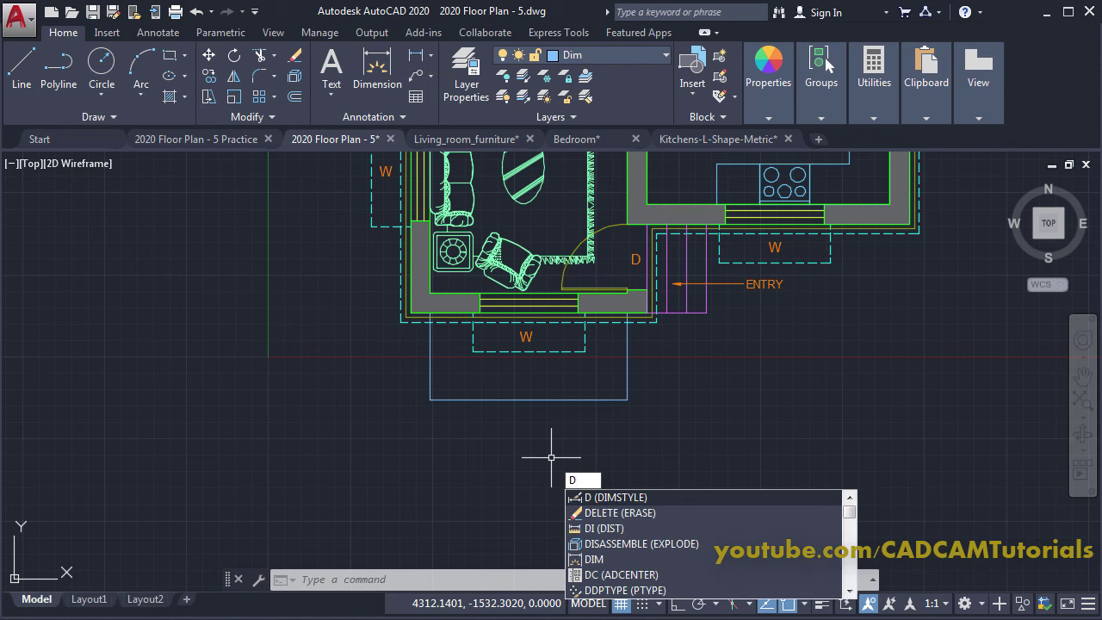
key(Return)
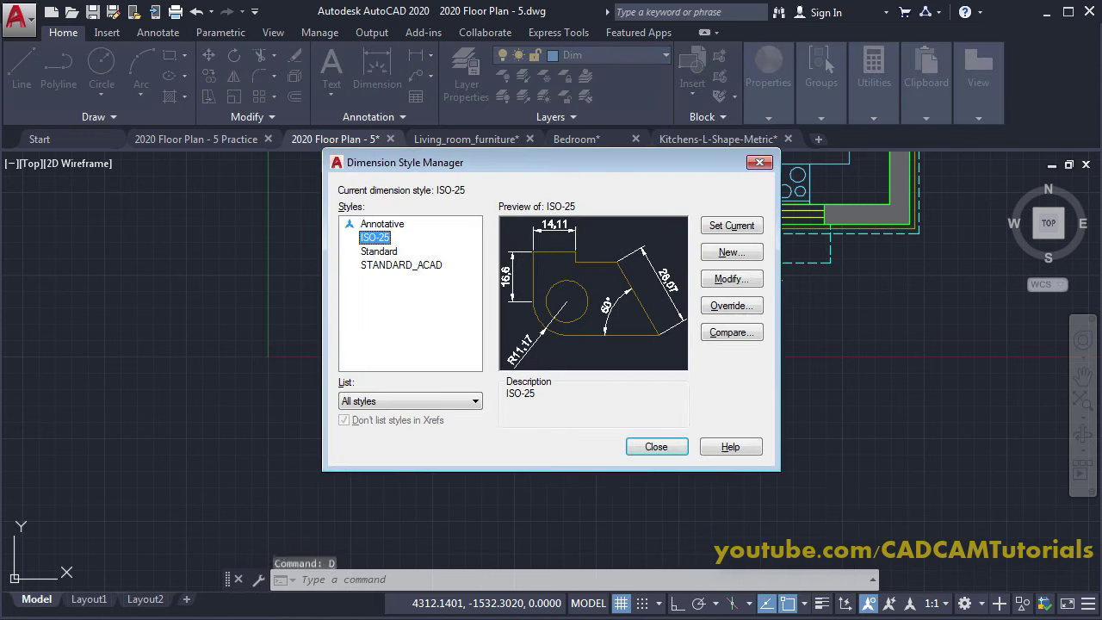
click(736, 280)
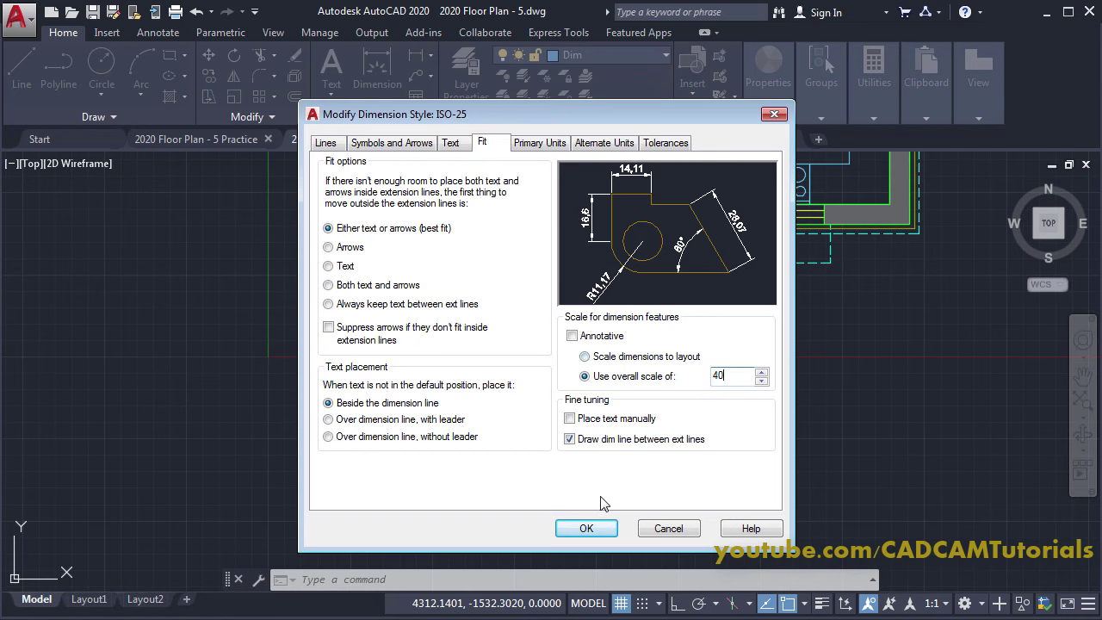
click(589, 529)
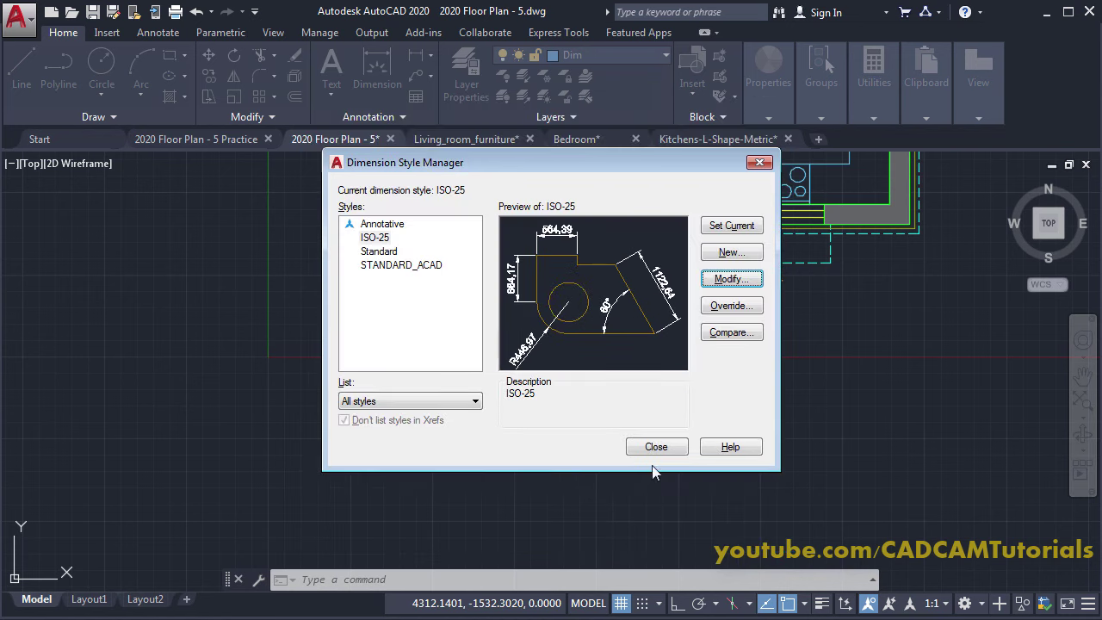
click(656, 447)
Step: Stretch the living room width dimension so its line sits closer to the plan, just beyond the window shade
mouse_move(635, 394)
middle_down()
mouse_move(633, 450)
mouse_move(567, 427)
middle_up()
scroll(596, 435, up, 2)
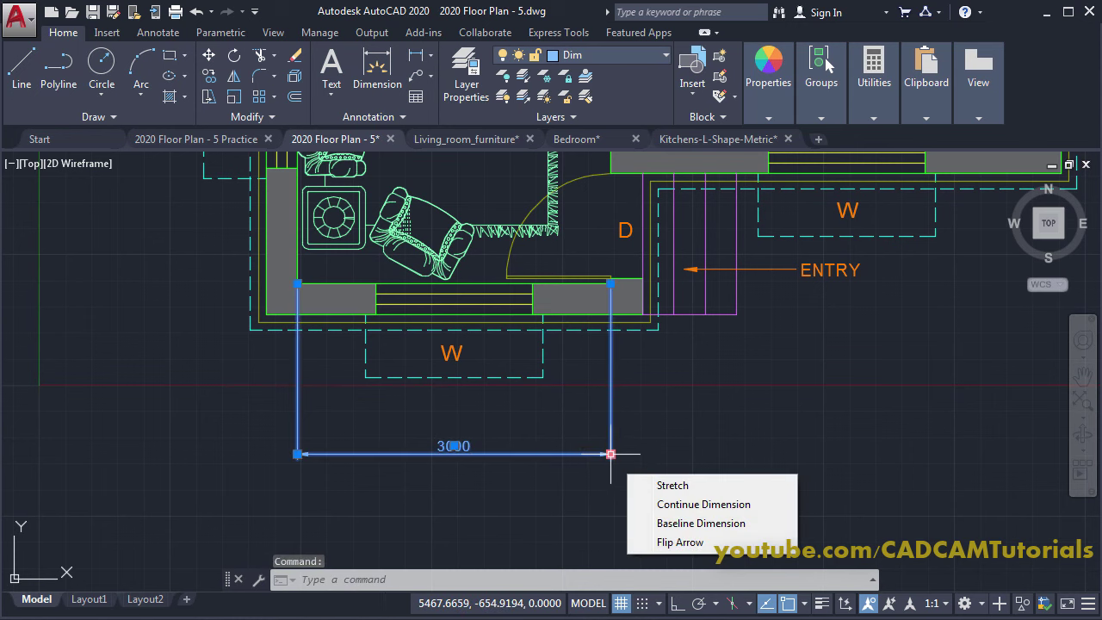
click(611, 454)
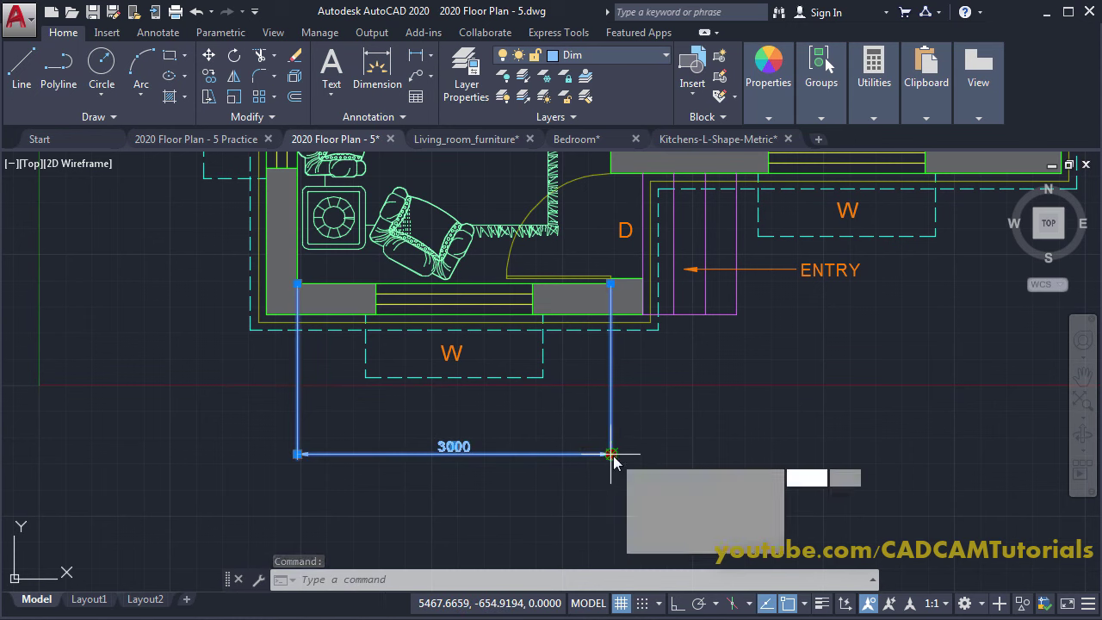
click(630, 407)
middle_drag(717, 385, 601, 435)
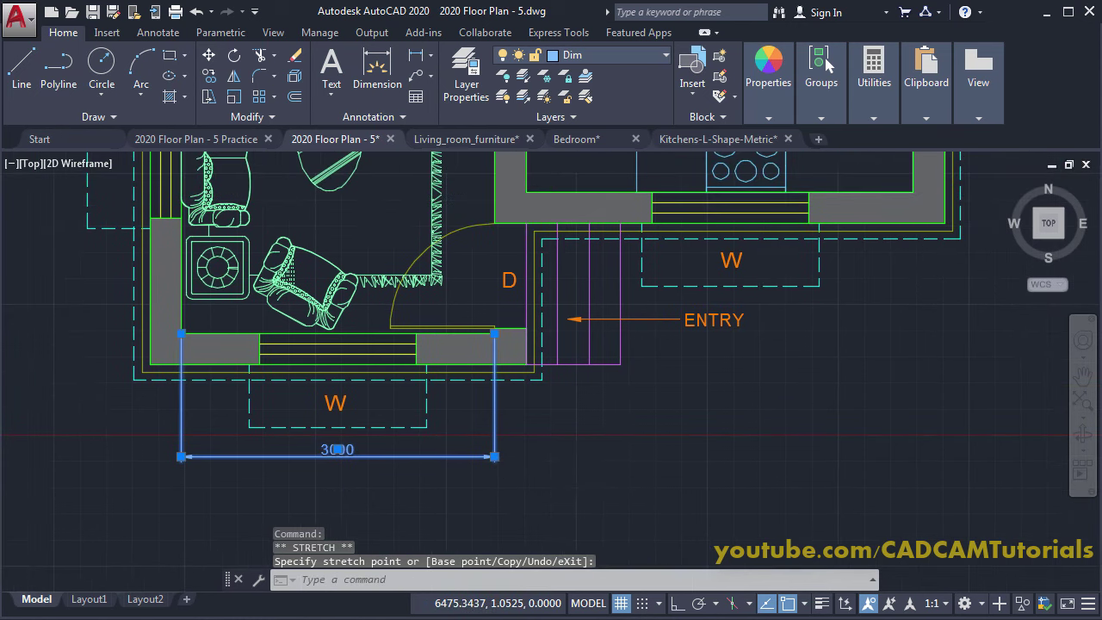
key(Escape)
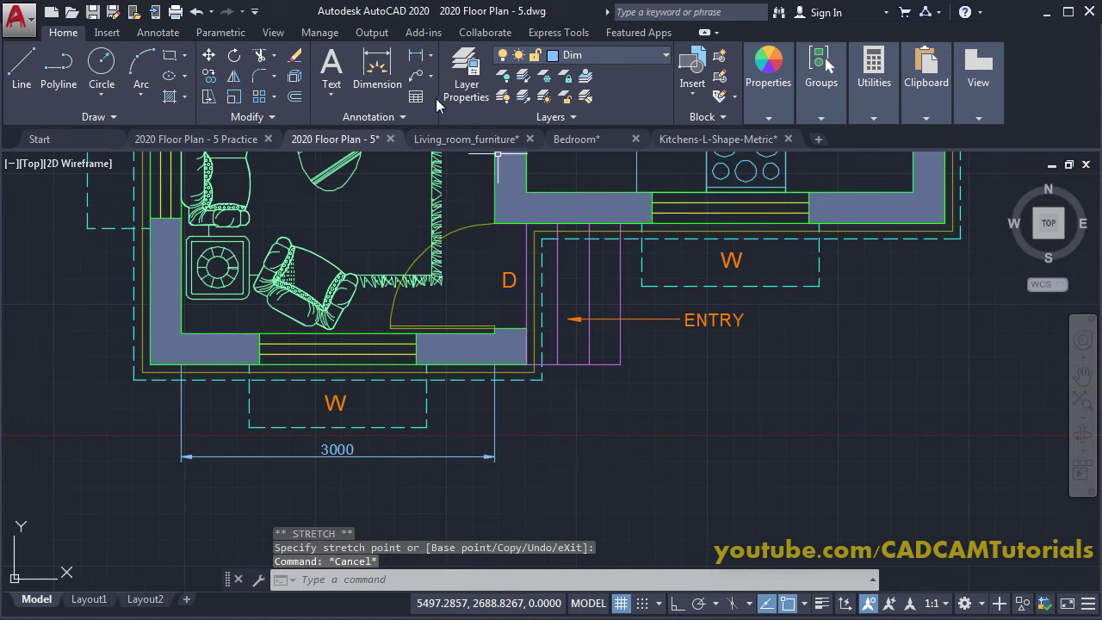
Step: Dimension the kitchen's inner width, aligning its dimension line with the living room width dimension
click(384, 91)
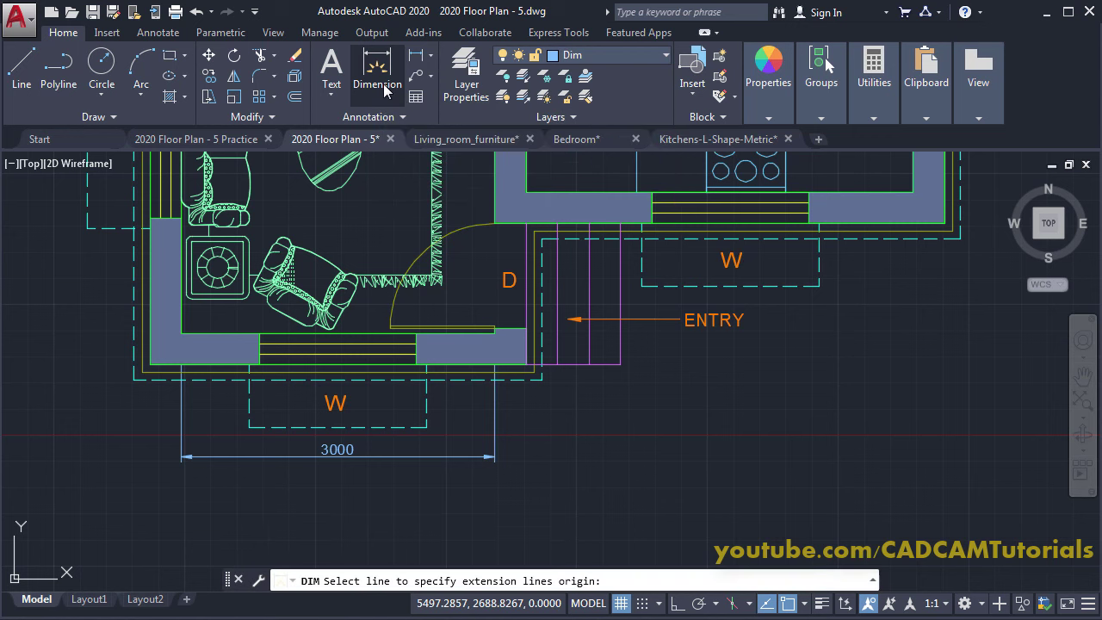
click(527, 192)
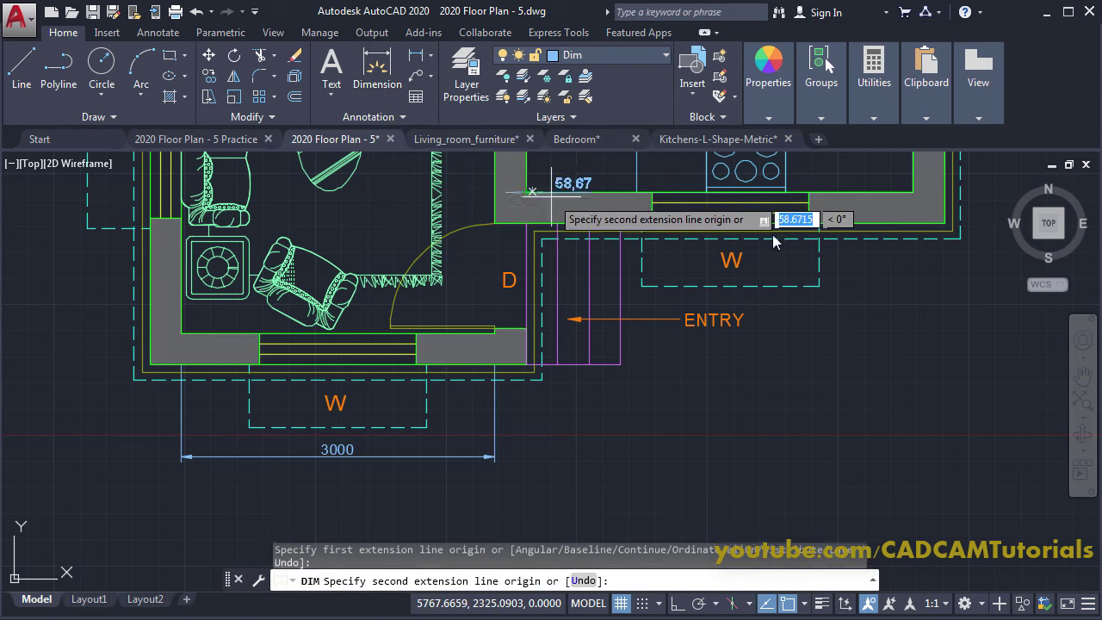
click(913, 195)
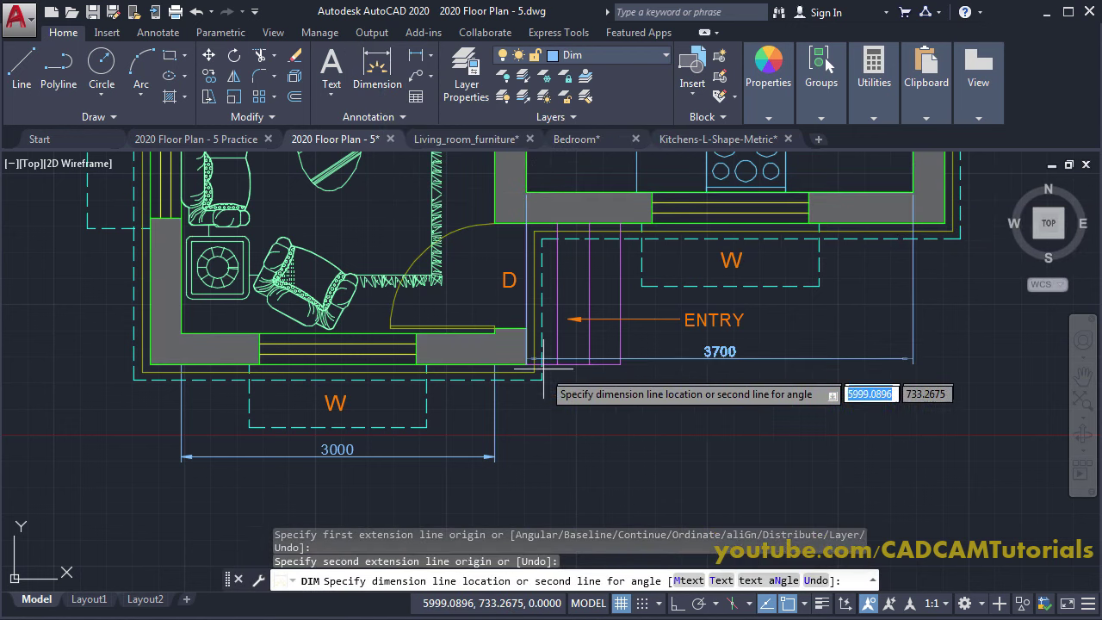
click(496, 455)
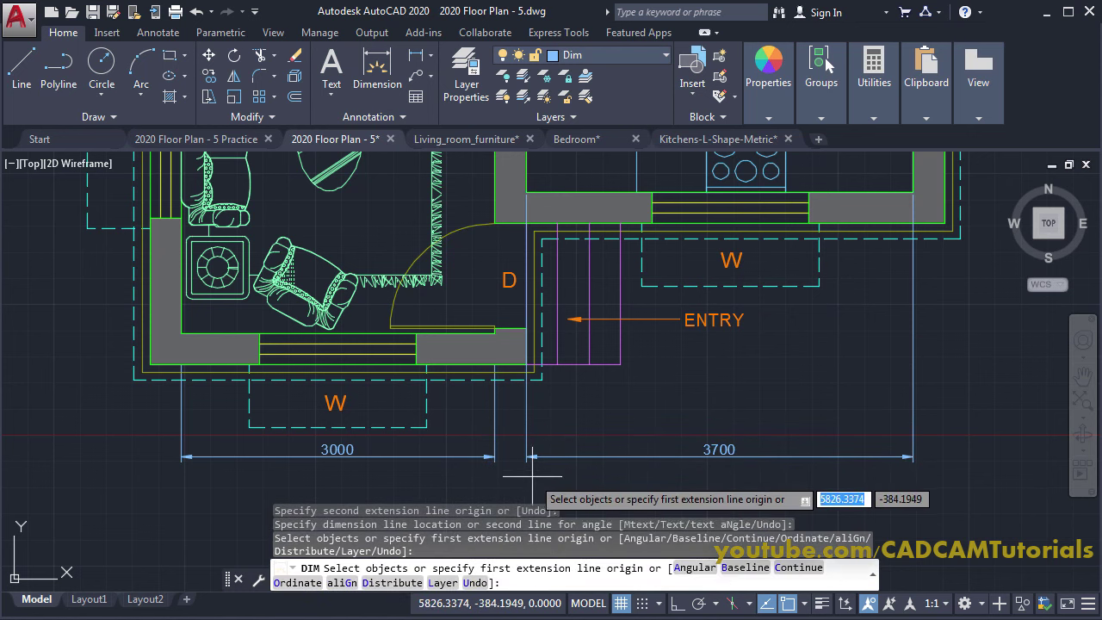
Step: Dimension the thickness of the living room's outer side wall in line with the room width dimension
middle_drag(232, 423, 463, 392)
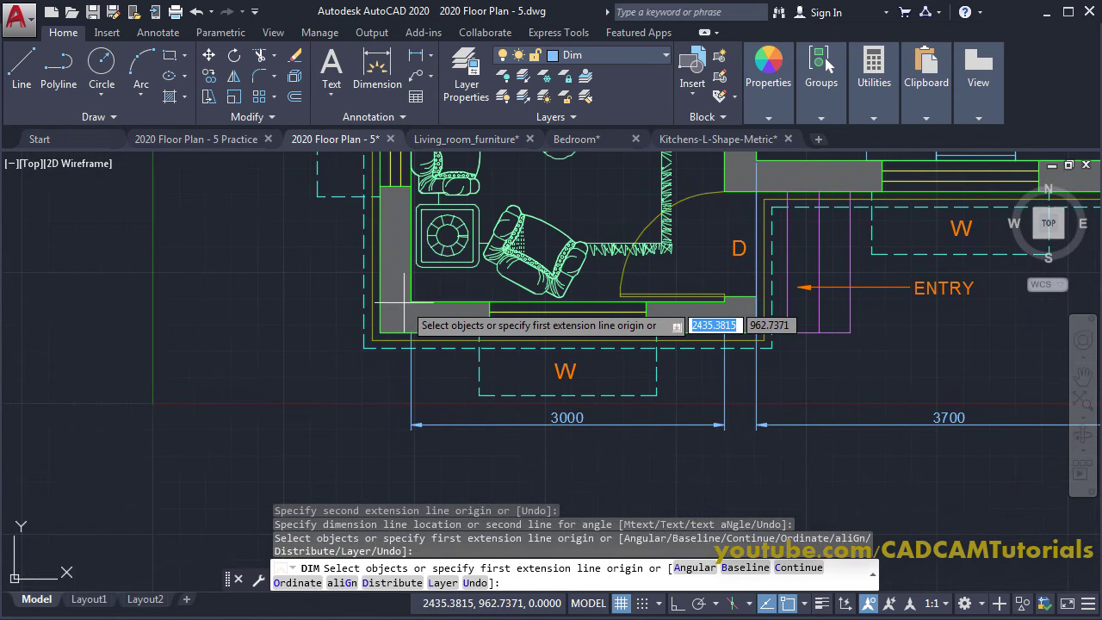
click(411, 302)
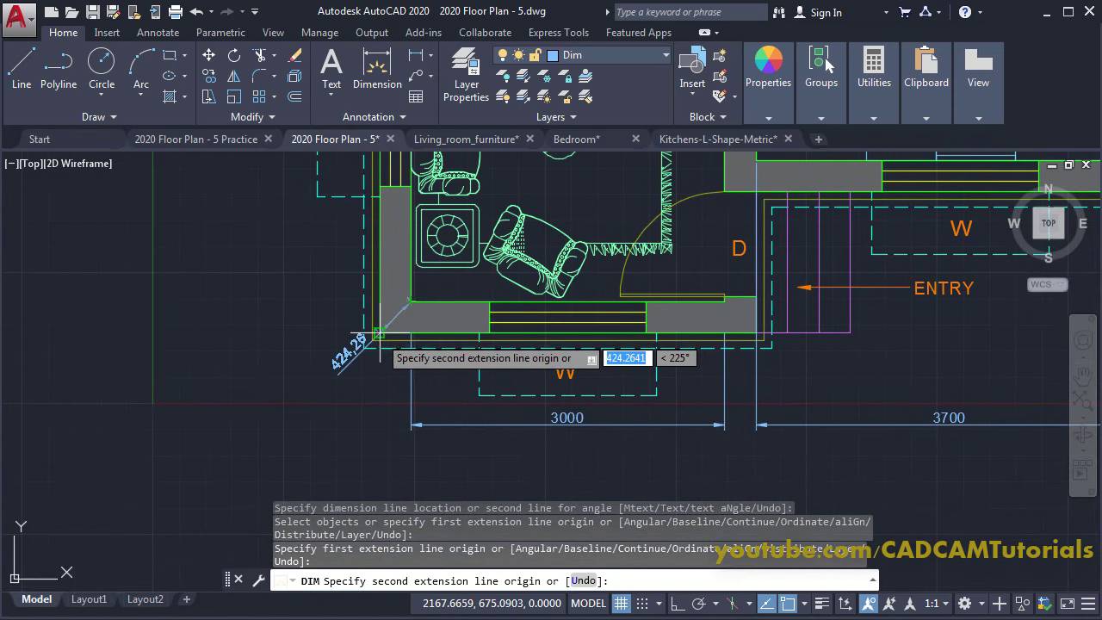
click(379, 334)
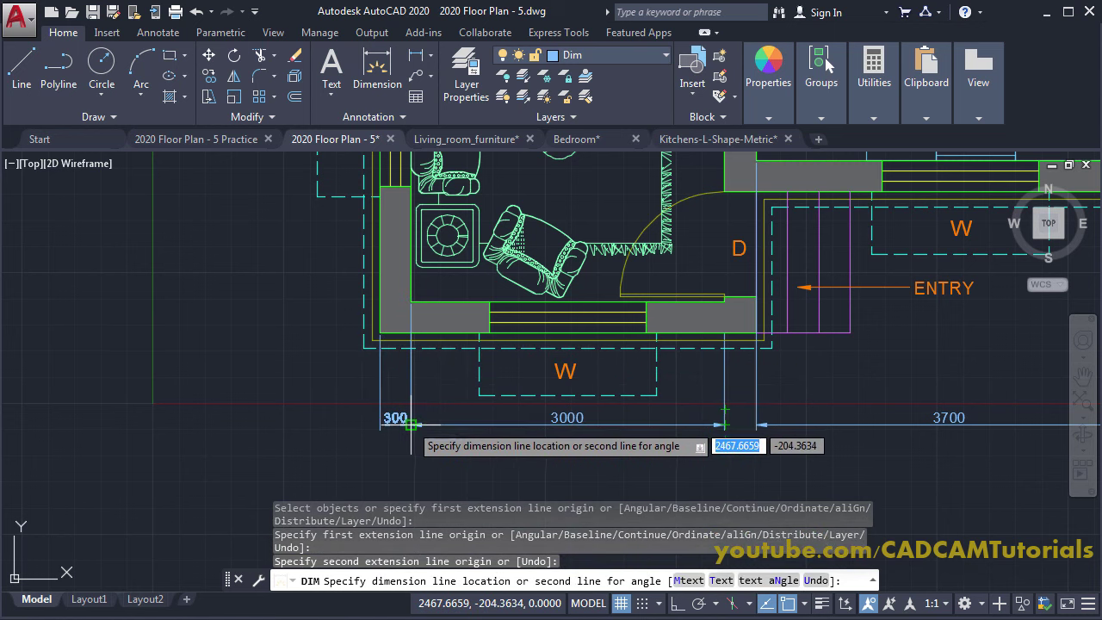
click(412, 425)
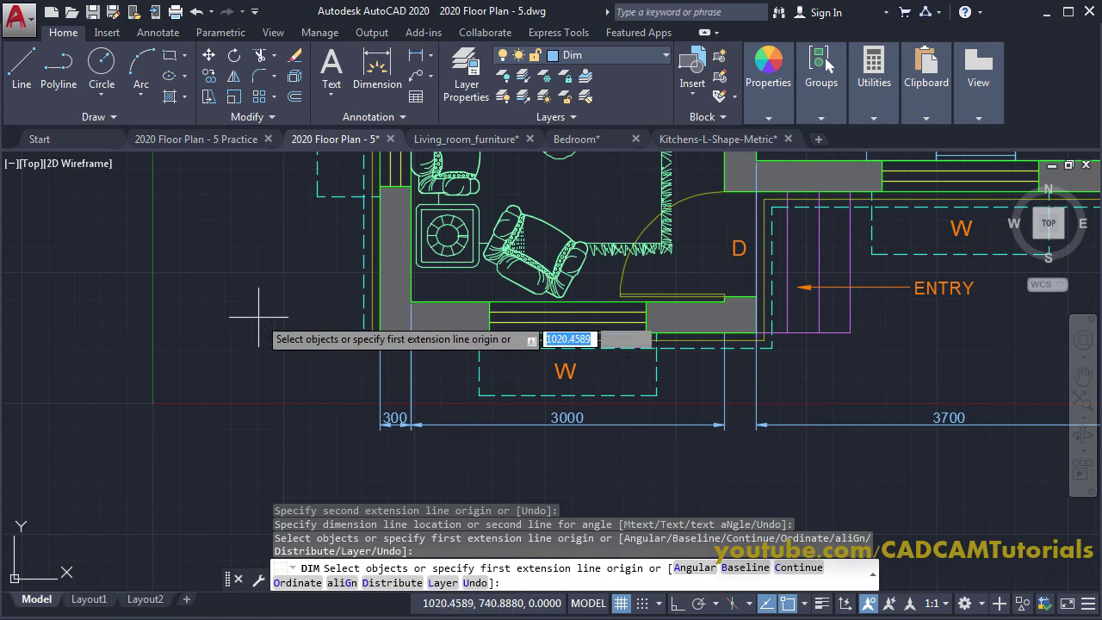
Step: With Ortho on, dimension the plan's overall outer width horizontally, placing the line just below the row of room dimensions
scroll(285, 293, down, 2)
mouse_move(284, 293)
middle_down()
mouse_move(535, 349)
mouse_move(471, 349)
middle_up()
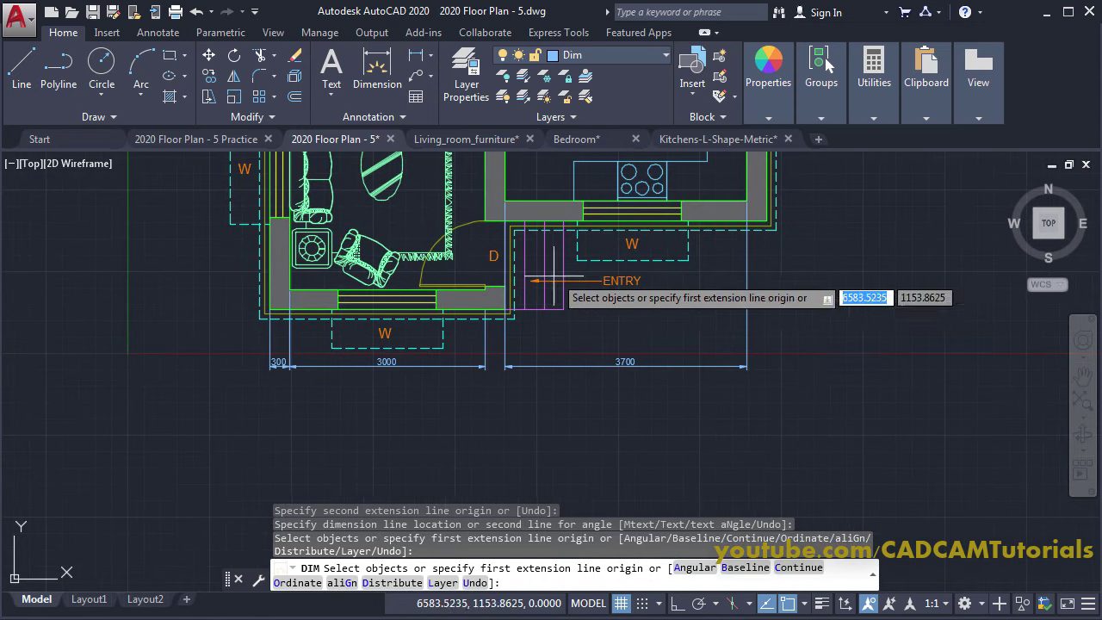
click(269, 309)
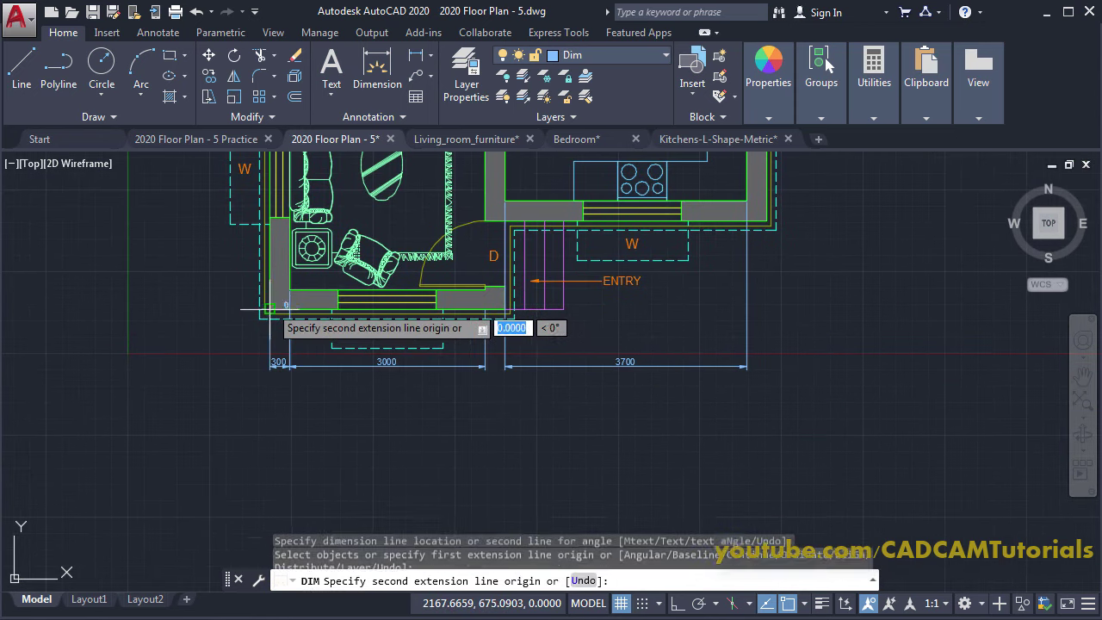
click(767, 222)
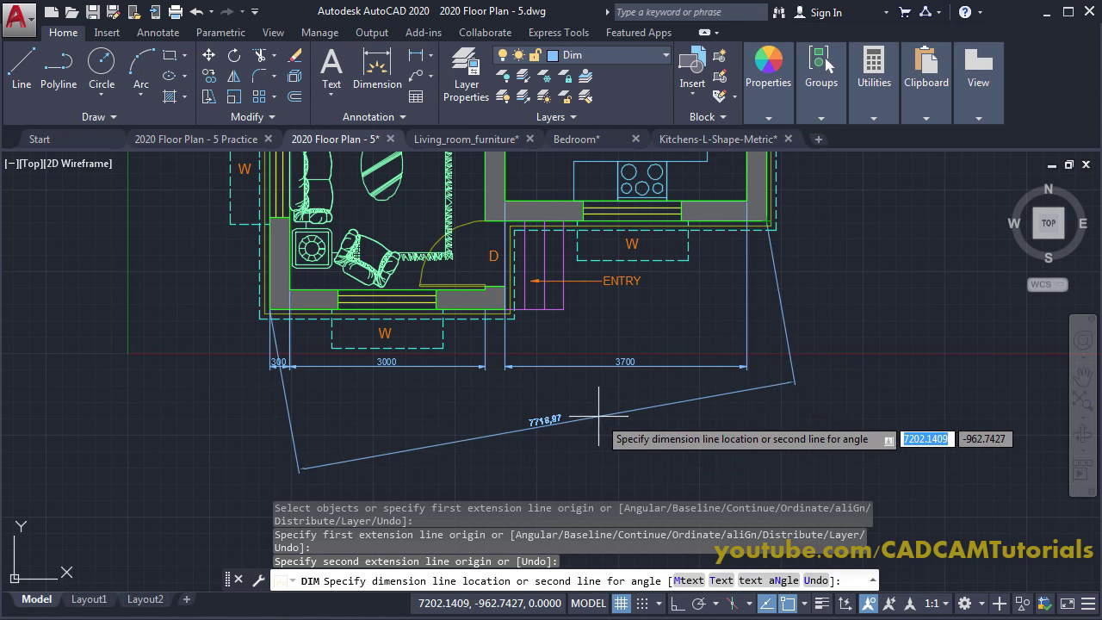
click(678, 606)
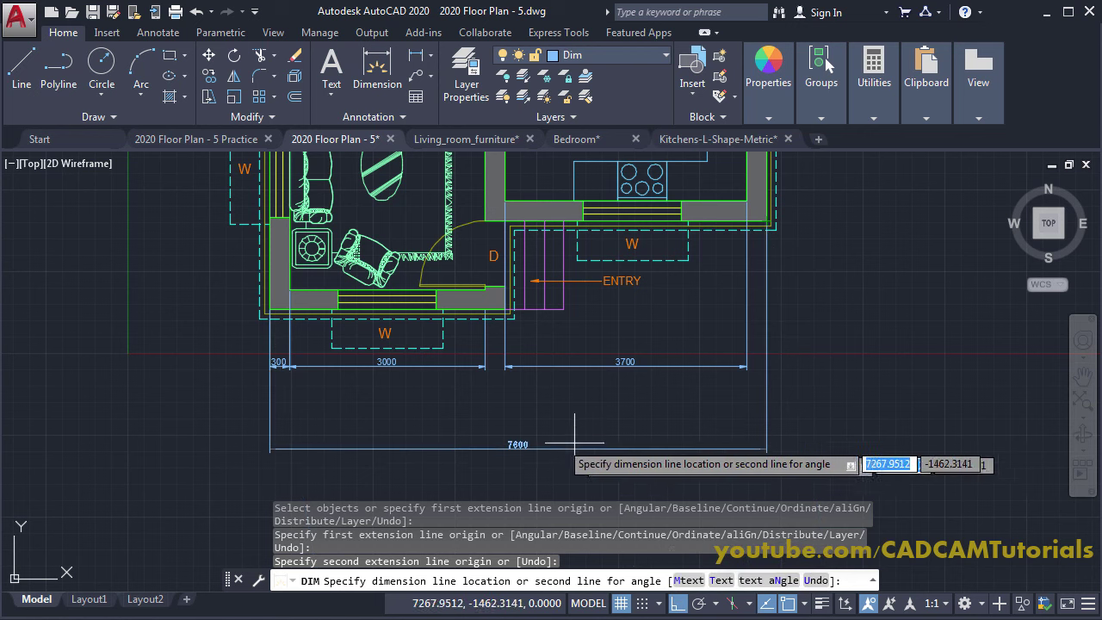
click(469, 384)
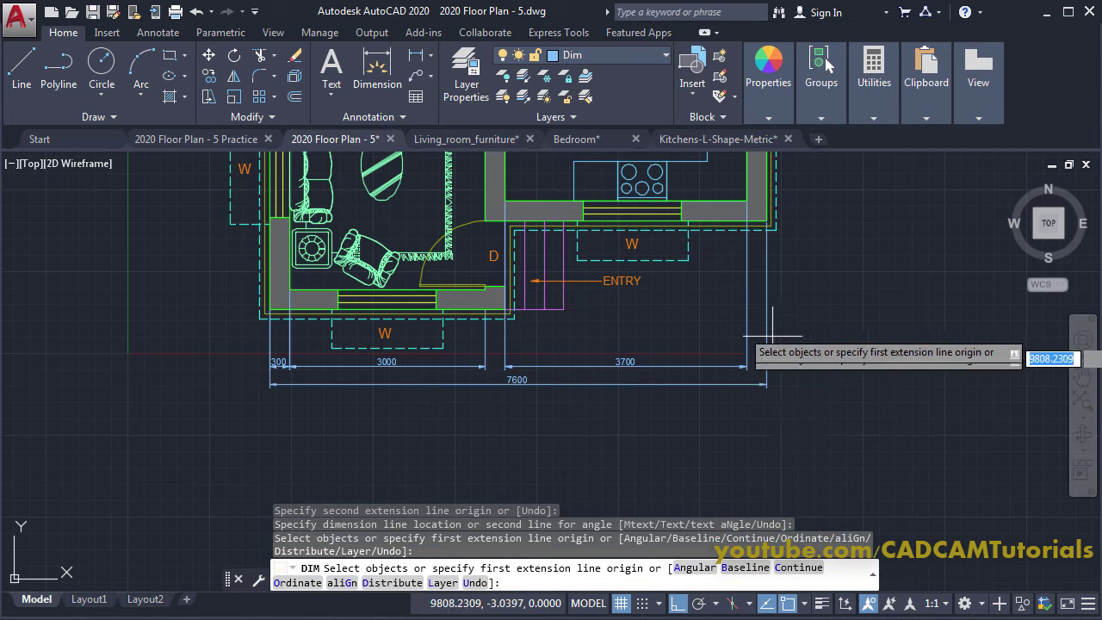
Step: Dimension the living room's inner length vertically, placing the dimension line just outside its side window shade
scroll(284, 353, down, 3)
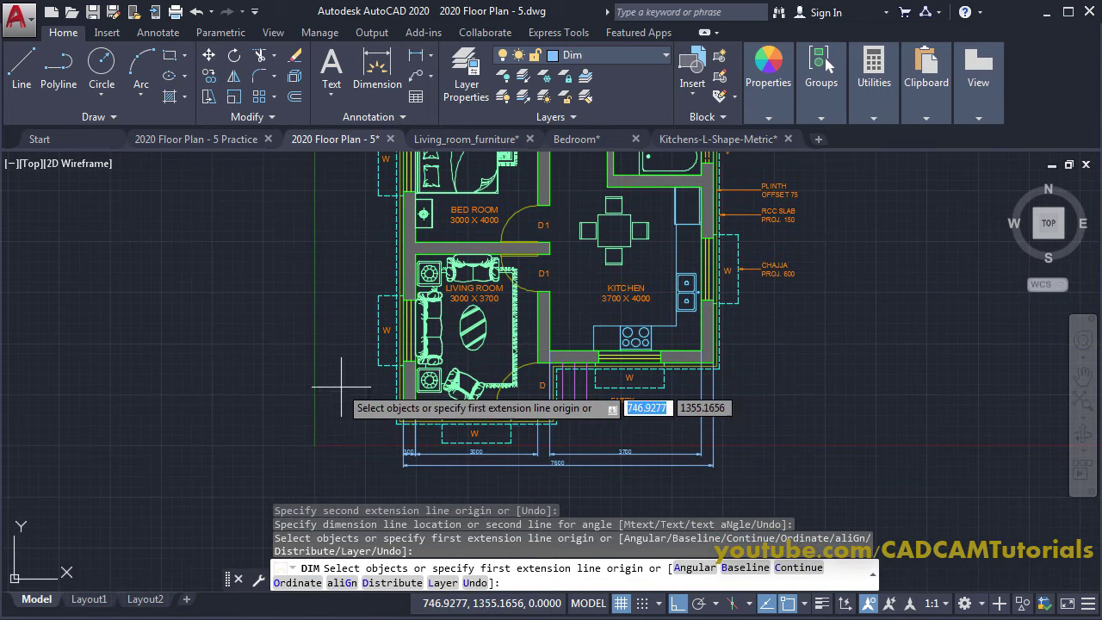
scroll(341, 386, up, 2)
click(463, 424)
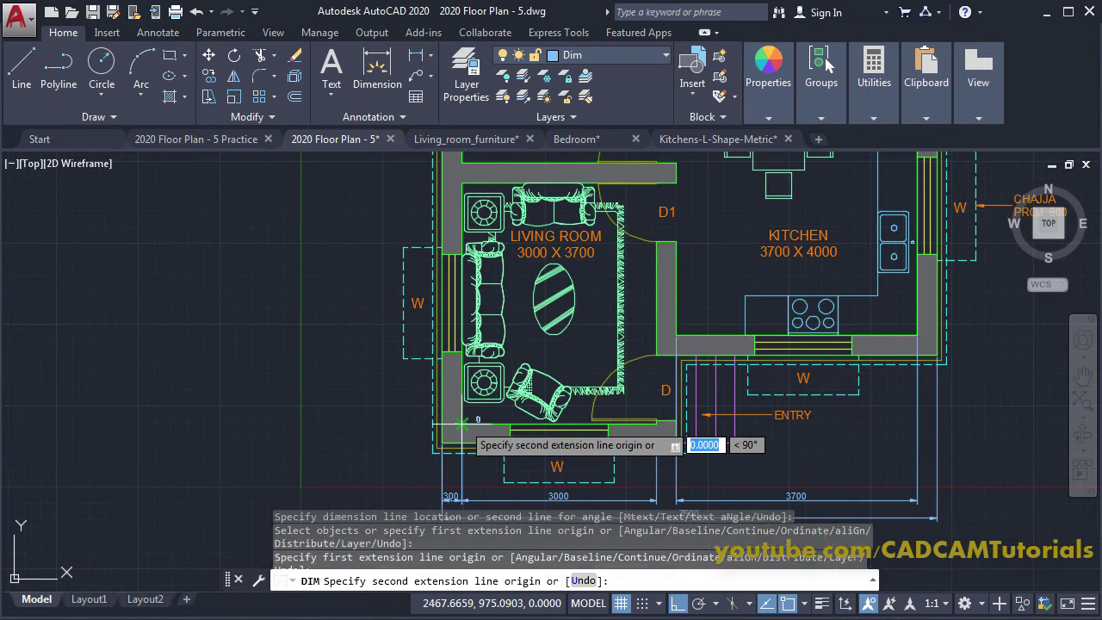
click(463, 183)
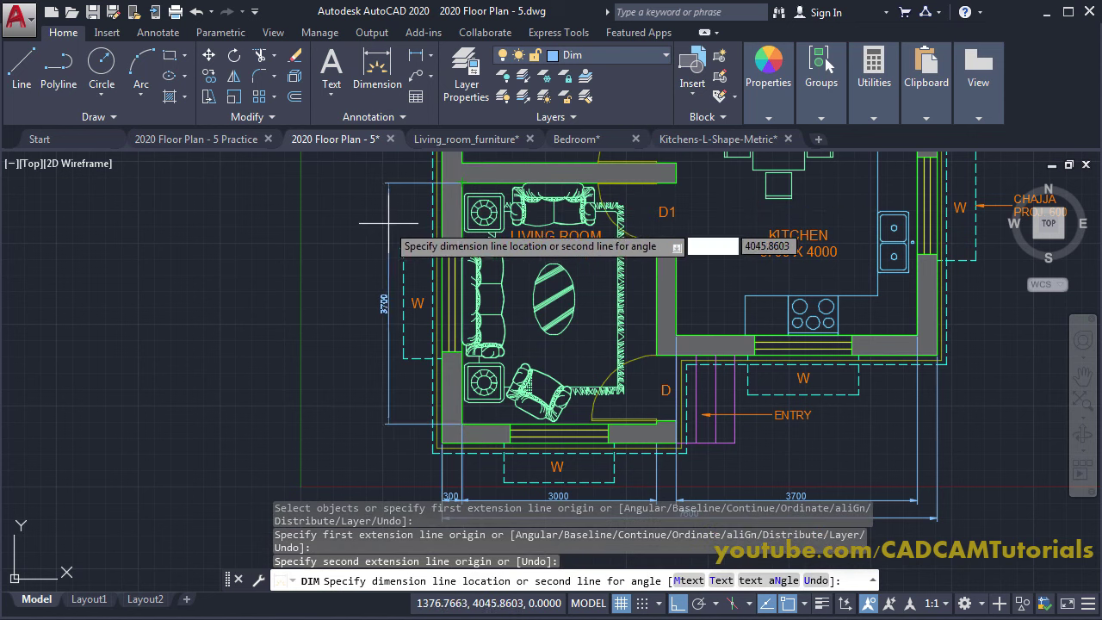
click(387, 303)
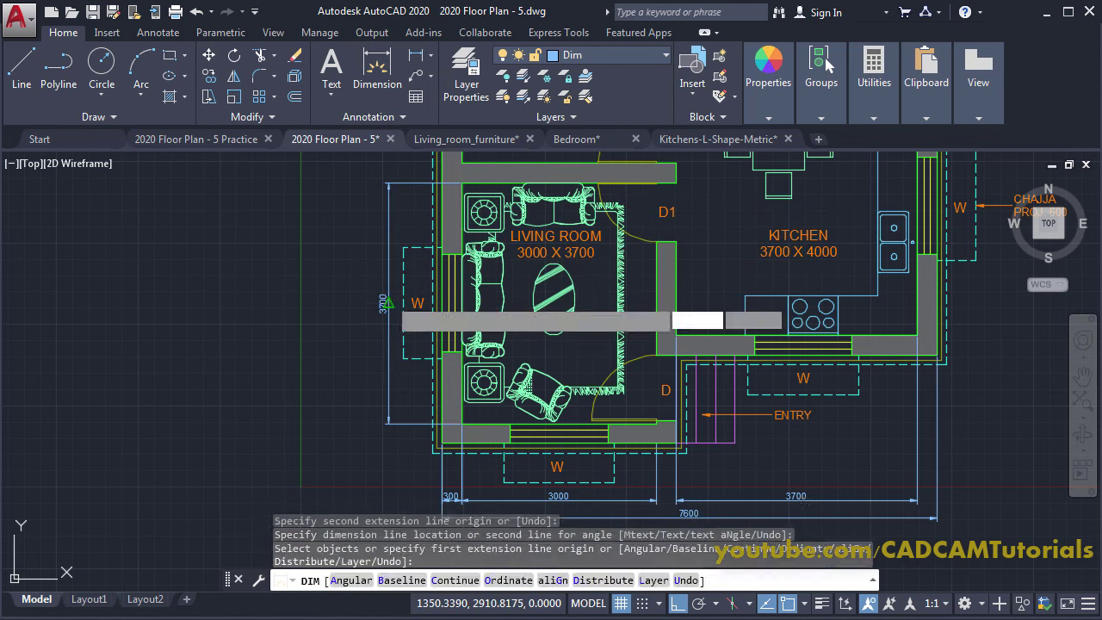
Step: Dimension the bedroom's inner length vertically, aligning its dimension line with the living room length dimension
middle_drag(387, 303, 477, 360)
scroll(518, 422, down, 2)
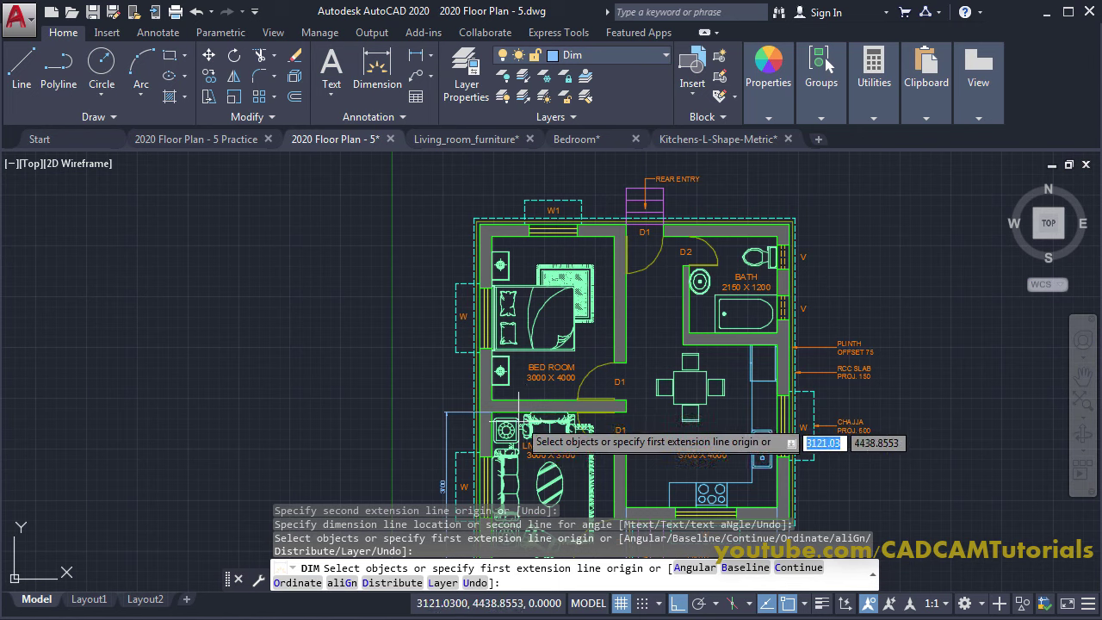
click(491, 400)
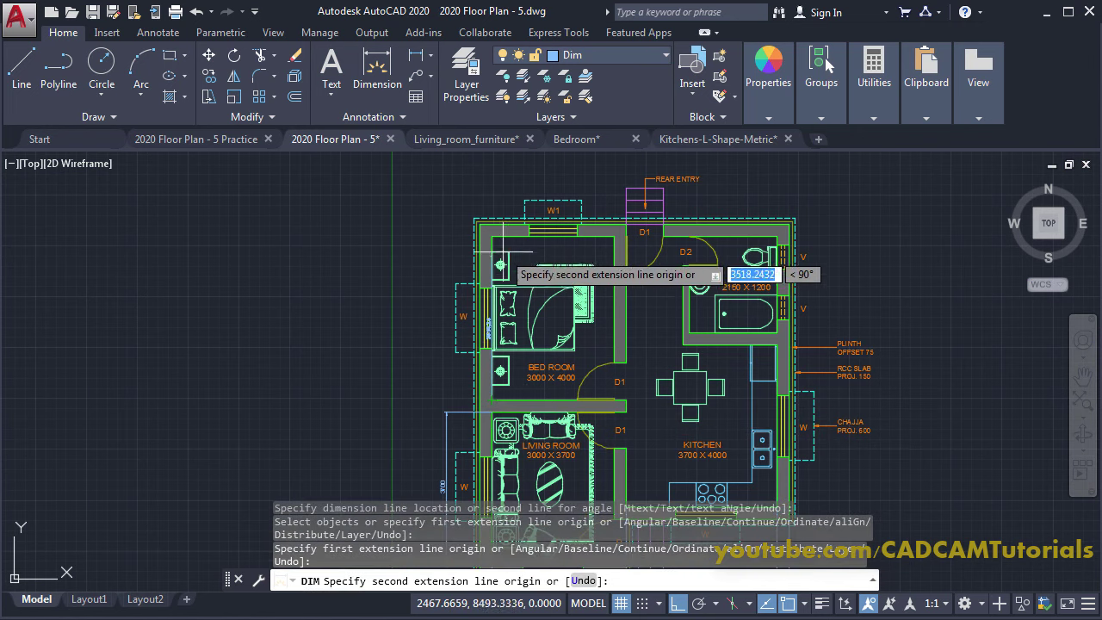
click(489, 226)
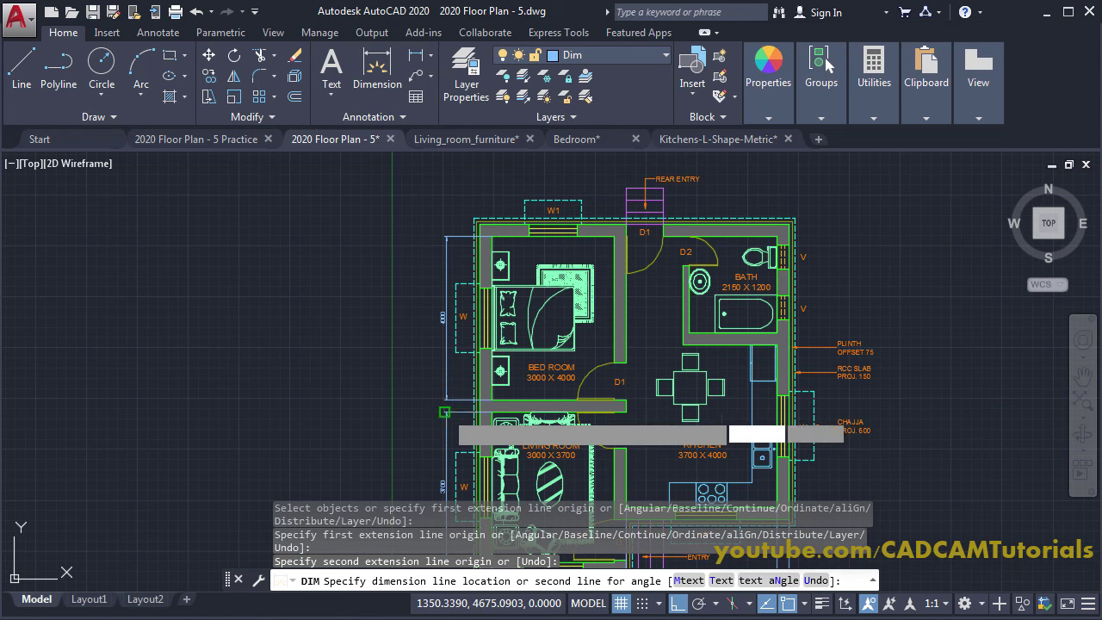
click(444, 411)
Step: Dimension the overall outer length of the bedroom and living room side, placing the line just outside the two room dimensions
scroll(495, 237, up, 4)
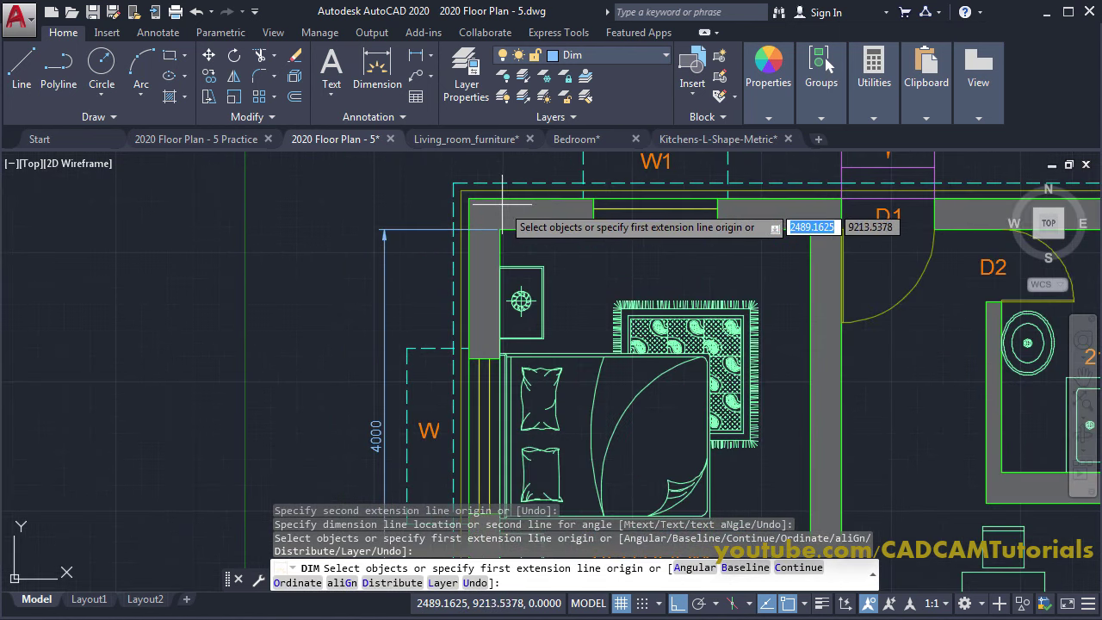
click(468, 198)
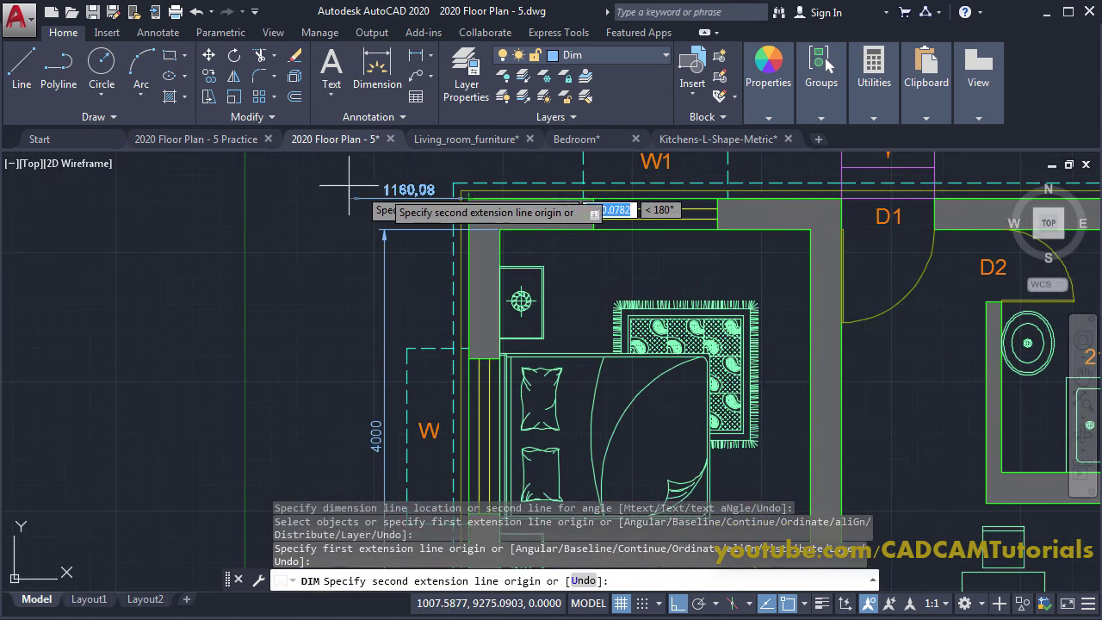
scroll(447, 258, down, 4)
scroll(435, 430, up, 6)
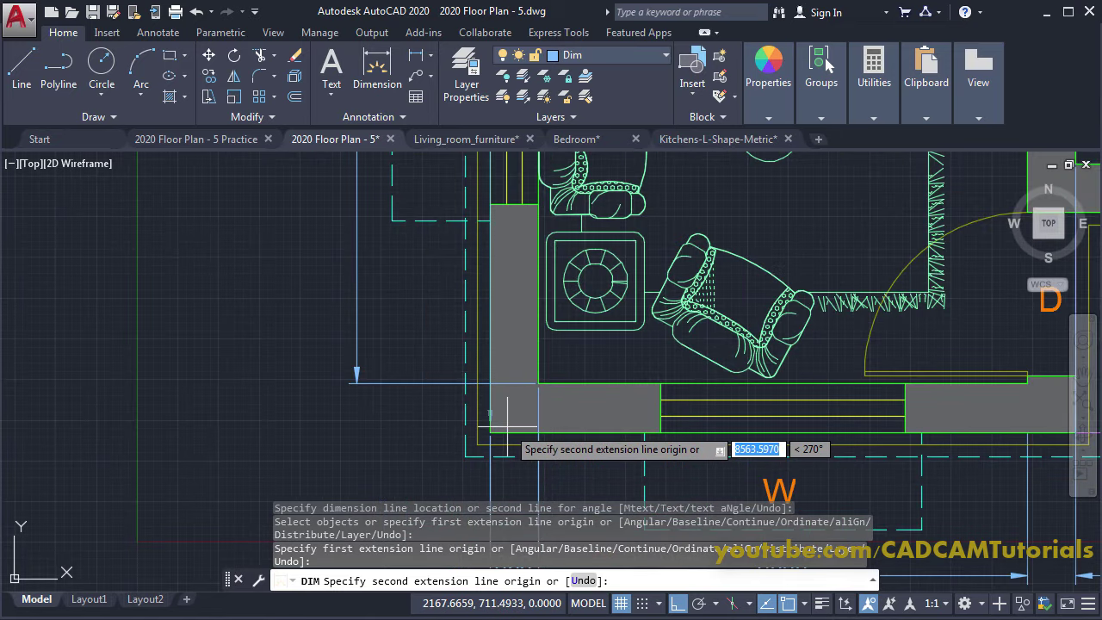
click(491, 432)
scroll(322, 373, down, 2)
scroll(323, 373, down, 4)
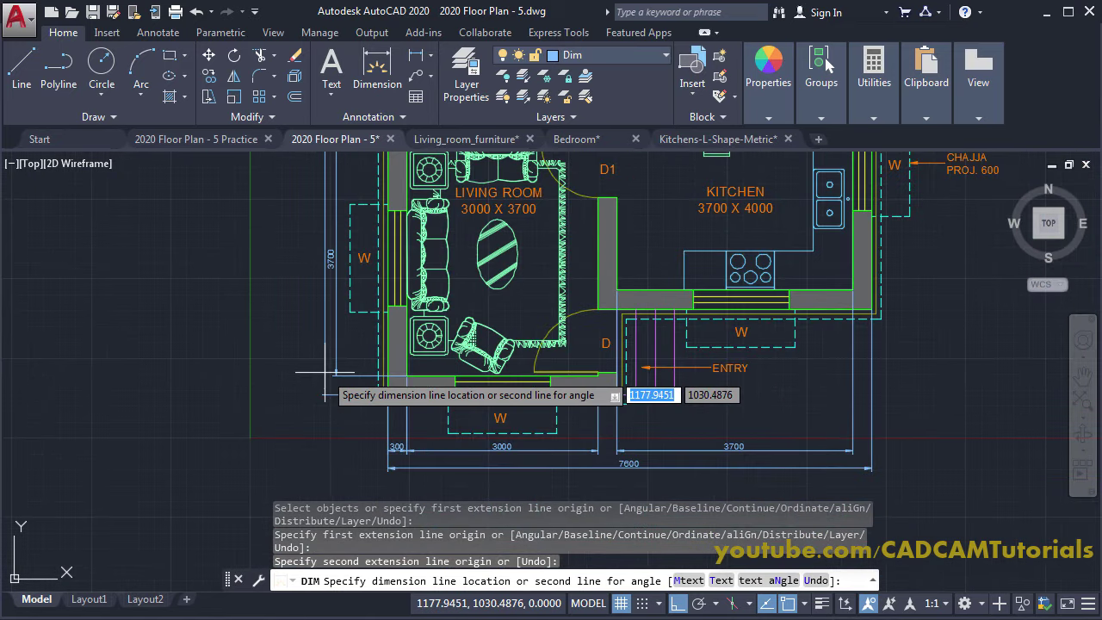
scroll(414, 421, up, 2)
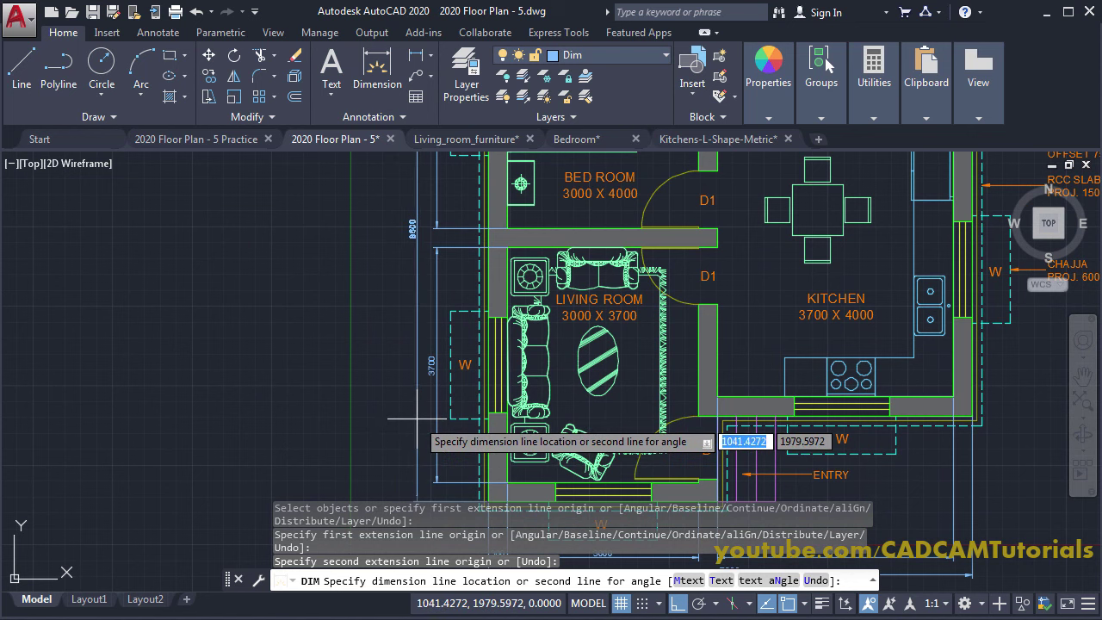
click(412, 413)
Step: Dimension the kitchen's inner length vertically, placing the dimension line beyond the plinth, slab and chajja notes
scroll(405, 405, down, 3)
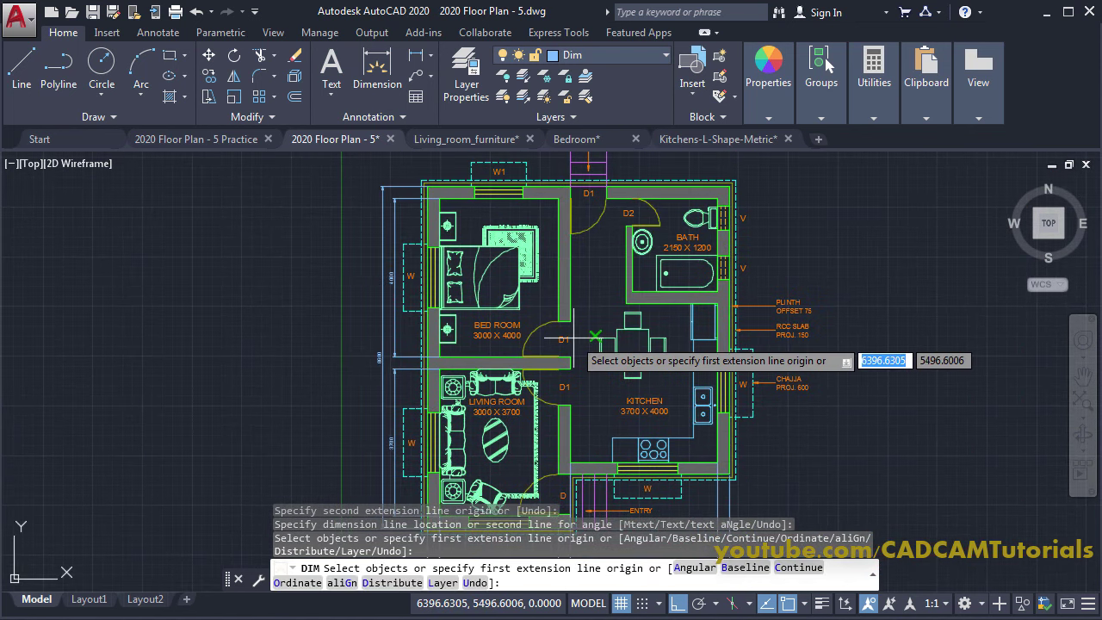
middle_drag(586, 353, 395, 317)
scroll(603, 416, up, 3)
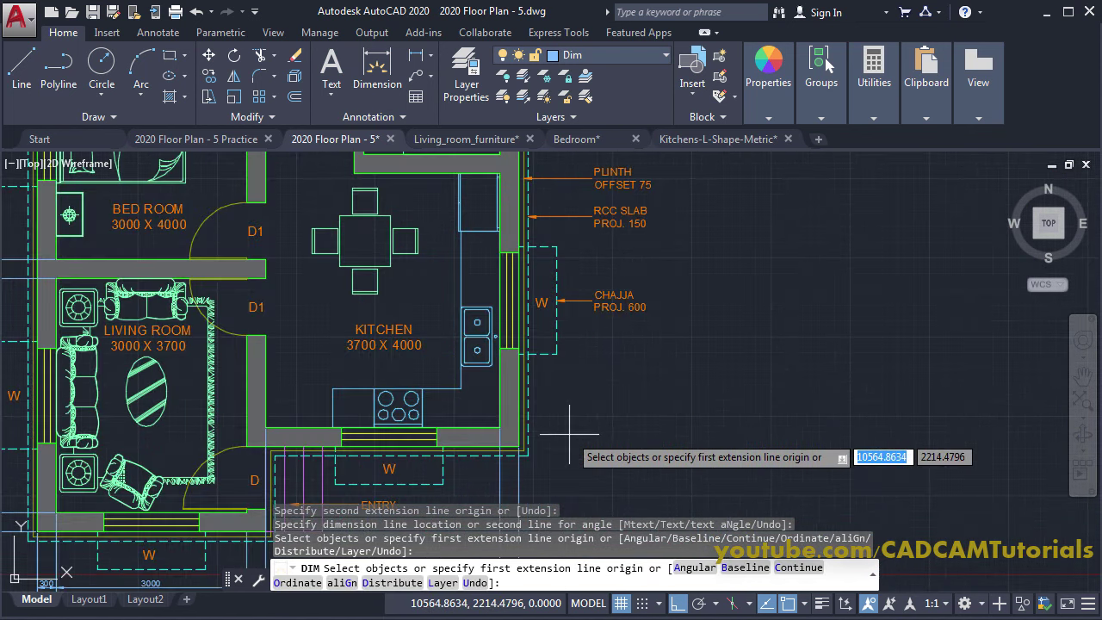
click(501, 426)
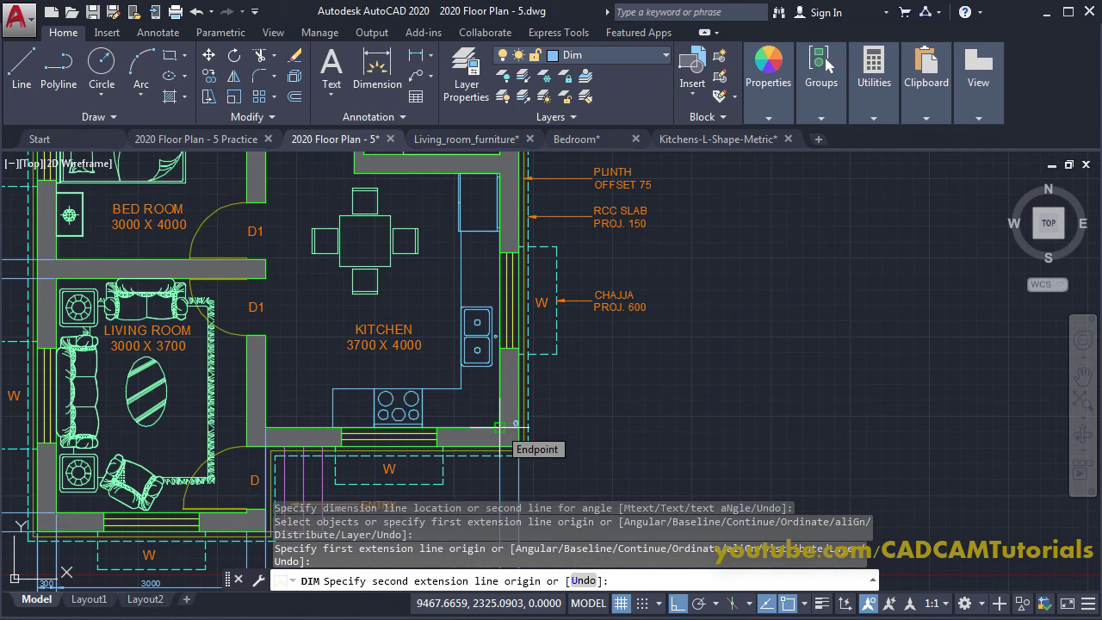
click(501, 172)
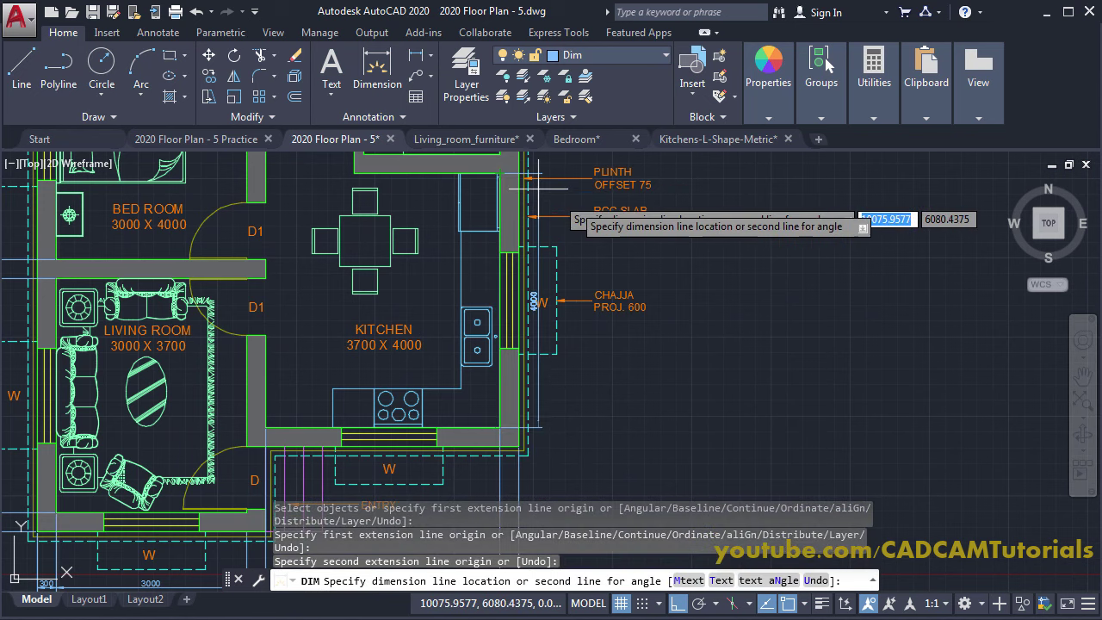
click(680, 258)
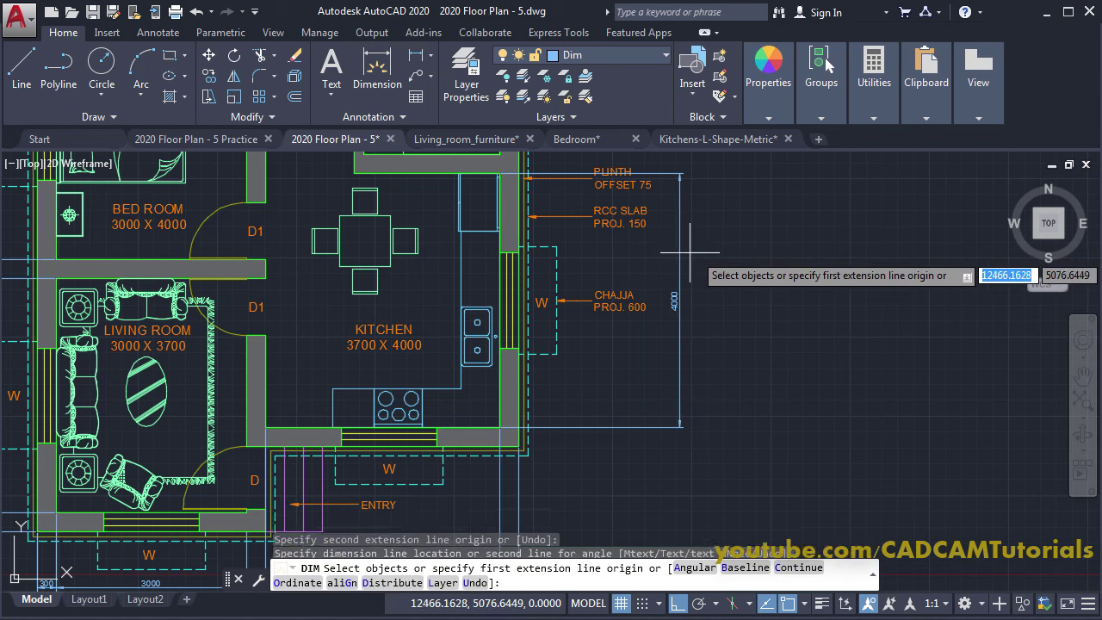
Step: Dimension the bath's inner length vertically, aligning its dimension line with the kitchen length dimension
scroll(690, 253, down, 3)
scroll(603, 285, up, 4)
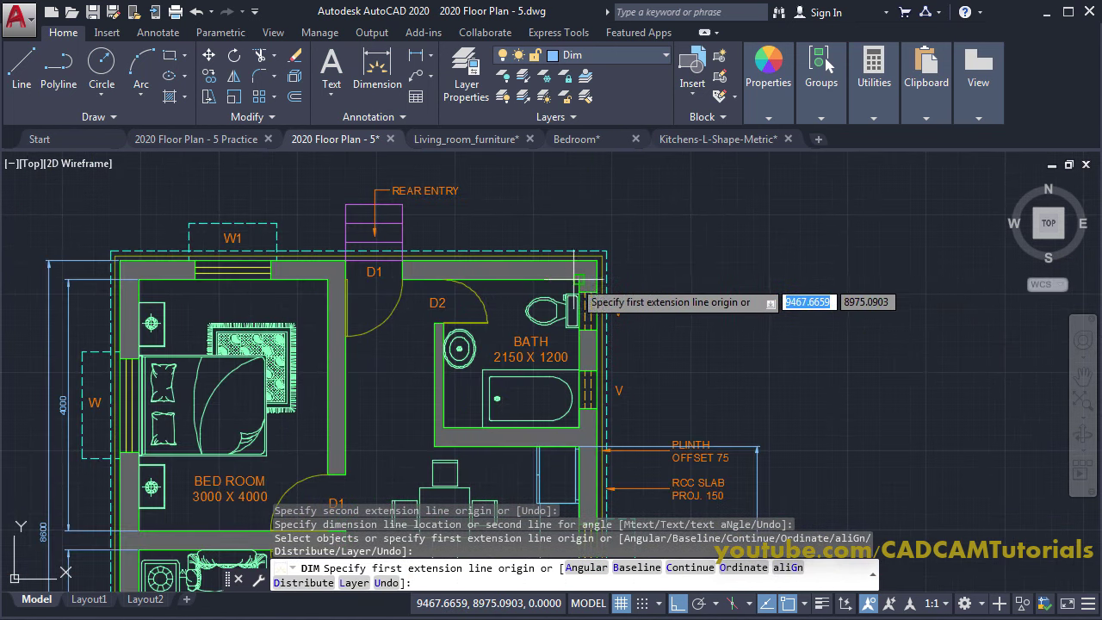
click(579, 280)
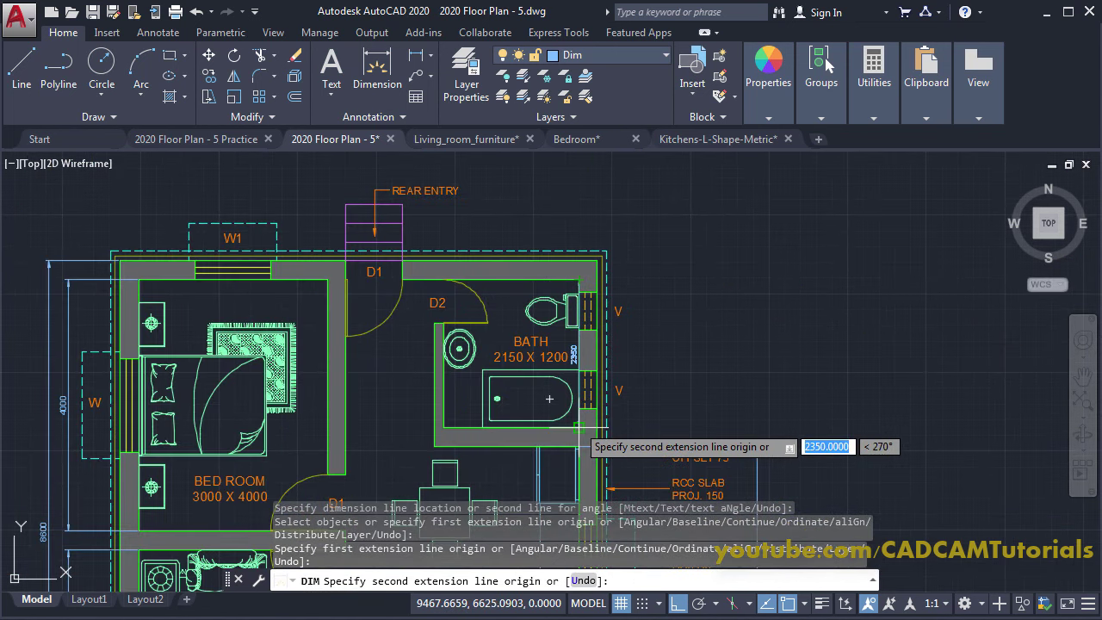
click(579, 426)
click(751, 443)
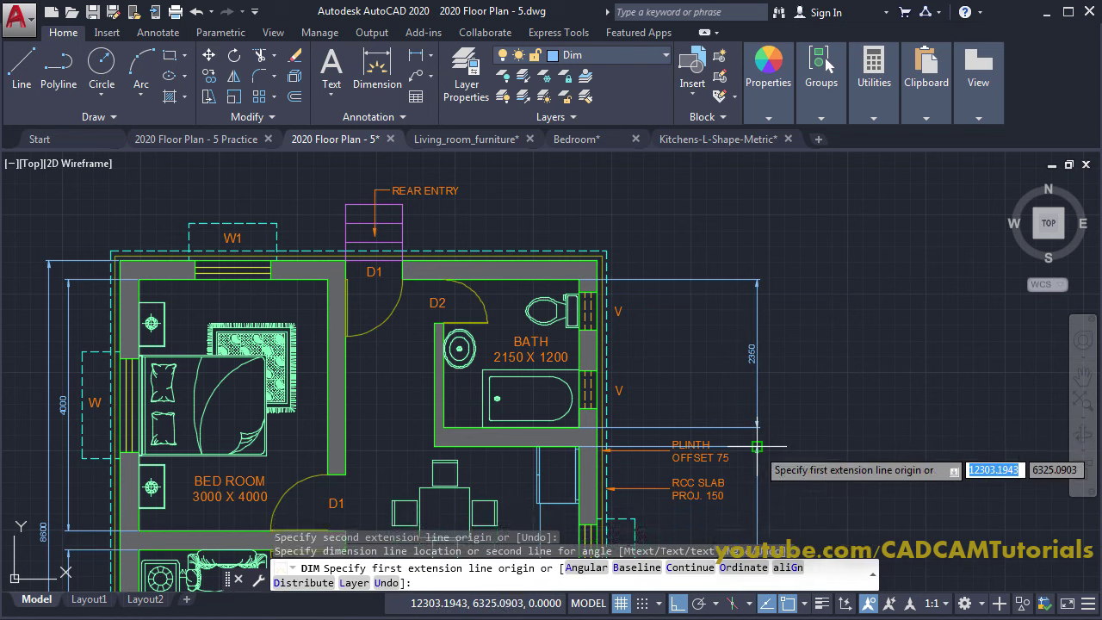
Step: Dimension the overall outer length of the kitchen and bath side just outside their room dimensions, and end the dimension command
scroll(713, 218, down, 2)
scroll(741, 250, down, 2)
scroll(638, 431, up, 2)
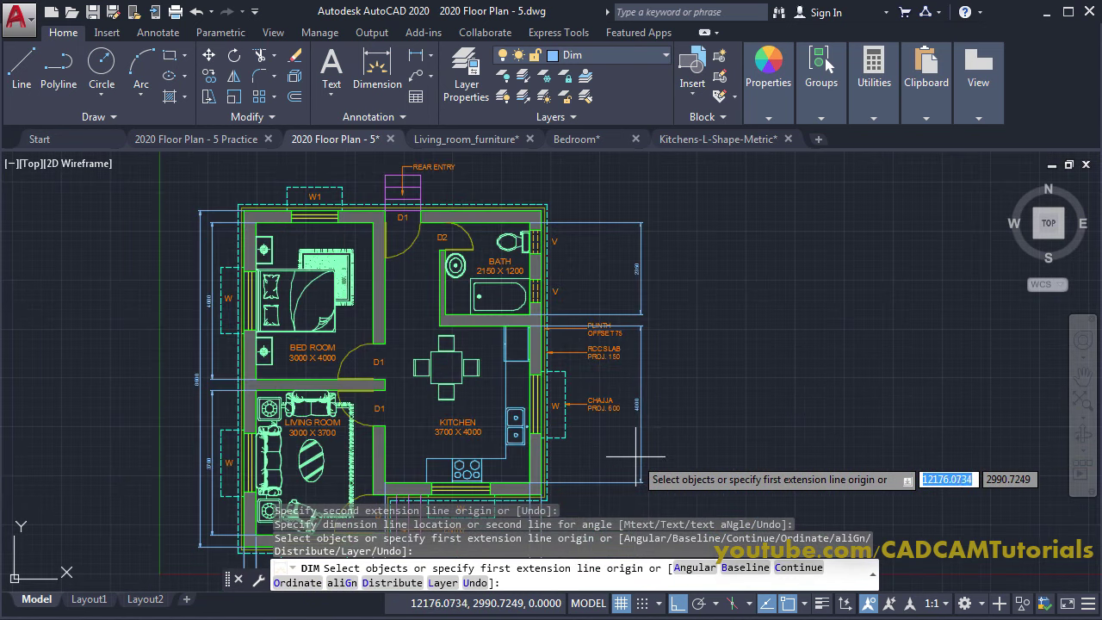
click(541, 496)
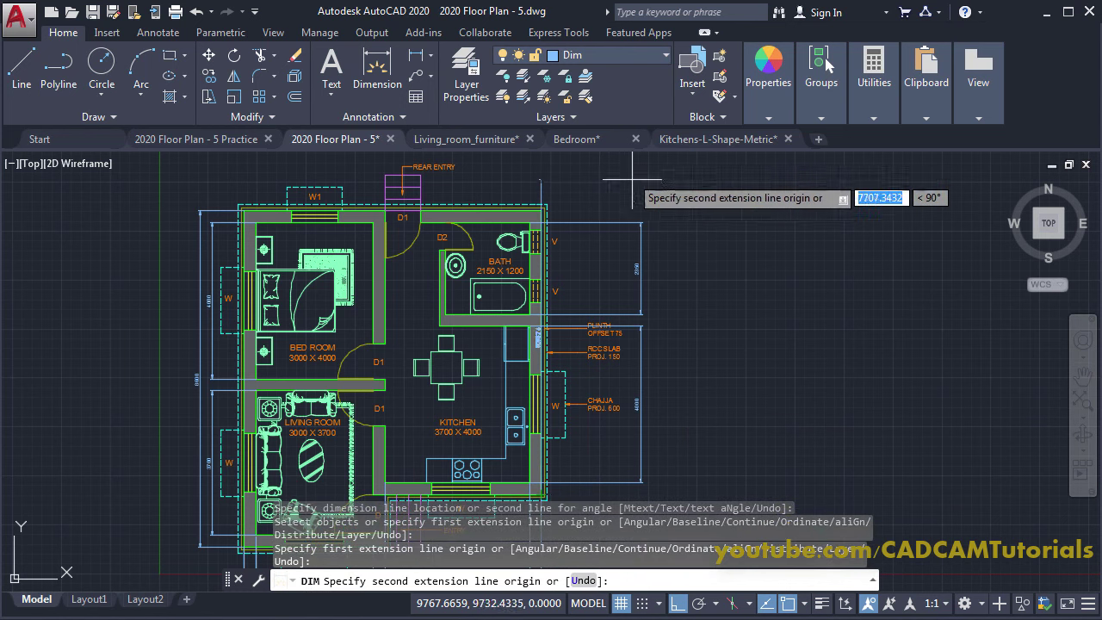
click(541, 208)
click(648, 215)
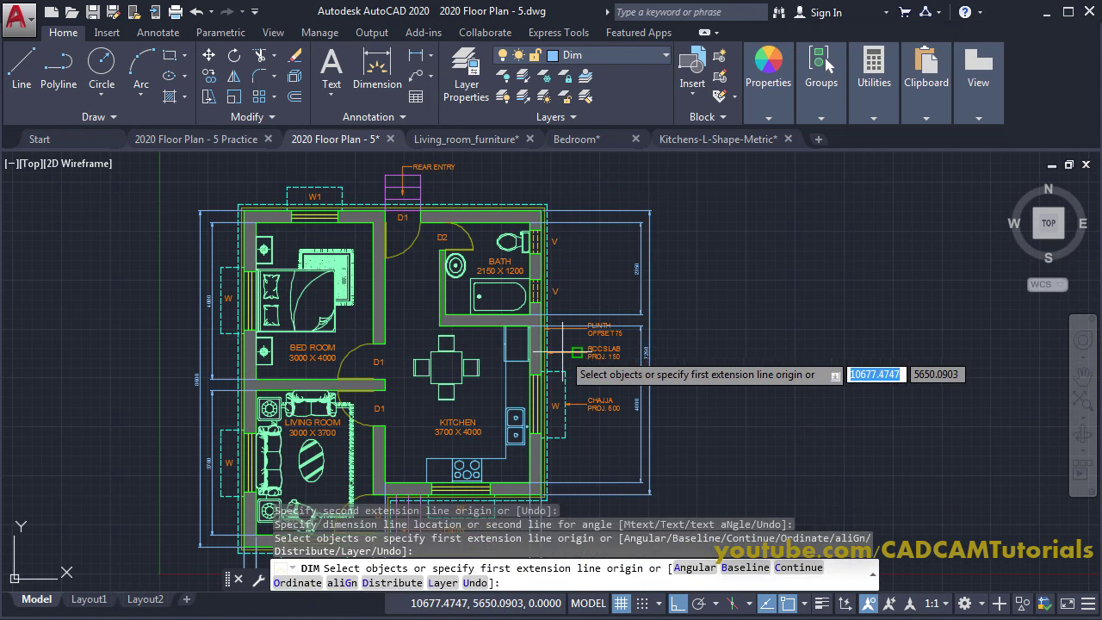
scroll(749, 301, up, 2)
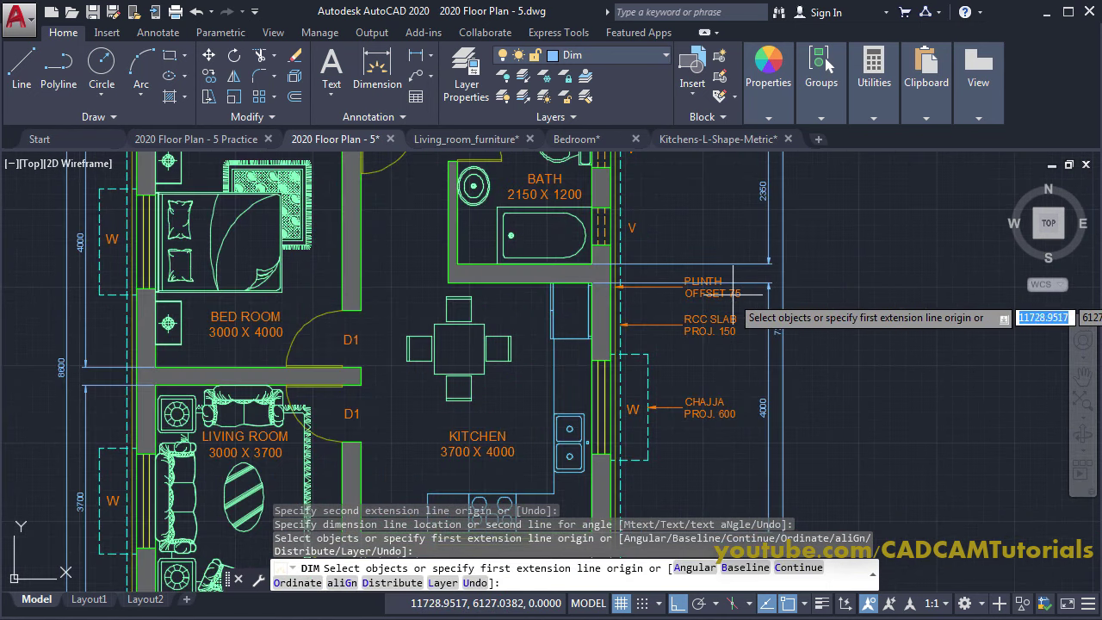
key(Escape)
key(Escape)
Step: Move the PLINTH OFFSET 75 and RCC SLAB PROJ. 150 leader notes straight down about 230 units, clear of the extension lines
scroll(758, 310, up, 3)
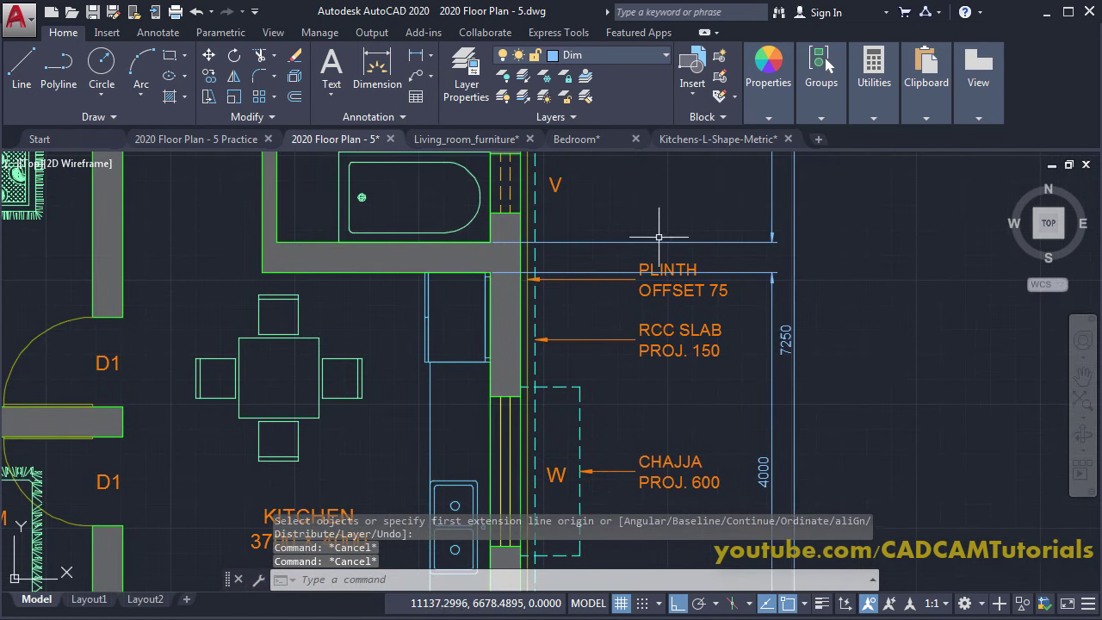
text(m)
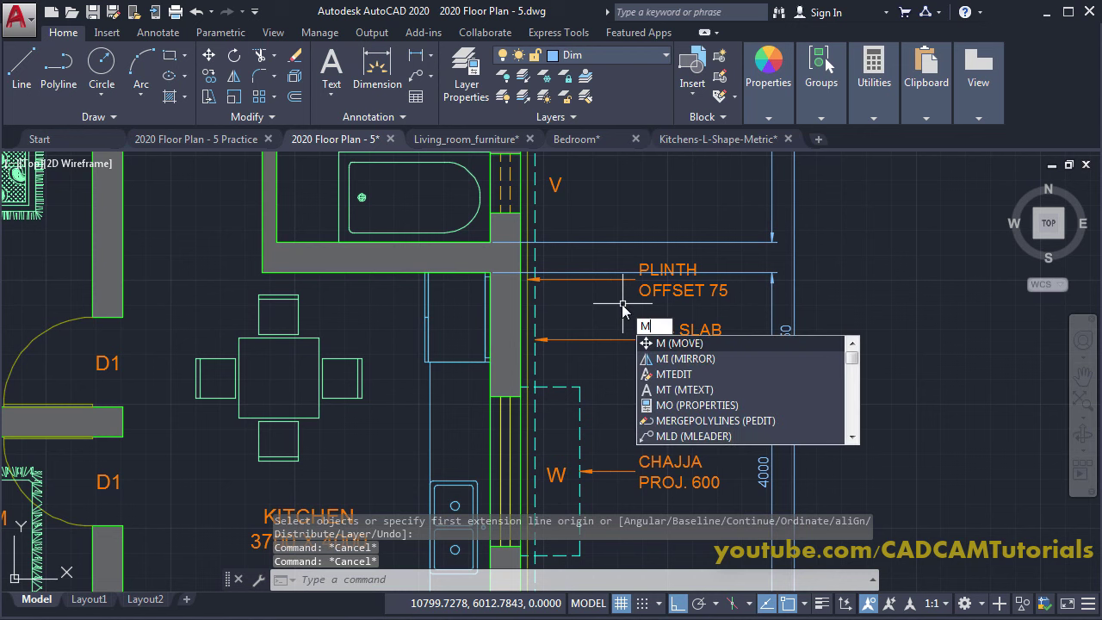
key(Return)
click(690, 378)
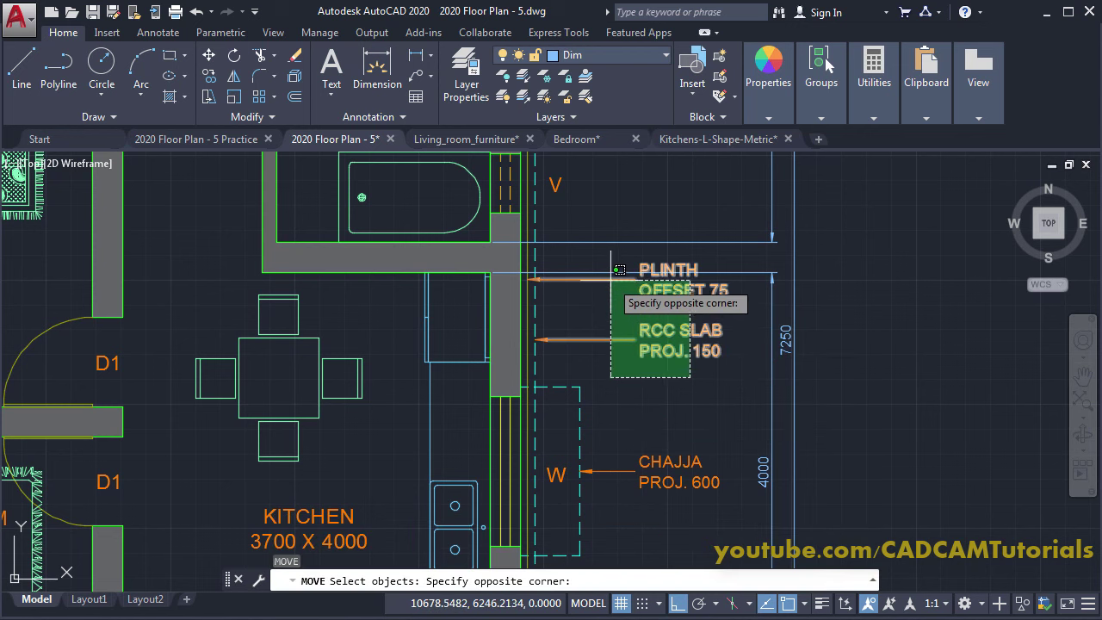
click(610, 279)
key(Return)
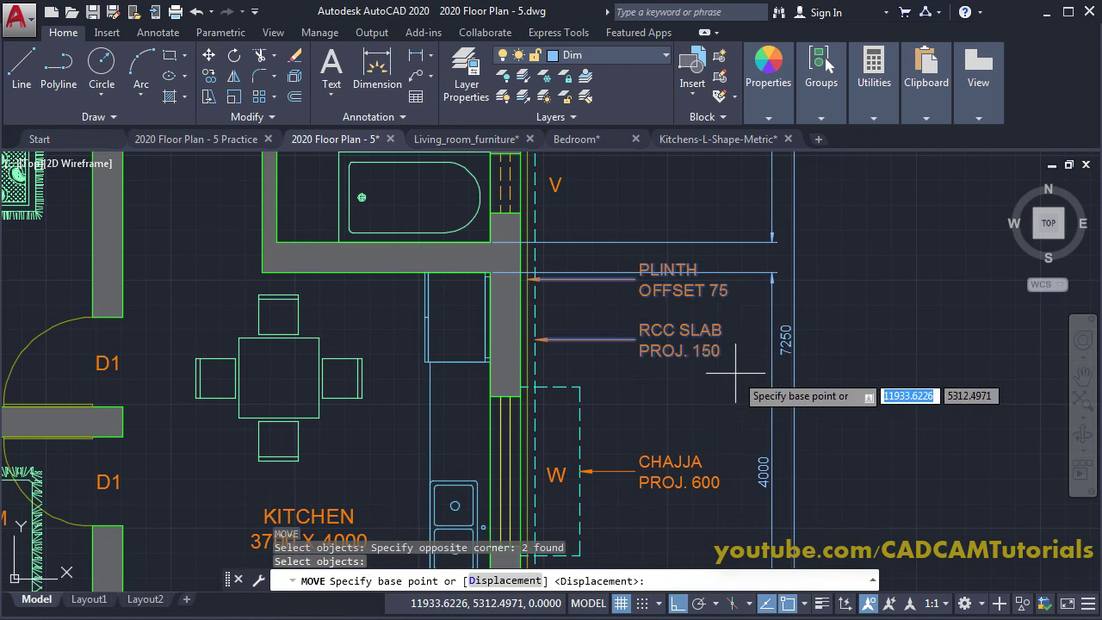
click(731, 373)
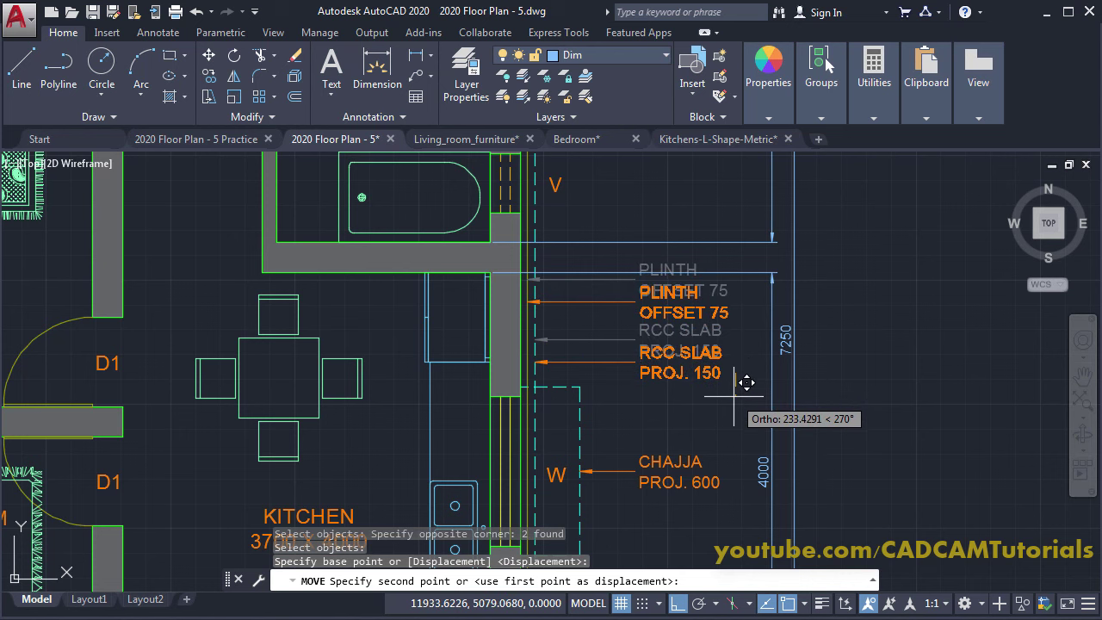
click(747, 382)
Step: Change the size line of the BATH label to 2150 X 2350
scroll(588, 277, up, 2)
middle_drag(587, 277, 566, 356)
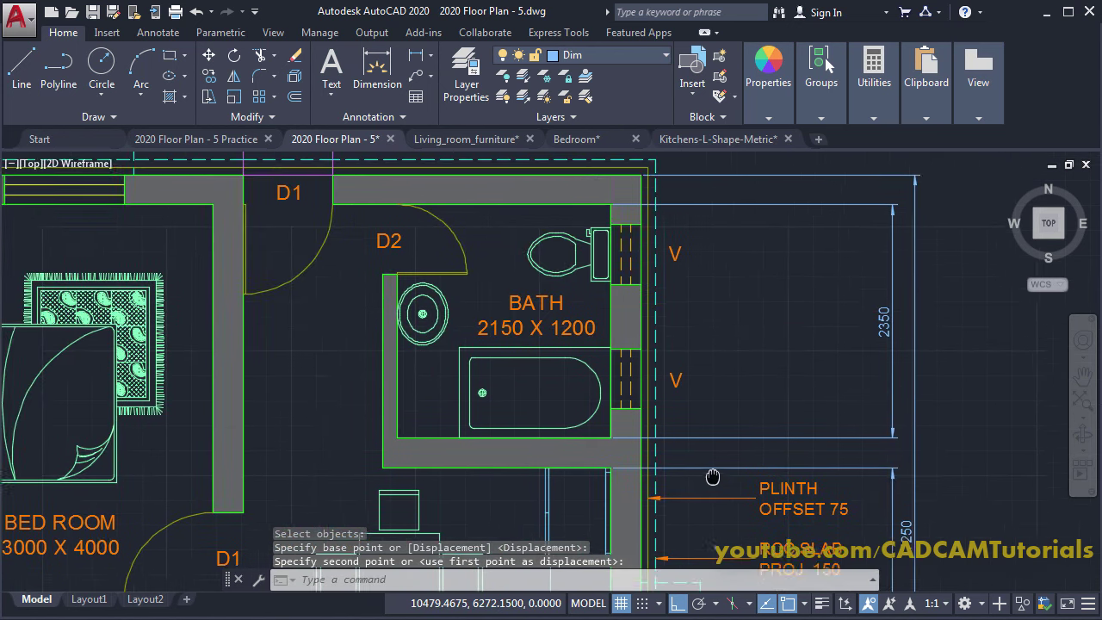
scroll(566, 357, up, 2)
scroll(591, 340, down, 2)
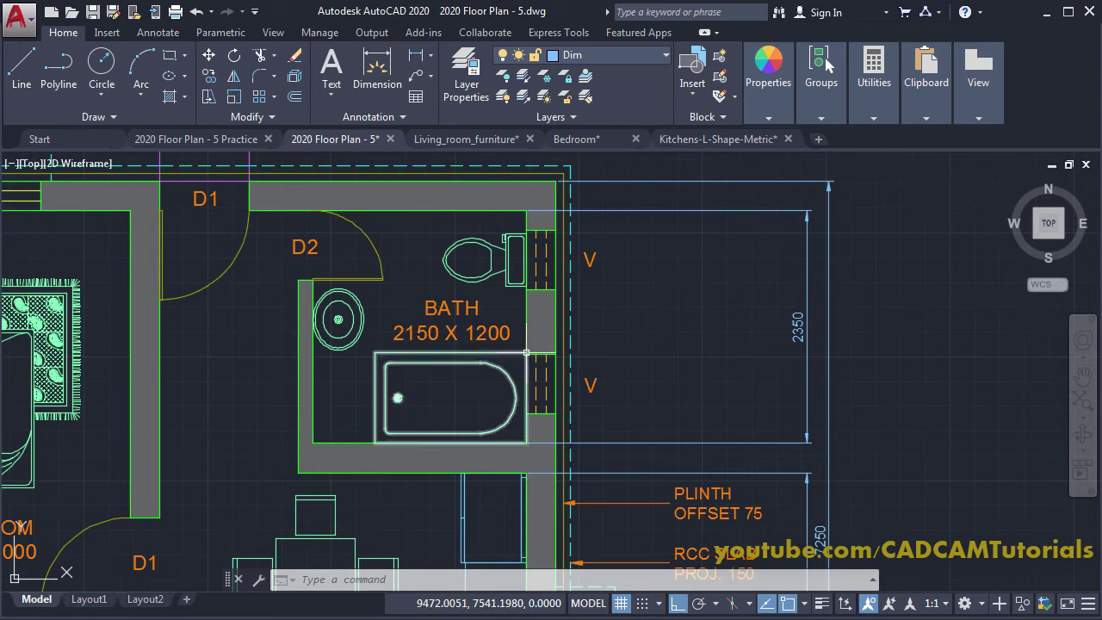
double_click(484, 336)
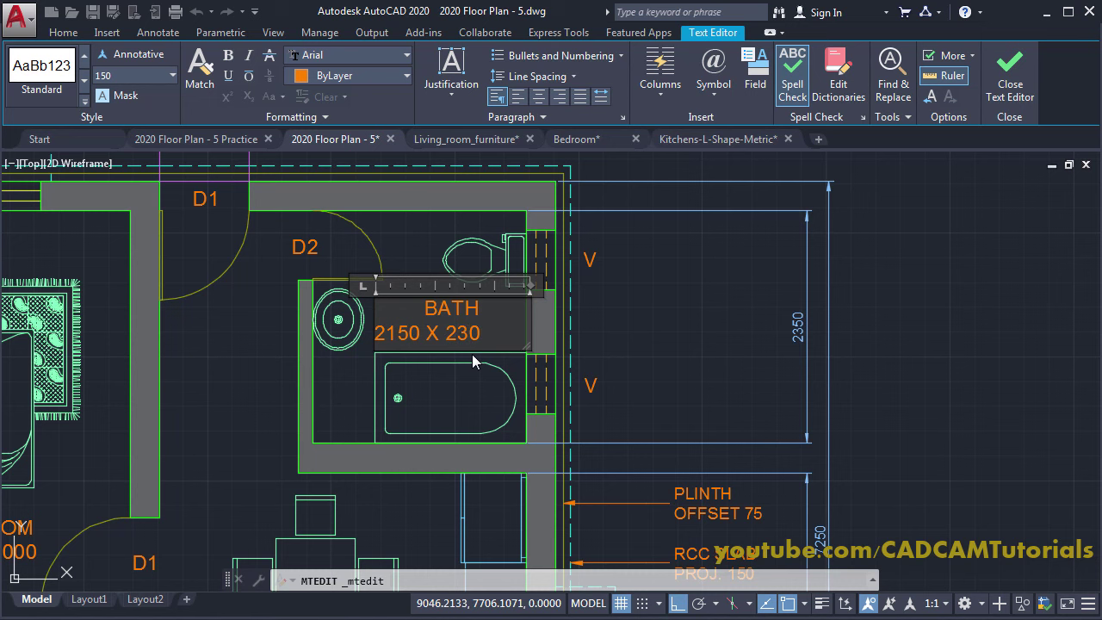
click(635, 367)
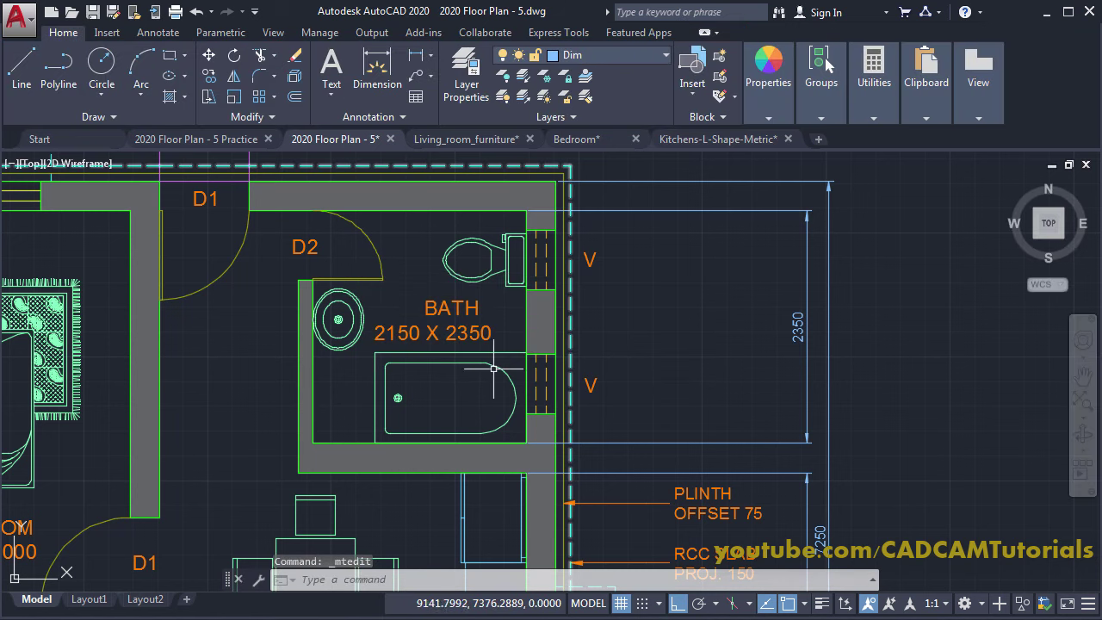
Step: Center-align the two-line BATH room label text
double_click(467, 335)
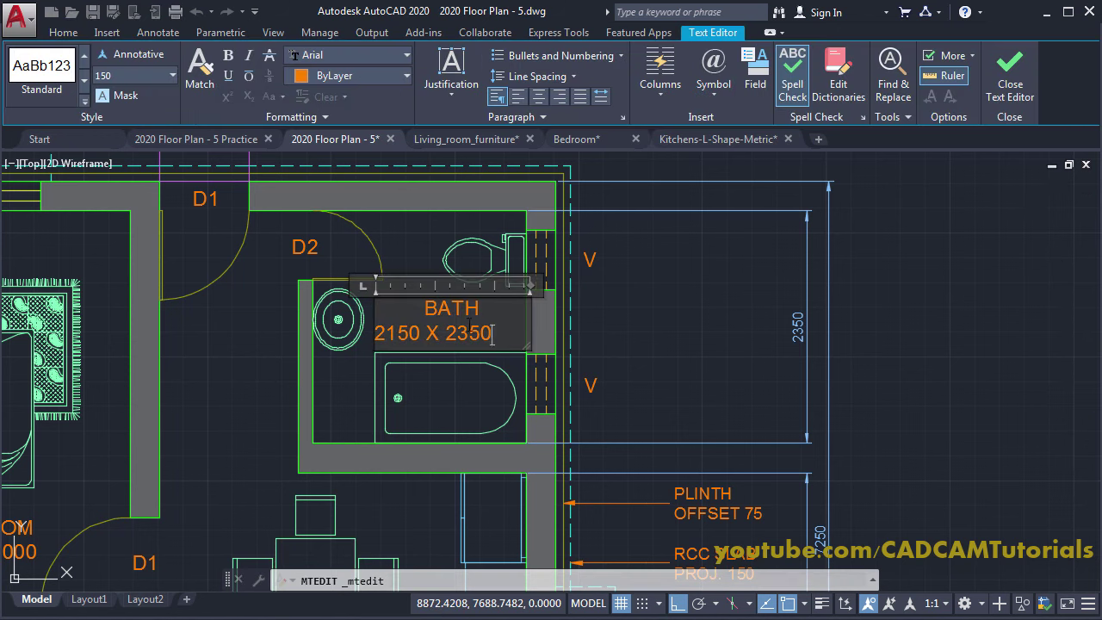
click(536, 96)
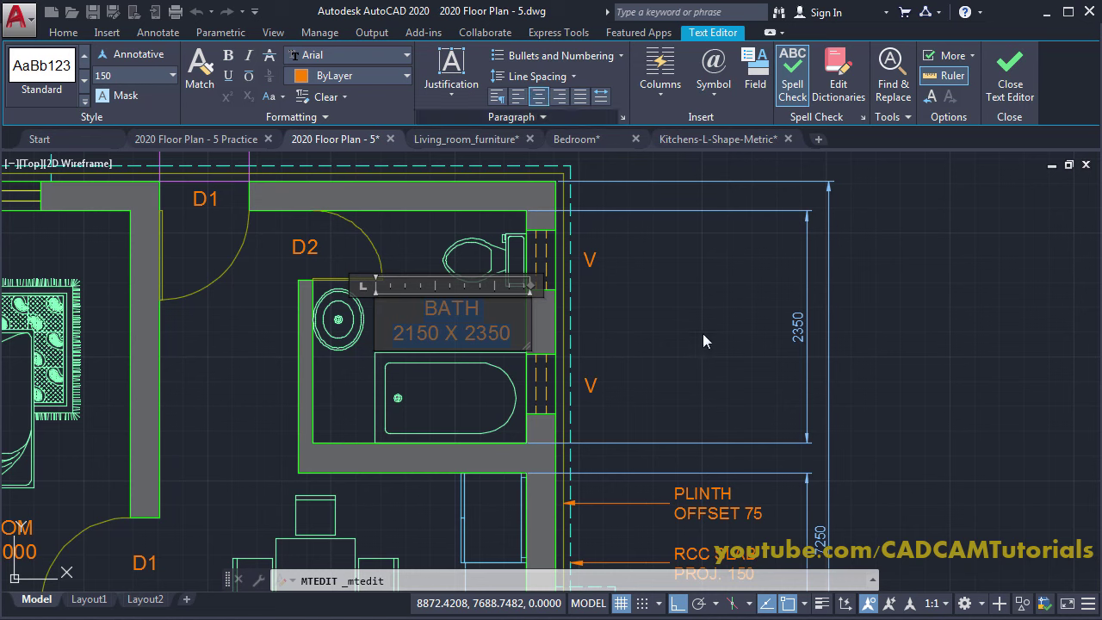
click(665, 325)
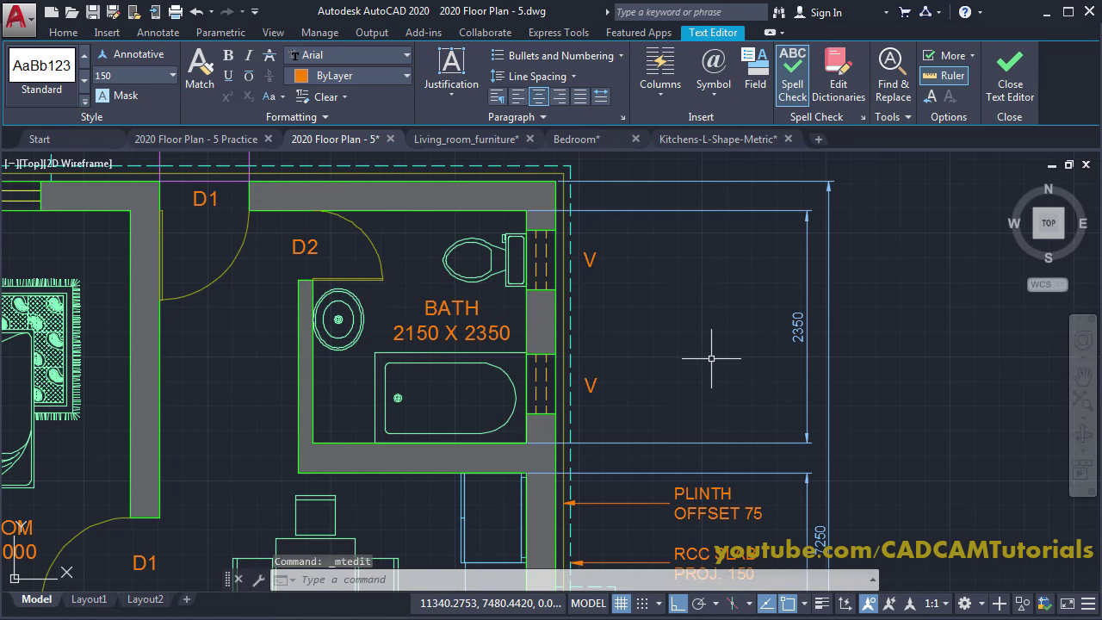
middle_click(726, 312)
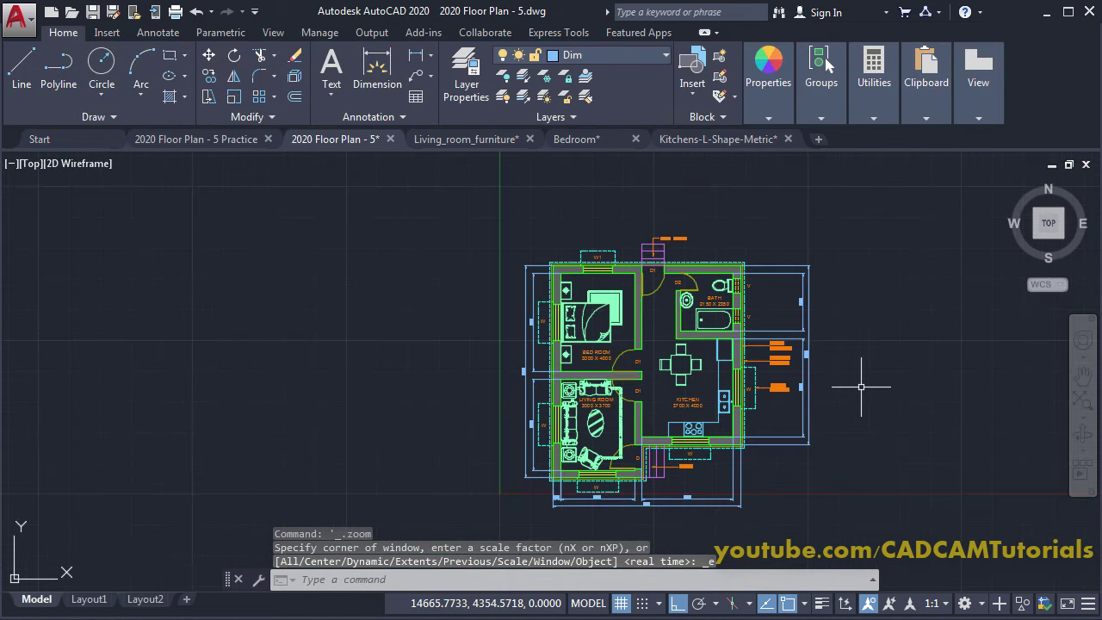